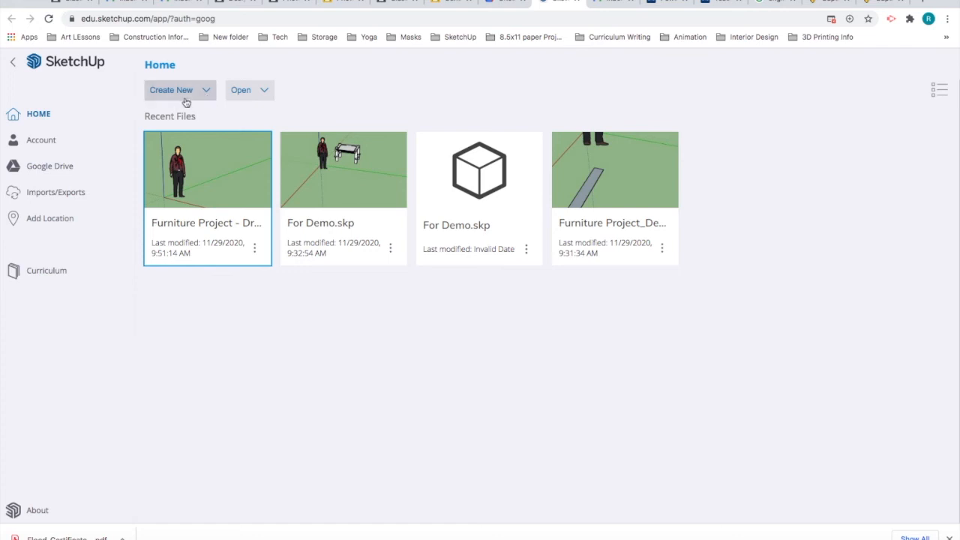
Step: Start a new model from the Simple Template – Feet and Inches
click(204, 93)
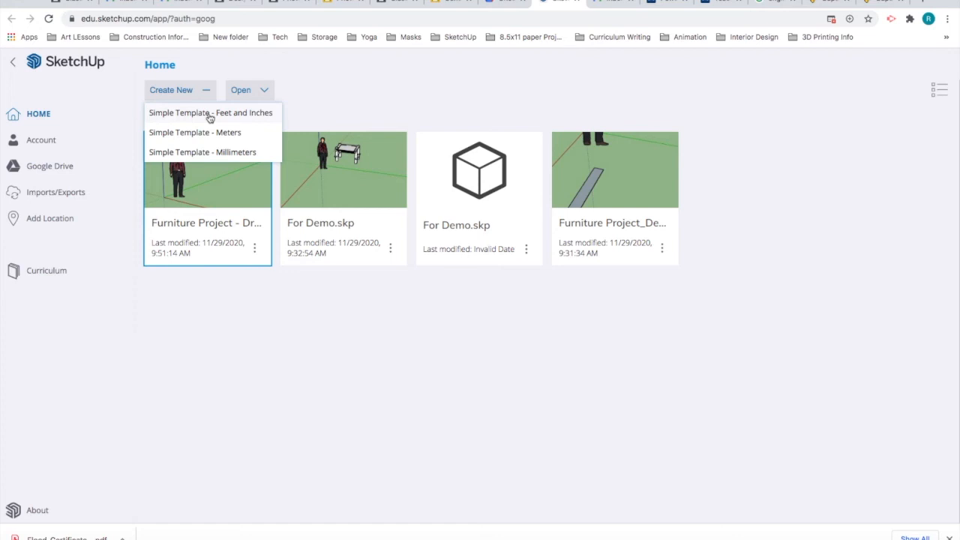
click(210, 114)
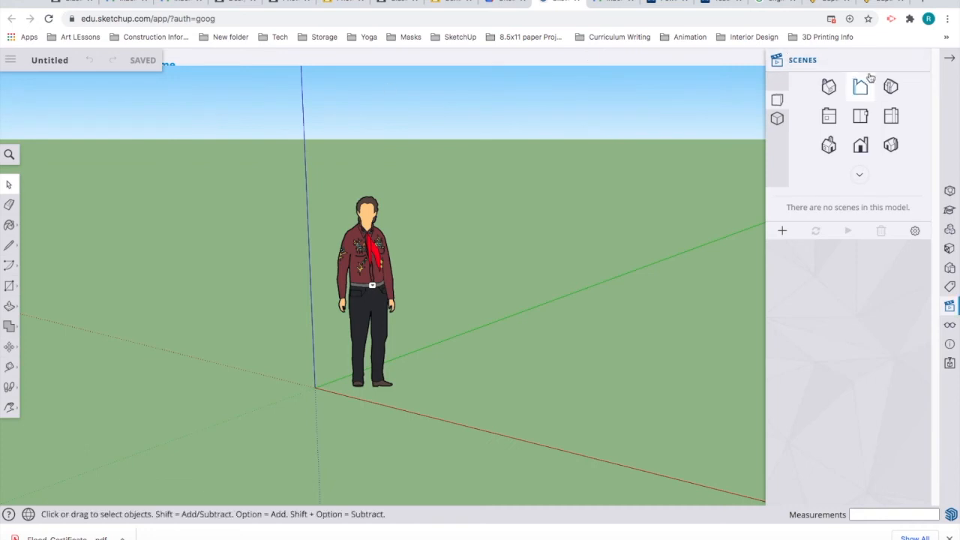
Step: Close the Scenes panel and name the model 'Furniture Design - Drafting Table' followed by the student's name
click(920, 60)
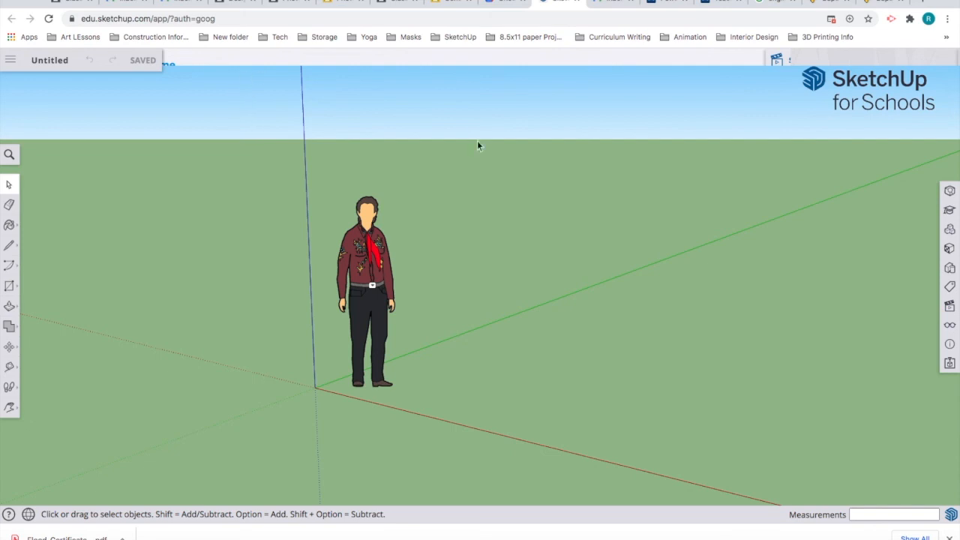
click(53, 64)
drag(450, 280, 399, 285)
text(Furnit)
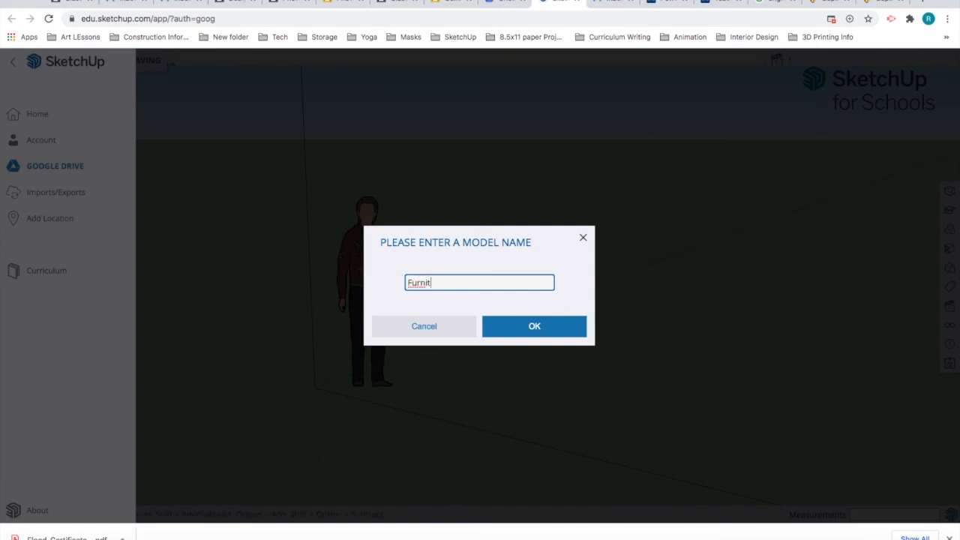
text(ure Design - Drafting Dra)
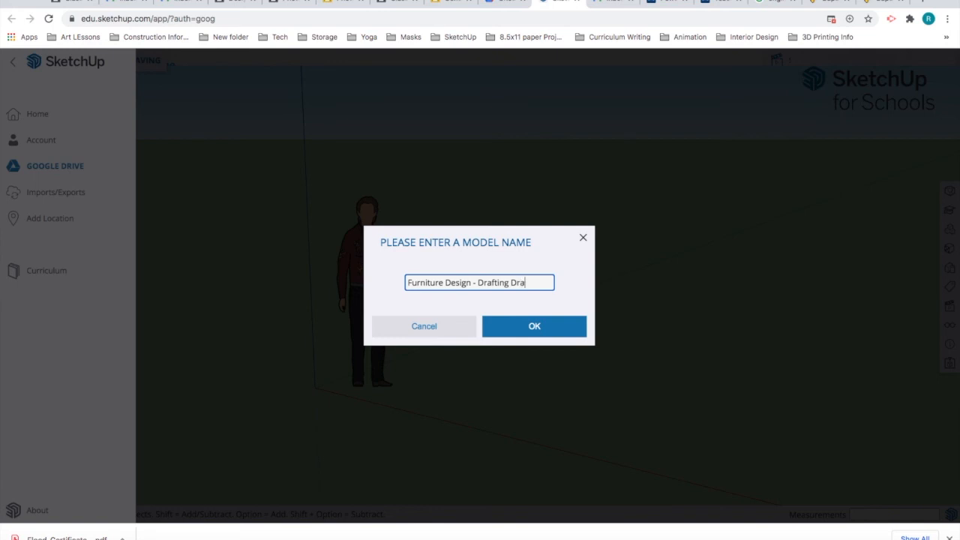
key(BackSpace)
key(BackSpace)
key(BackSpace)
text(Table)
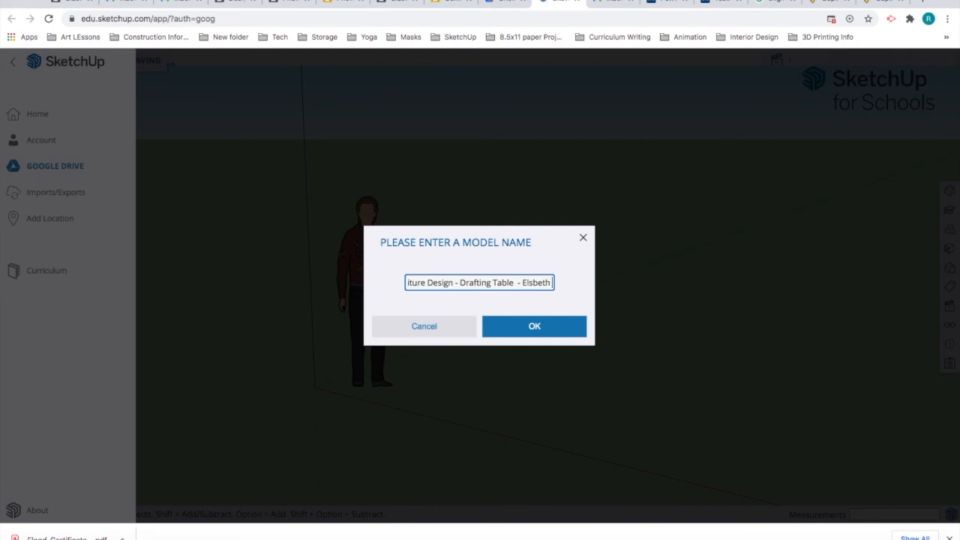
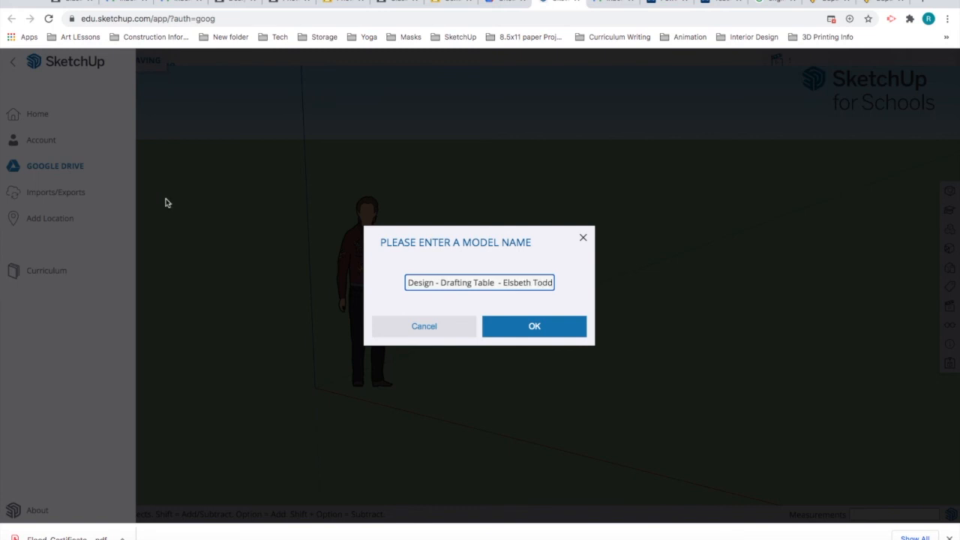
click(549, 328)
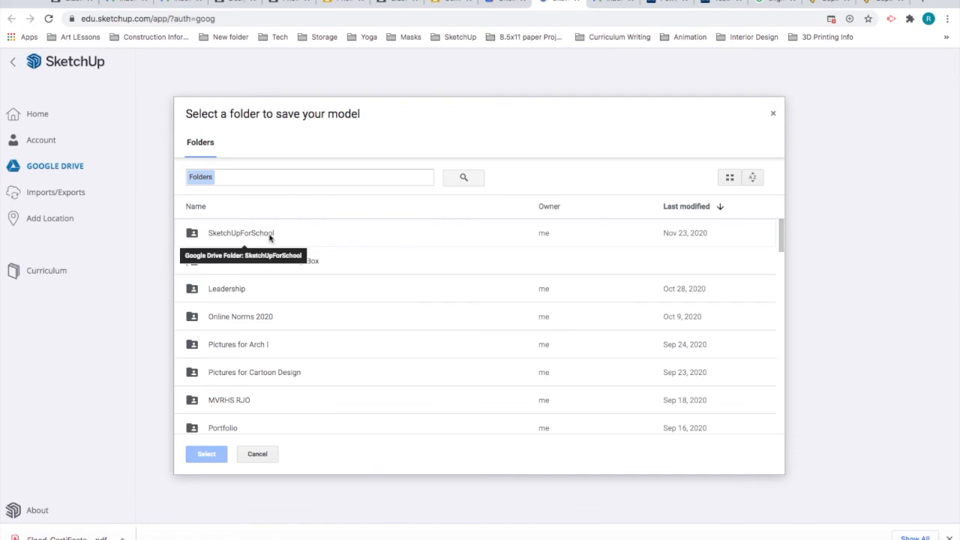
Step: Save the model into the SketchUpForSchool folder on Google Drive
click(241, 235)
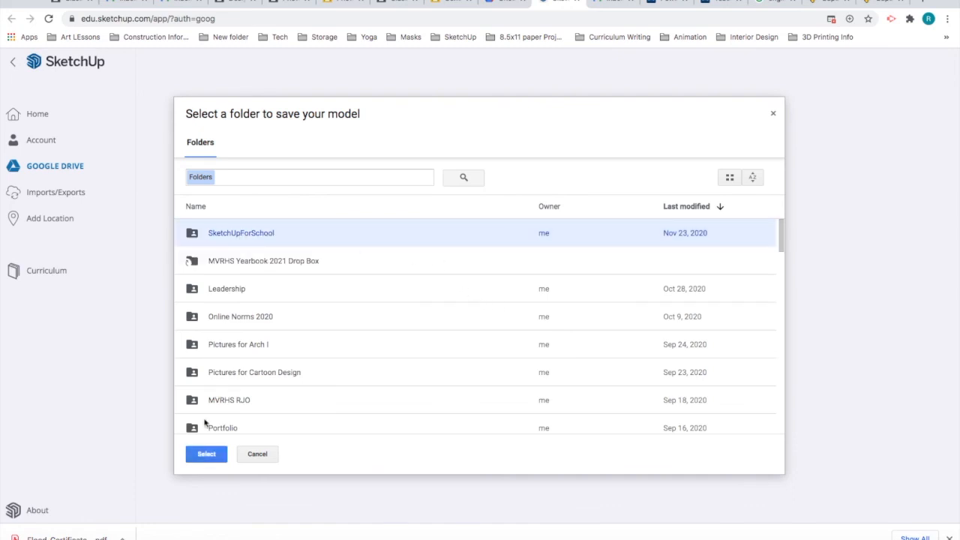
click(206, 454)
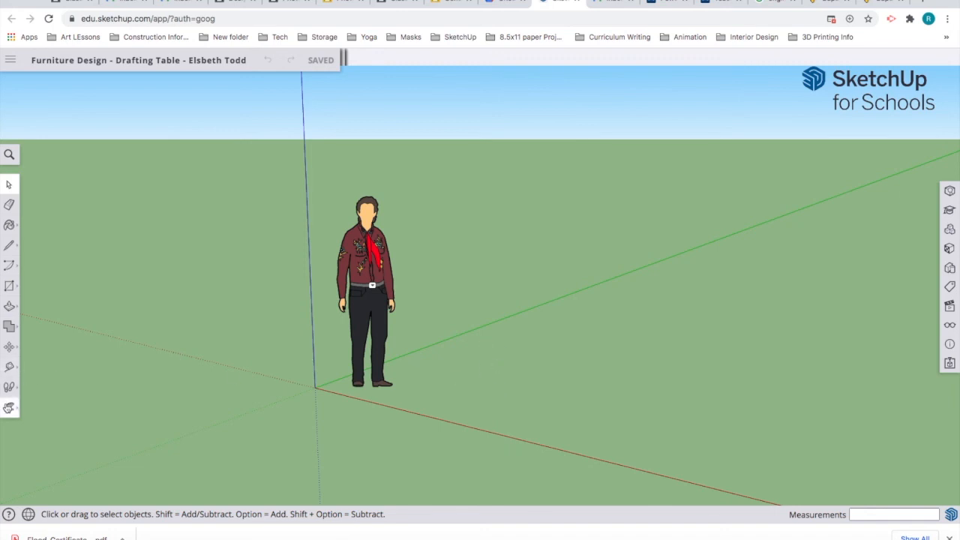
Step: Orbit the view down to look over the open ground in front of the figure
click(9, 407)
click(39, 363)
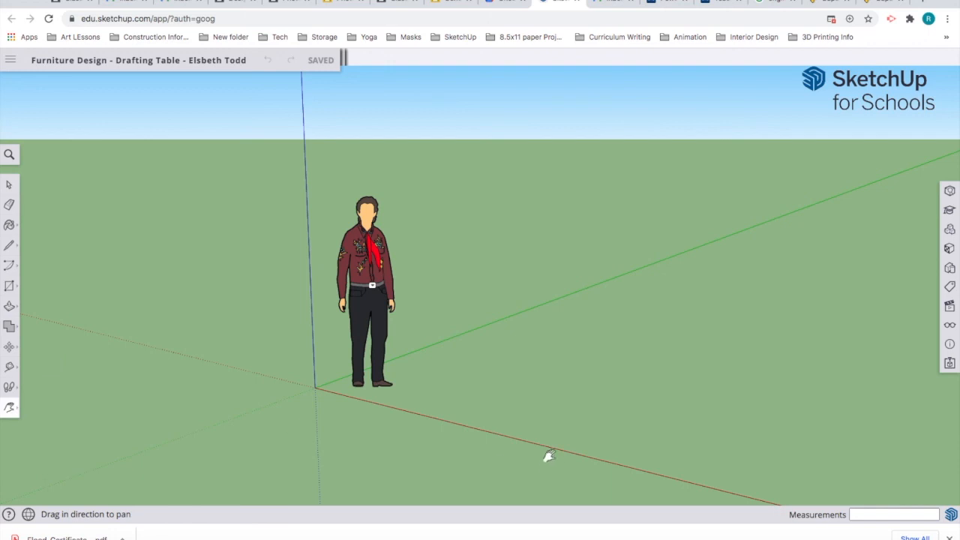
middle_drag(548, 400, 193, 492)
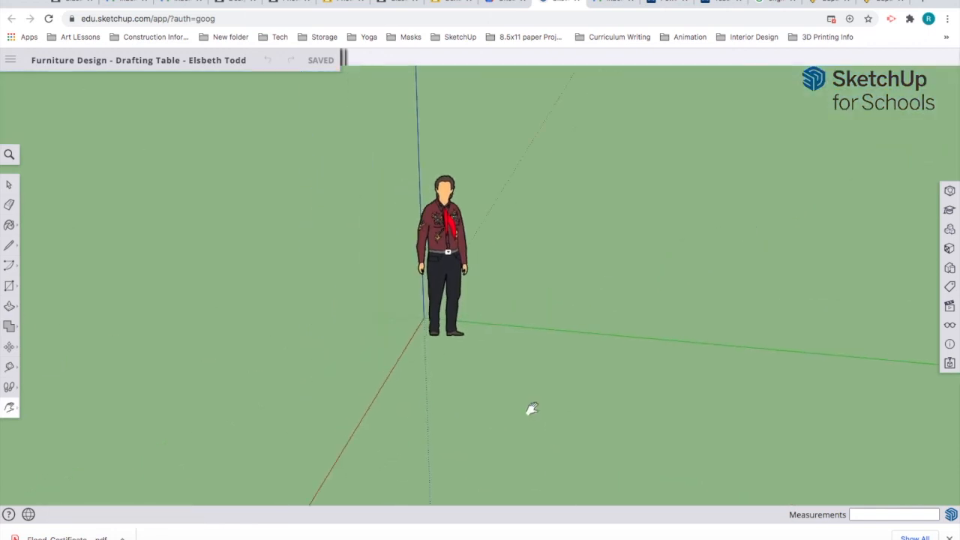
middle_drag(499, 412, 488, 370)
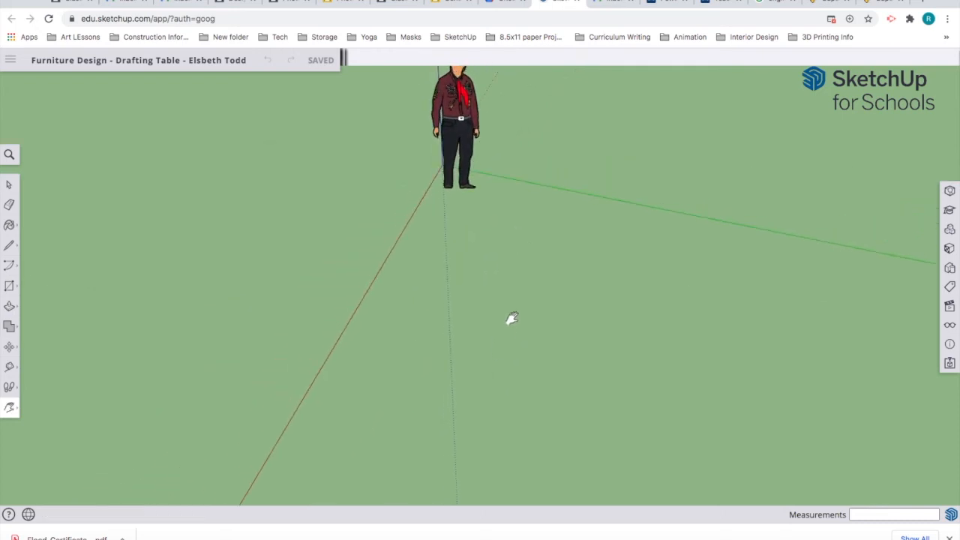
middle_drag(512, 317, 487, 412)
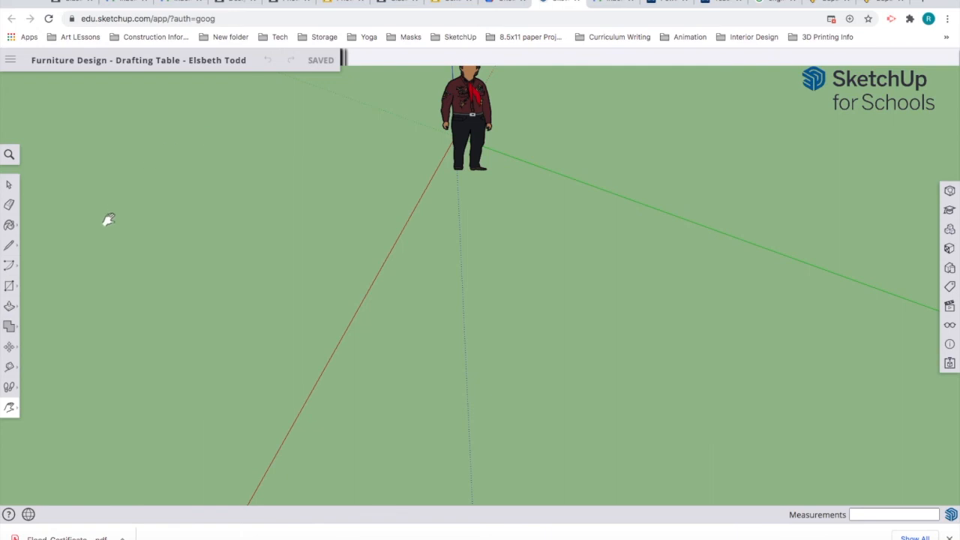
Step: With the Line tool, draw a 34-inch edge along red and a 5-inch edge along green
click(9, 245)
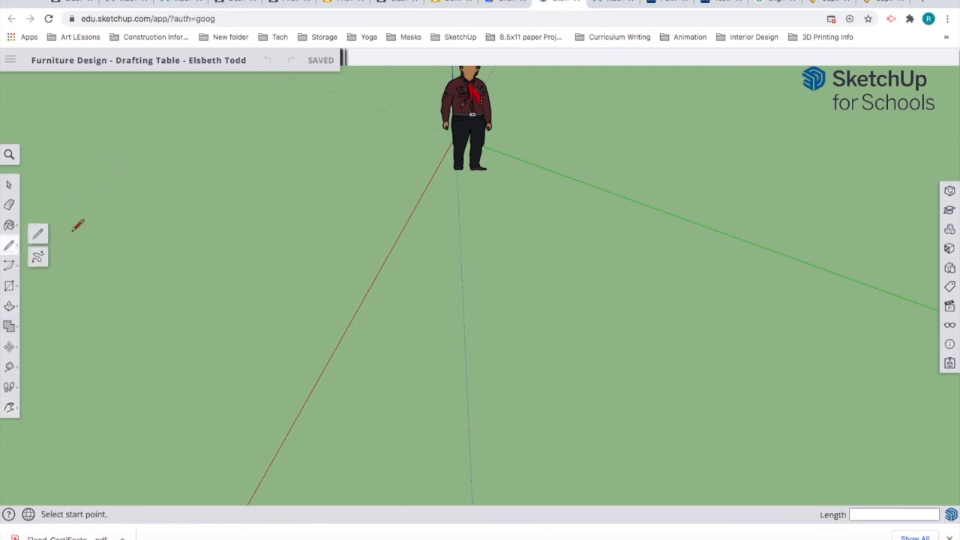
click(38, 235)
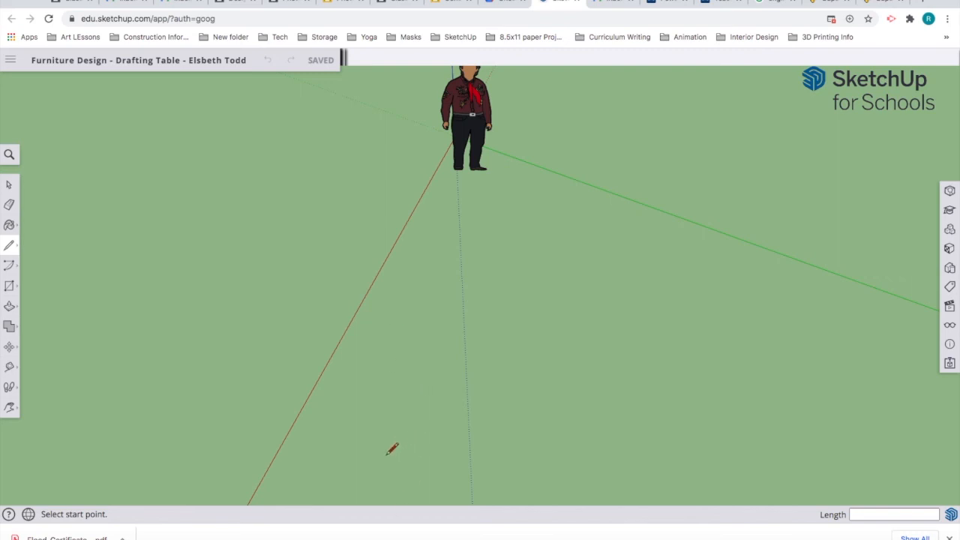
click(369, 383)
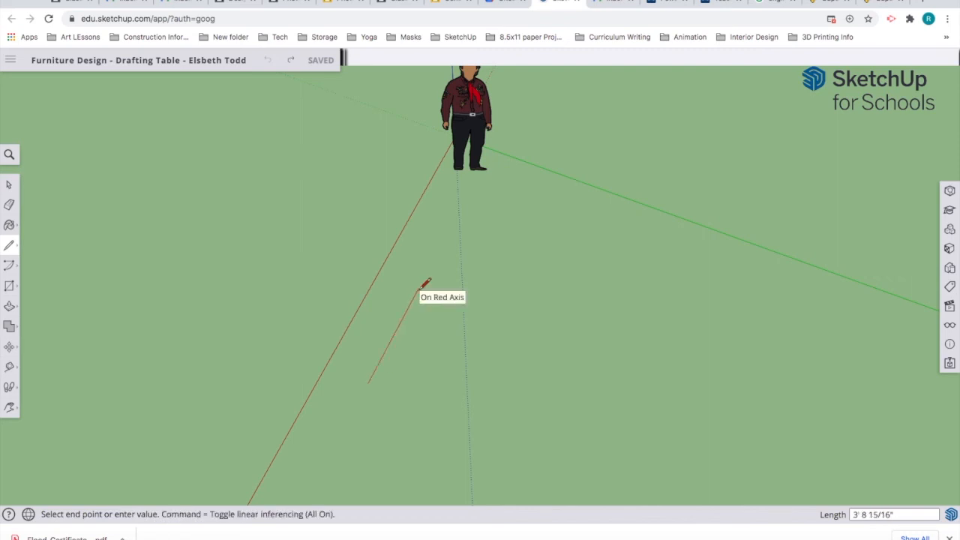
text(34)
key(Return)
key(Return)
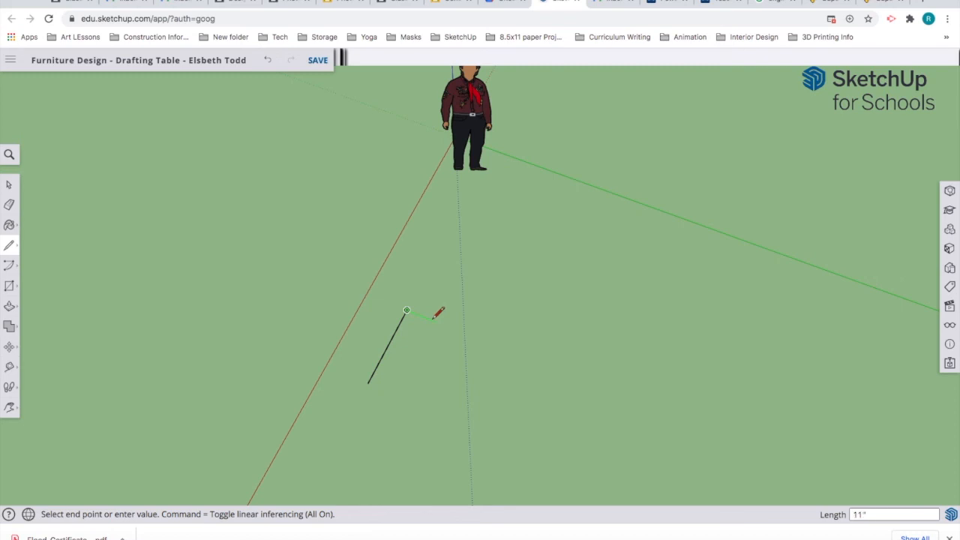
text(5)
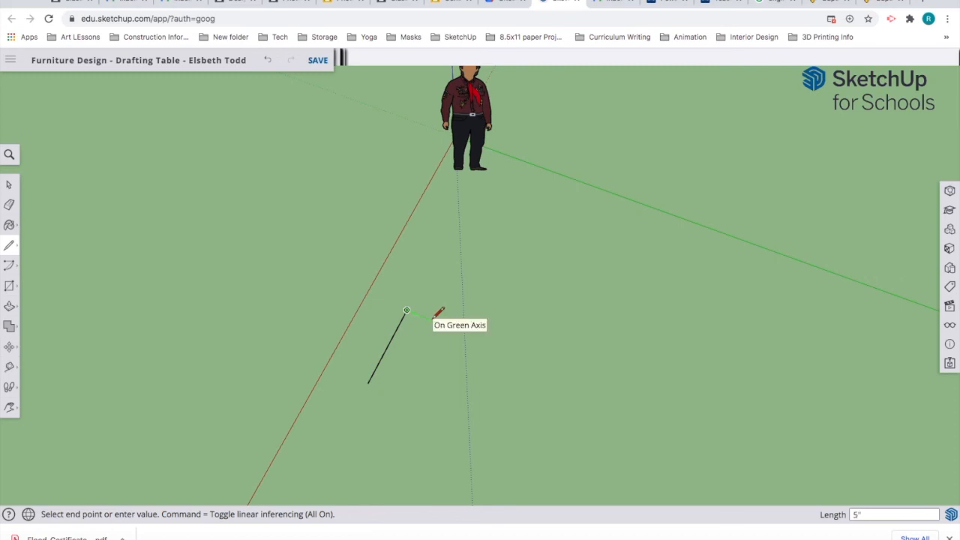
key(Return)
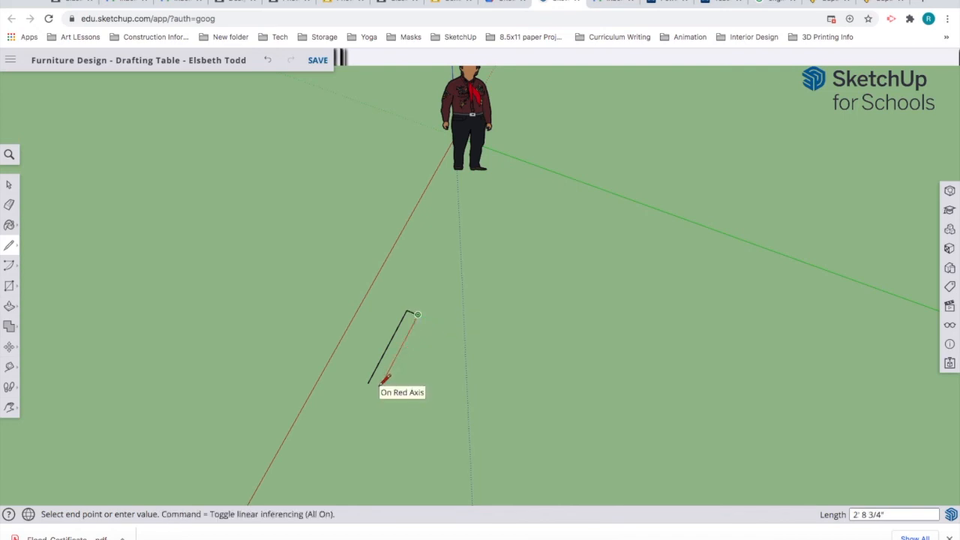
Step: Draw the second 34-inch edge back and close the outline to form the board face
text(34")
key(Return)
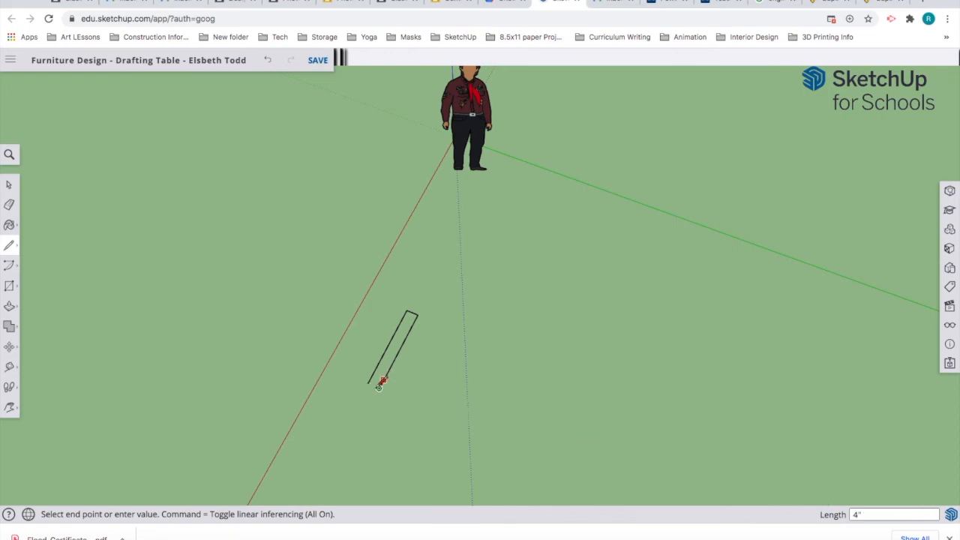
scroll(373, 381, up, 3)
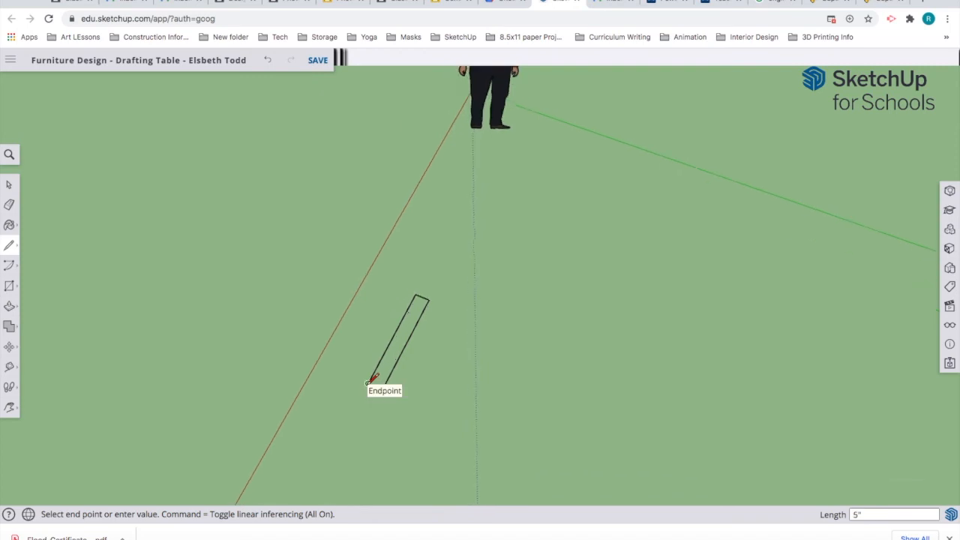
scroll(373, 380, up, 1)
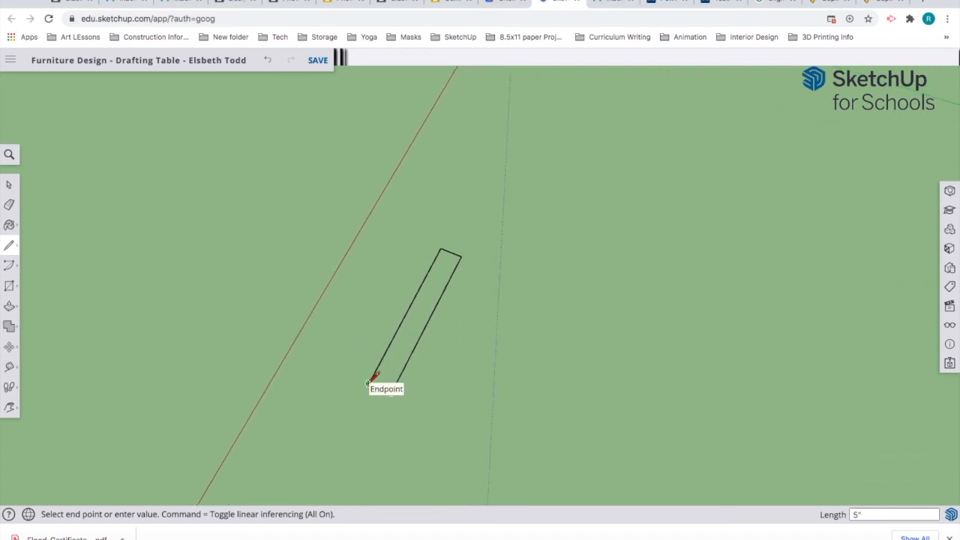
click(370, 381)
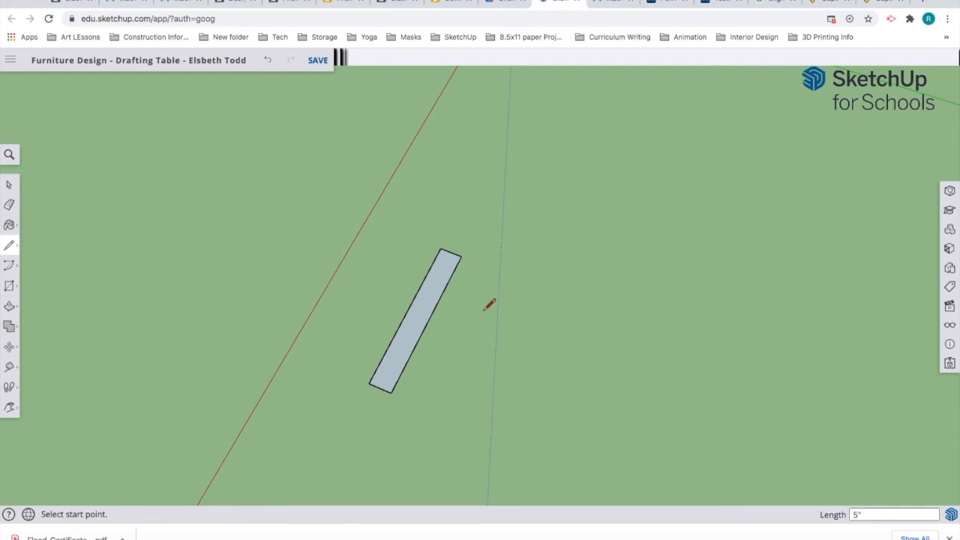
scroll(489, 304, up, 2)
scroll(489, 304, up, 1)
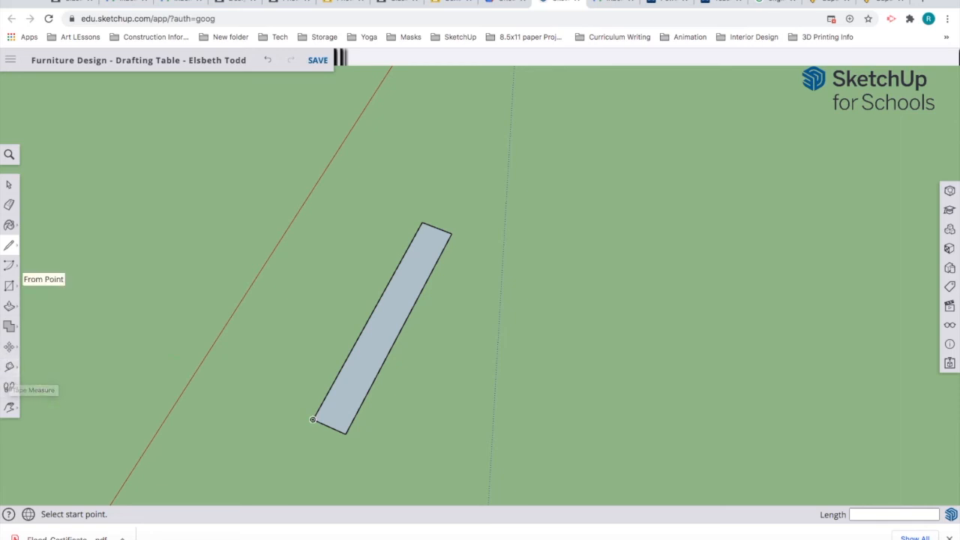
Step: With the Tape Measure, place a crosswise guide 13 inches along the board and another near its top end
click(10, 368)
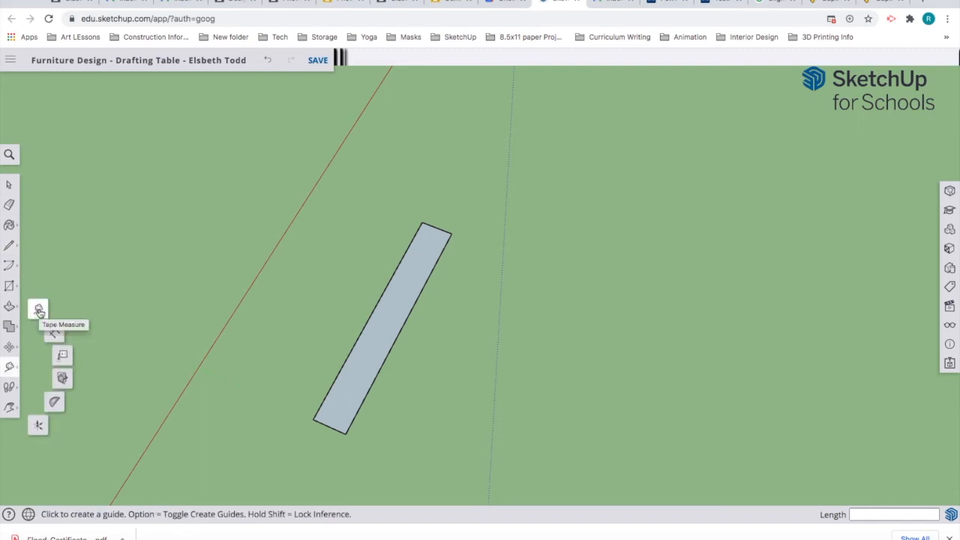
click(39, 310)
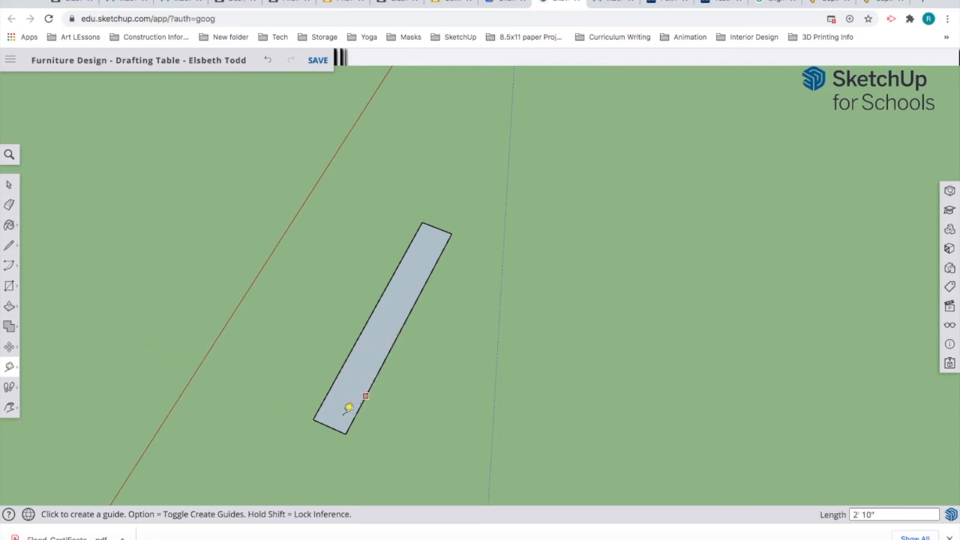
scroll(341, 412, up, 1)
scroll(341, 413, up, 3)
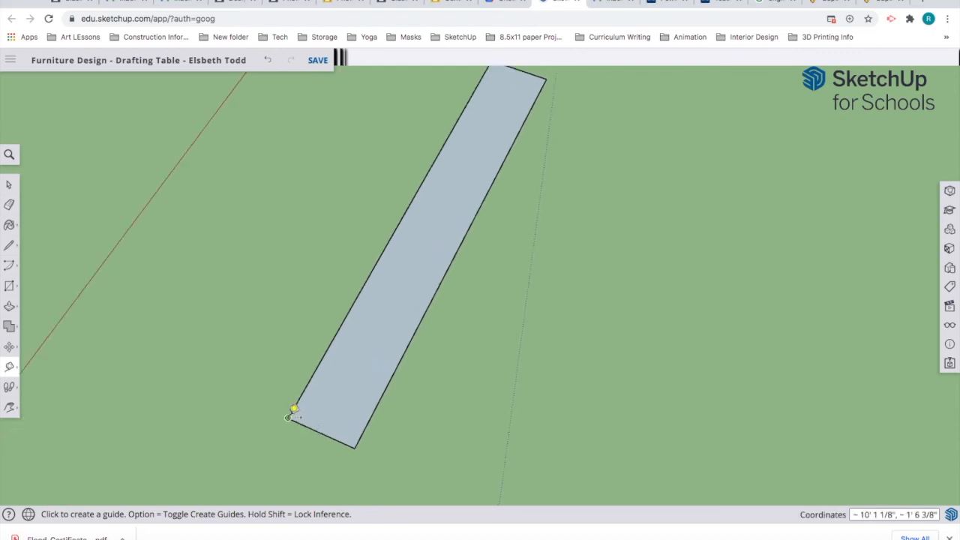
click(338, 433)
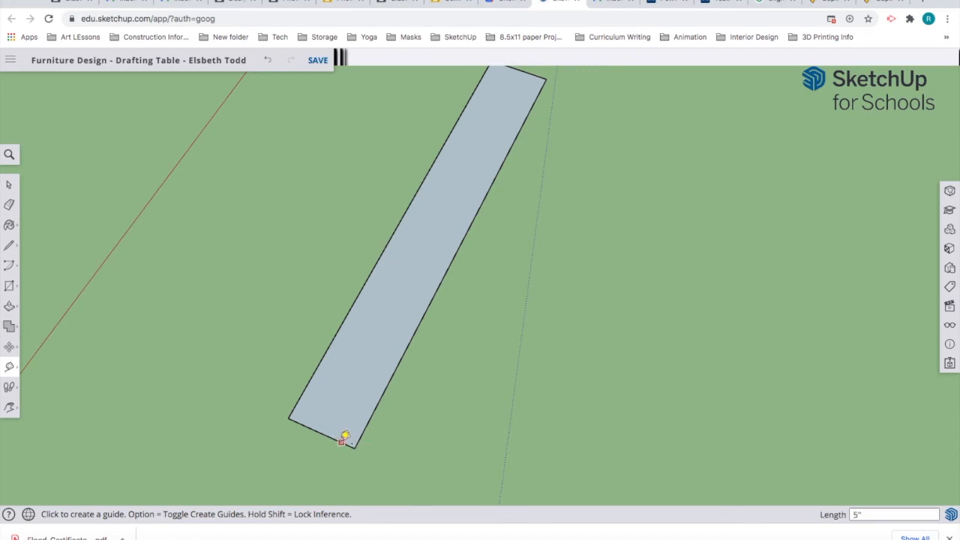
click(345, 436)
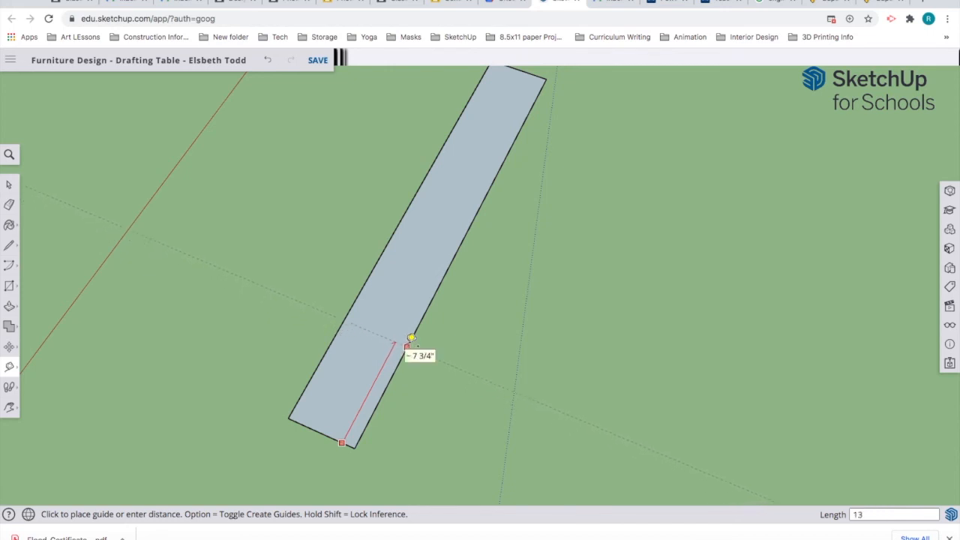
text(")
key(Return)
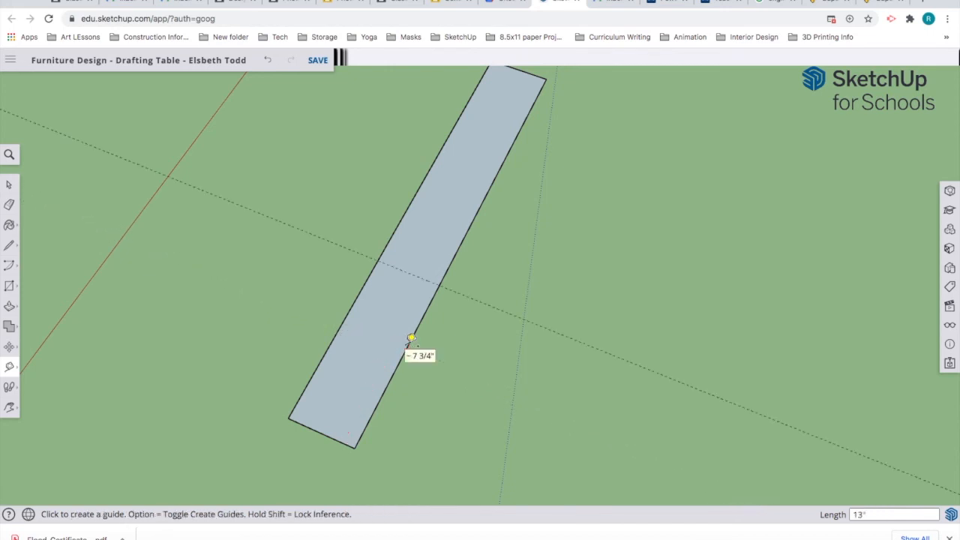
click(536, 75)
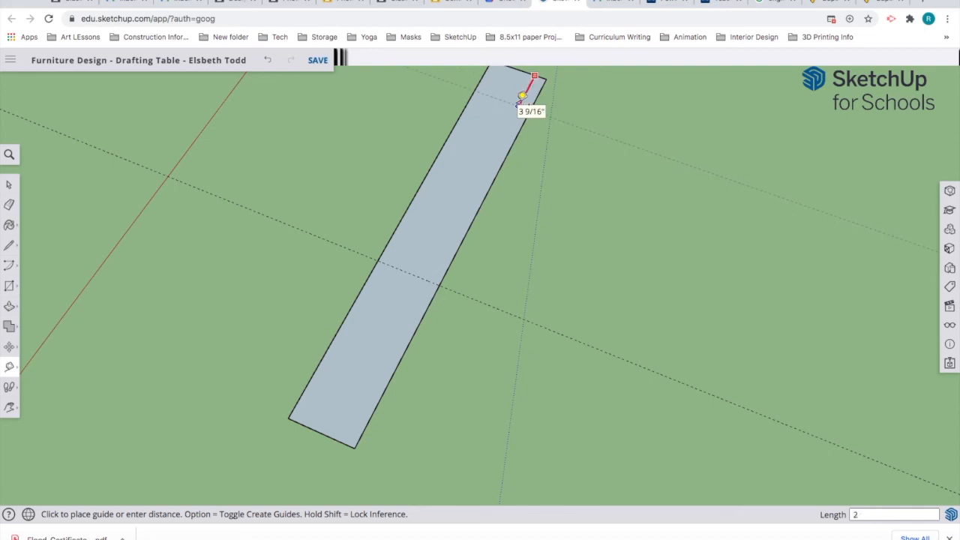
click(521, 96)
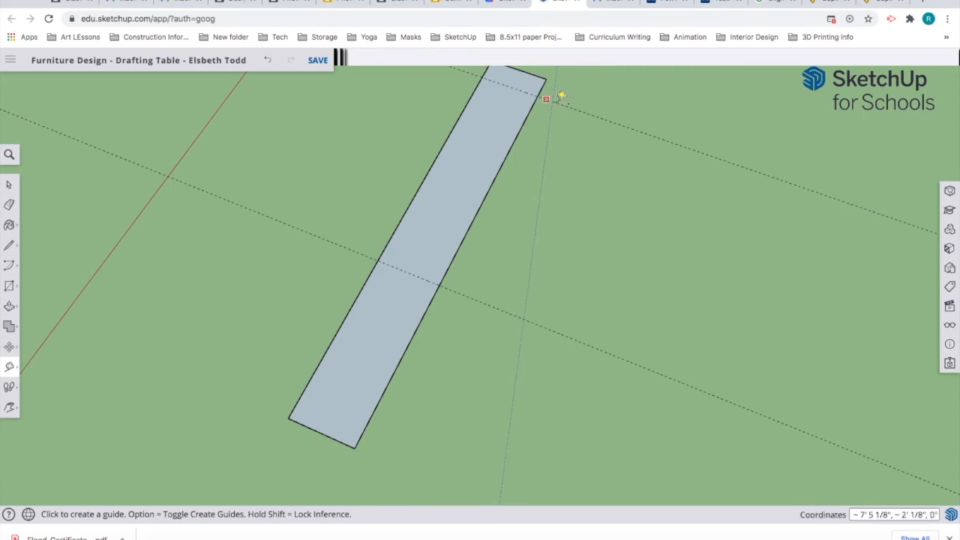
Step: Add parallel guides 3/4 inch from the top and middle crosswise guides
click(500, 74)
key(Escape)
click(497, 78)
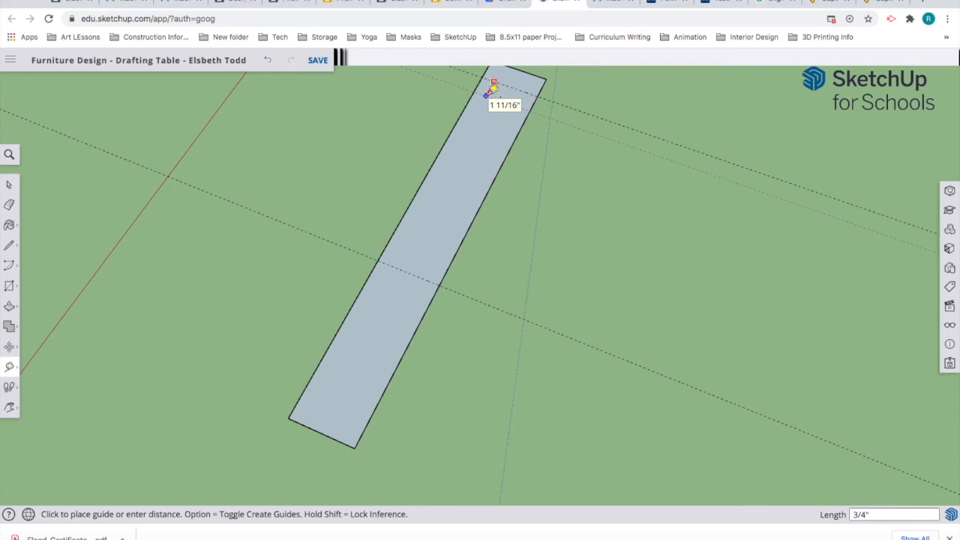
click(493, 89)
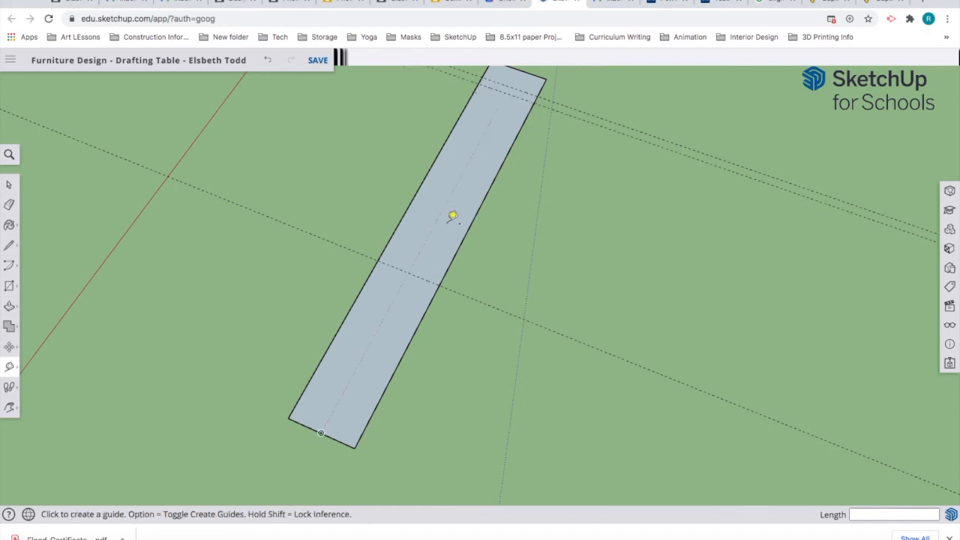
click(428, 280)
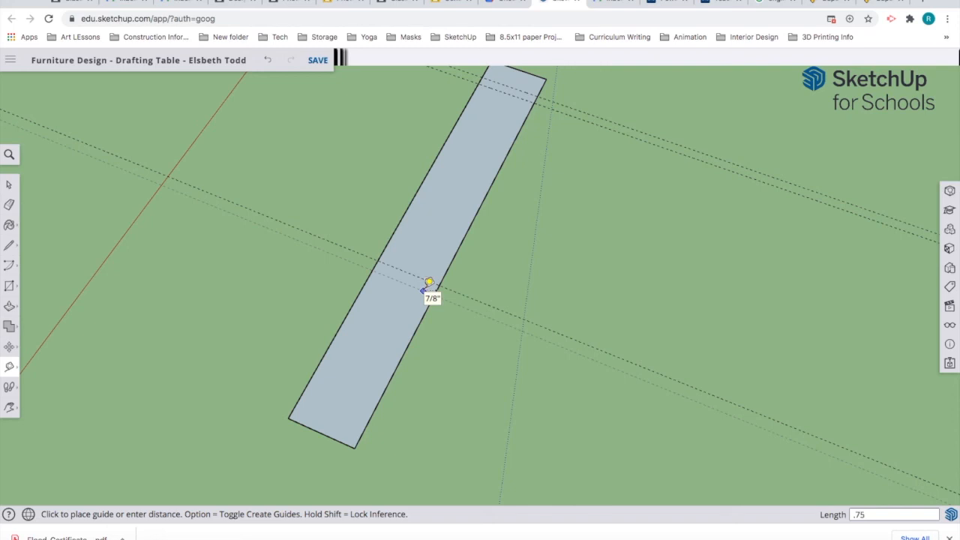
key(Return)
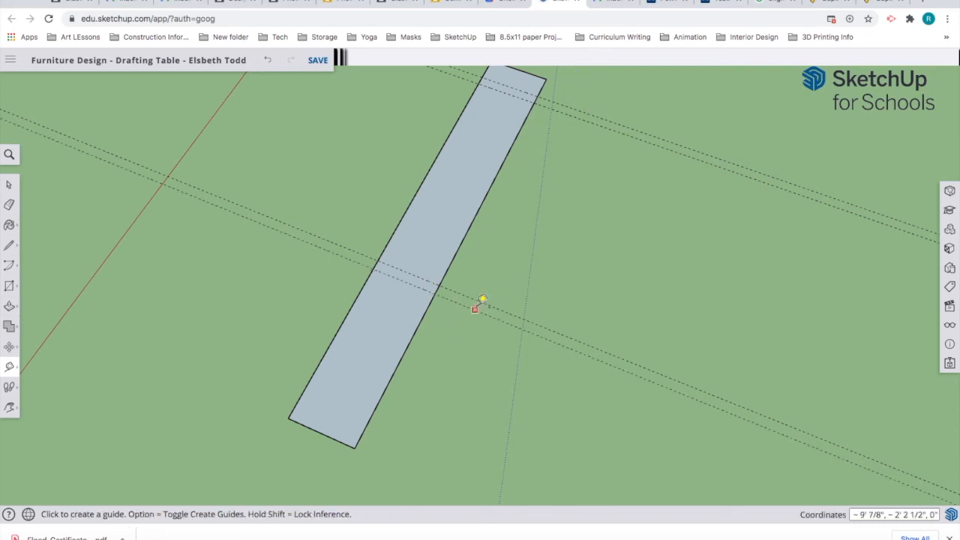
click(474, 301)
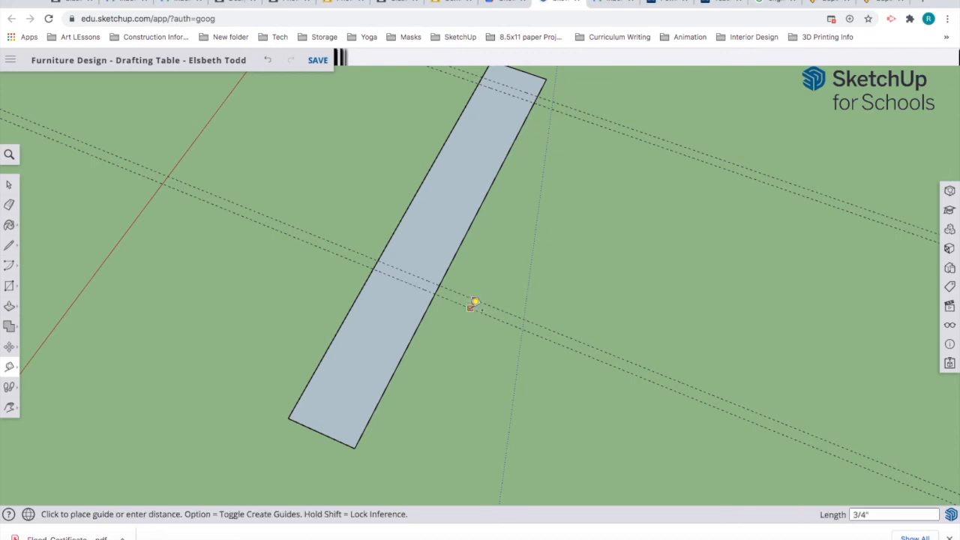
click(475, 301)
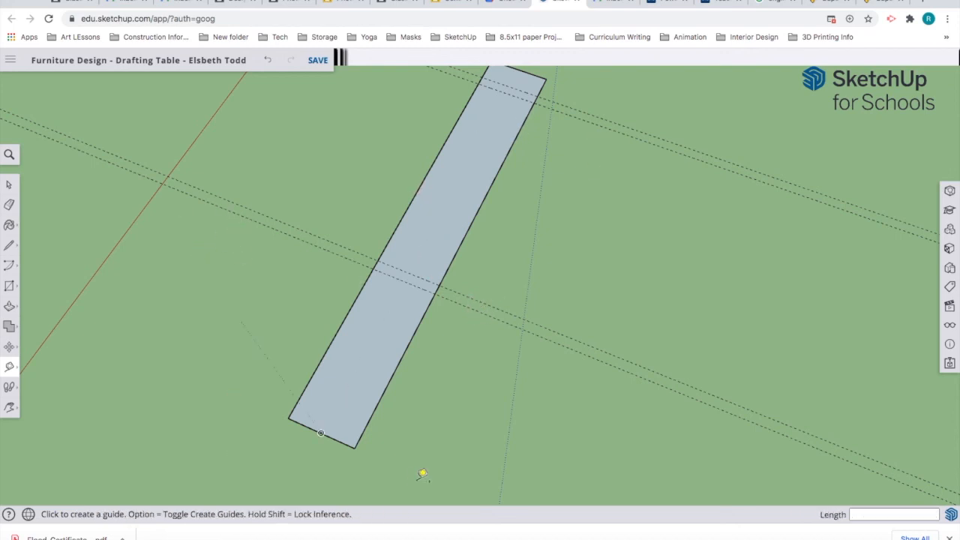
Step: Add lengthwise guides 2 inches and 1 3/8 inches in from the board's long edges
click(341, 325)
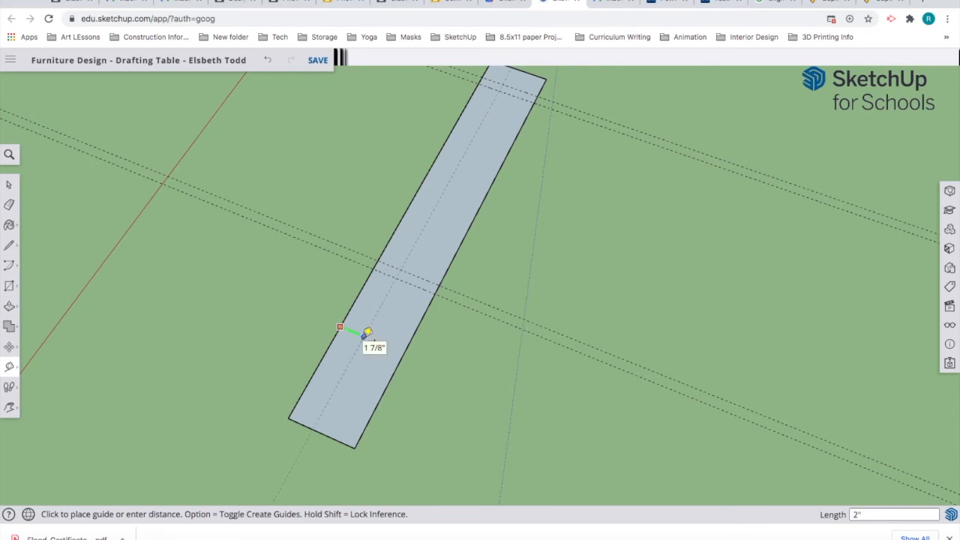
click(368, 332)
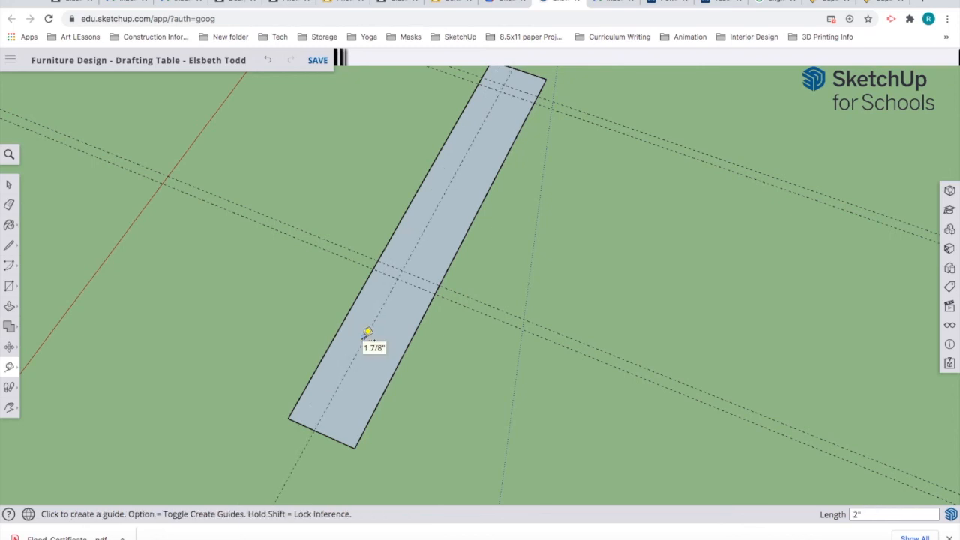
click(513, 141)
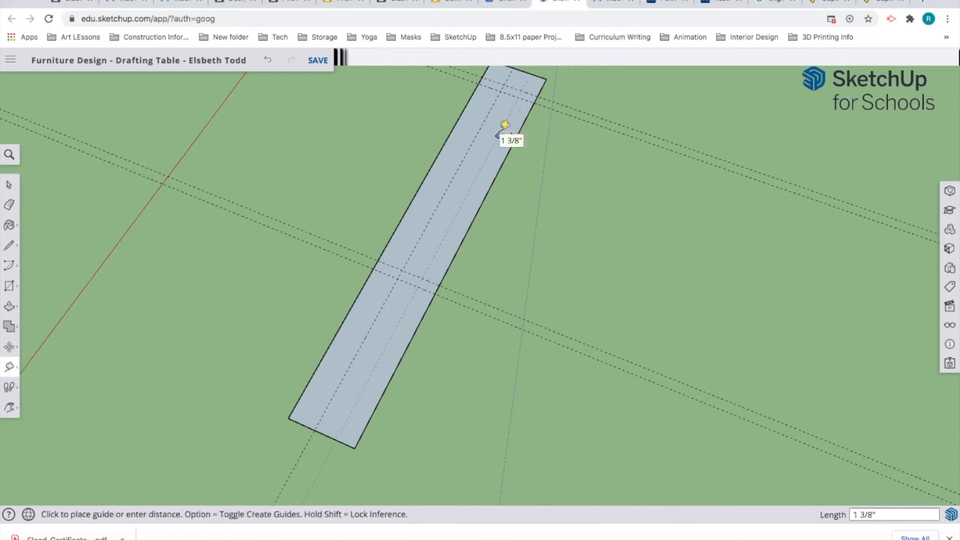
click(501, 133)
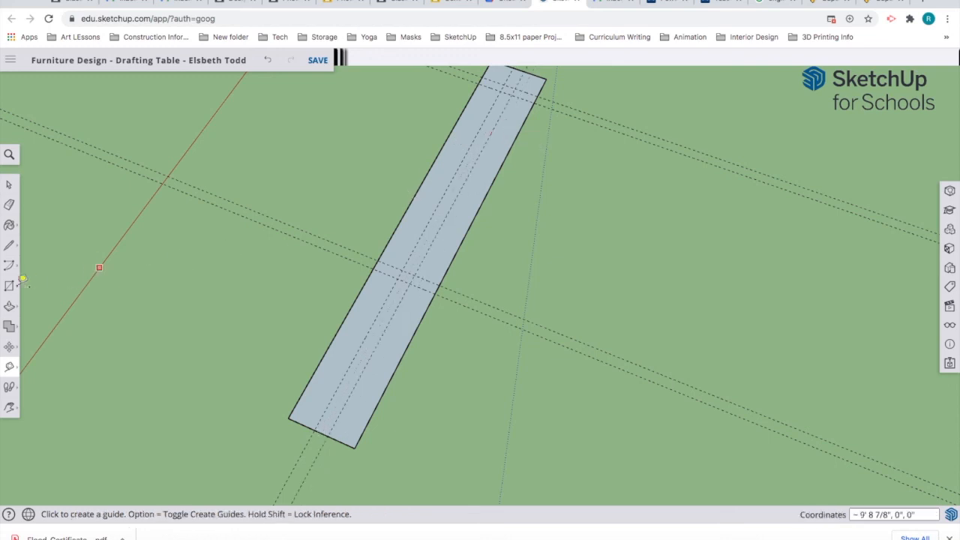
Step: Draw a rectangle between the middle guide pair at the left edge and erase its outer edge
click(9, 246)
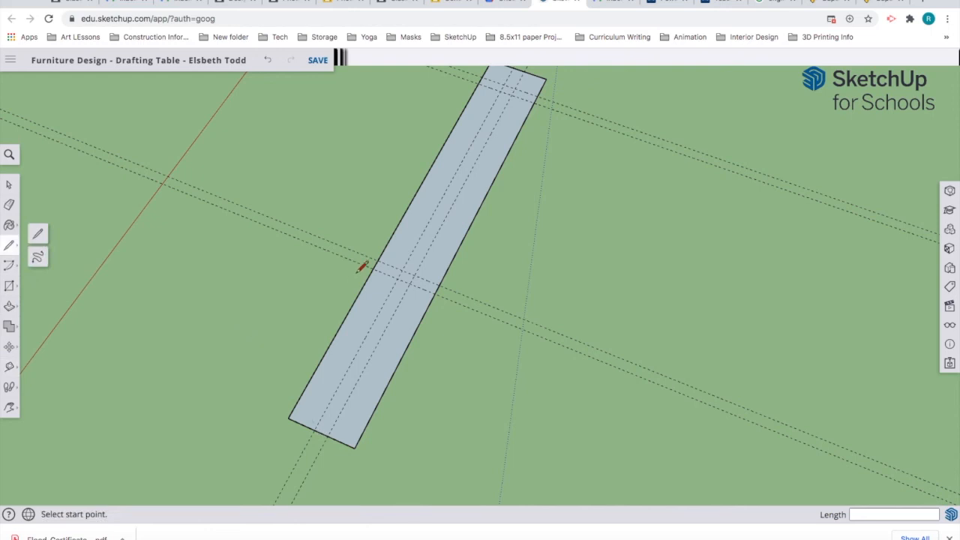
scroll(380, 256, up, 5)
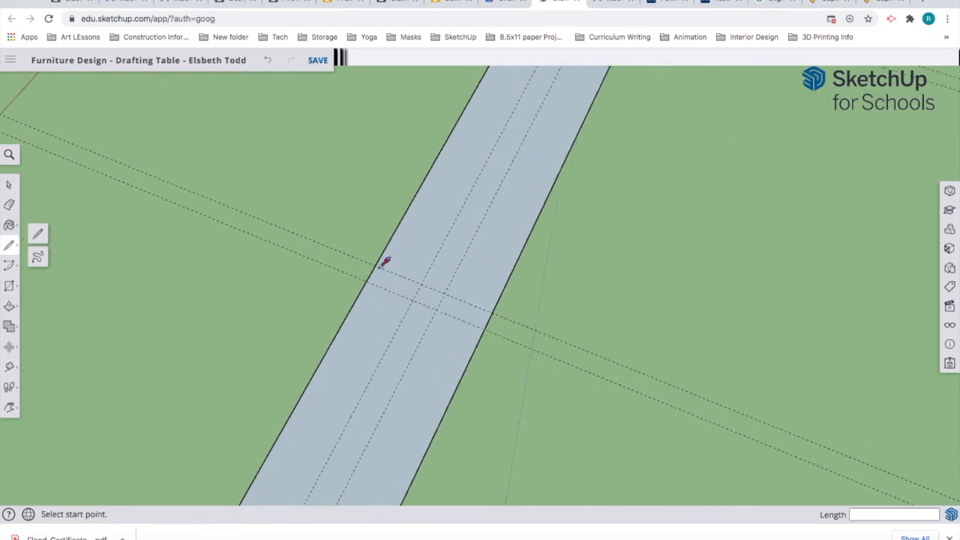
click(374, 267)
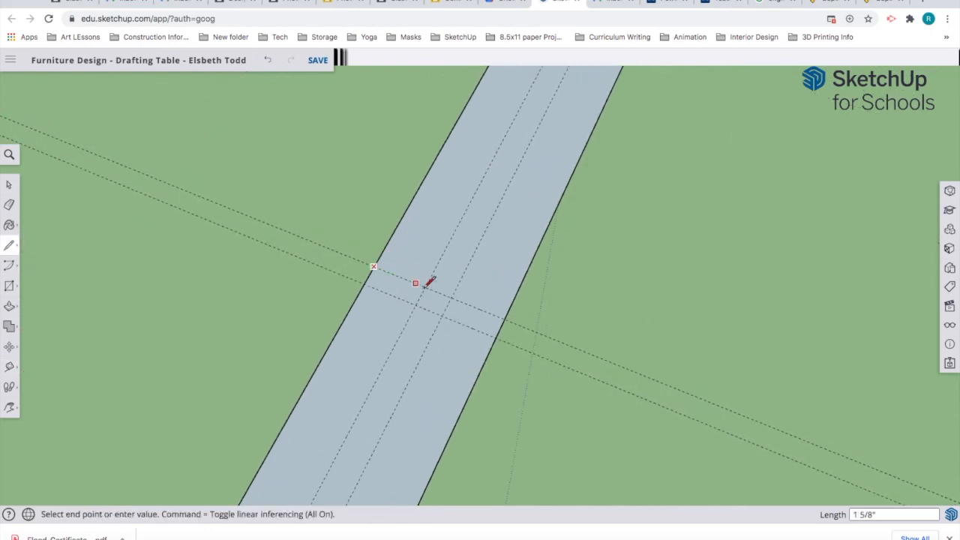
click(425, 287)
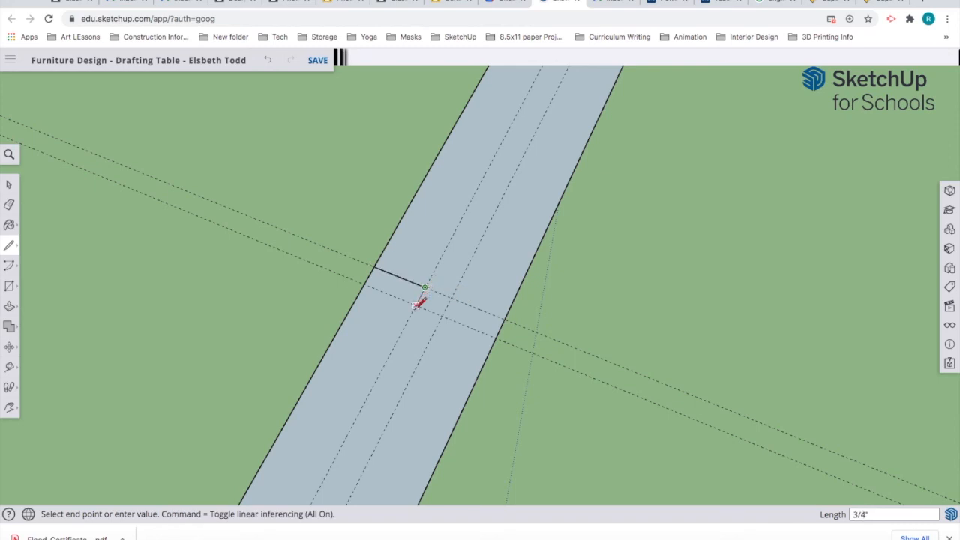
click(413, 303)
click(364, 284)
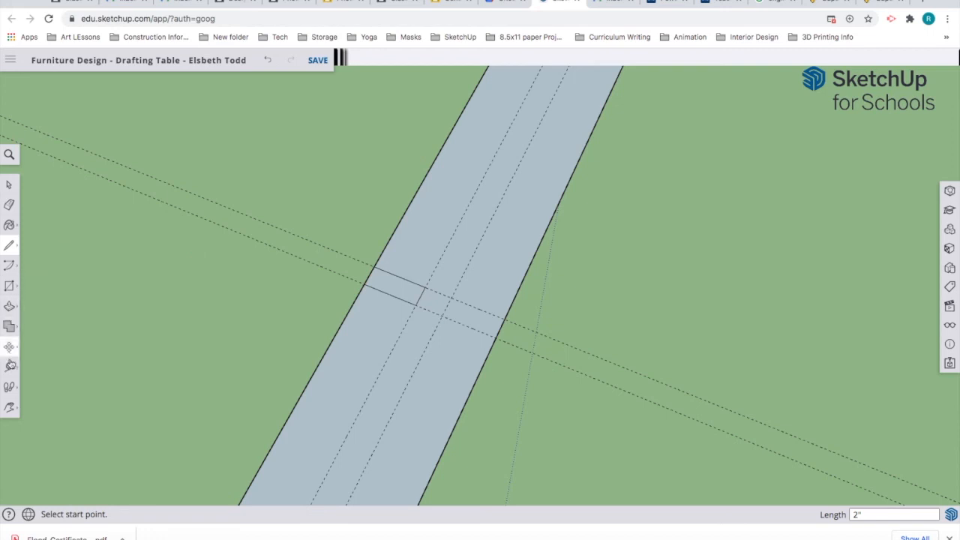
click(9, 204)
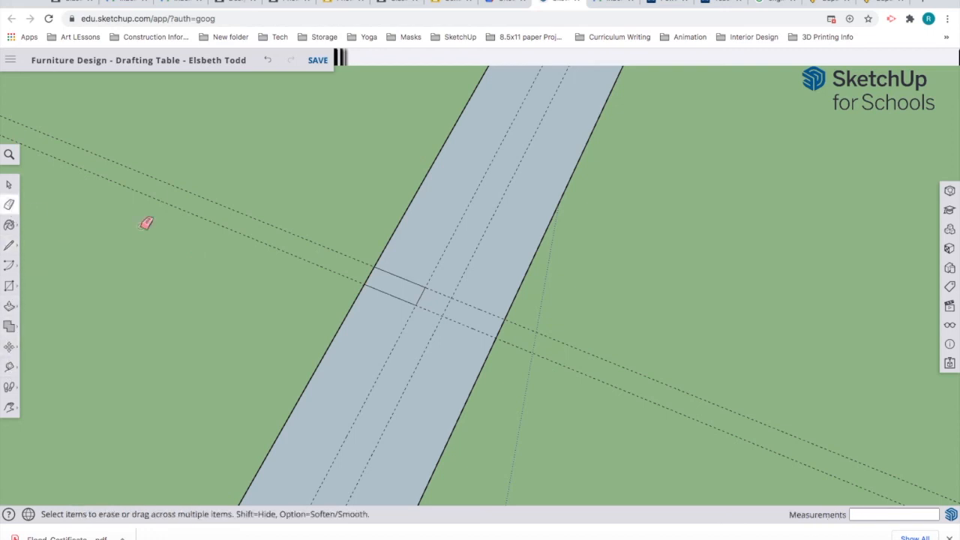
click(374, 273)
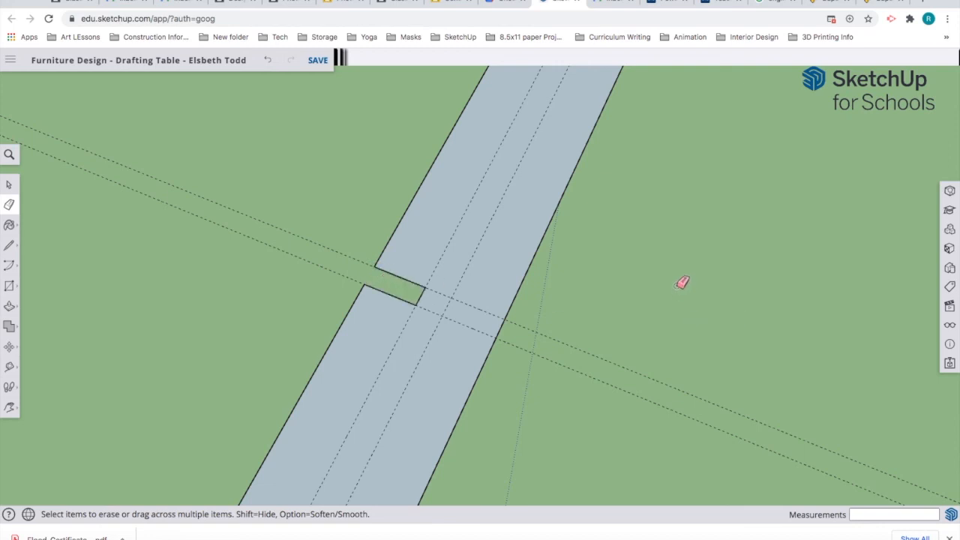
middle_drag(681, 283, 360, 455)
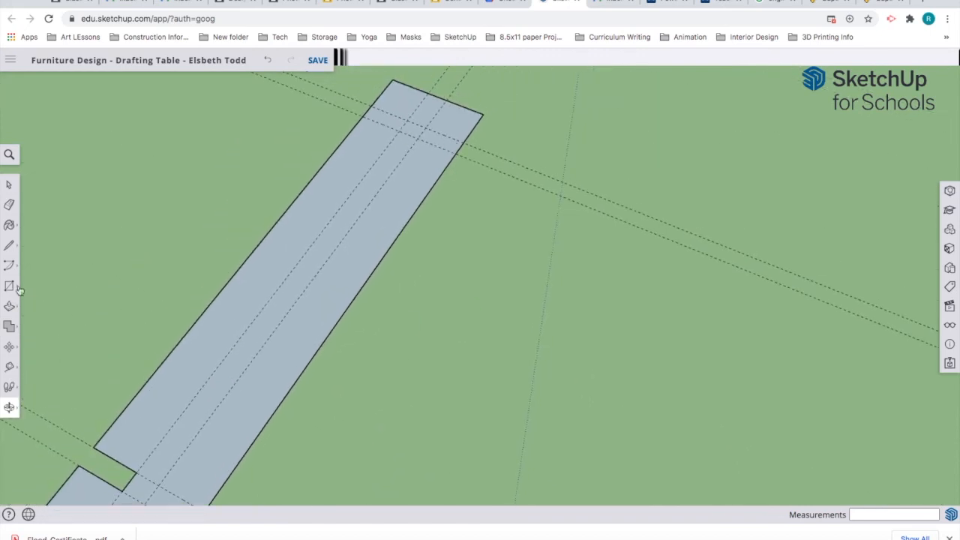
Step: Cut a second notch near the board's top end by outlining it and erasing its outer edge
click(8, 249)
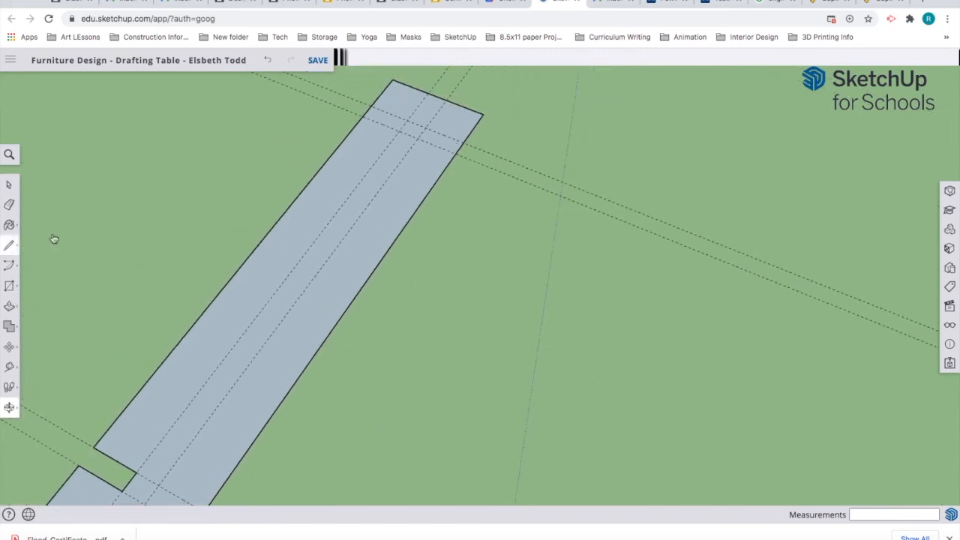
click(461, 141)
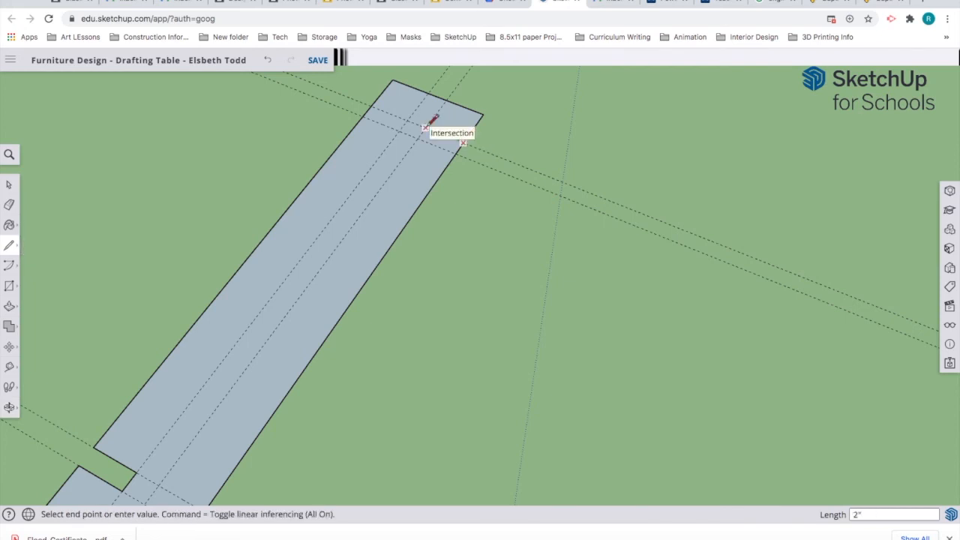
click(420, 135)
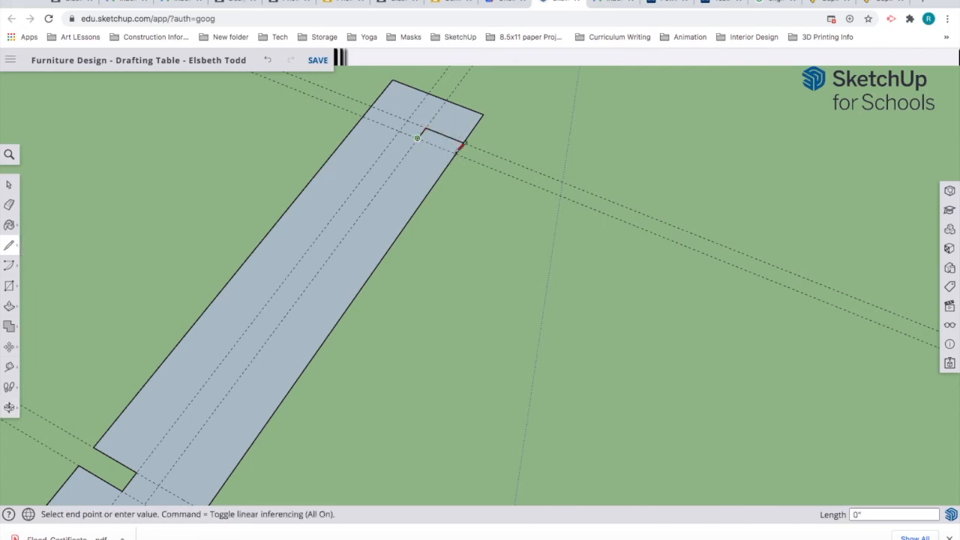
click(455, 153)
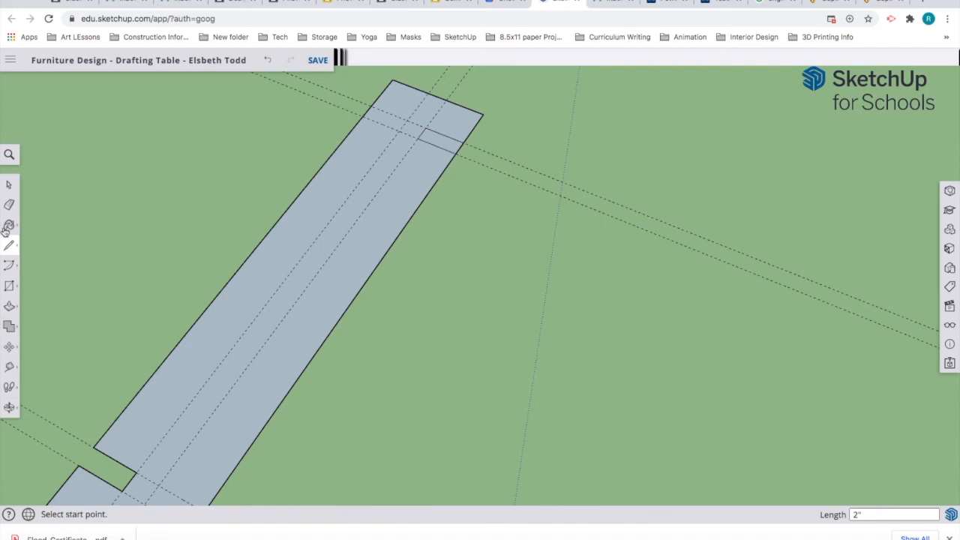
click(9, 204)
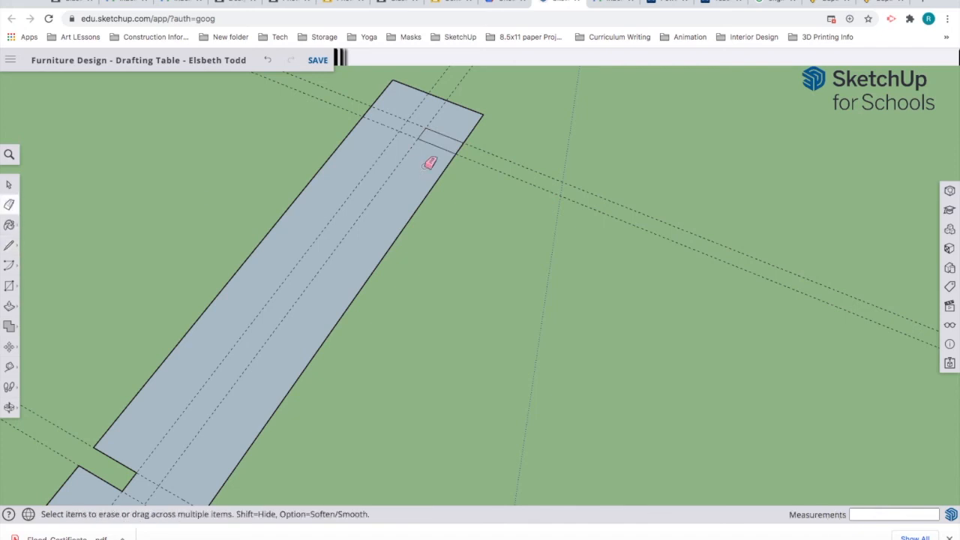
click(464, 147)
scroll(506, 289, down, 3)
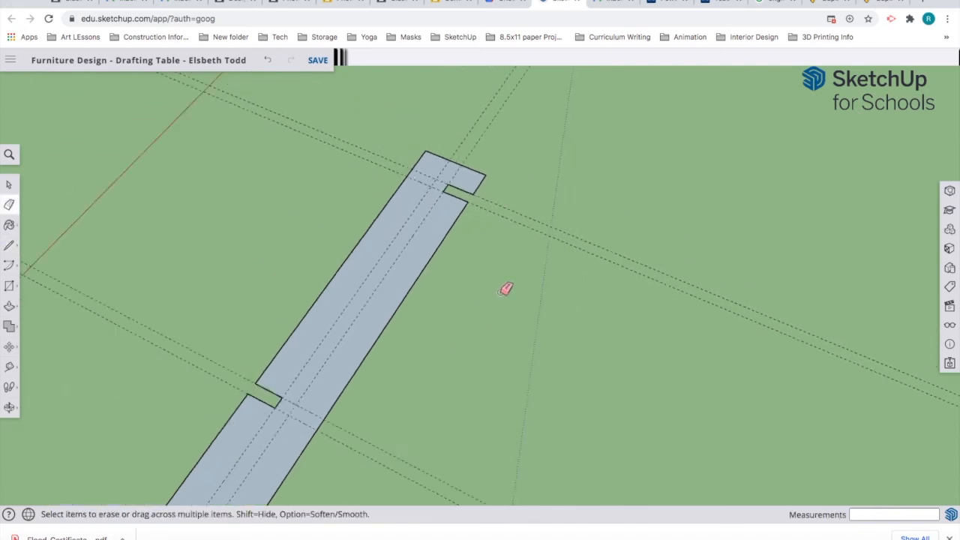
scroll(506, 289, down, 3)
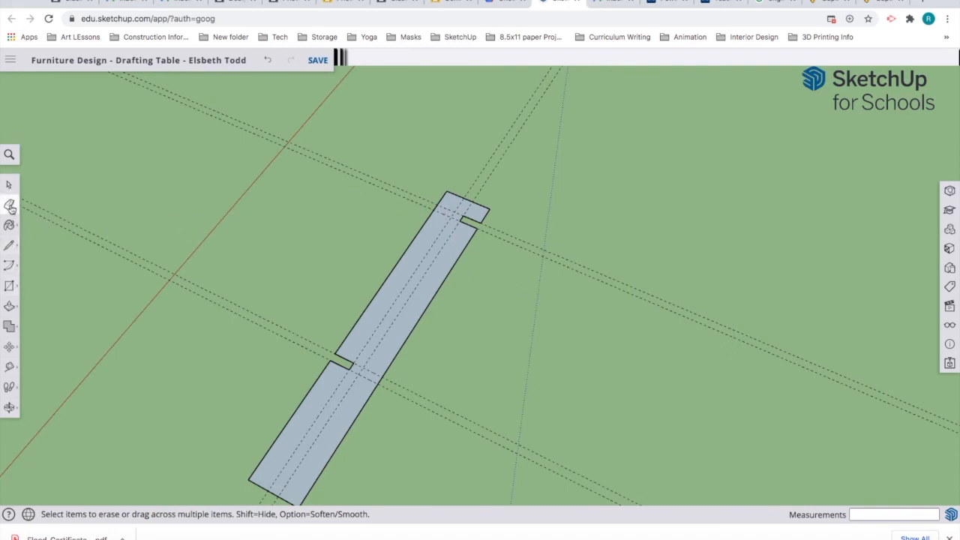
Step: Erase the leftover guide lines from the board and zoom out
mouse_move(357, 212)
mouse_down()
mouse_move(346, 222)
mouse_move(390, 159)
mouse_up()
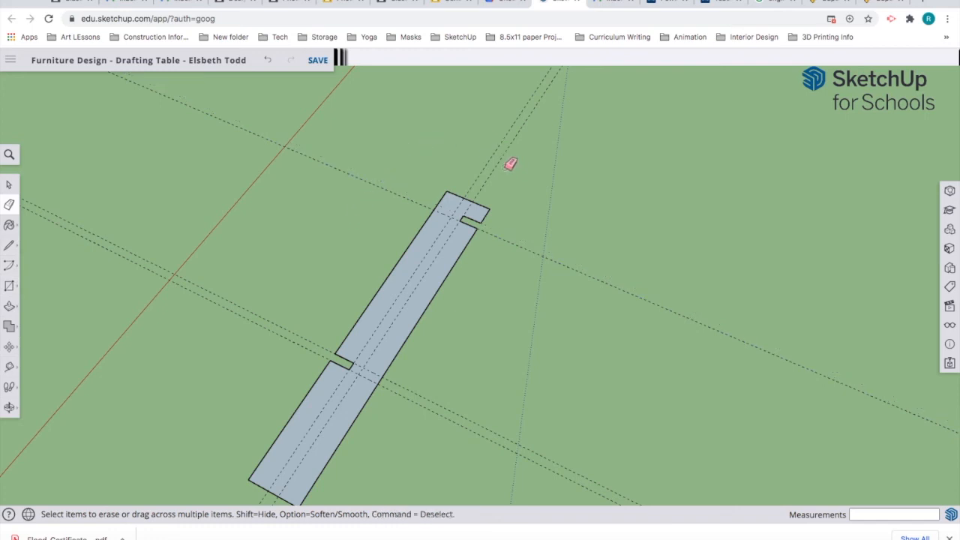
drag(501, 154, 417, 173)
drag(387, 206, 420, 174)
mouse_move(244, 332)
mouse_down()
mouse_move(239, 340)
mouse_move(587, 426)
mouse_move(506, 370)
mouse_up()
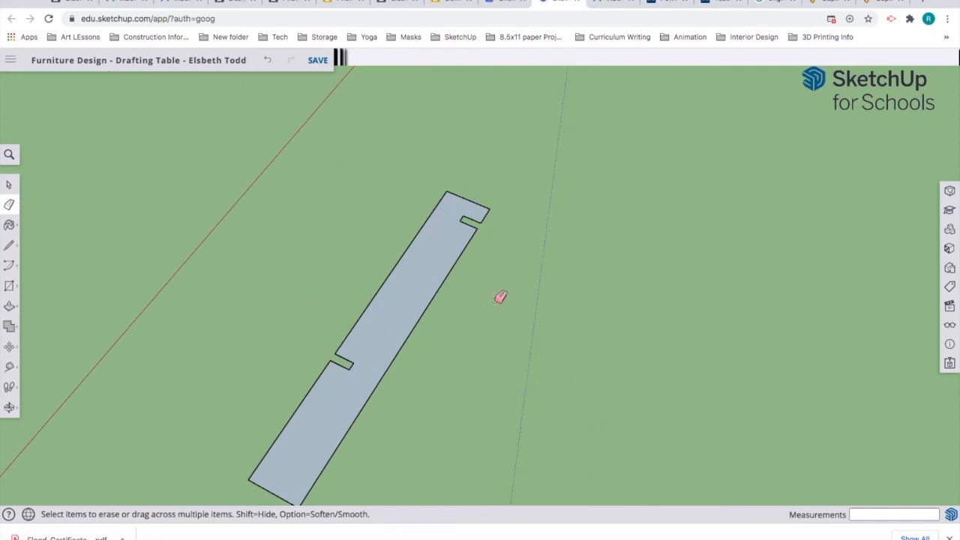
scroll(499, 295, down, 2)
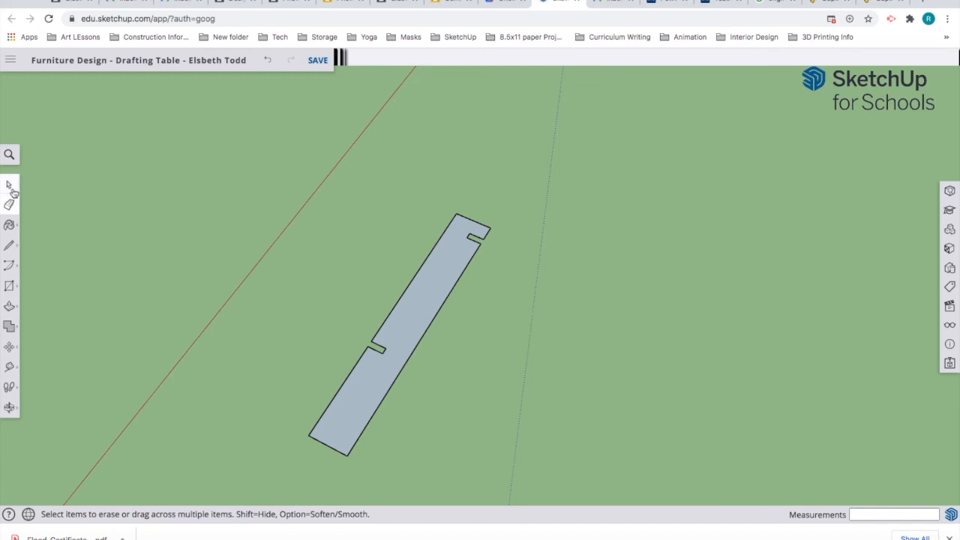
Step: Select the notched board and Move-copy it to place a first copy beside the original
click(9, 185)
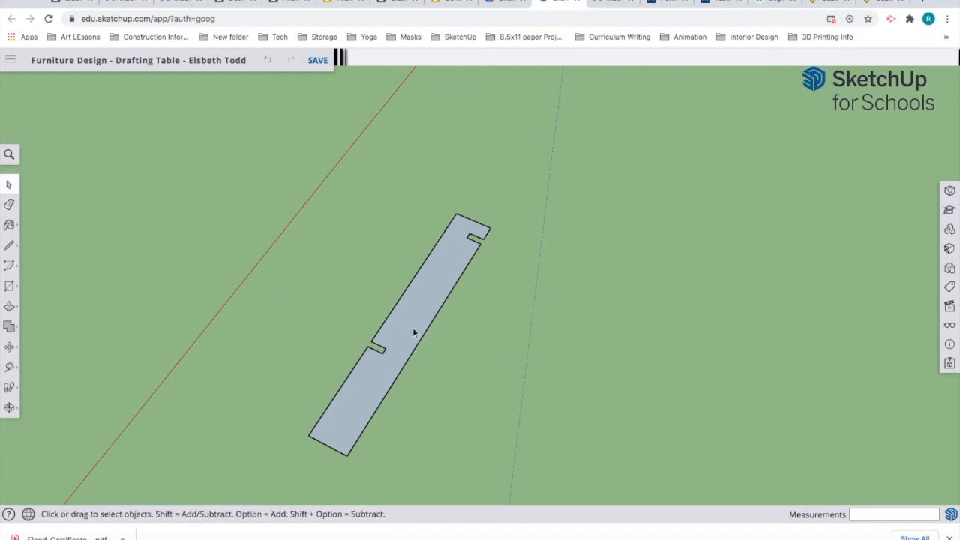
click(346, 447)
click(9, 347)
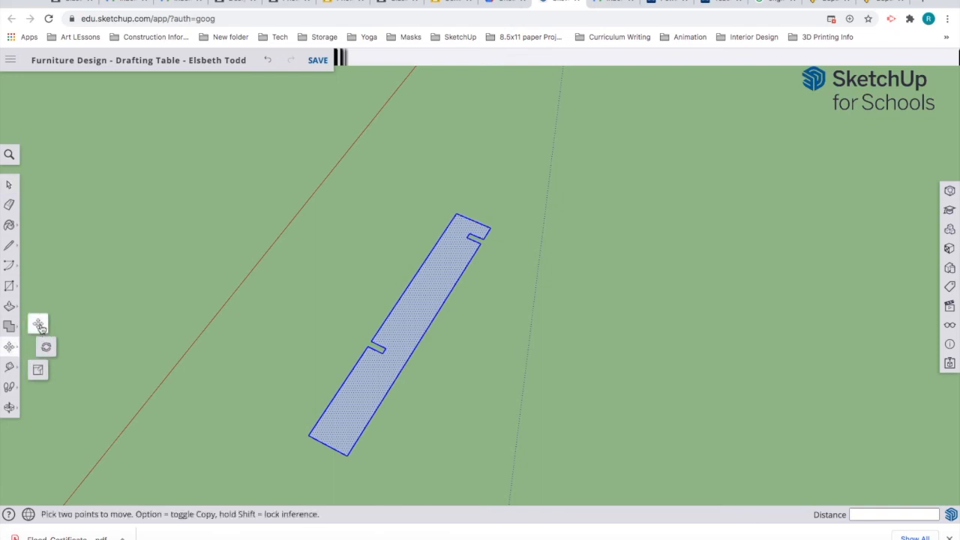
click(39, 325)
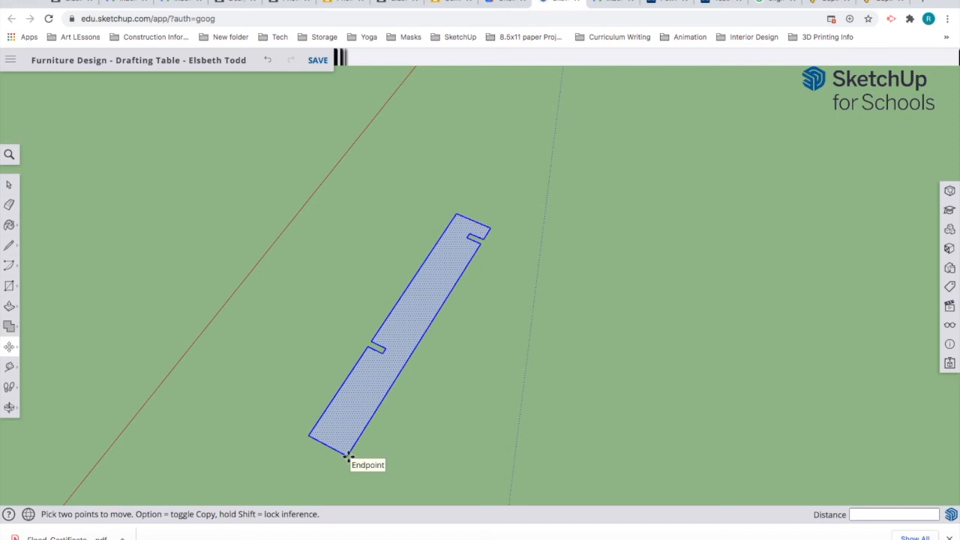
click(433, 502)
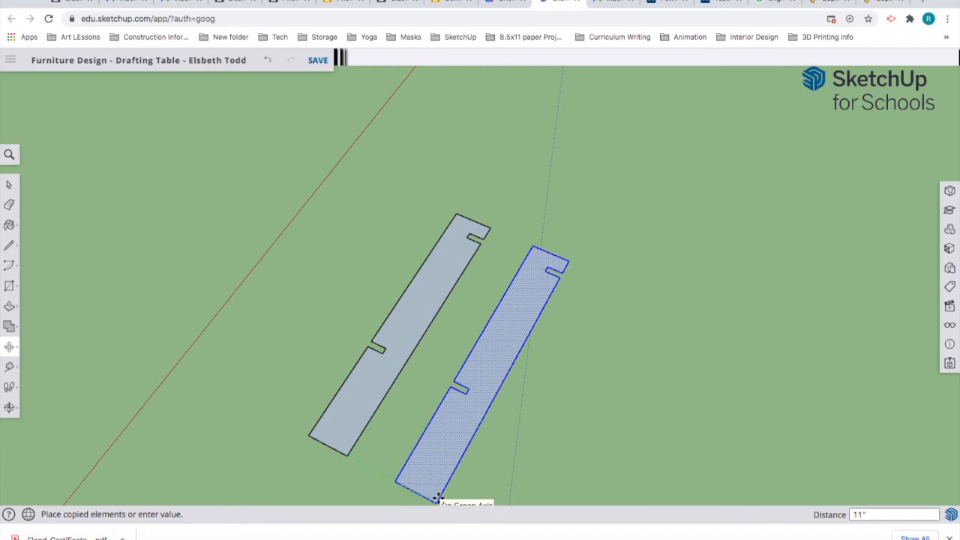
click(591, 449)
Step: Place the remaining board copies in the row, then deselect
scroll(555, 420, down, 3)
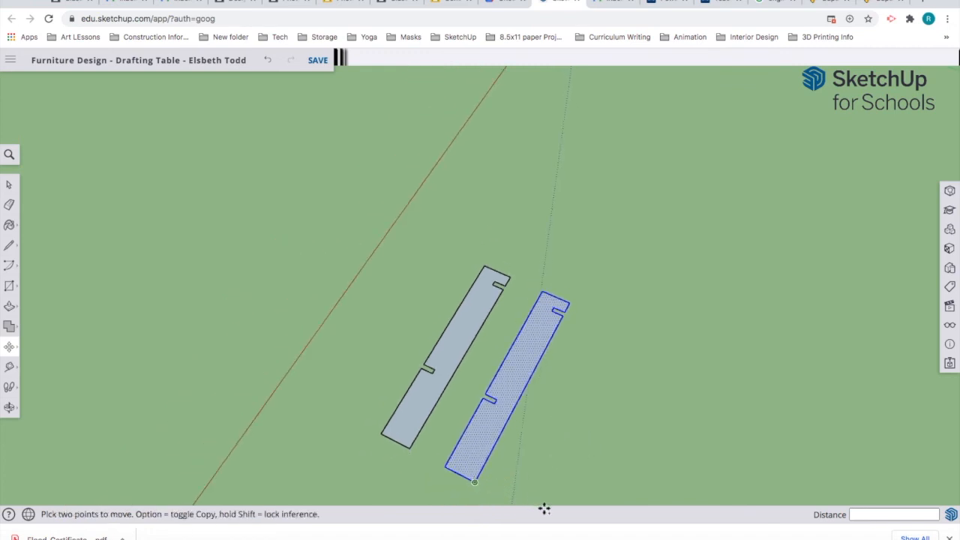
middle_drag(473, 290, 482, 322)
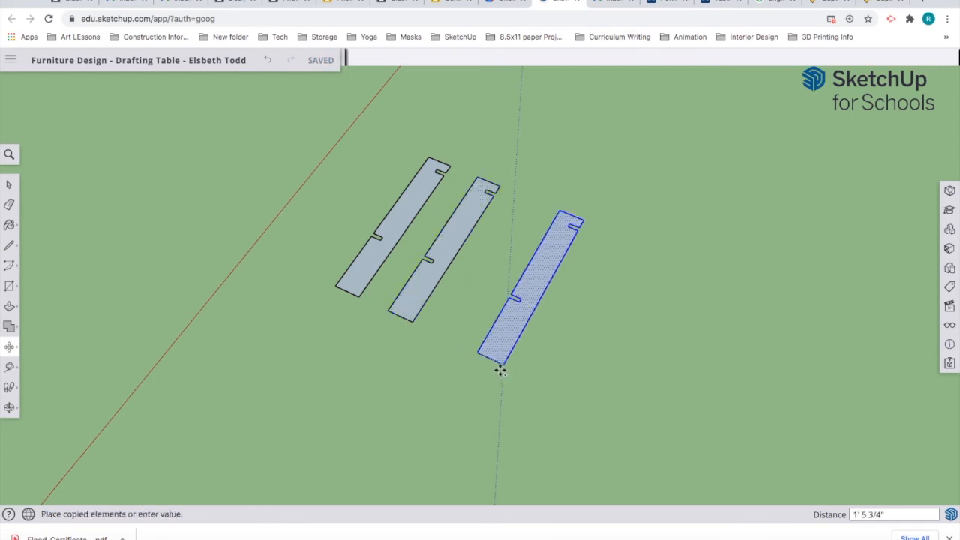
click(455, 351)
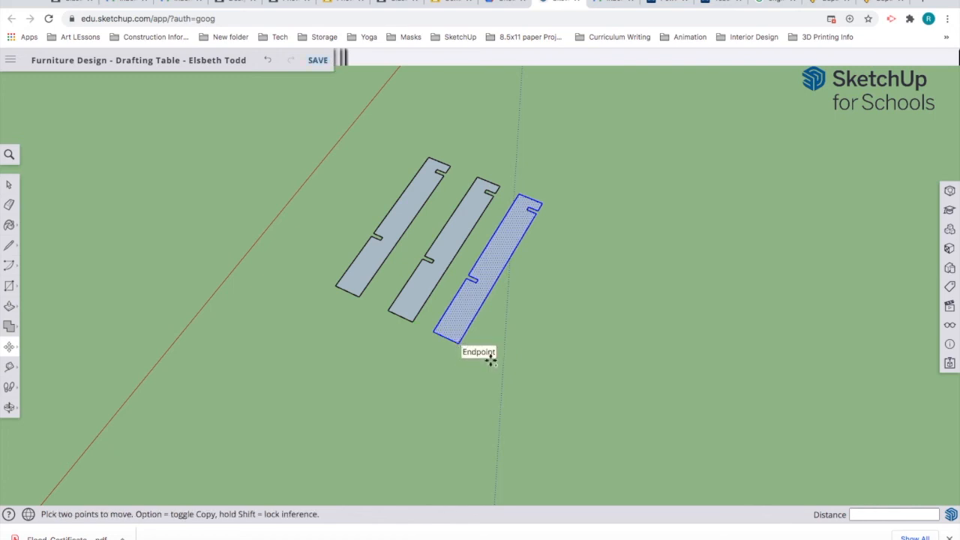
key(alt)
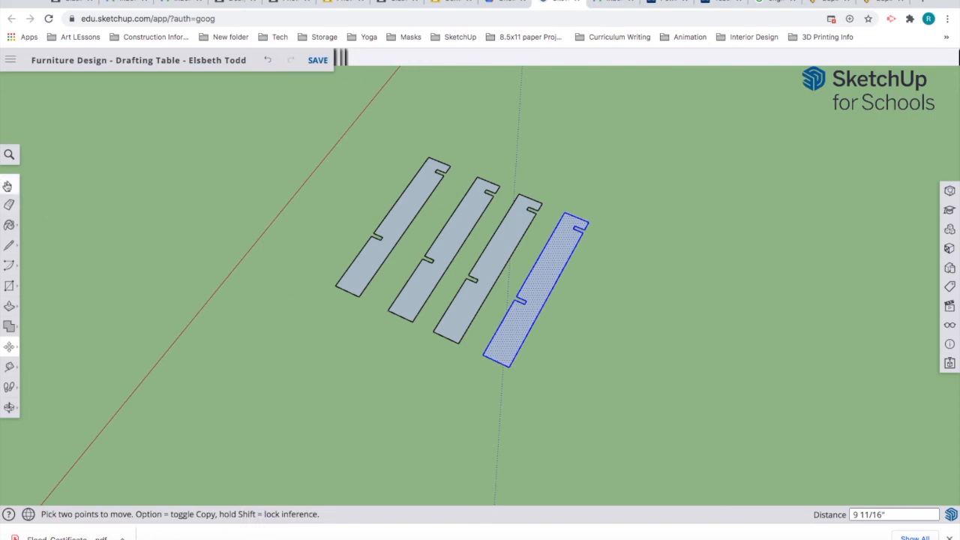
key(space)
click(283, 347)
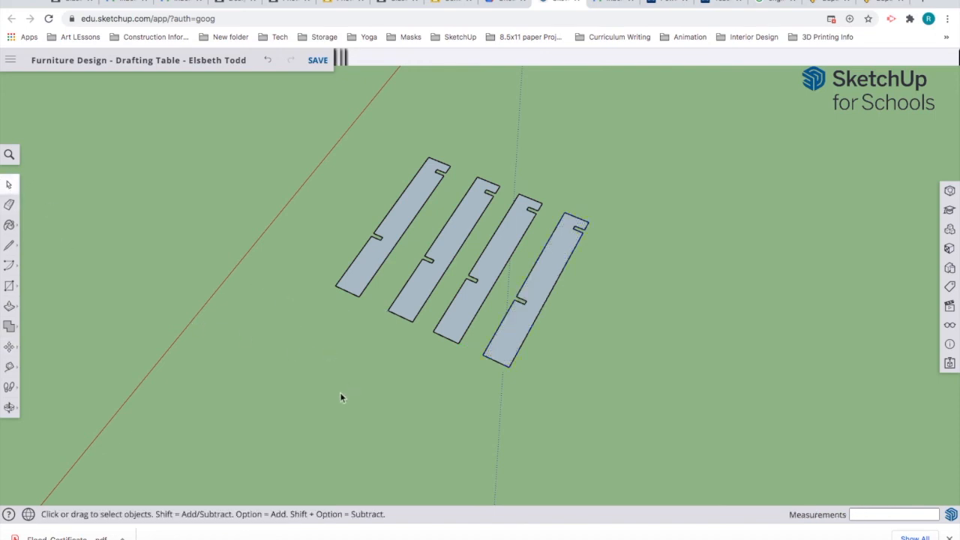
Step: Draw a closed 5-inch by 2' 8" rectangle with the Line tool in the open space above the notched boards
key(o)
drag(615, 357, 494, 447)
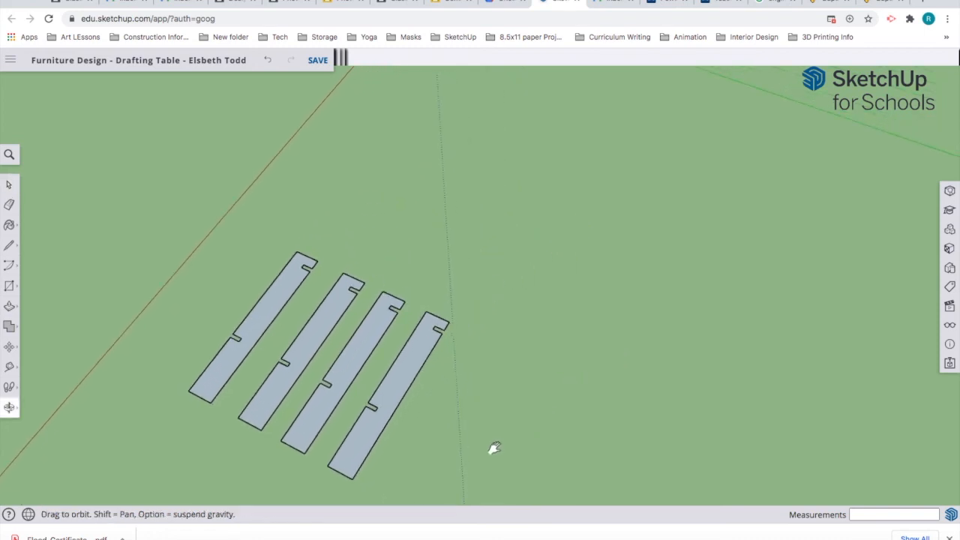
key(space)
middle_drag(531, 262, 511, 290)
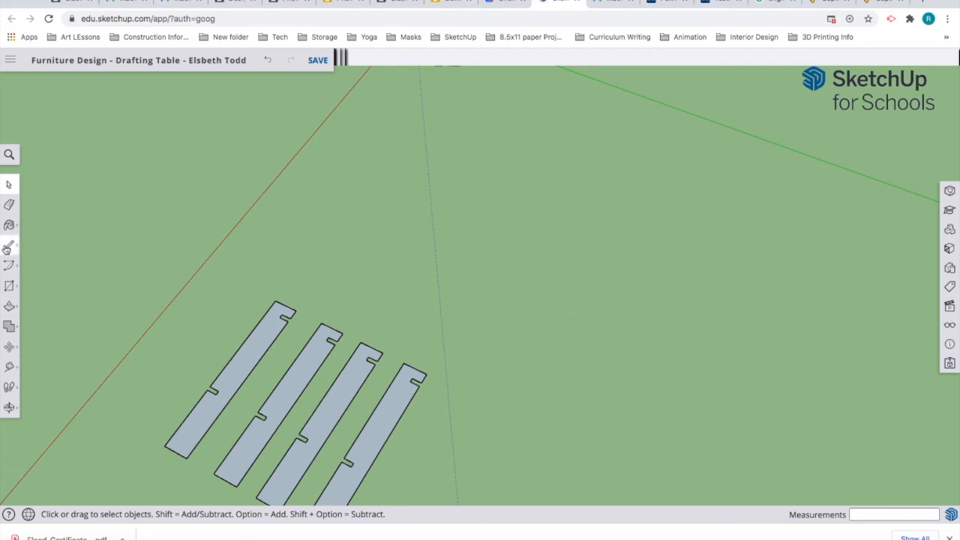
click(9, 245)
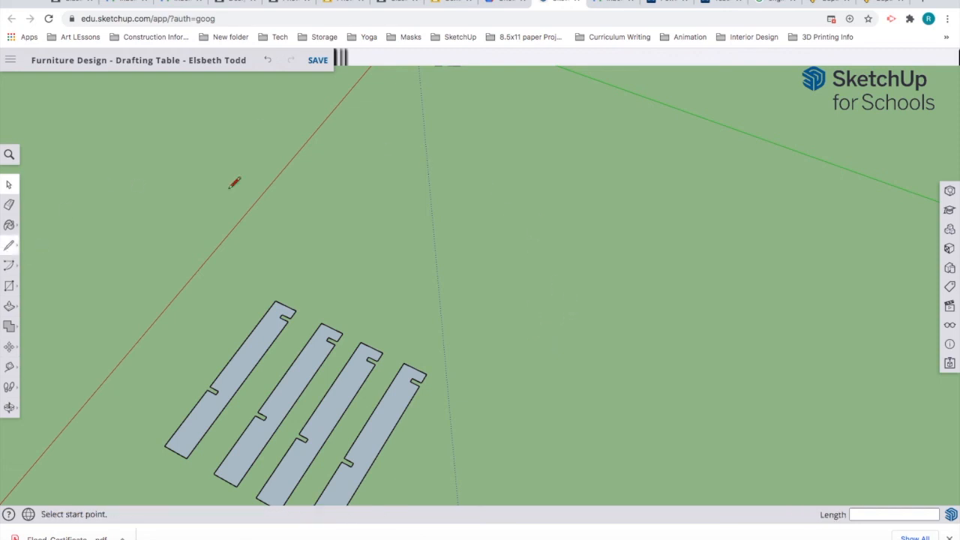
click(294, 275)
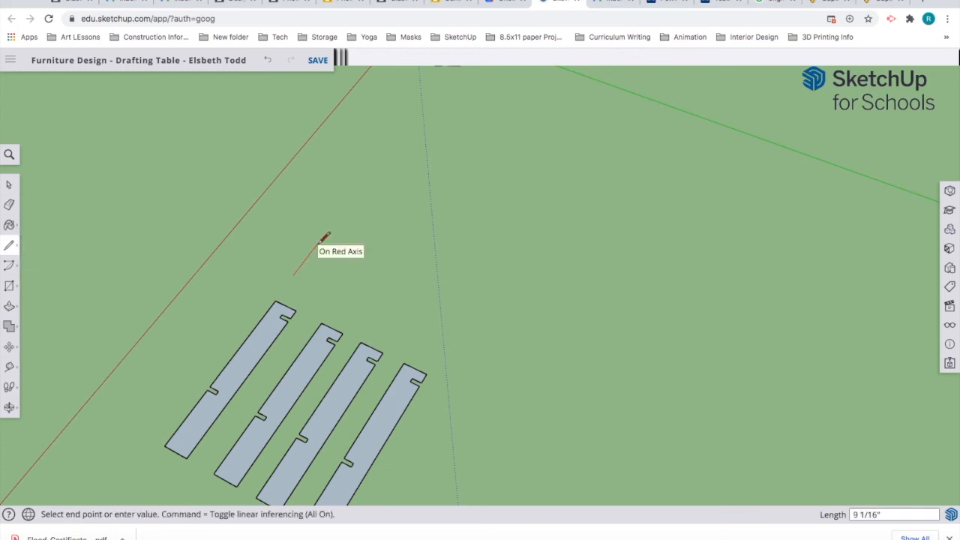
text(5)
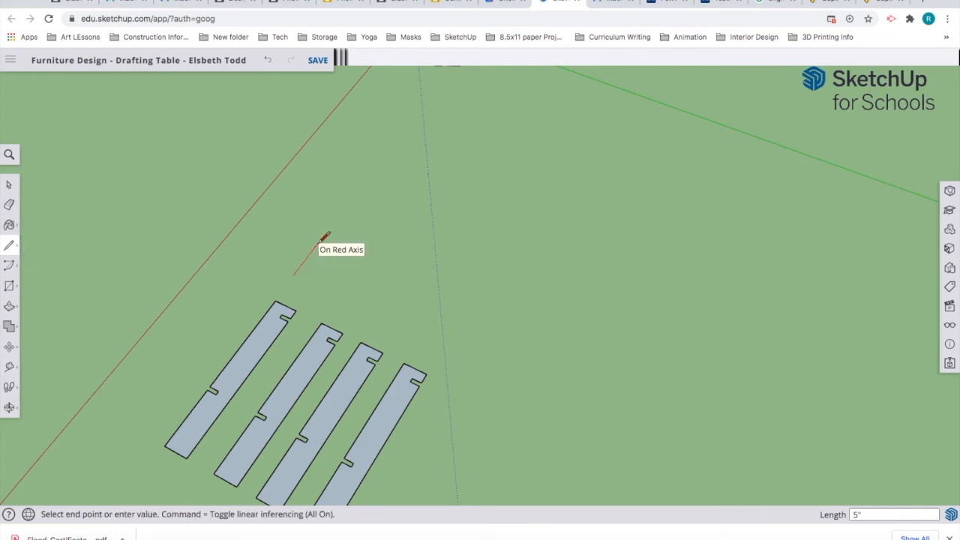
key(Return)
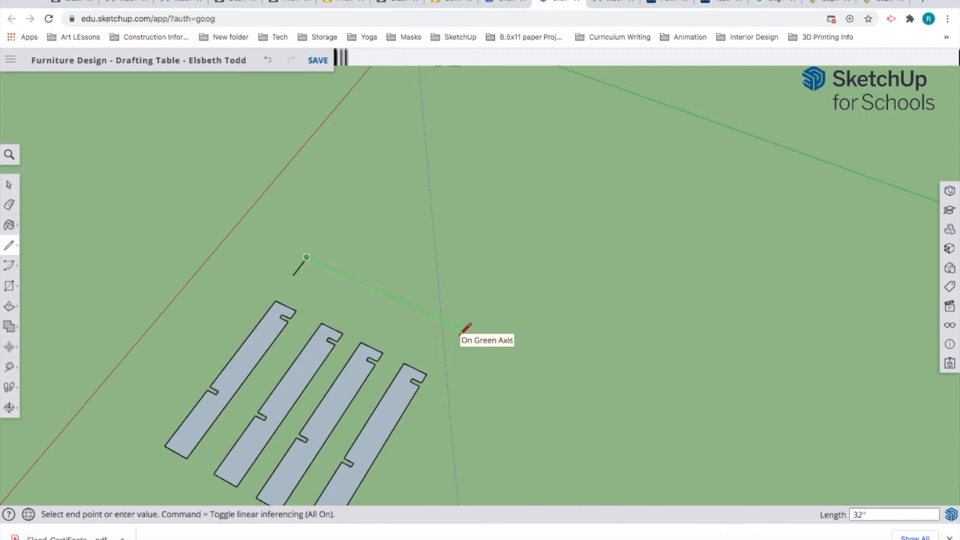
key(Return)
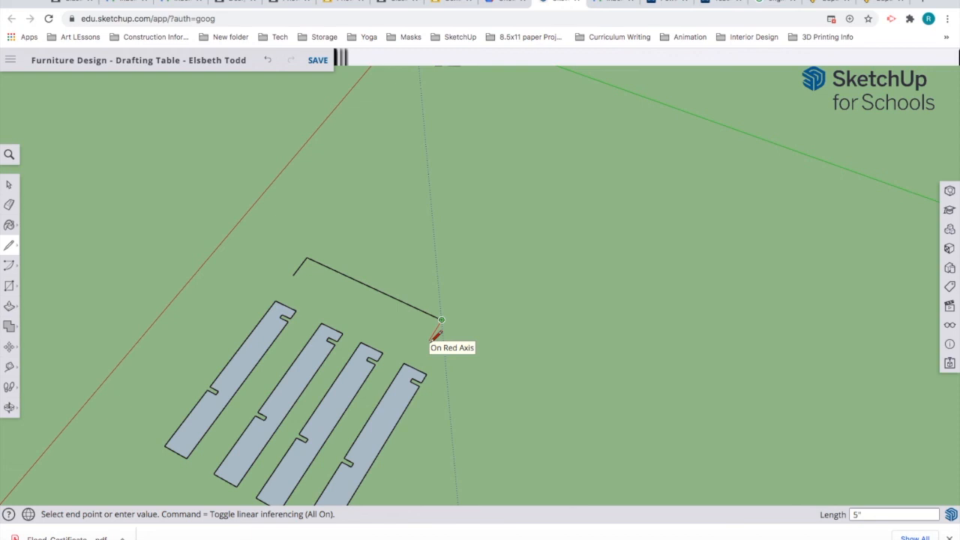
click(429, 339)
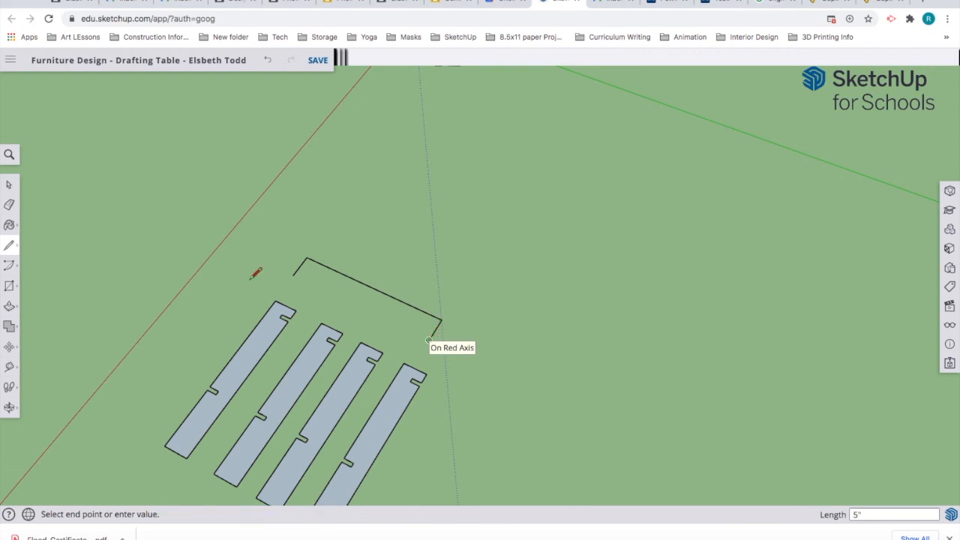
click(293, 274)
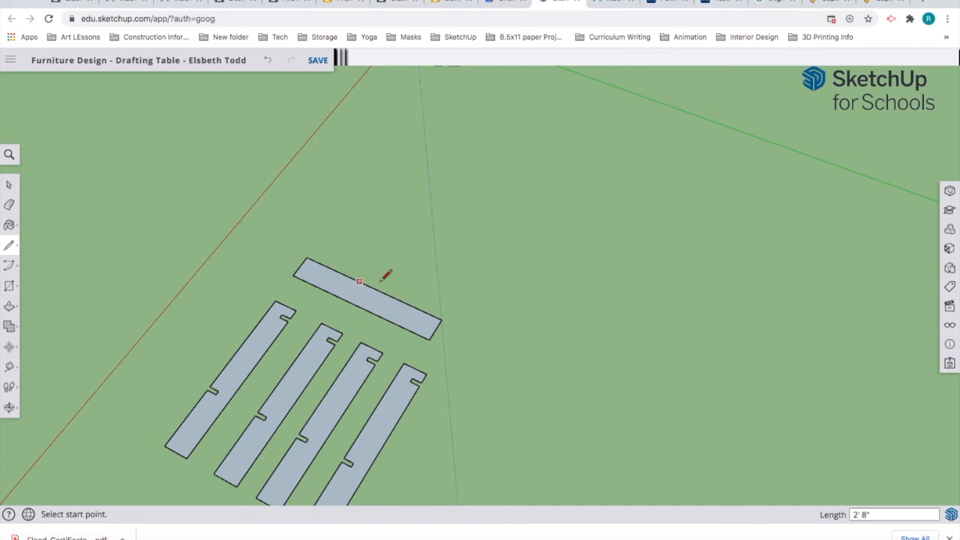
Step: Place a lengthwise guide line along the new board with the Tape Measure
click(9, 366)
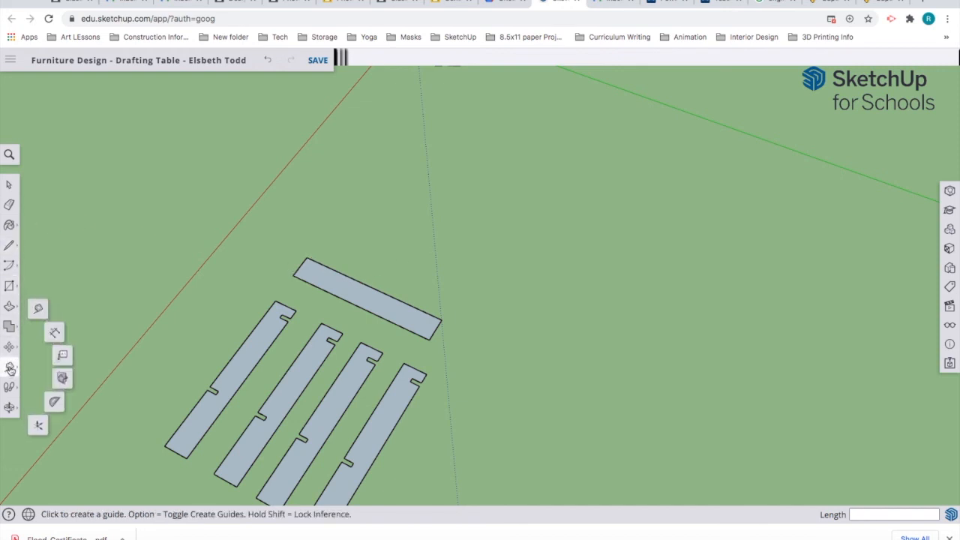
click(38, 310)
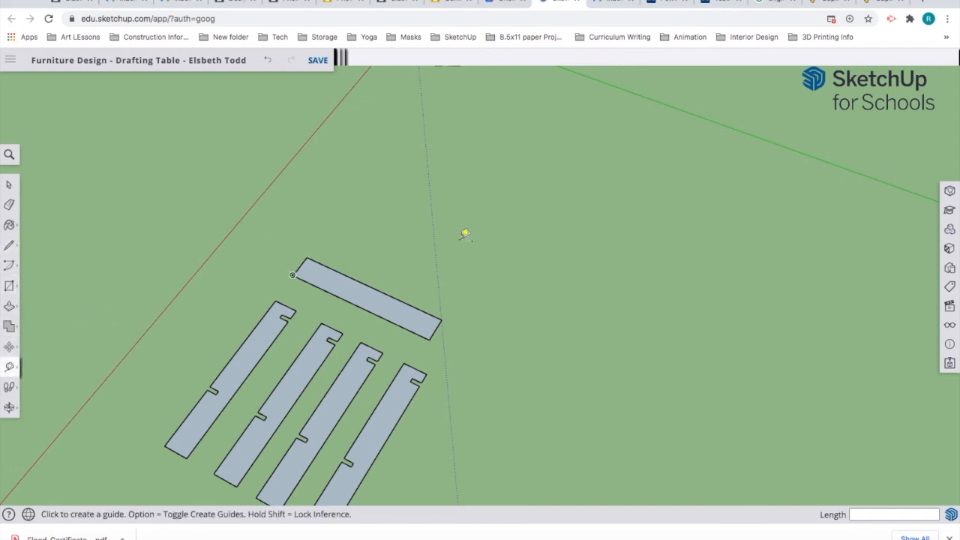
click(386, 310)
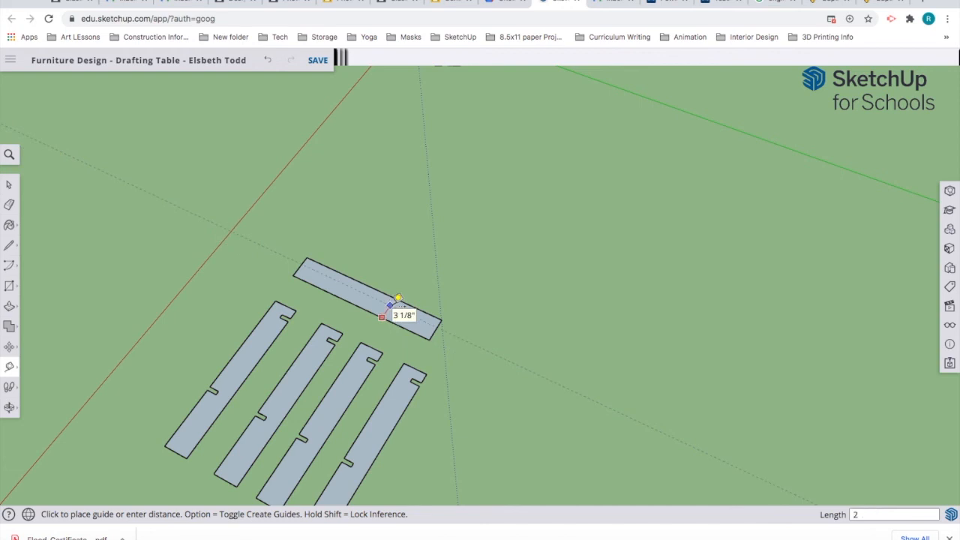
click(398, 299)
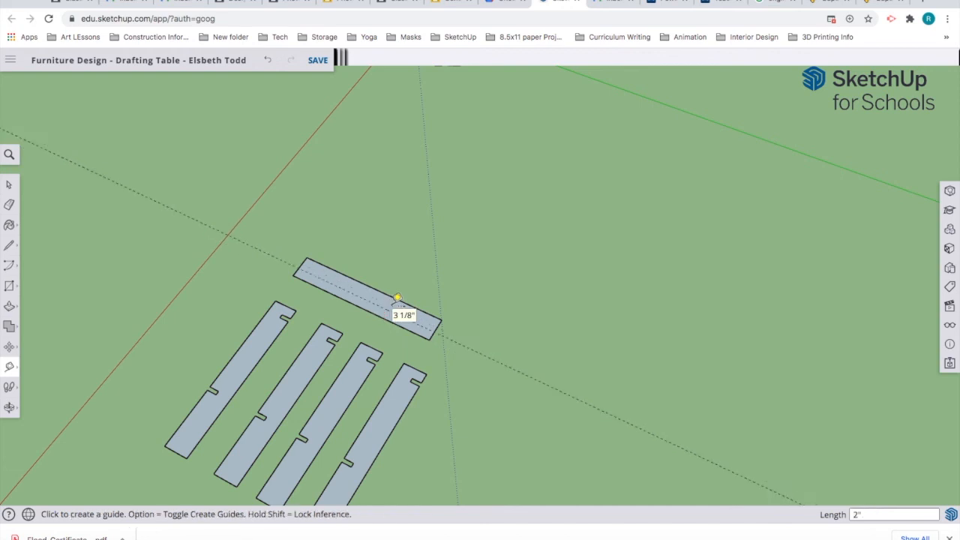
scroll(397, 298, up, 5)
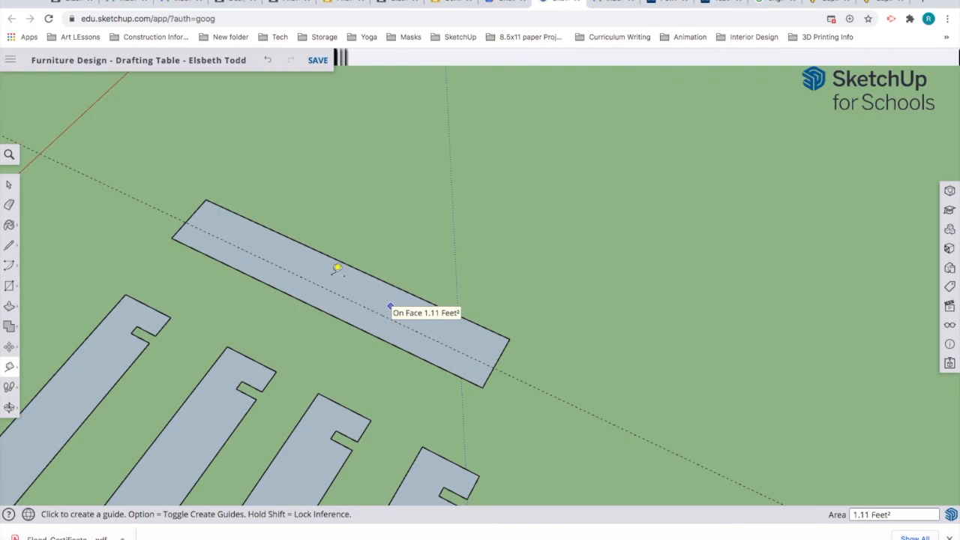
Step: Add crosswise guide lines near both ends of the board, one set 3/4 inch from the edge
click(203, 202)
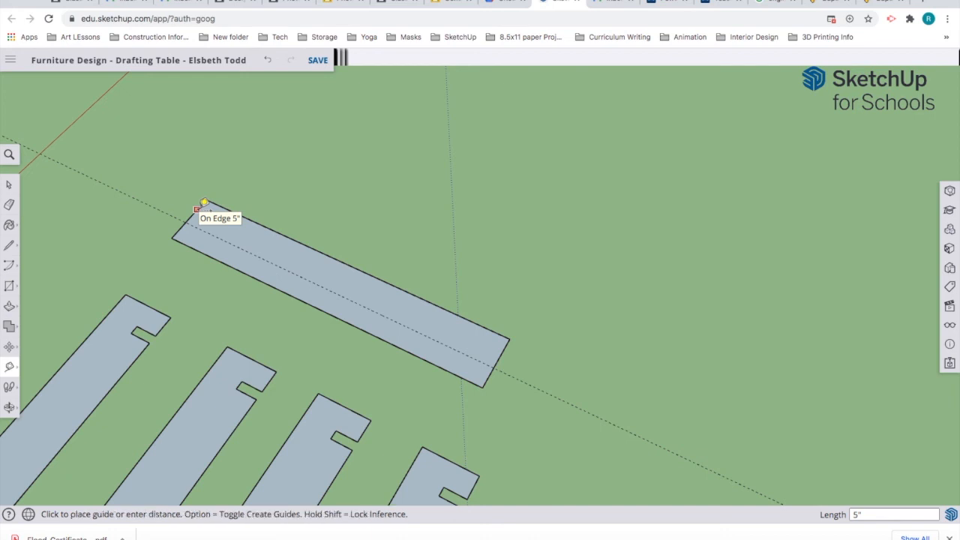
click(259, 237)
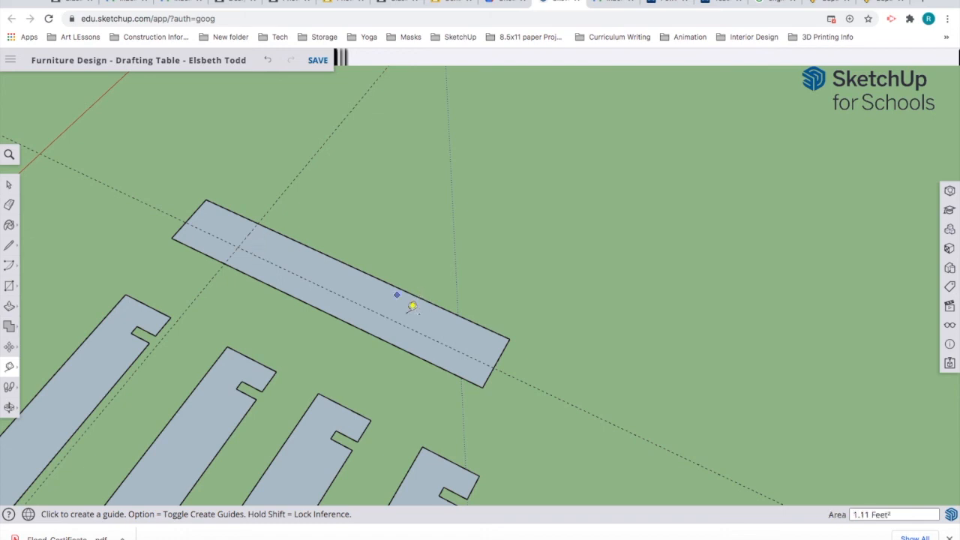
click(505, 348)
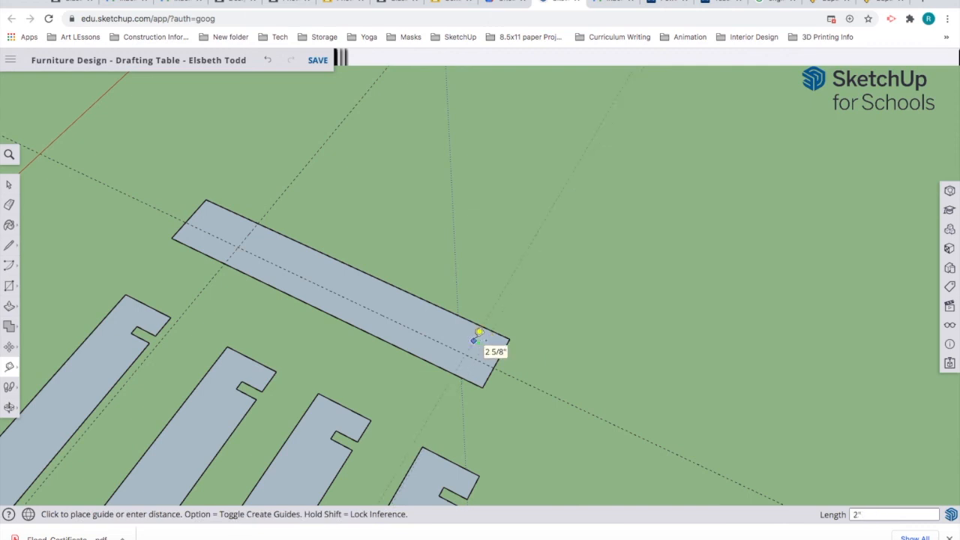
click(478, 333)
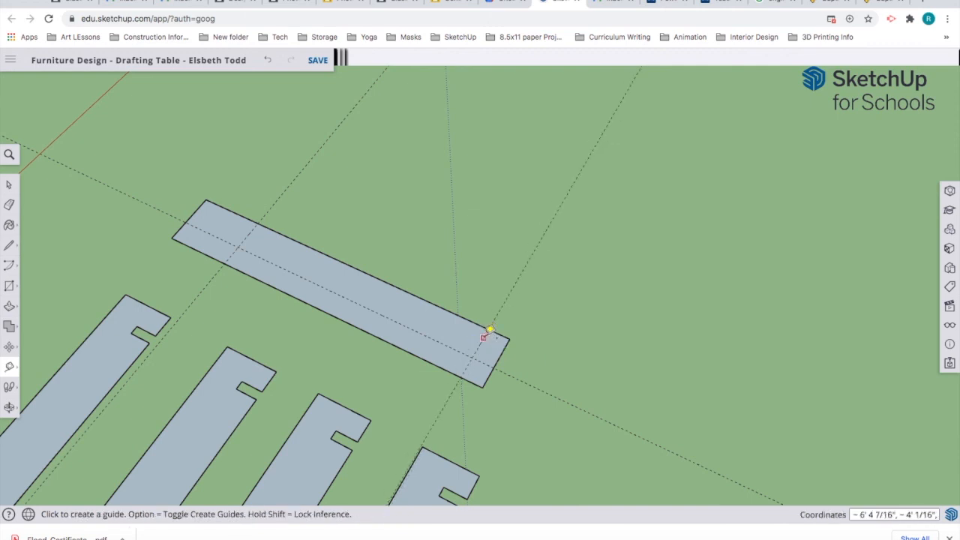
click(489, 329)
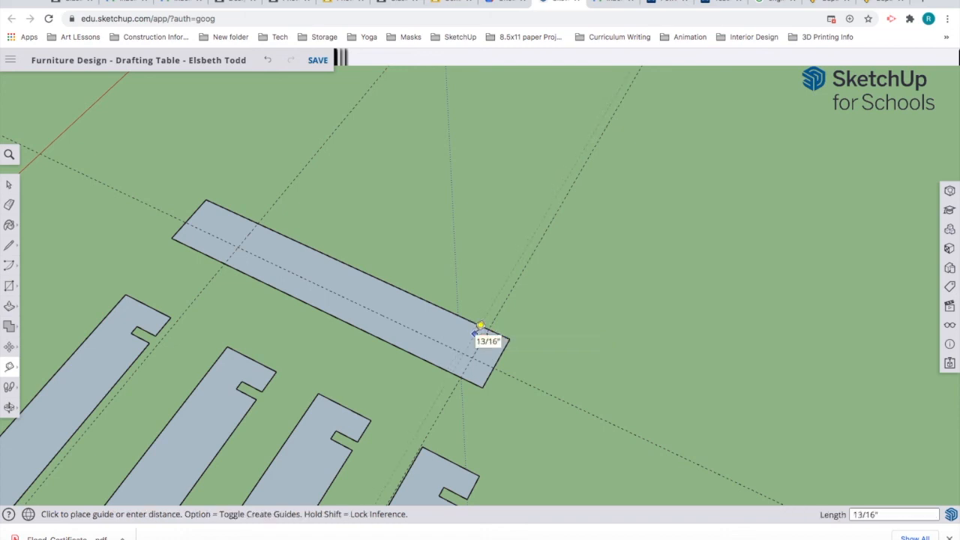
text(3/4")
key(Return)
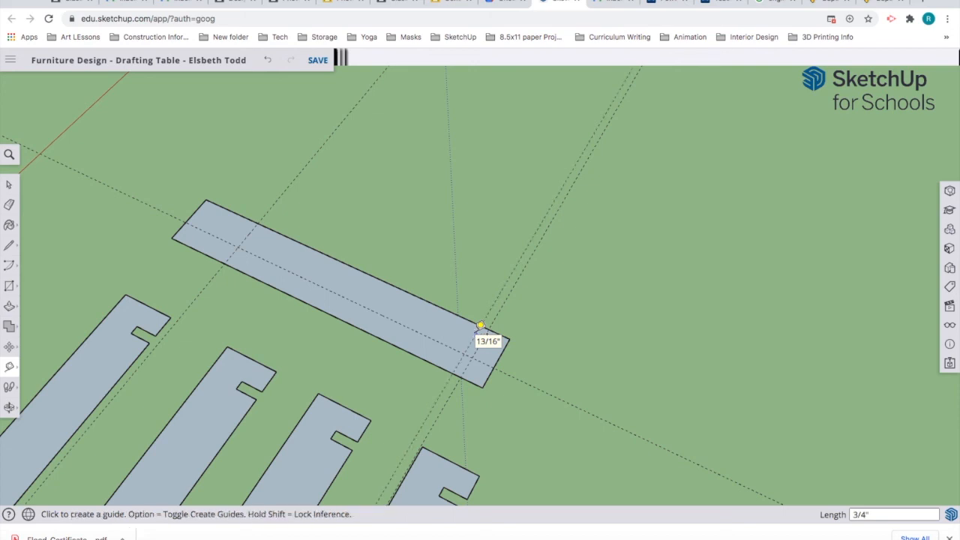
click(248, 235)
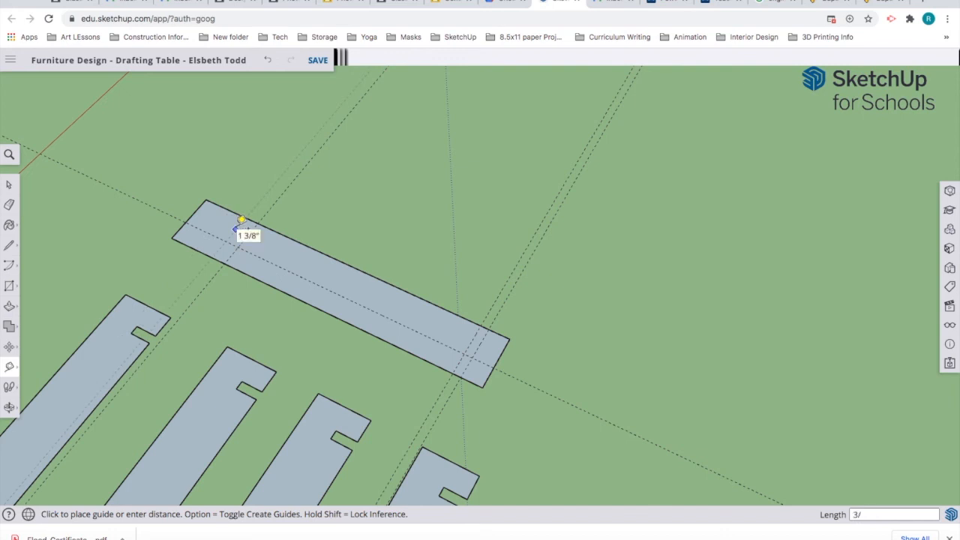
click(241, 220)
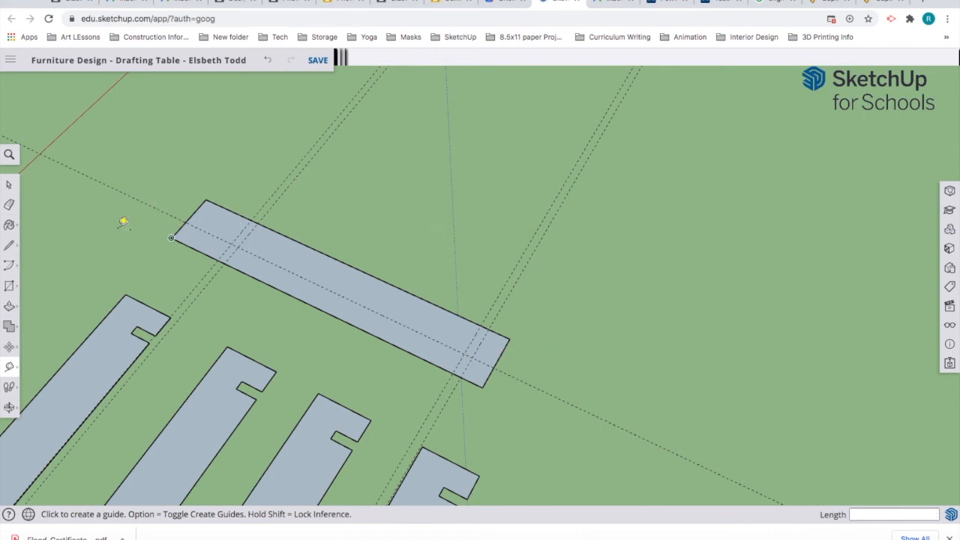
Step: Cut the left notch by drawing its short edge at the guide intersection and erasing the board edge across it
click(8, 249)
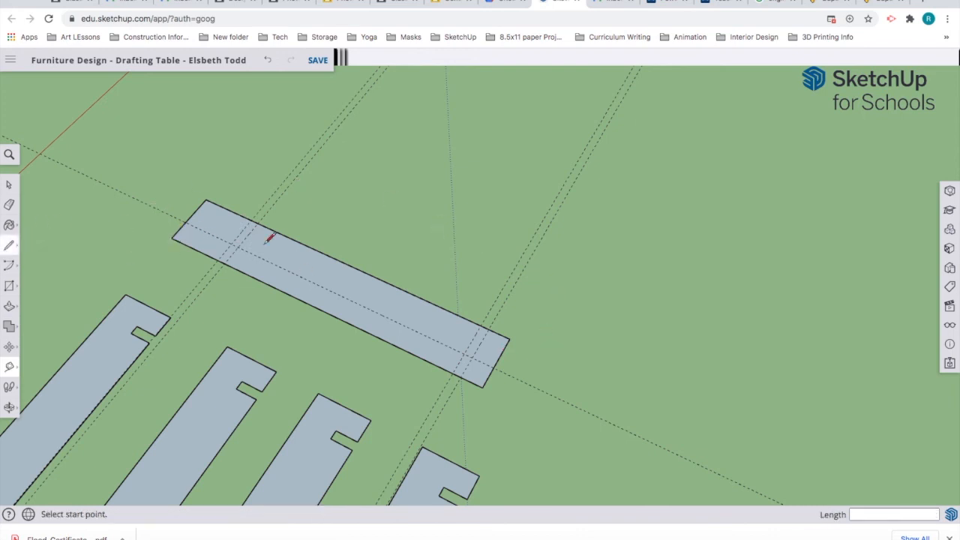
click(226, 254)
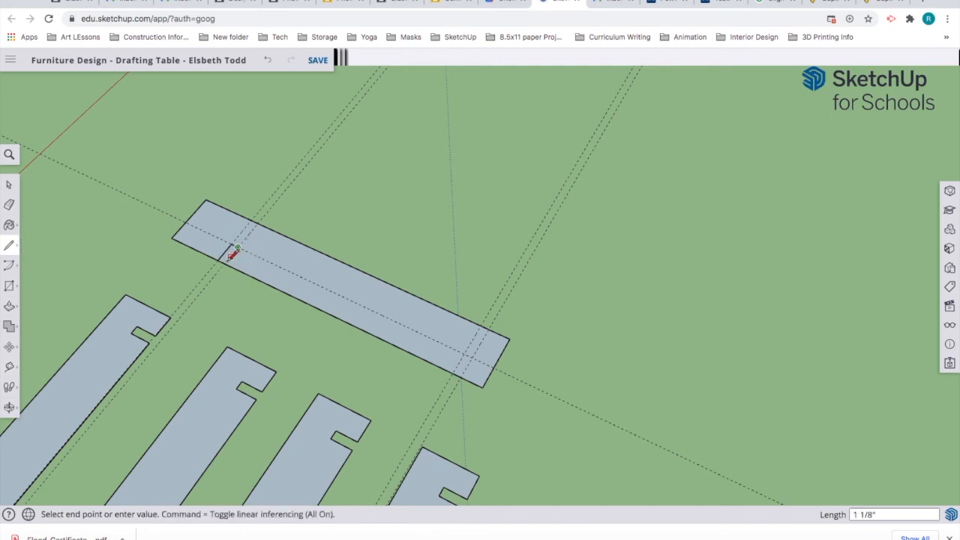
click(221, 262)
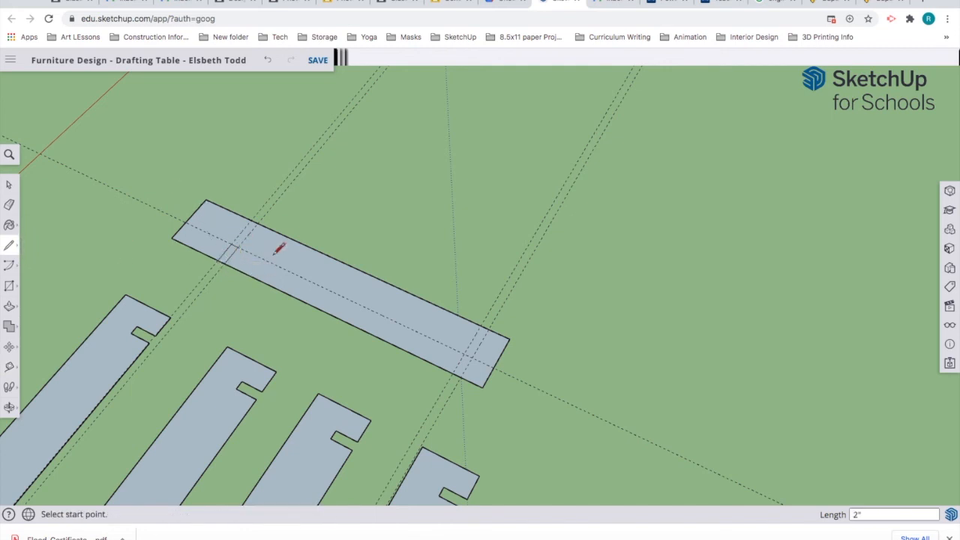
scroll(252, 247, up, 2)
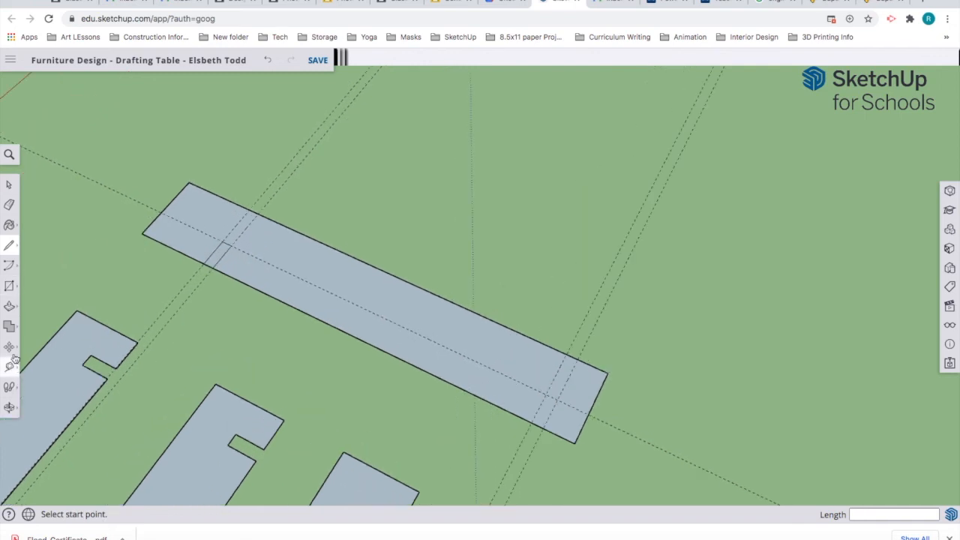
click(9, 205)
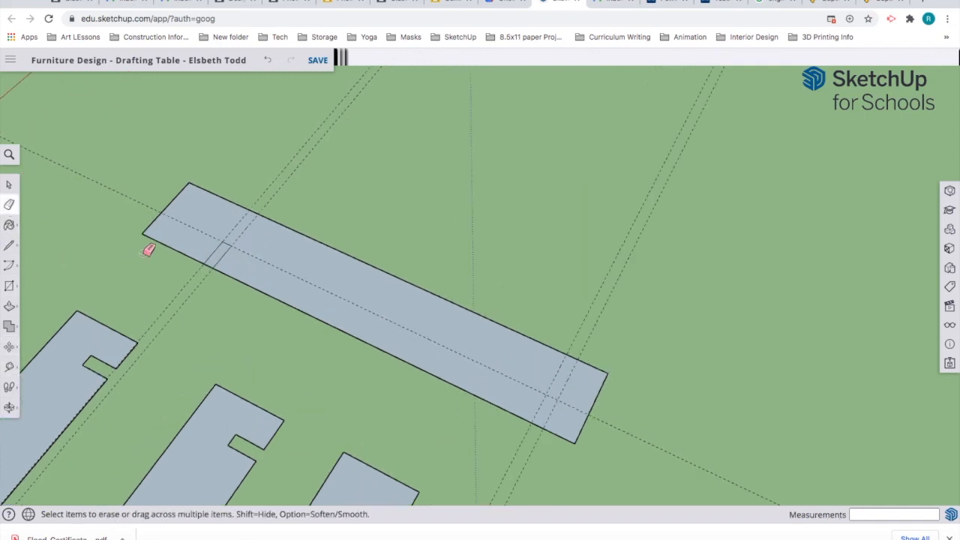
click(215, 260)
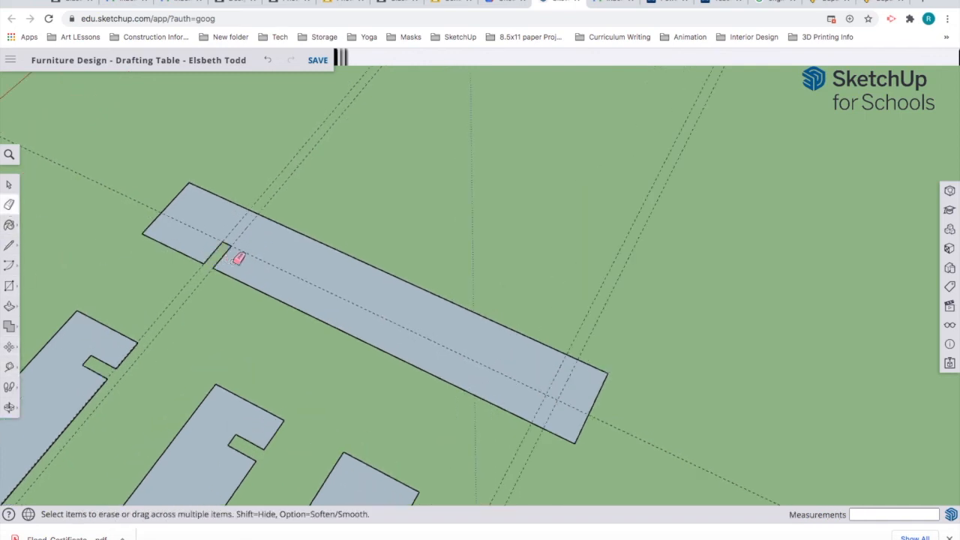
Step: Cut the right notch into the lower edge, then erase the lengthwise guide line
click(9, 245)
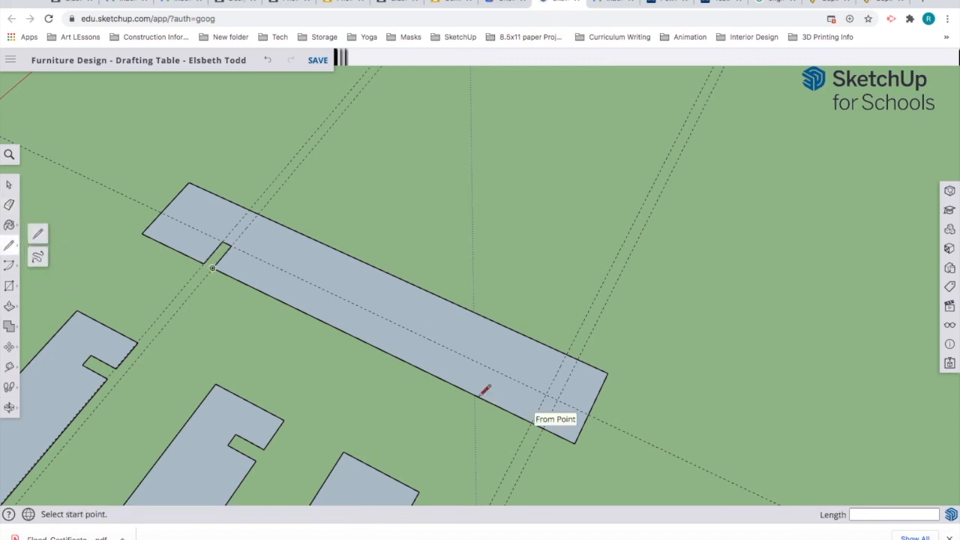
click(530, 422)
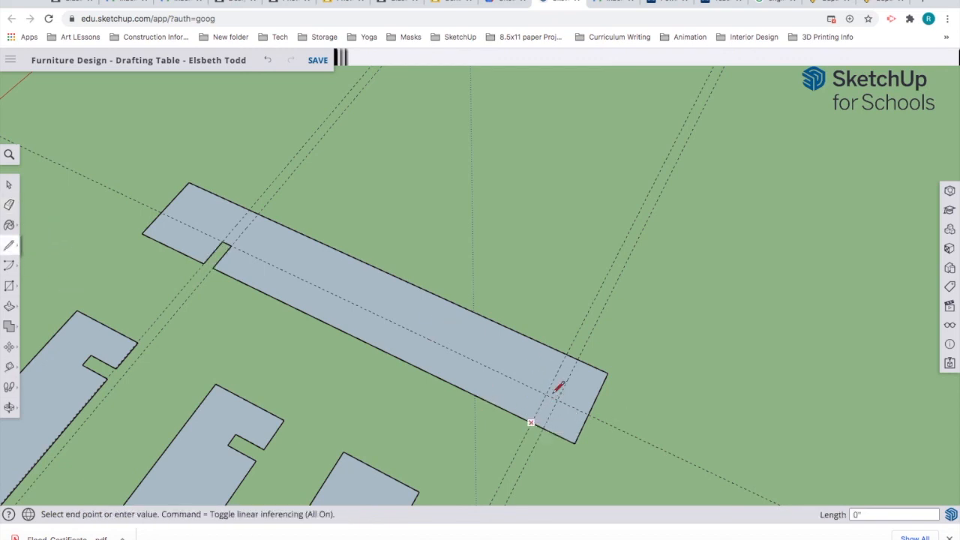
click(546, 395)
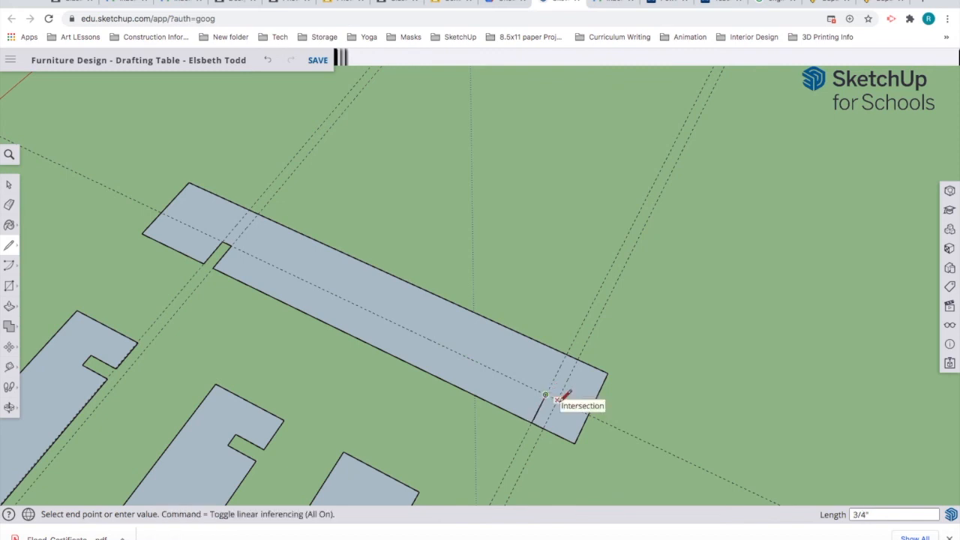
click(545, 427)
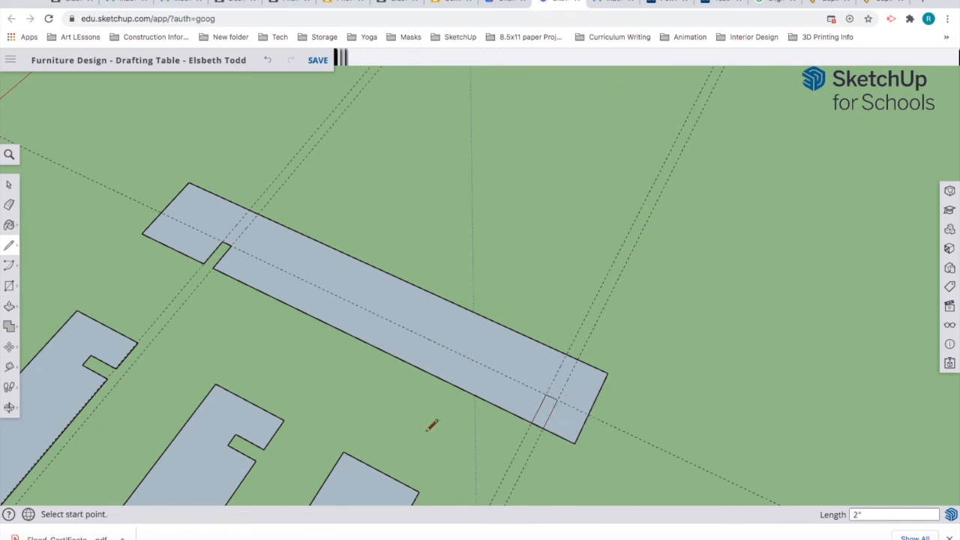
click(9, 204)
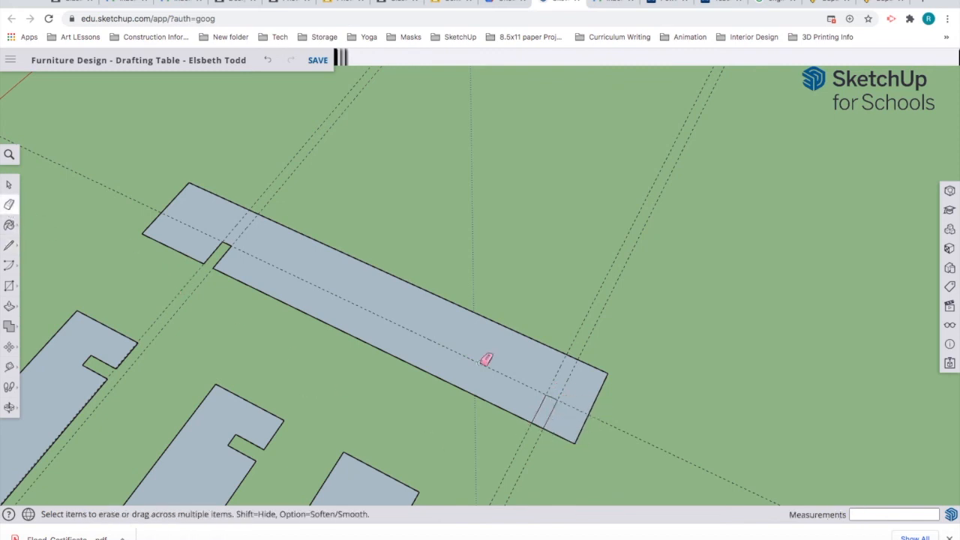
click(538, 425)
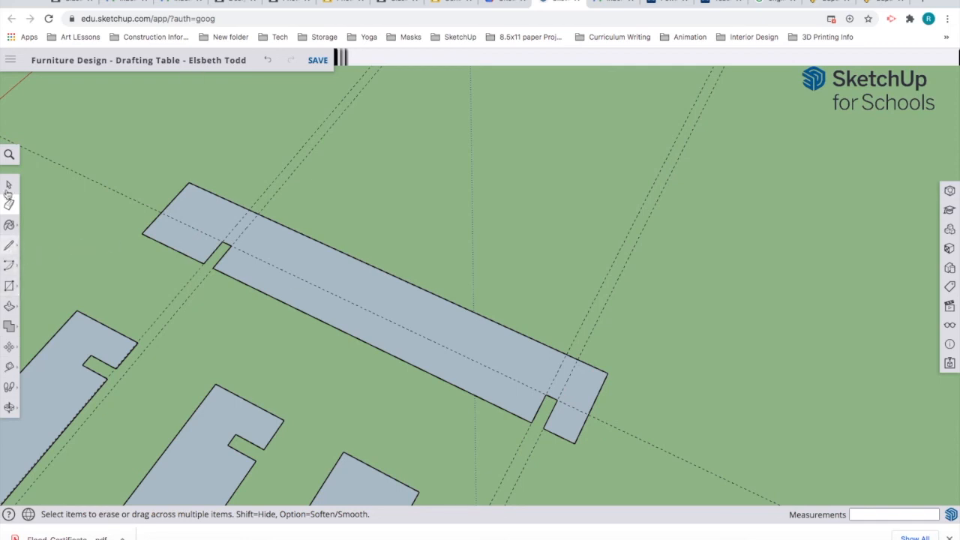
click(122, 158)
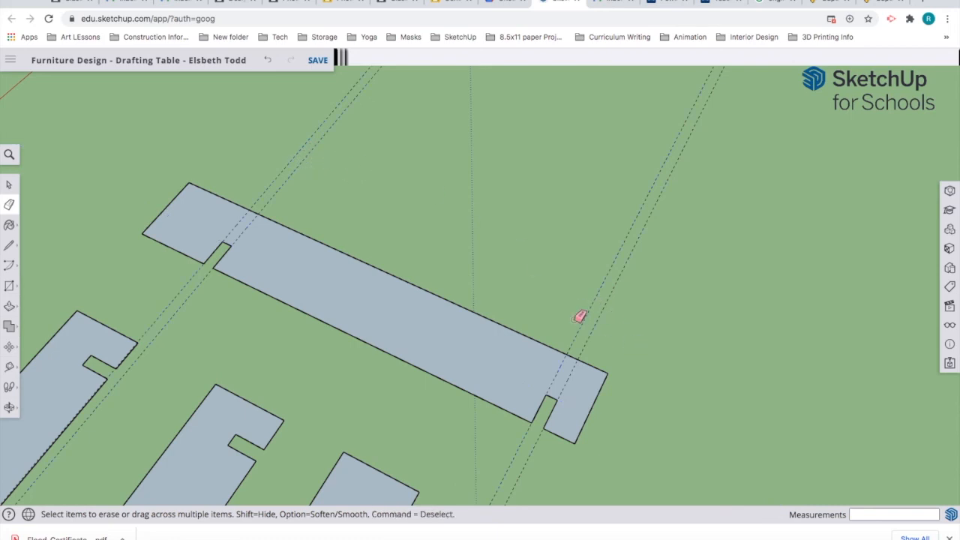
Step: Erase the last crossing guides, then Move-copy the notched board to sit parallel above the original
click(580, 316)
click(9, 184)
click(340, 318)
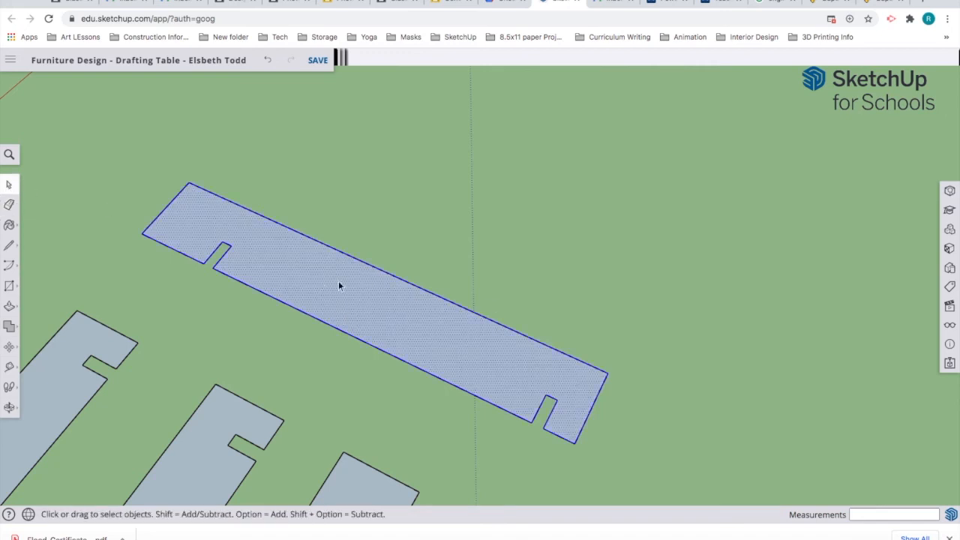
click(9, 346)
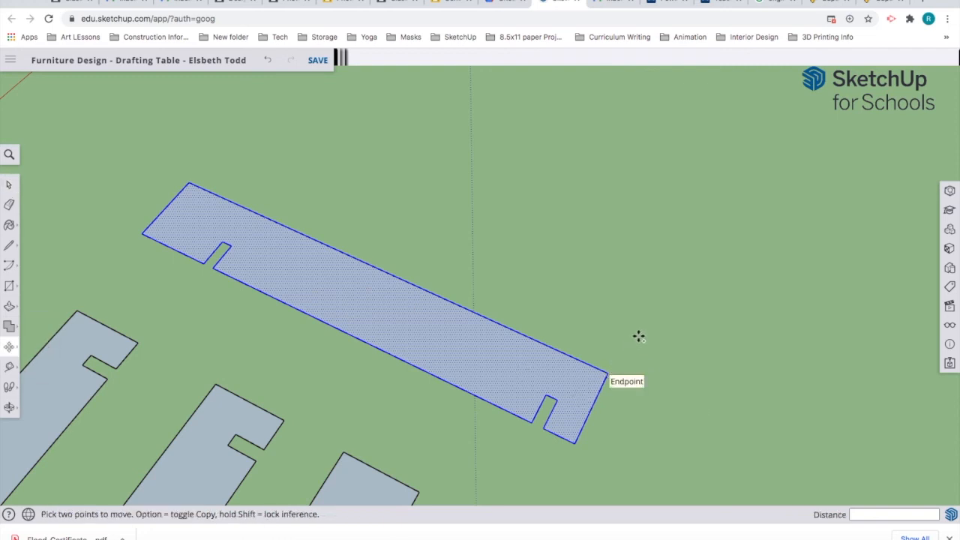
click(660, 294)
key(alt)
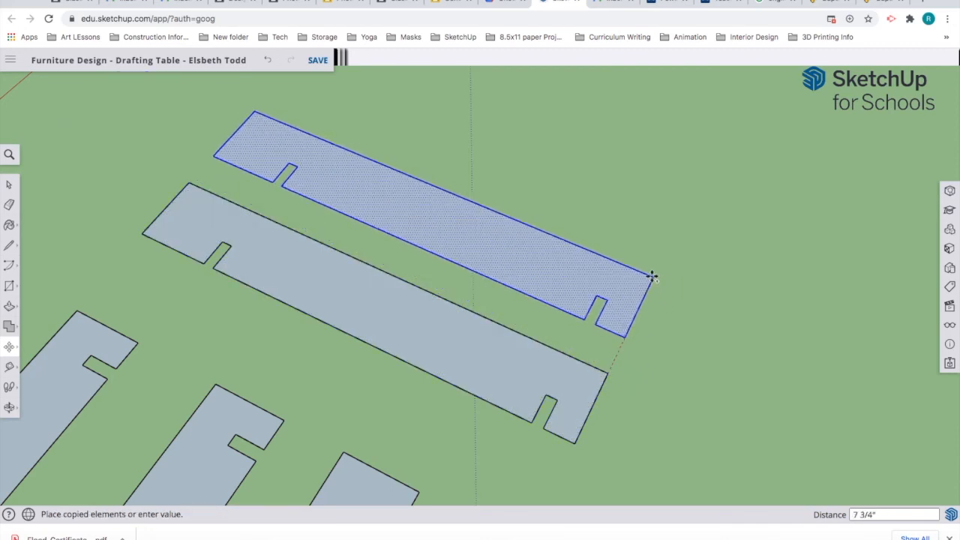
click(652, 276)
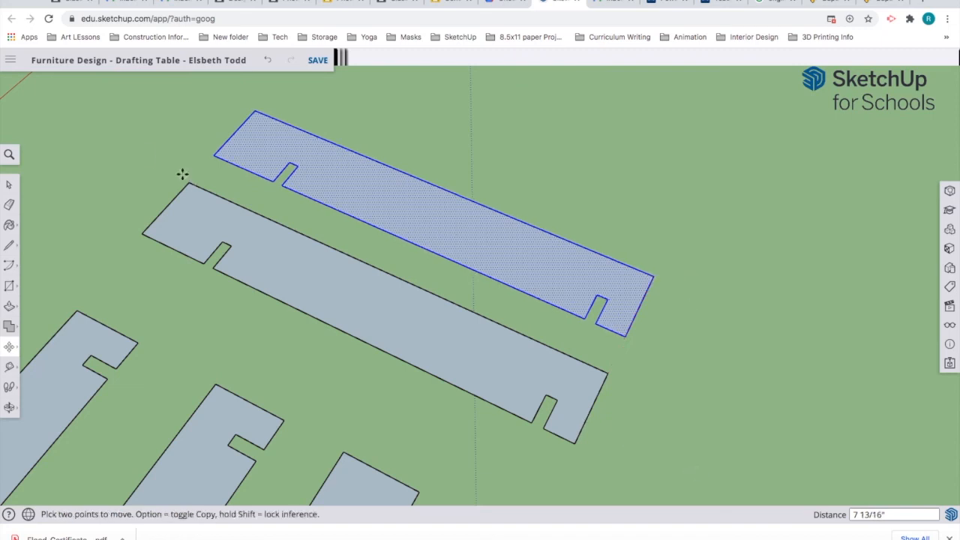
click(9, 185)
click(657, 336)
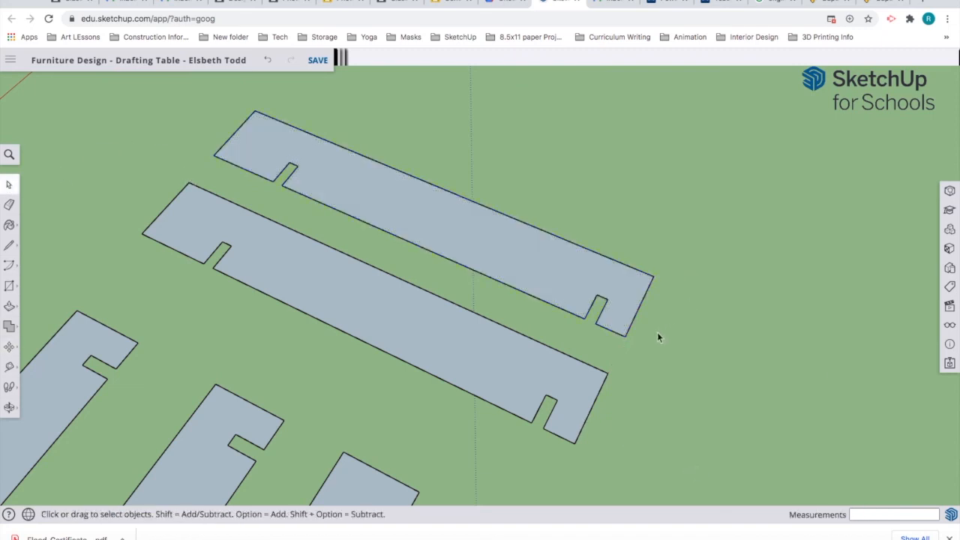
scroll(680, 351, down, 8)
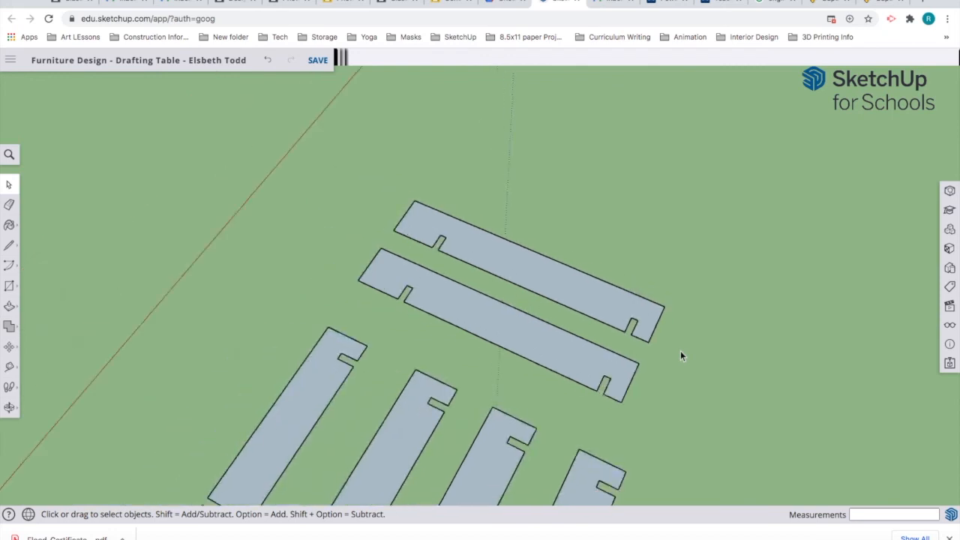
Step: Start the new board outline on open ground with a 53-inch first edge along the green axis
drag(757, 276, 525, 413)
key(space)
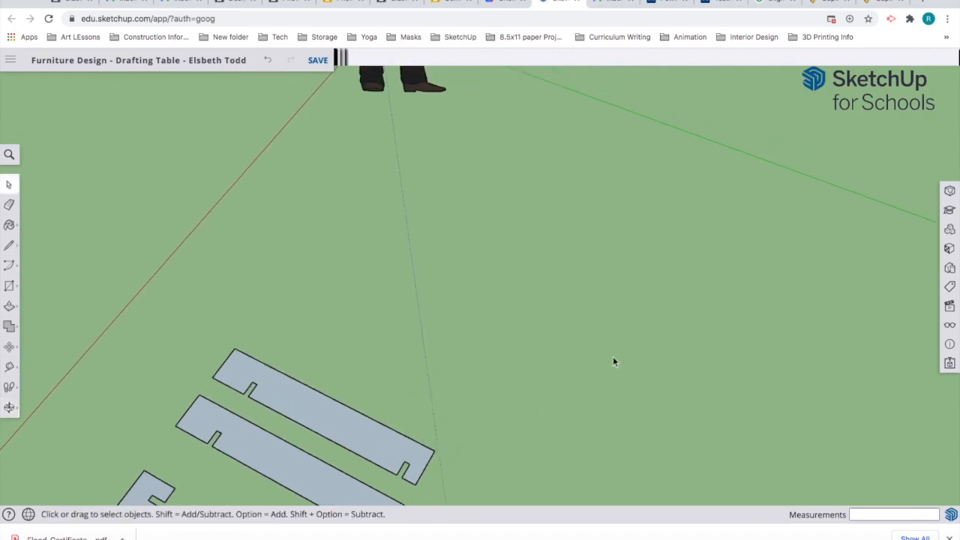
key(l)
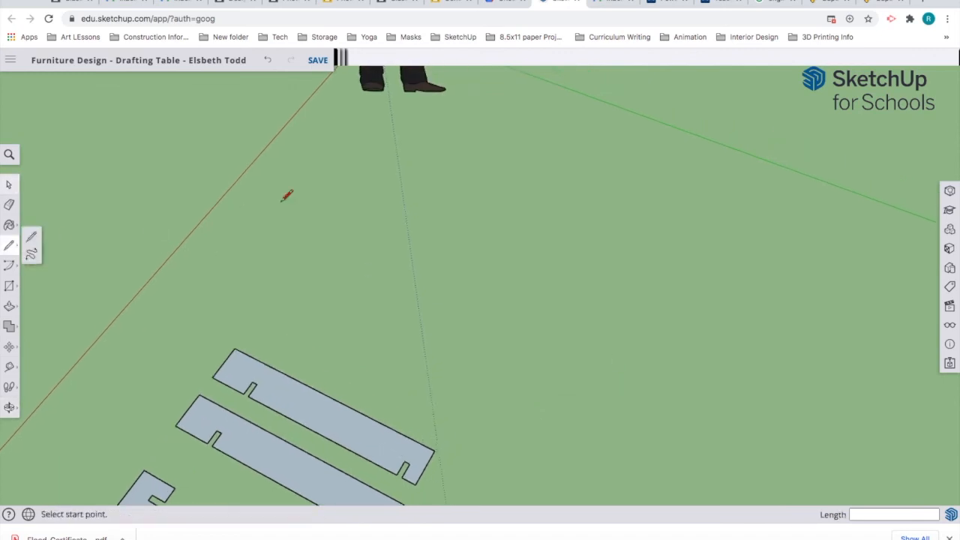
click(240, 228)
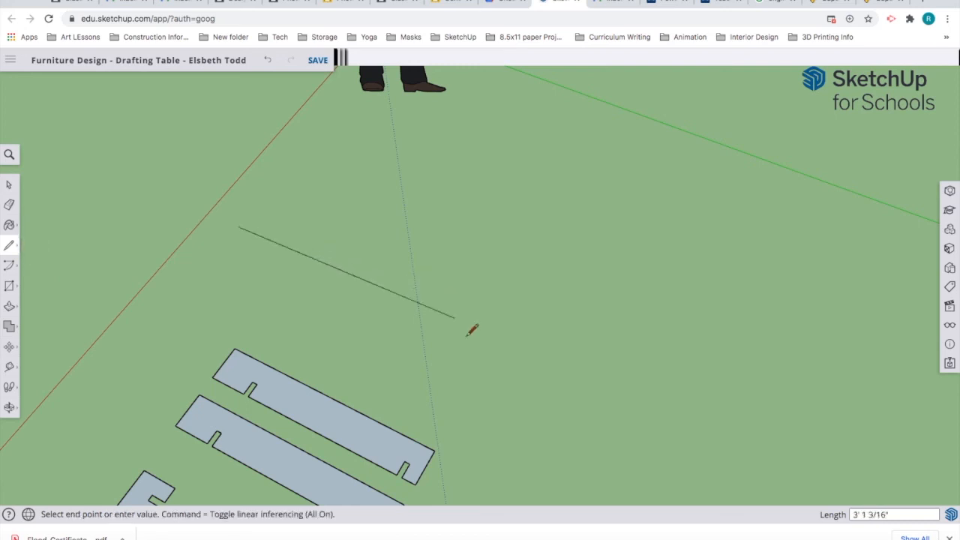
key(Escape)
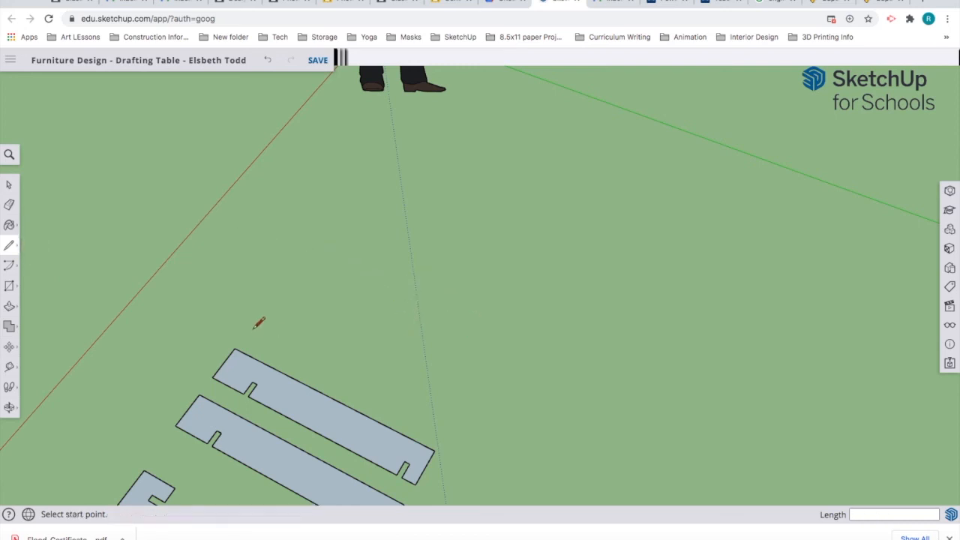
click(260, 228)
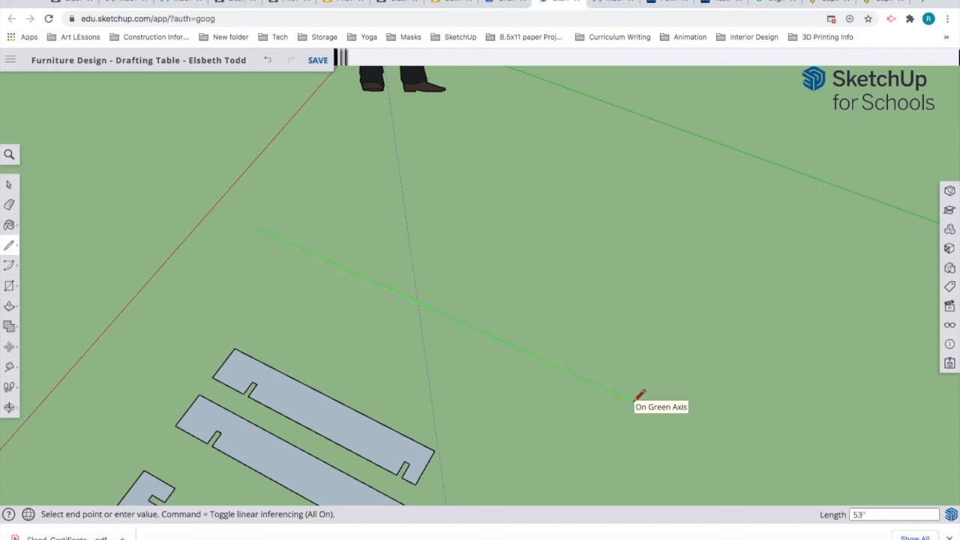
key(Return)
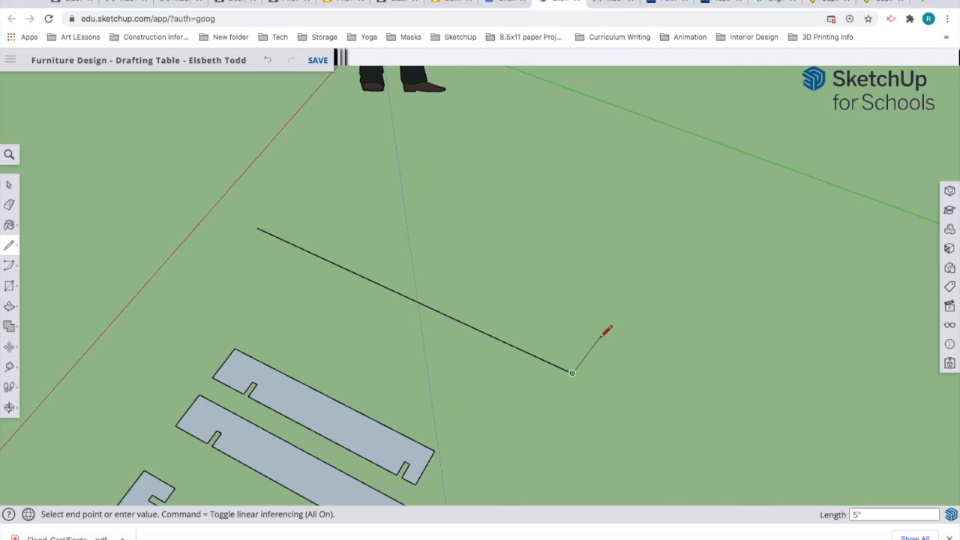
key(Return)
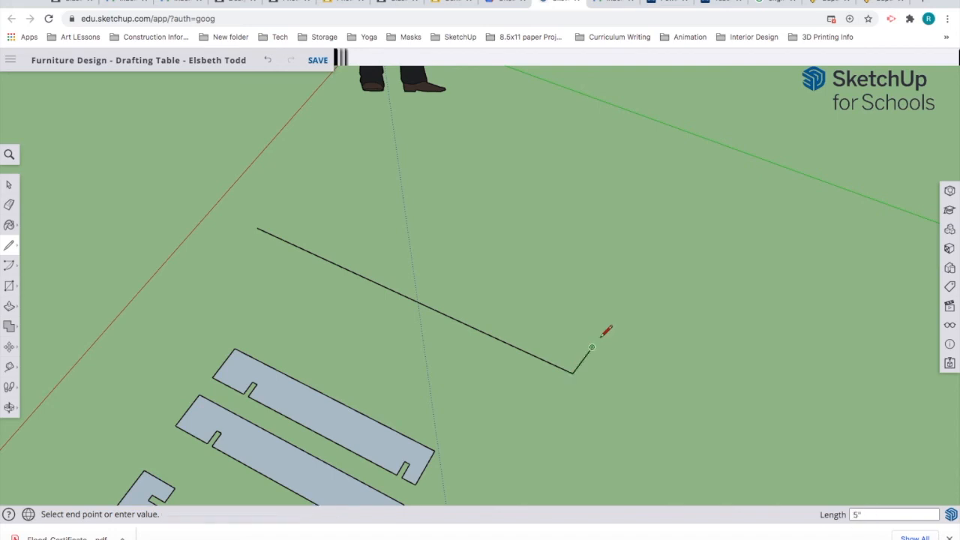
key(ctrl+z)
Step: Add the 5-inch side and the closing 53-inch side, closing a 5 by 53 inch face
click(572, 372)
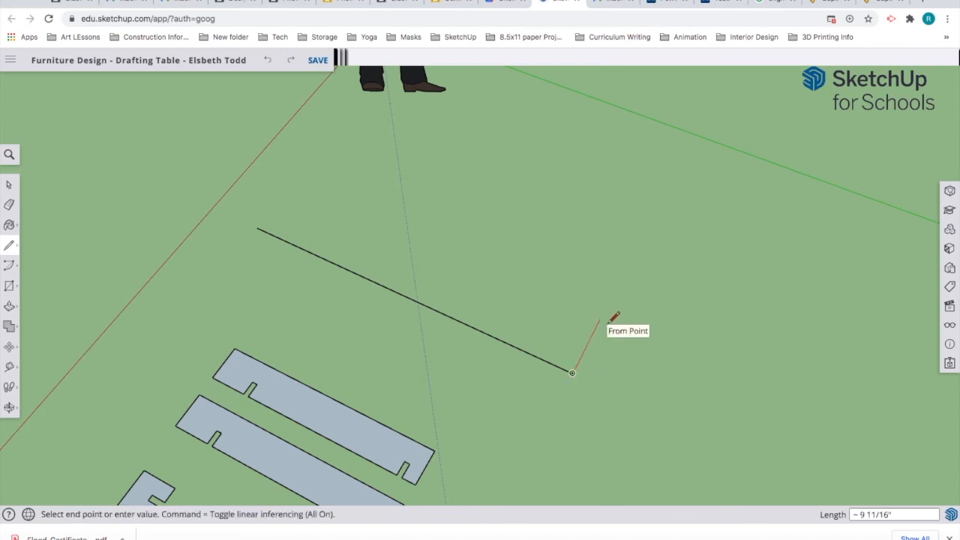
text(5)
key(Return)
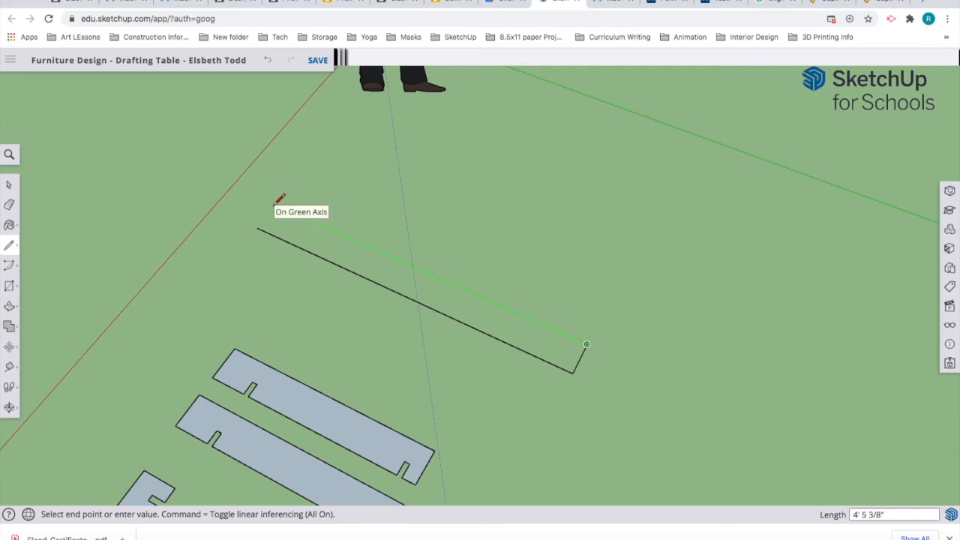
text(53)
key(Return)
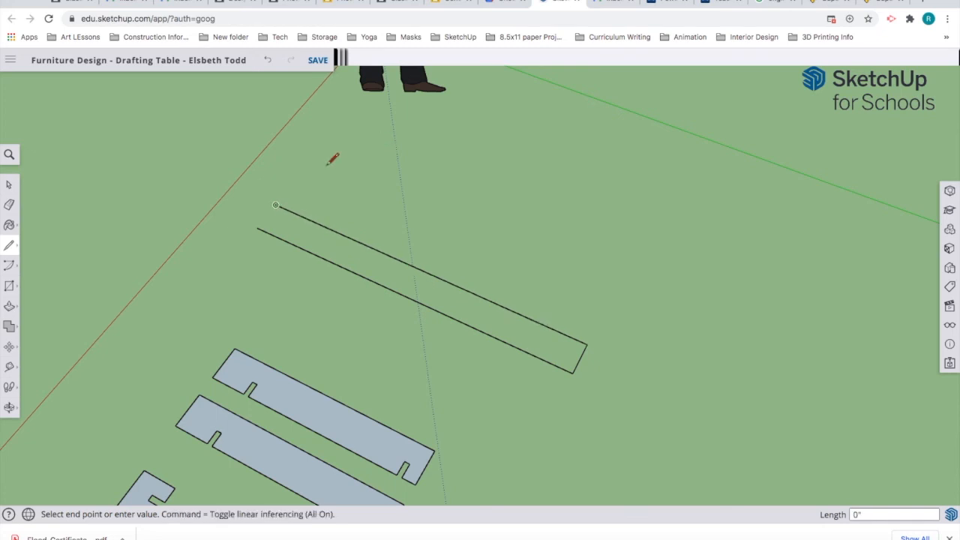
click(258, 228)
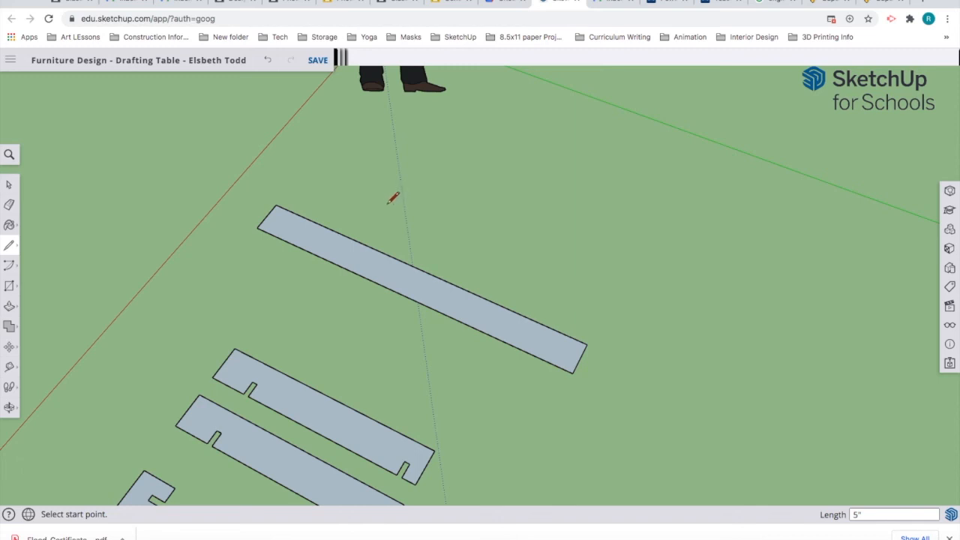
Step: Place crosswise guide lines 5 inches in from each end of the 53-inch board
click(9, 369)
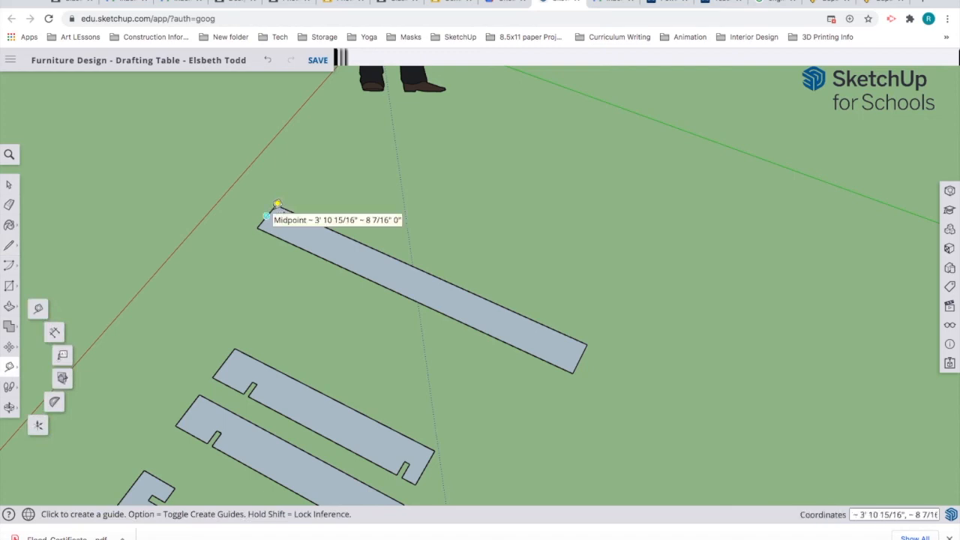
scroll(279, 202, up, 4)
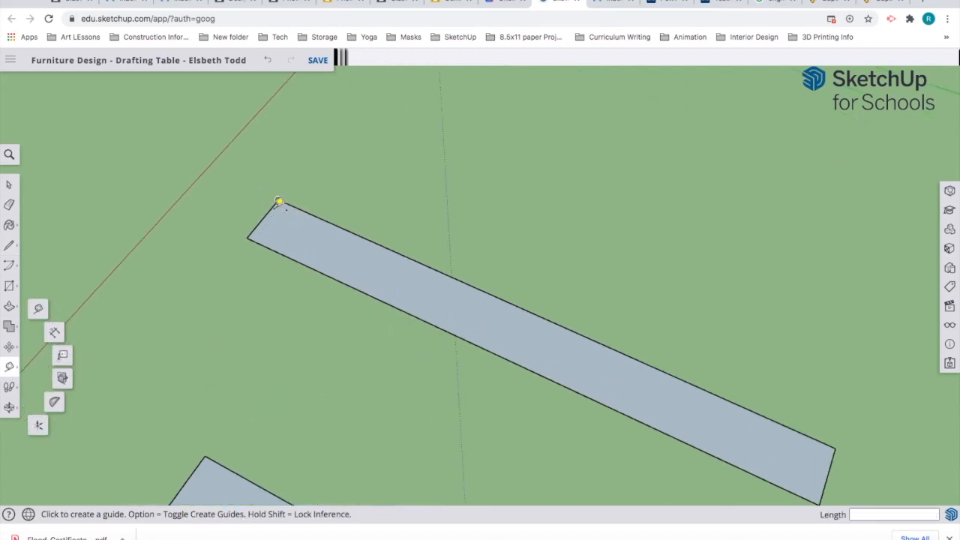
click(280, 206)
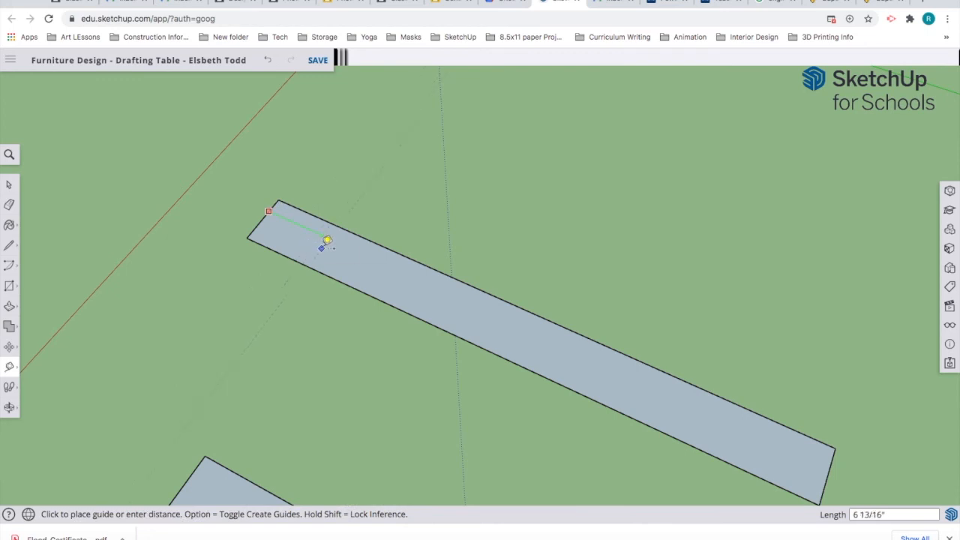
text(5)
key(Return)
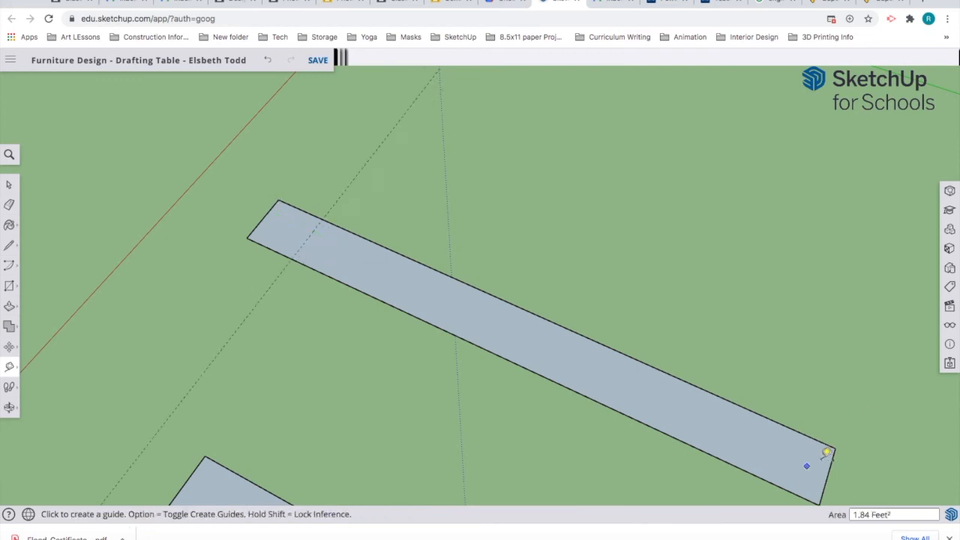
click(831, 464)
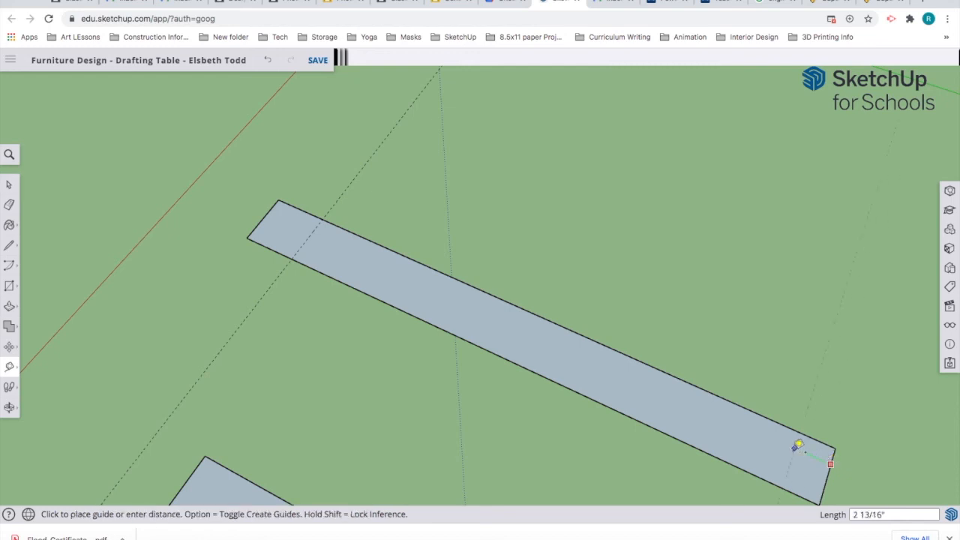
text(5)
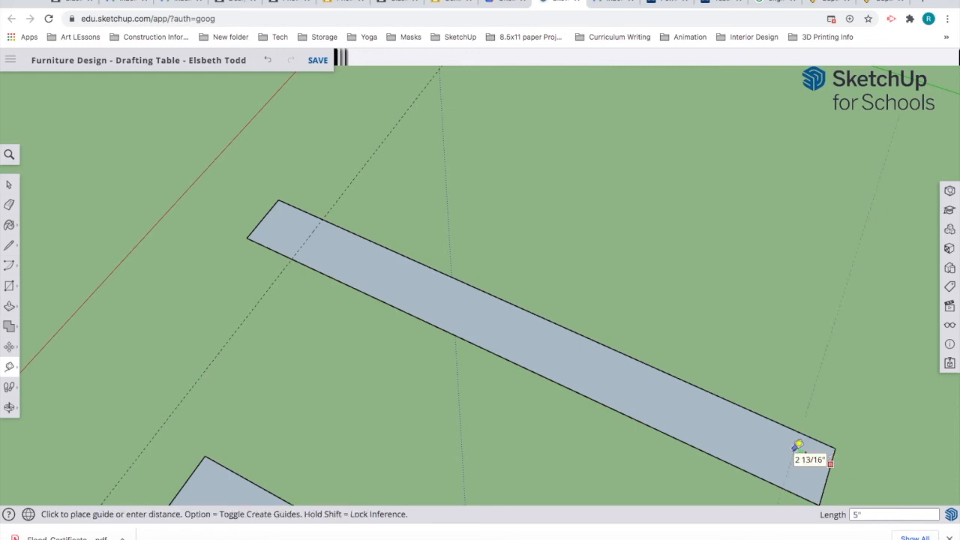
key(Return)
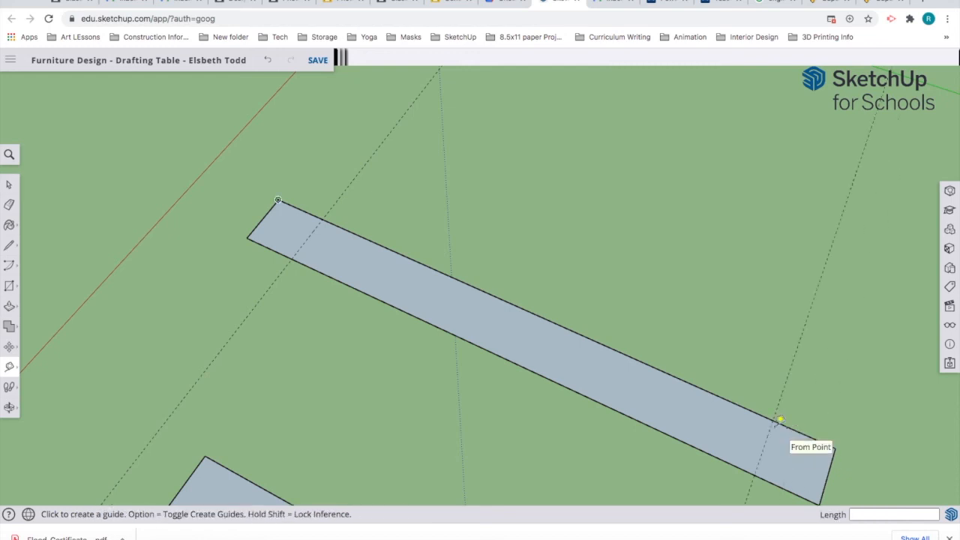
Step: Add lengthwise guides along the board's top edge, one 2 1/2 inches below it
click(277, 203)
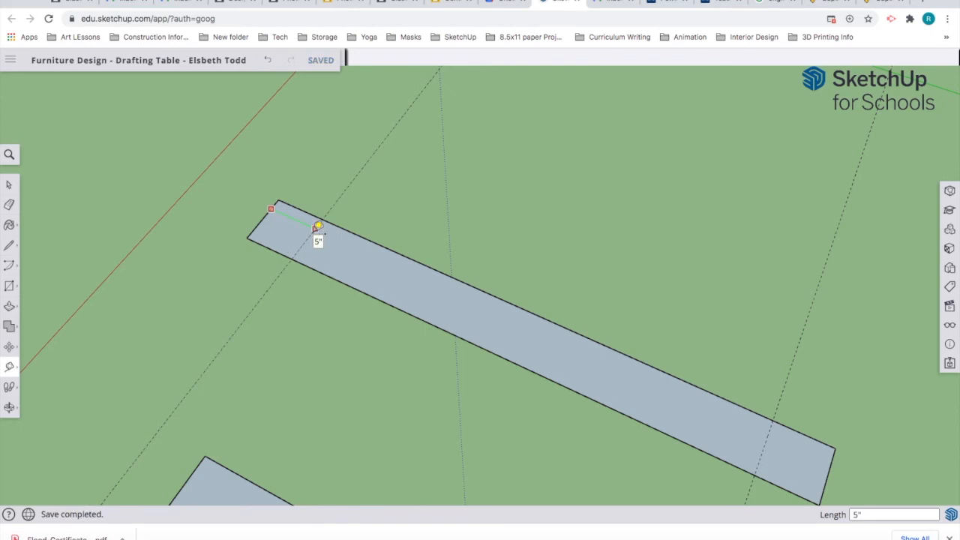
click(318, 226)
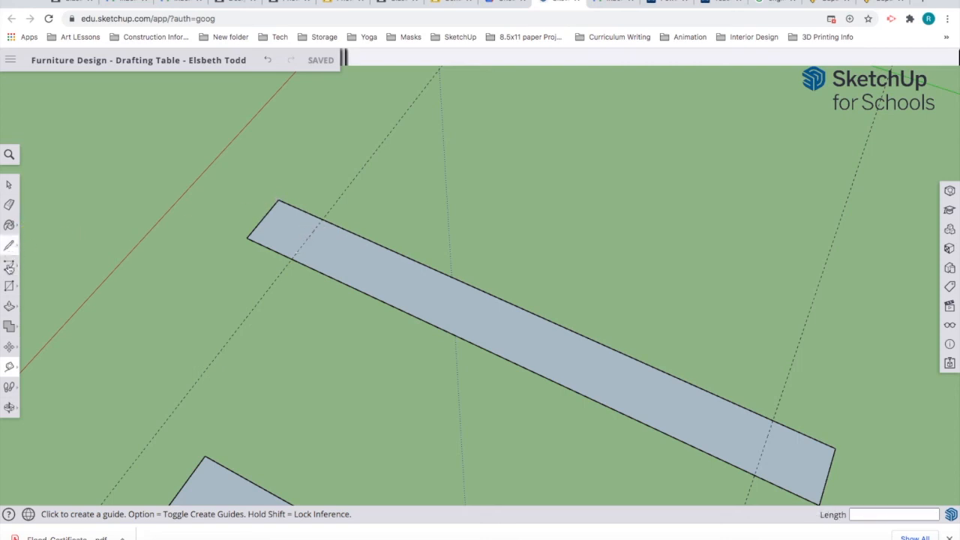
click(368, 239)
click(368, 241)
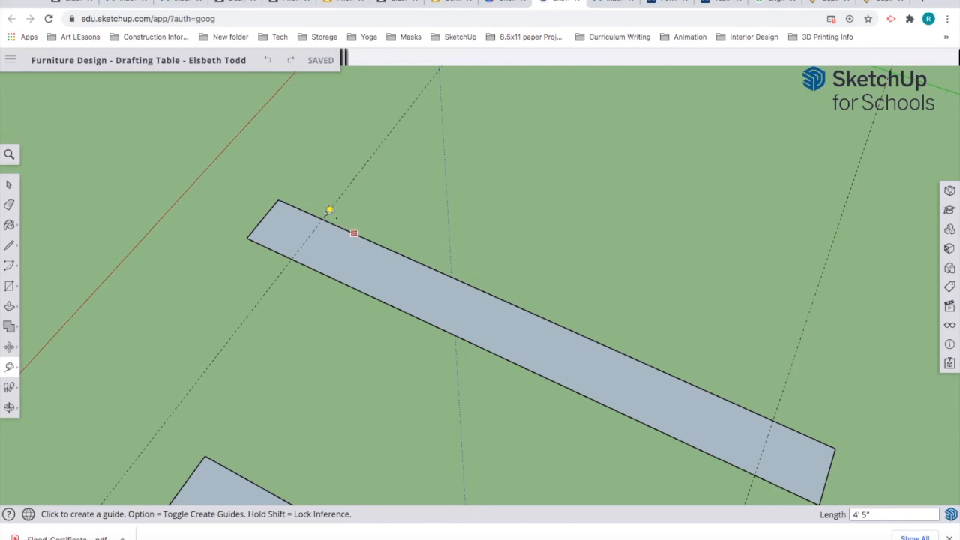
click(311, 213)
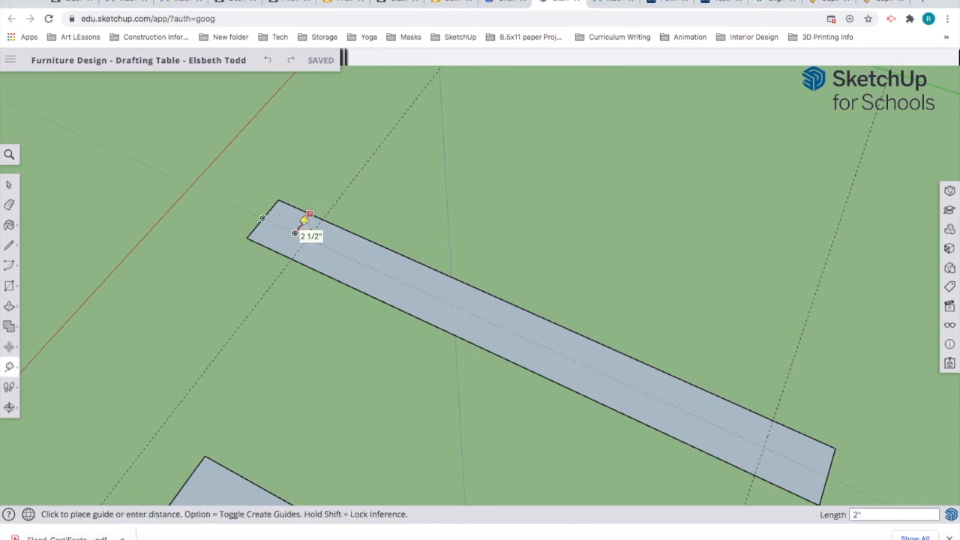
click(304, 220)
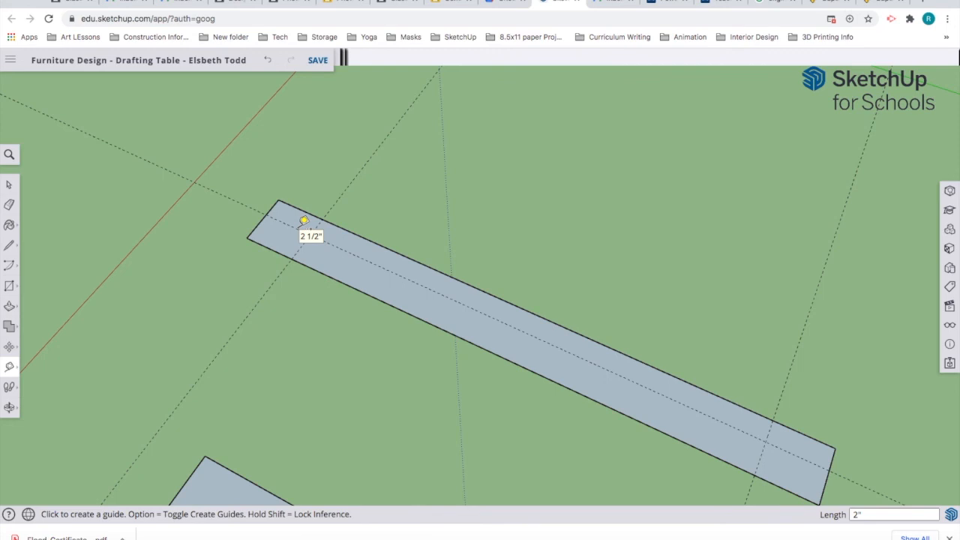
click(294, 228)
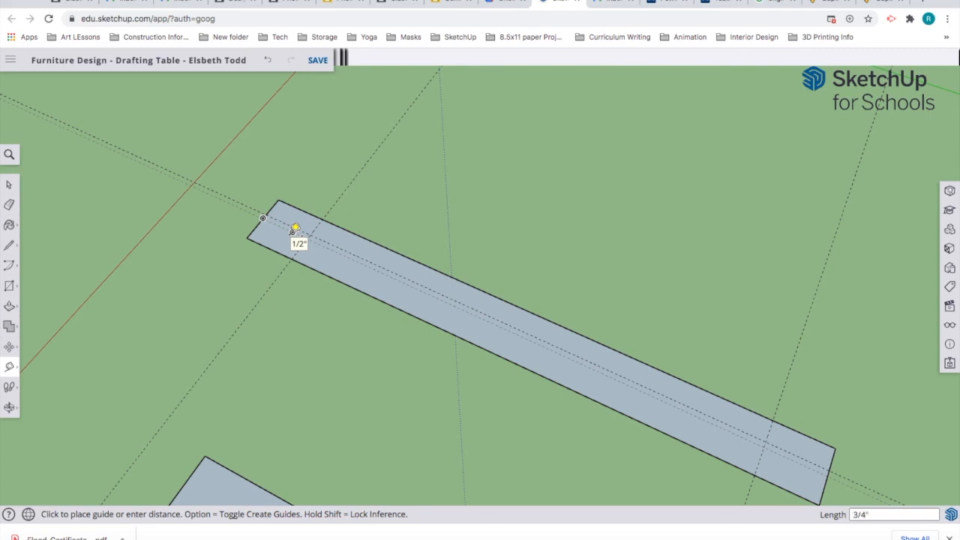
key(Return)
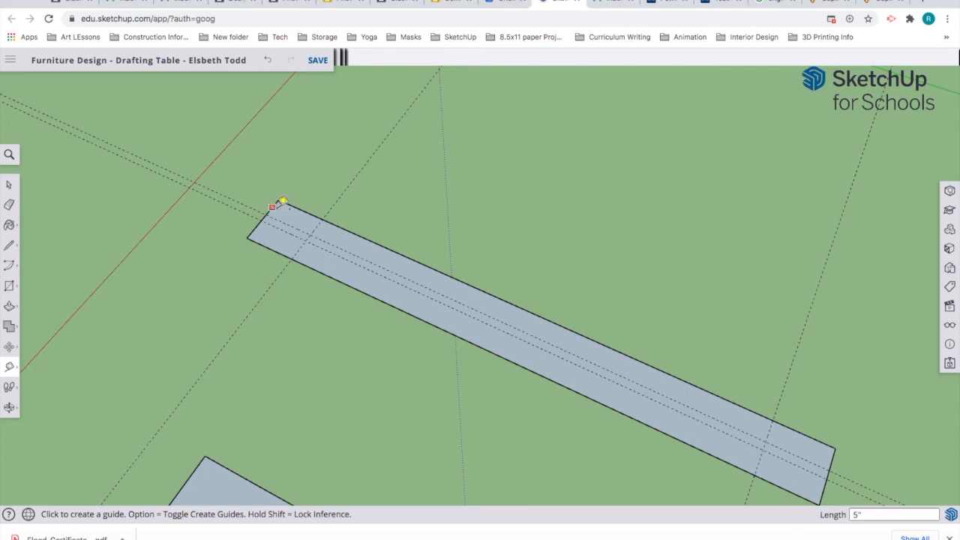
Step: Add a guide 3 inches from the end guide line
click(279, 201)
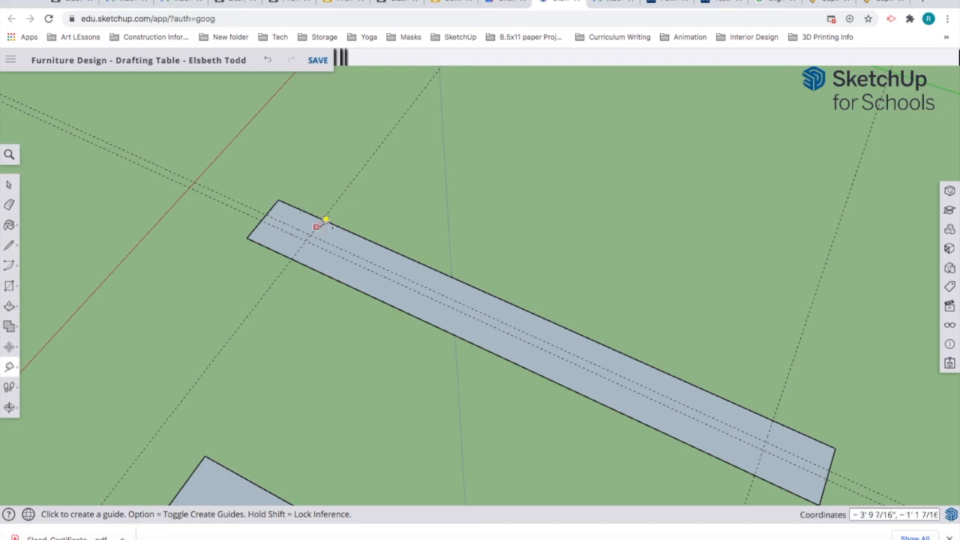
click(321, 219)
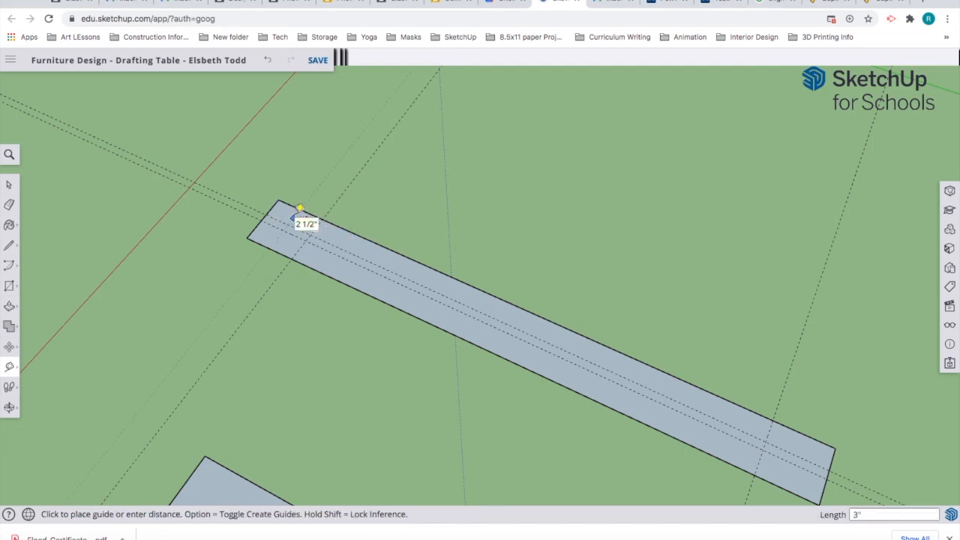
text(3)
key(Return)
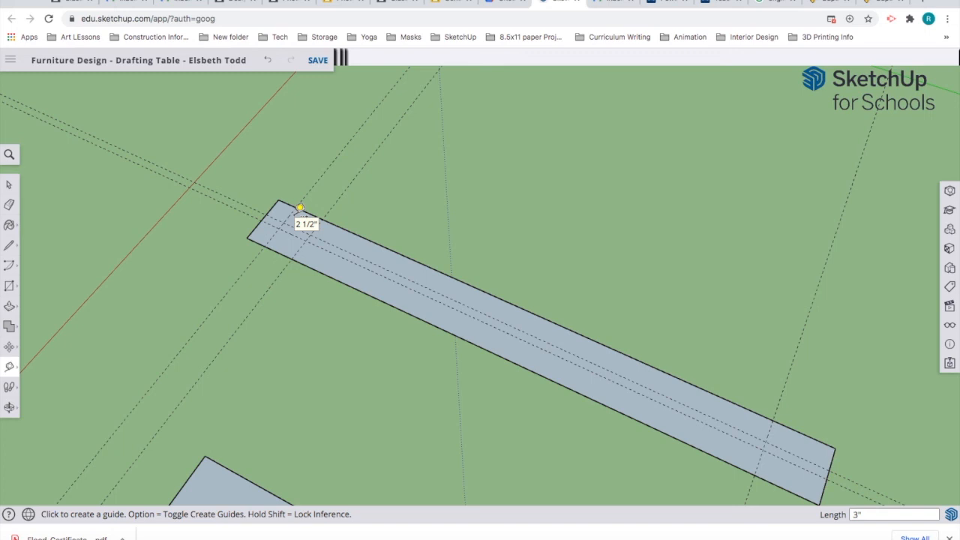
key(Return)
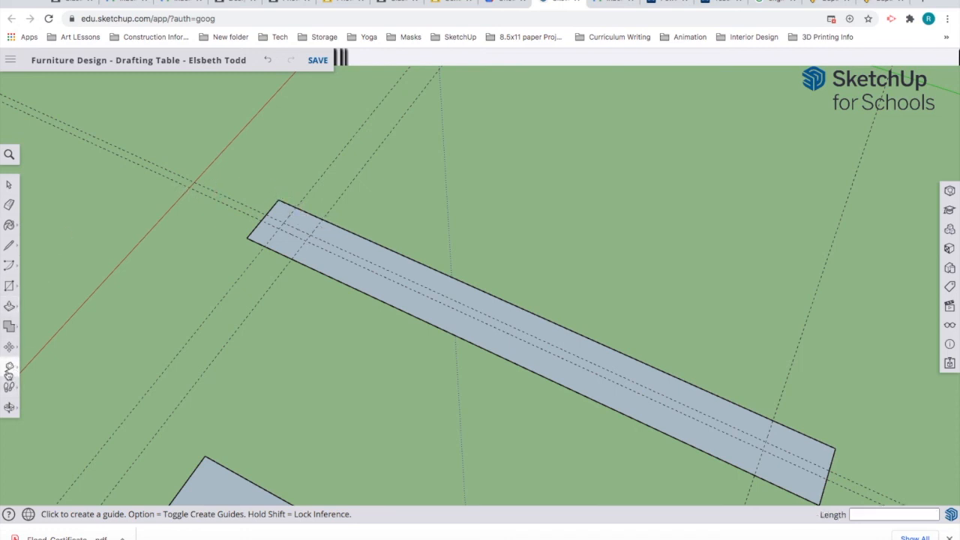
click(9, 370)
click(54, 336)
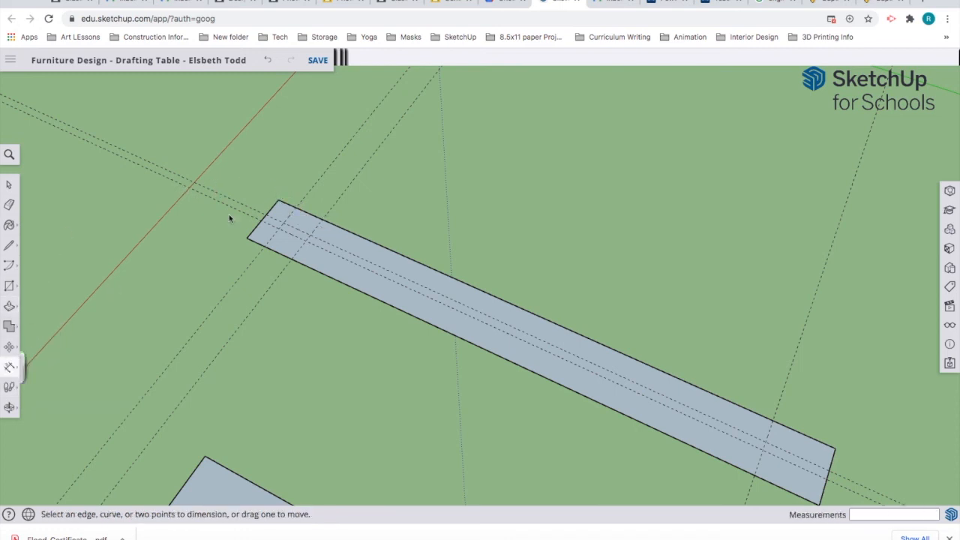
click(283, 201)
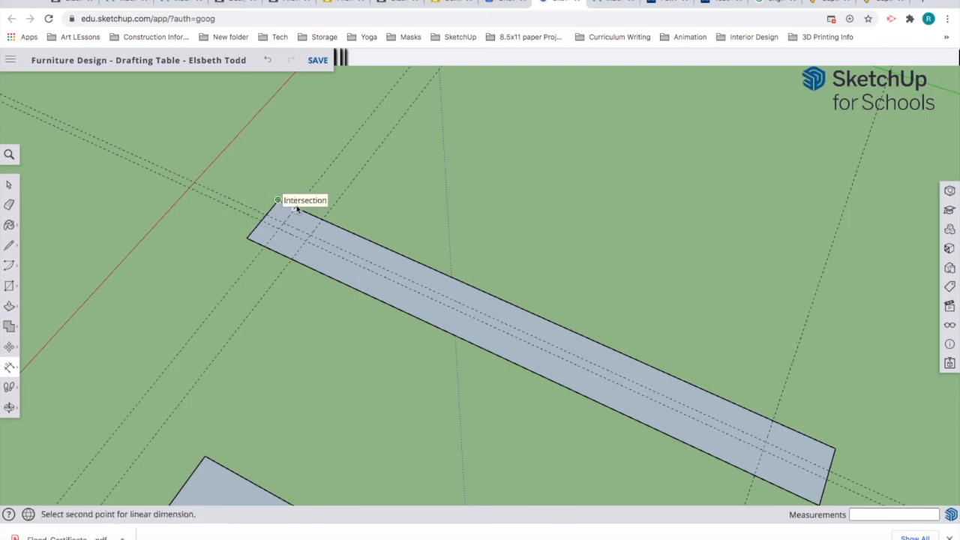
click(297, 210)
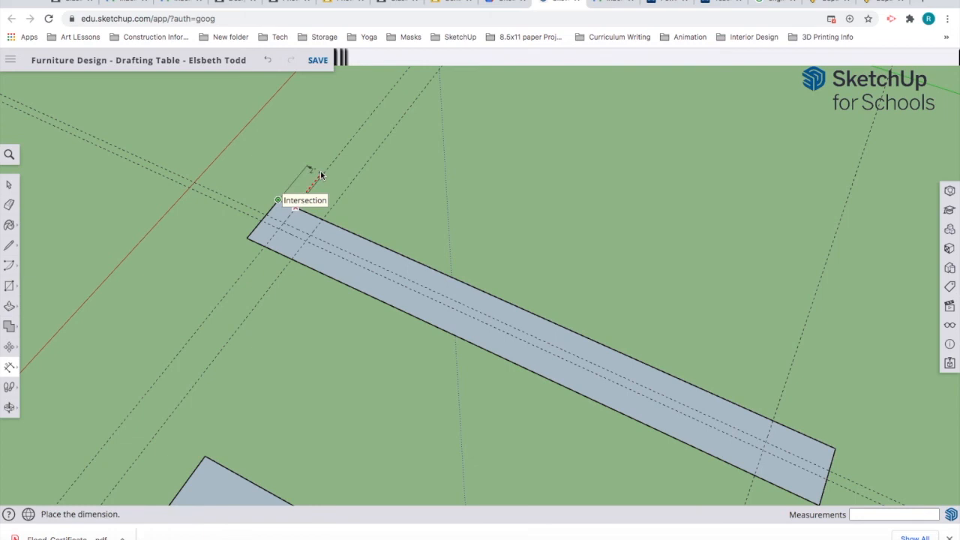
key(Escape)
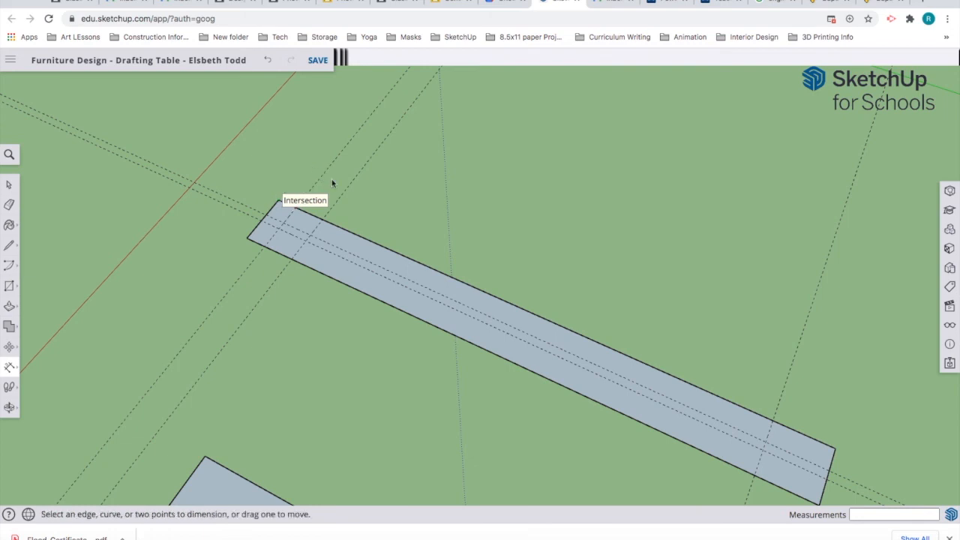
click(297, 210)
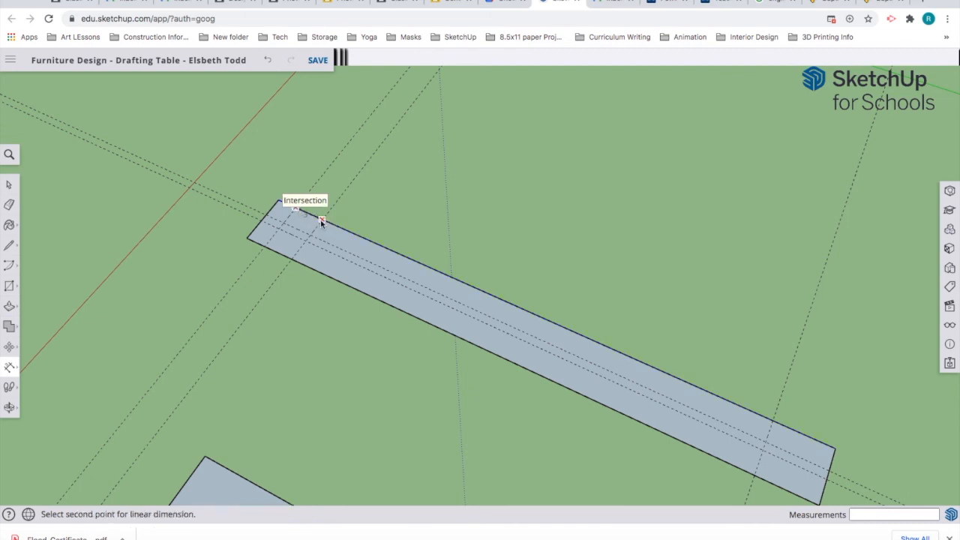
key(Escape)
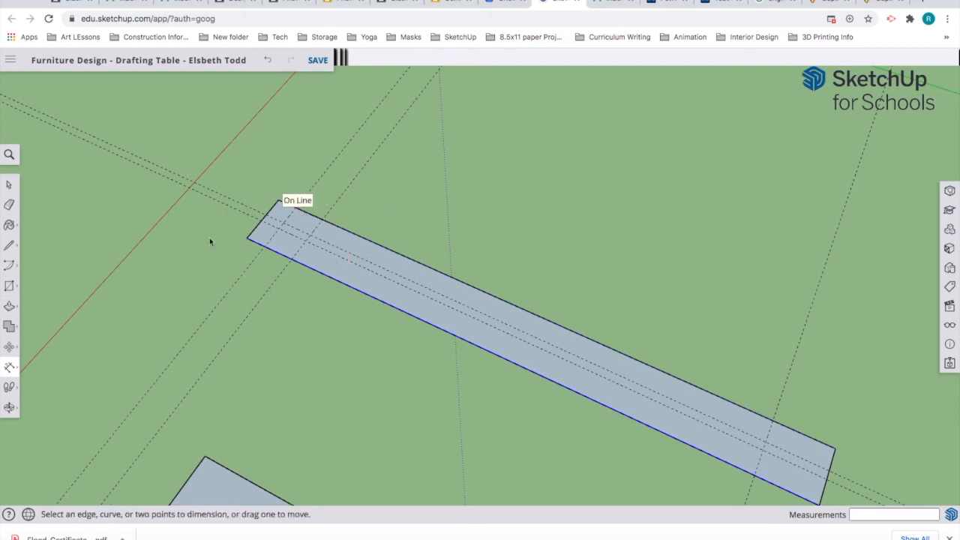
Step: Draw notch edges between the guide intersections at the board's left end, then cancel the unfinished line
click(9, 247)
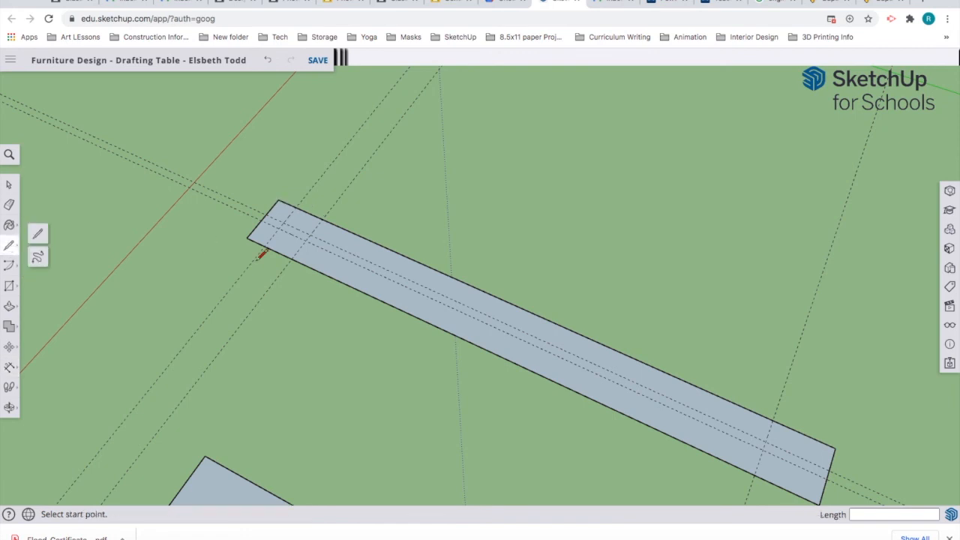
click(322, 220)
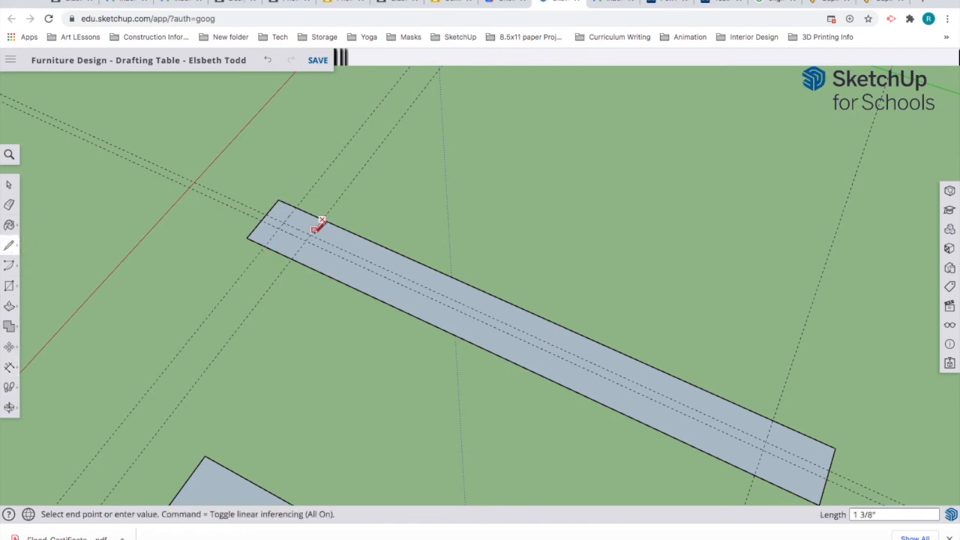
click(310, 235)
click(284, 223)
key(Escape)
scroll(295, 229, up, 5)
click(267, 225)
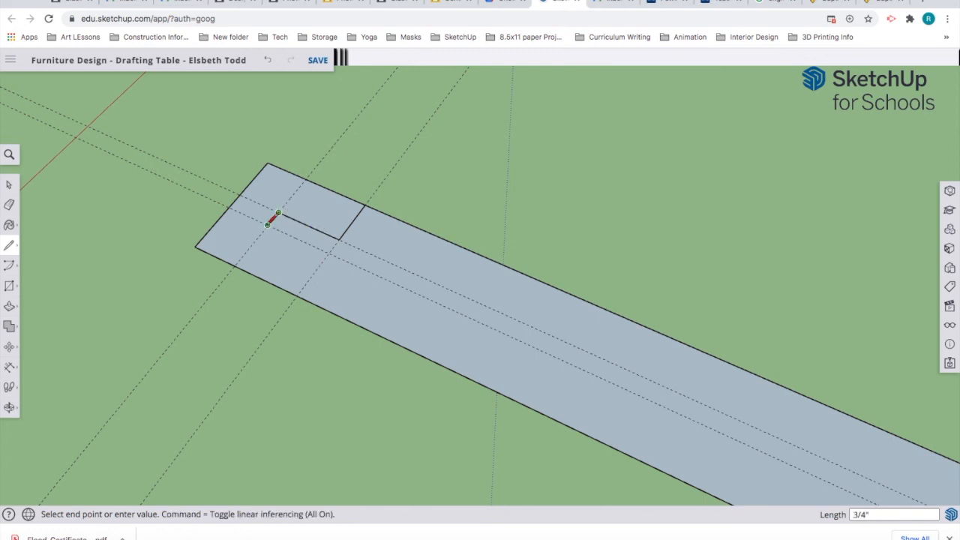
key(Escape)
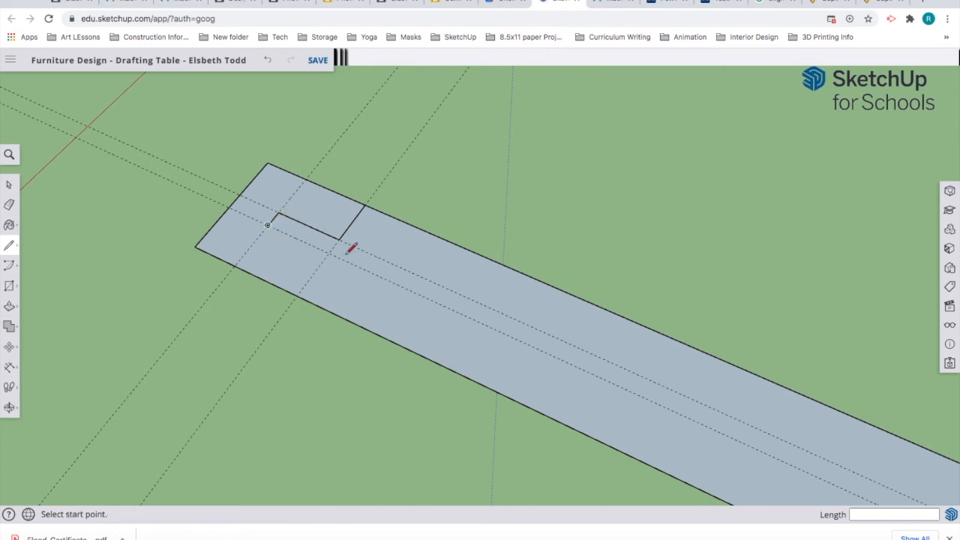
click(267, 225)
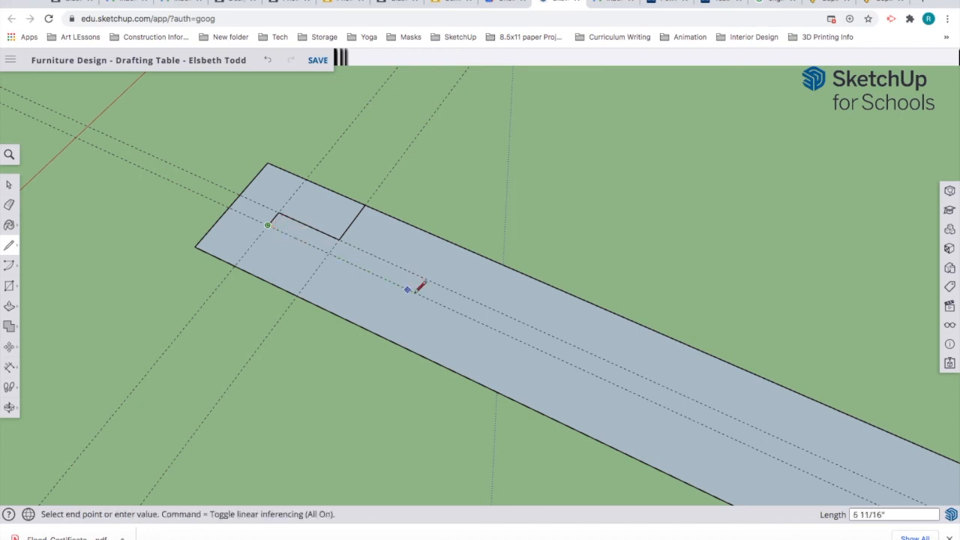
scroll(415, 291, down, 8)
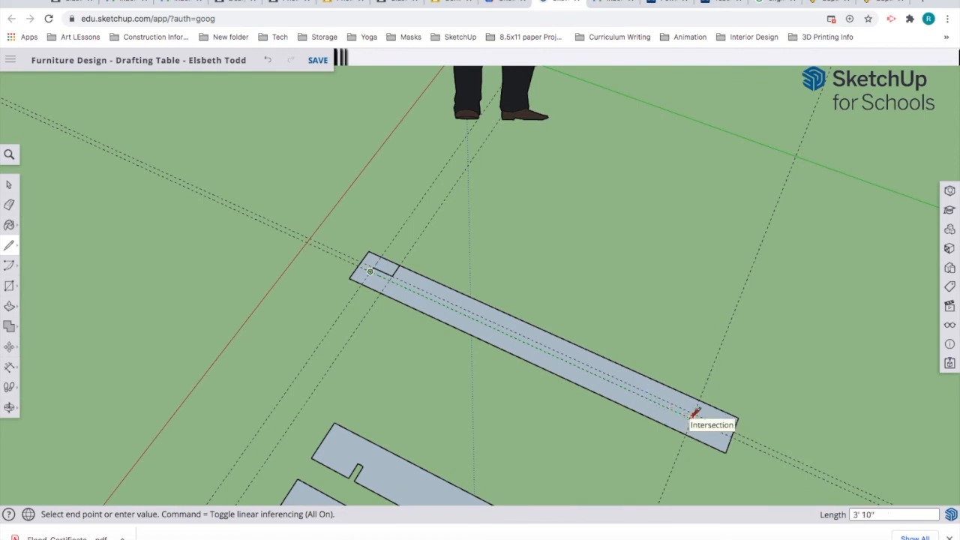
key(Escape)
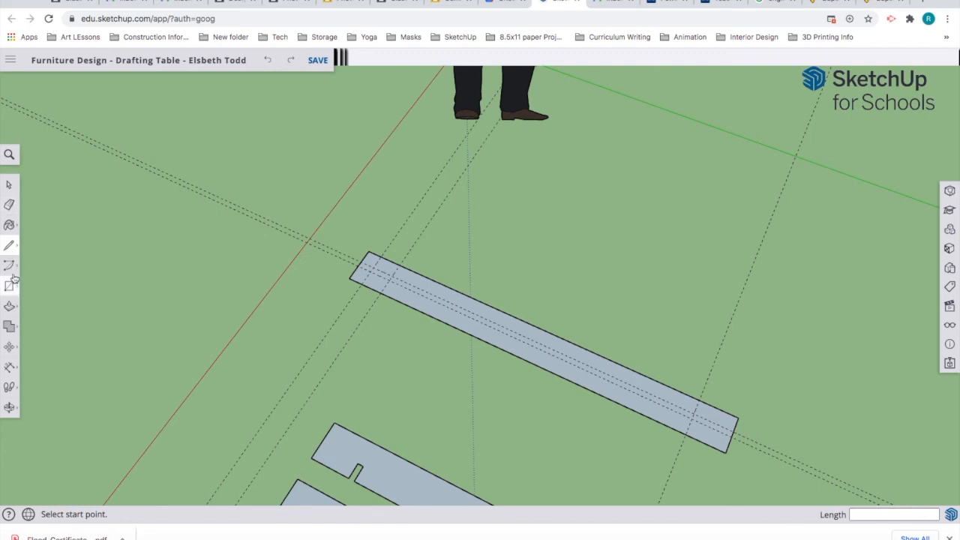
Step: Place a crosswise guide 3 inches in from the long board's far end with the Tape Measure
click(10, 367)
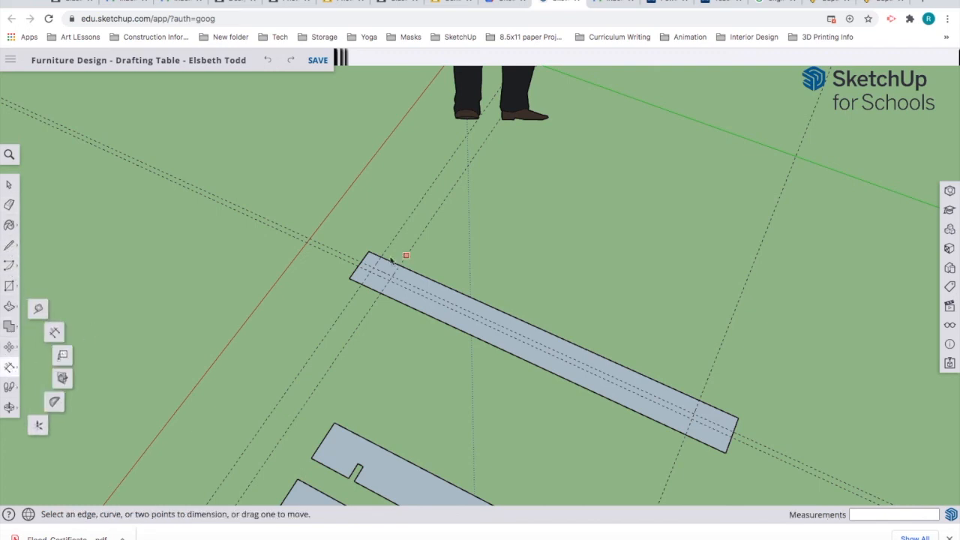
click(40, 309)
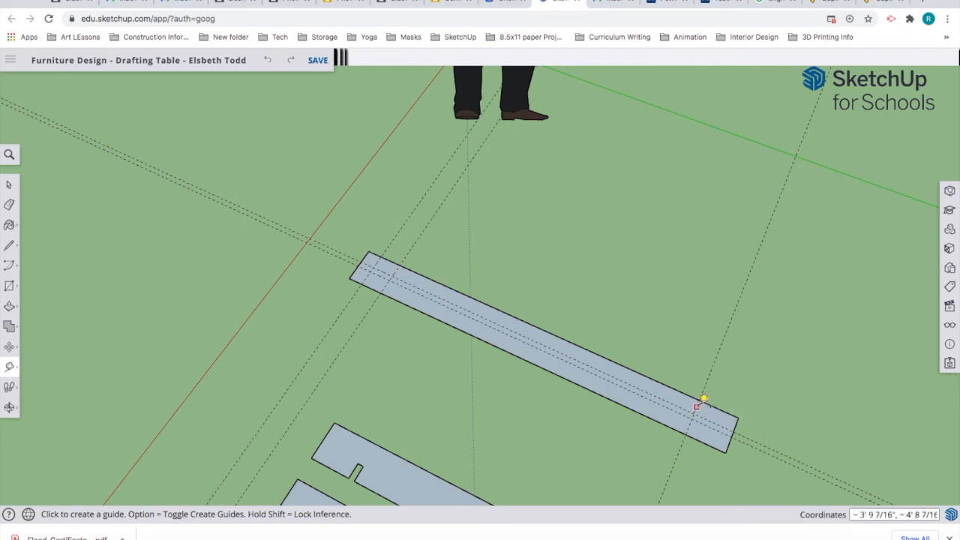
click(703, 398)
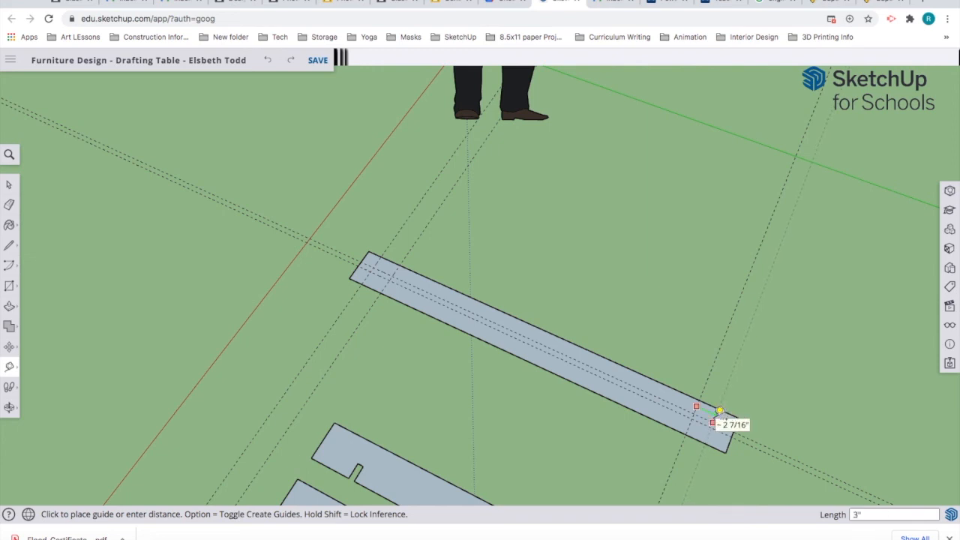
click(719, 411)
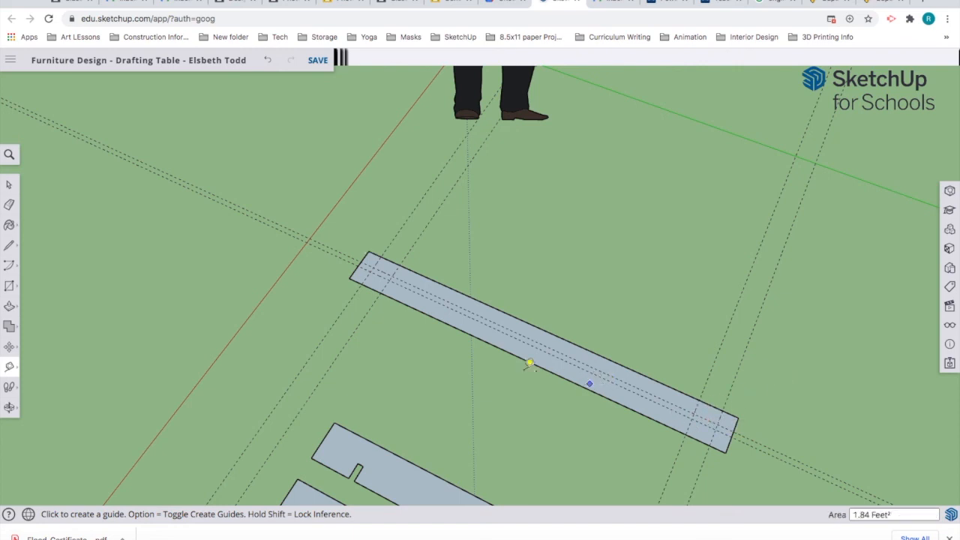
click(9, 246)
scroll(402, 270, up, 5)
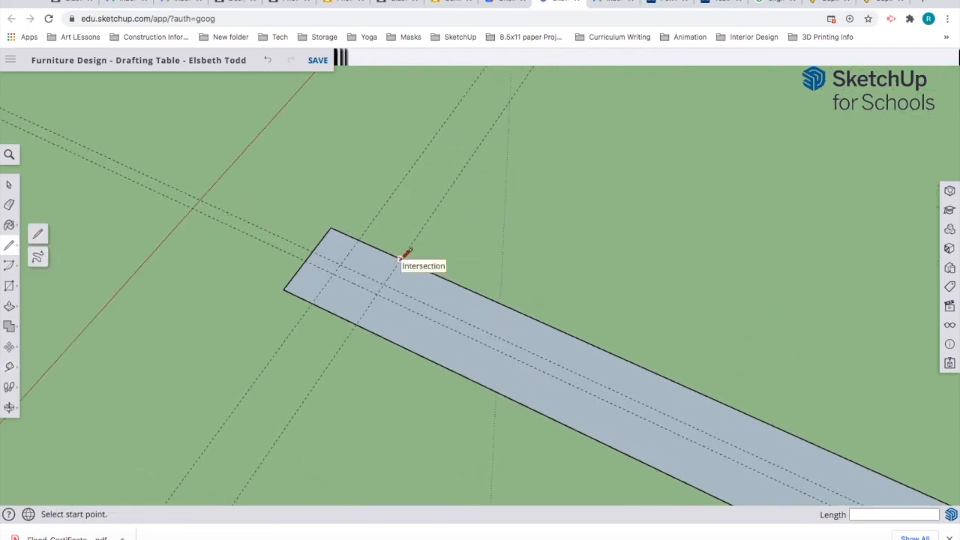
Step: Trace notch outlines along the guides at both ends of the 53-inch board
click(401, 258)
click(384, 284)
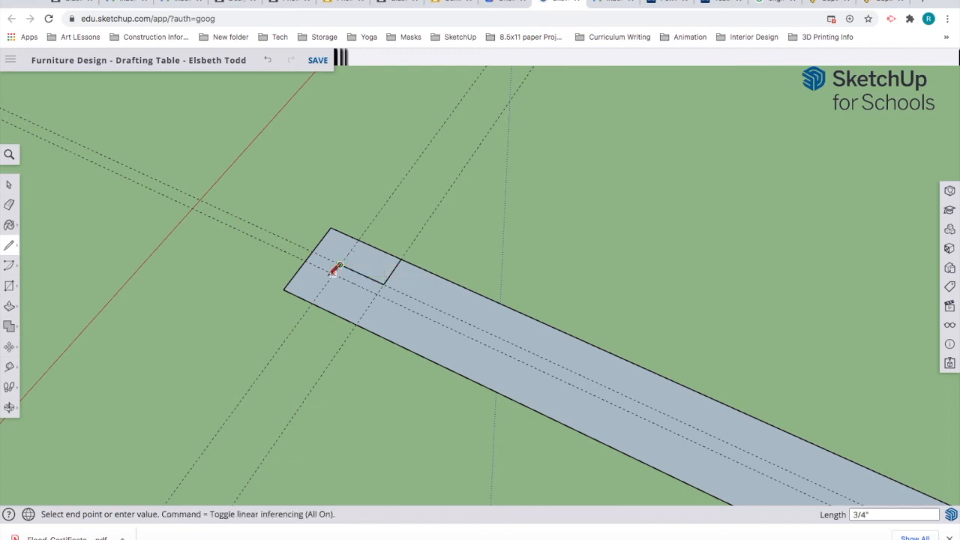
click(339, 268)
scroll(516, 343, down, 2)
scroll(513, 343, down, 4)
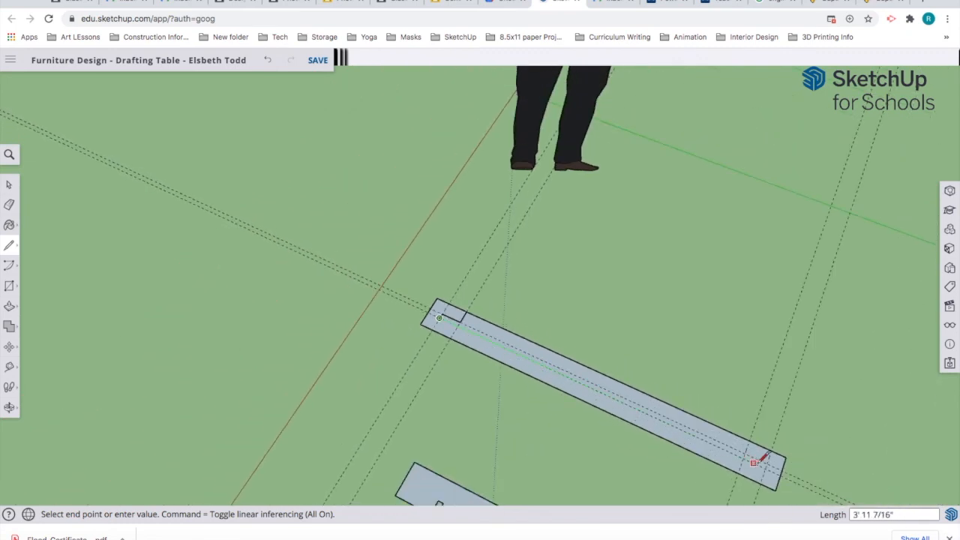
scroll(768, 459, up, 3)
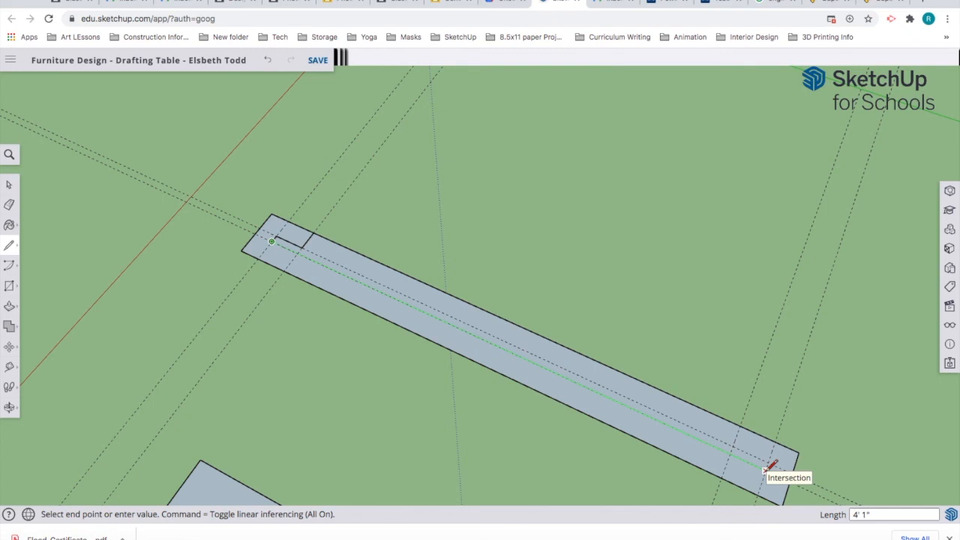
scroll(765, 470, up, 4)
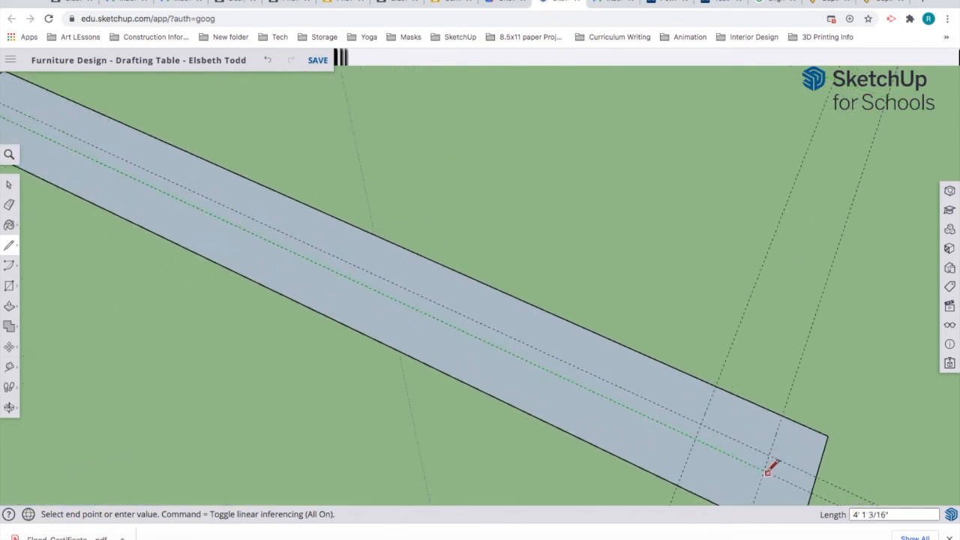
click(763, 470)
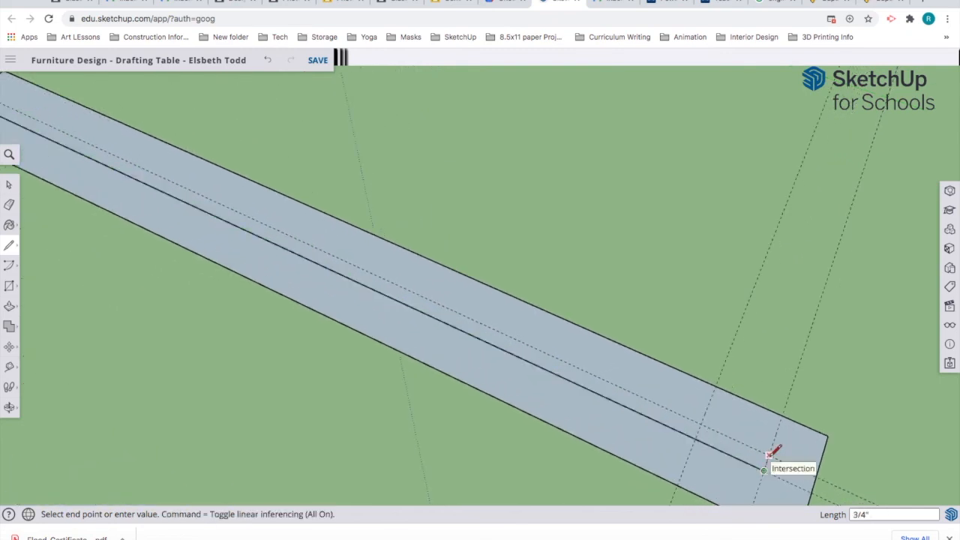
click(701, 424)
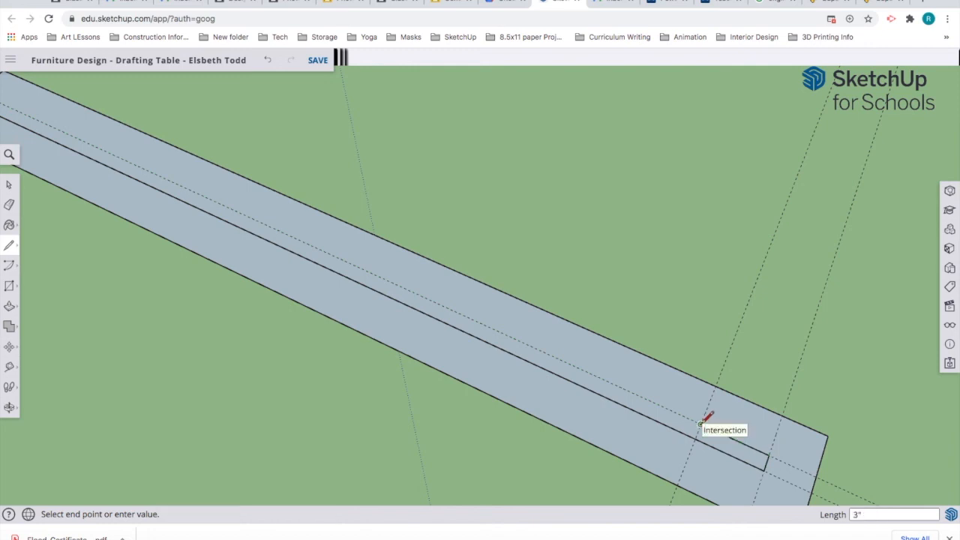
click(720, 388)
scroll(752, 397, down, 4)
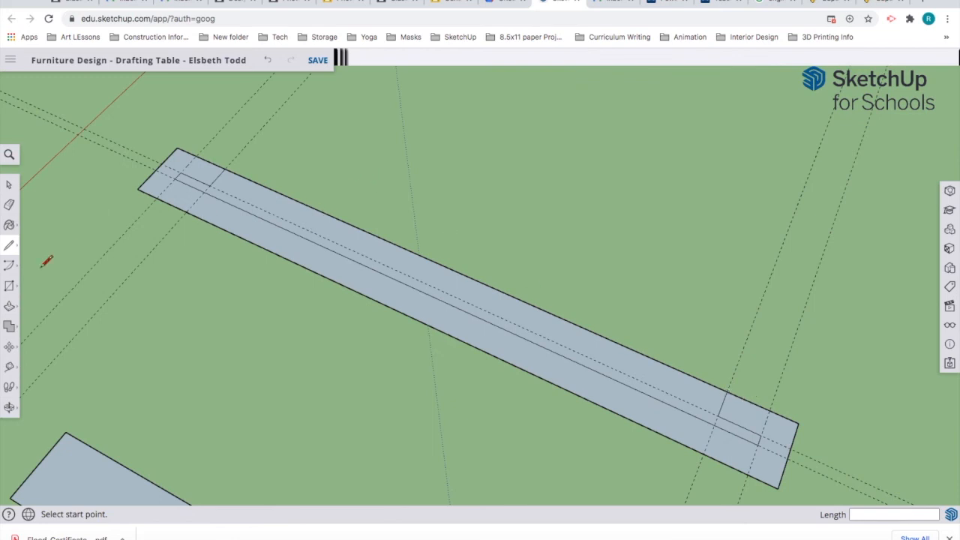
Step: Erase the top edge to leave a narrow notched strip, then erase all its guide lines
click(9, 204)
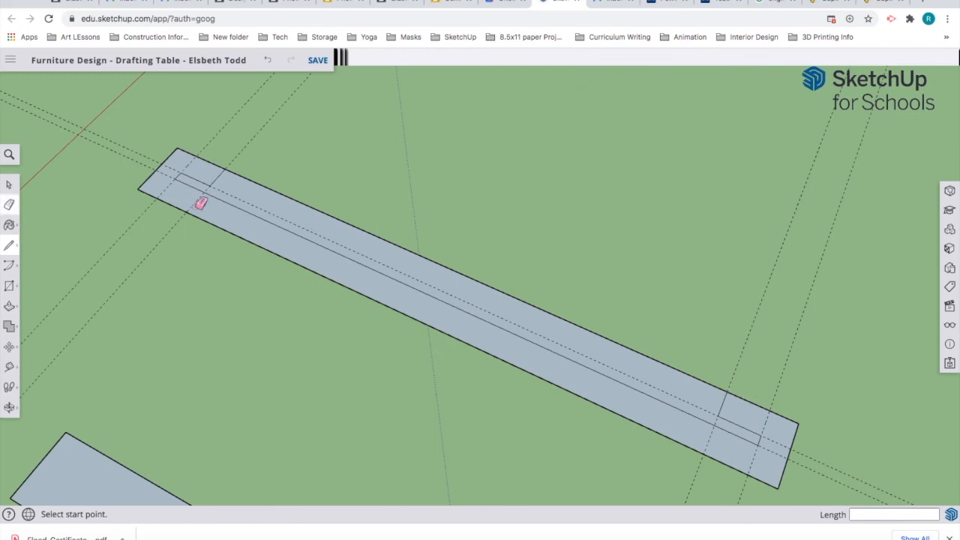
click(420, 252)
scroll(483, 241, up, 2)
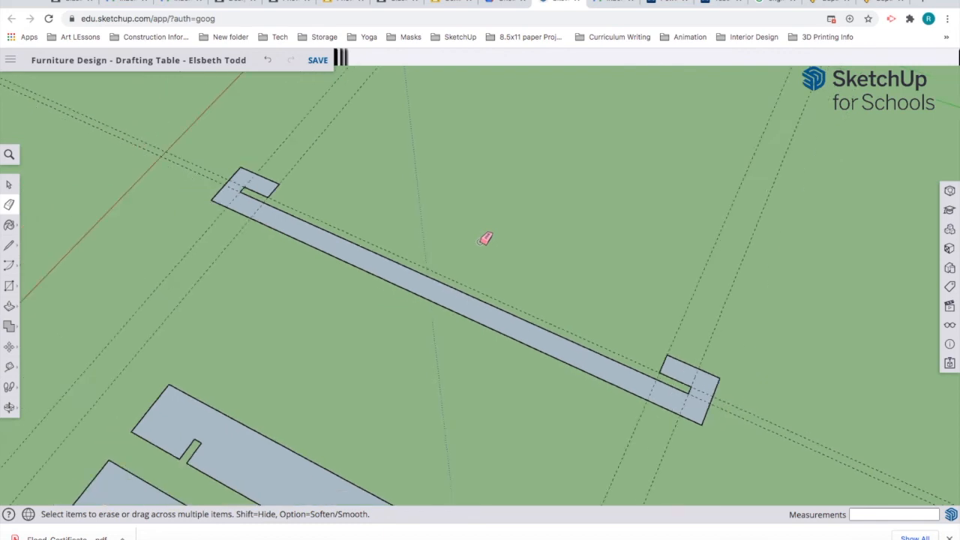
scroll(485, 239, down, 1)
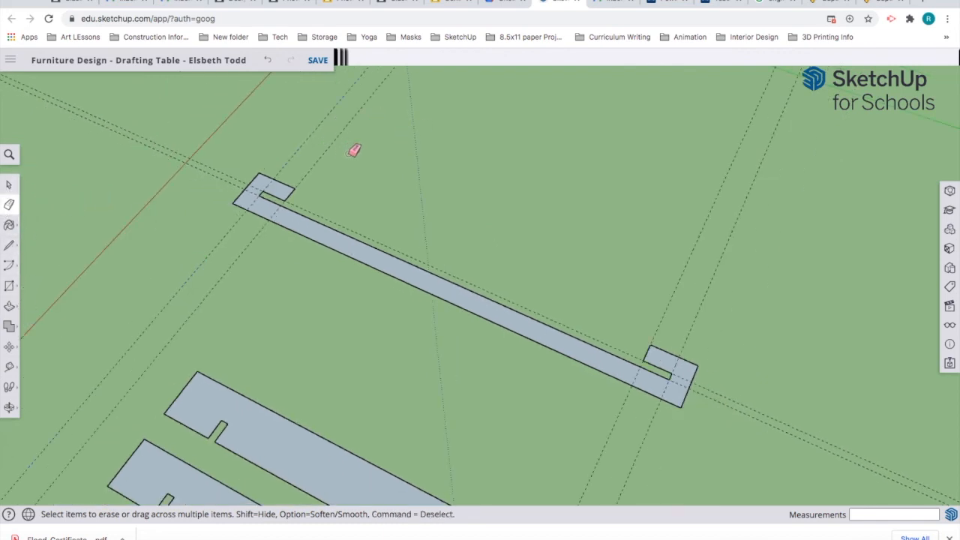
mouse_move(319, 159)
mouse_down()
mouse_move(199, 169)
mouse_move(255, 135)
mouse_move(363, 131)
mouse_up()
drag(223, 158, 296, 143)
drag(748, 236, 741, 252)
scroll(239, 415, down, 2)
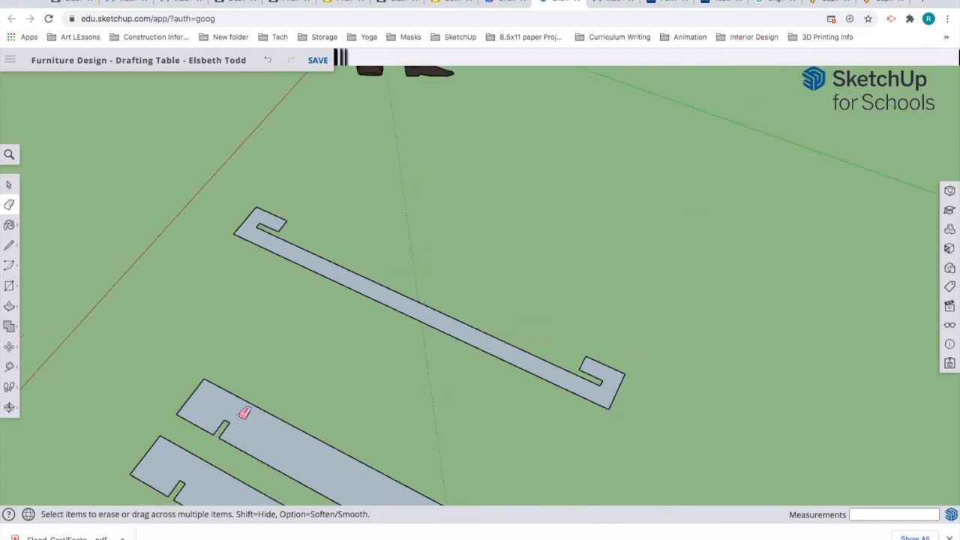
scroll(402, 403, down, 5)
mouse_move(562, 441)
shift+middle_down()
mouse_move(533, 435)
mouse_move(360, 304)
mouse_move(399, 277)
mouse_move(427, 228)
mouse_move(428, 193)
mouse_move(385, 183)
mouse_move(393, 177)
shift+middle_up()
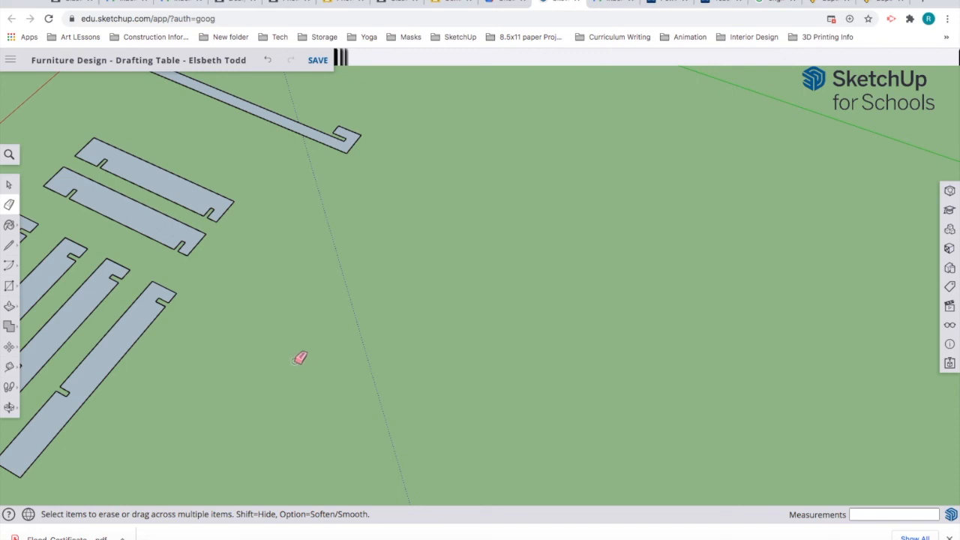
Step: Trace the tabletop with Line: 32 inches along red, 48 along green, 32 back along red, then close it
click(9, 285)
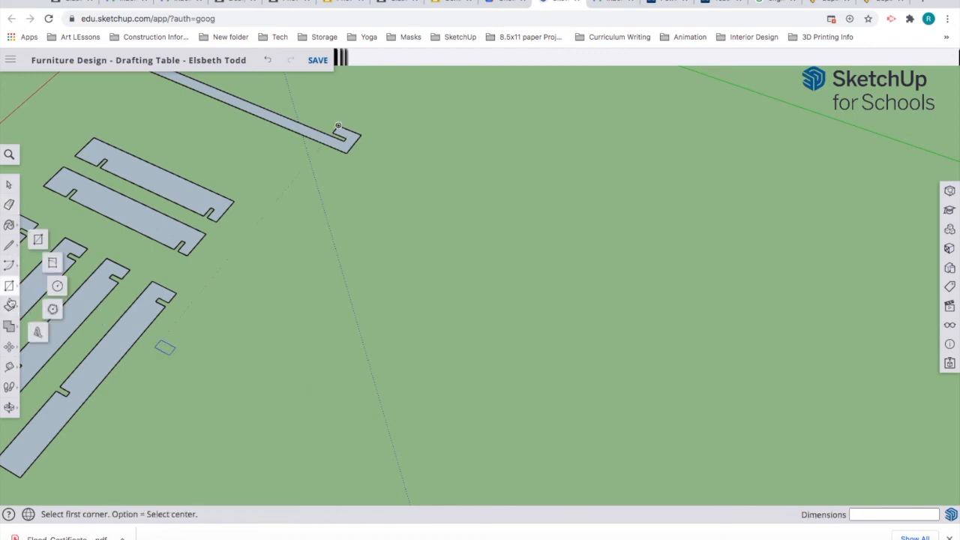
key(l)
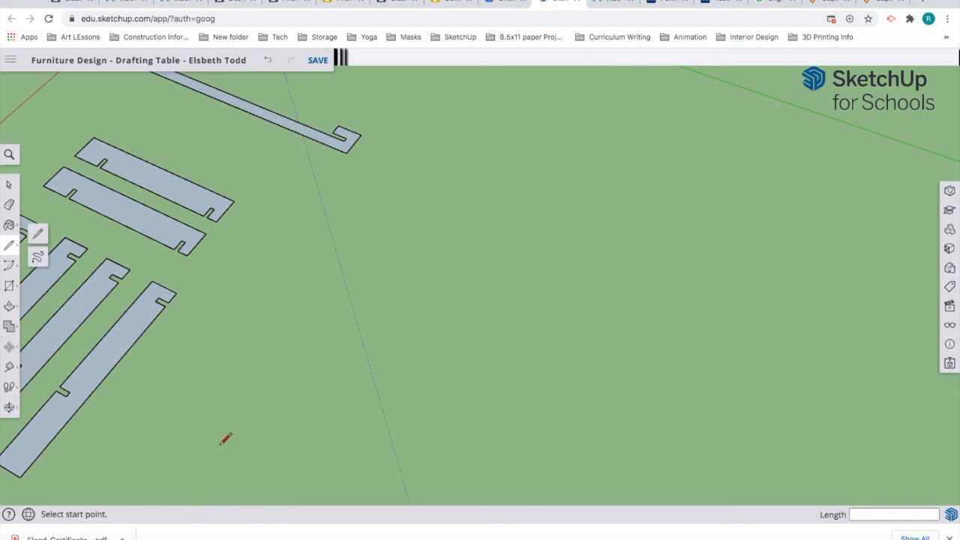
click(214, 441)
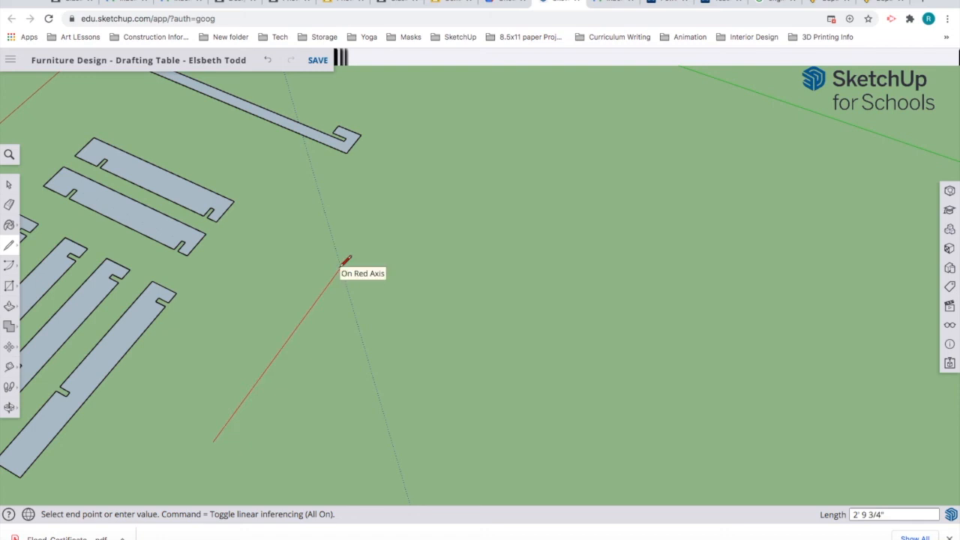
text(")
key(Return)
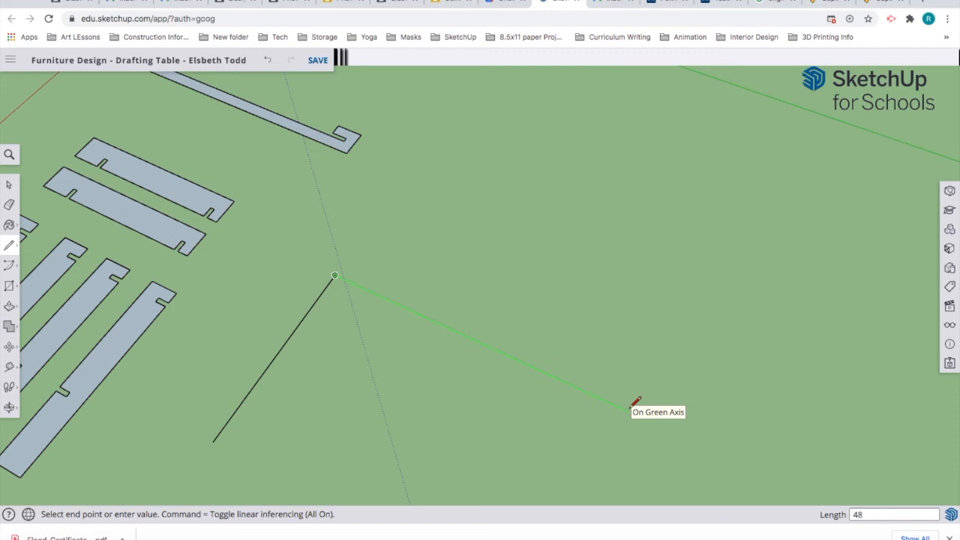
key(Return)
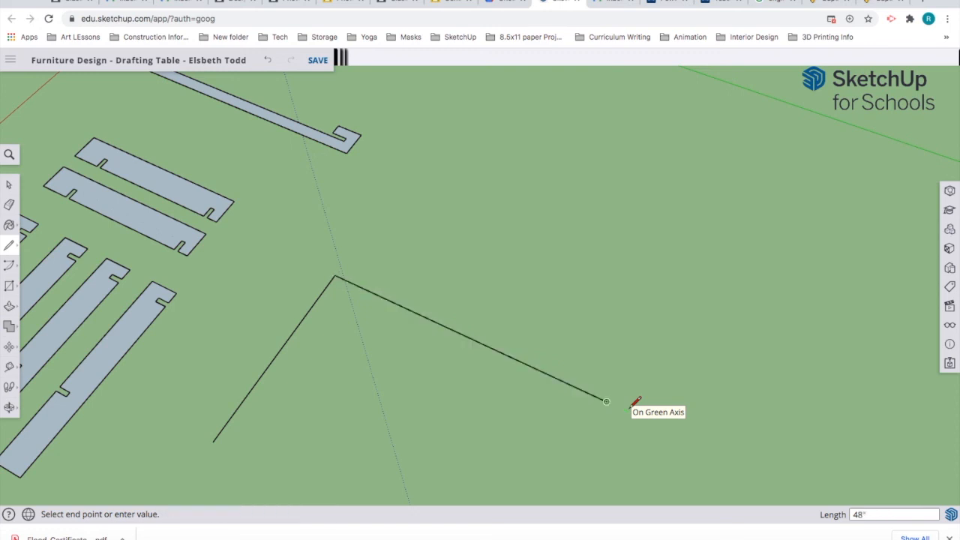
scroll(553, 450, down, 3)
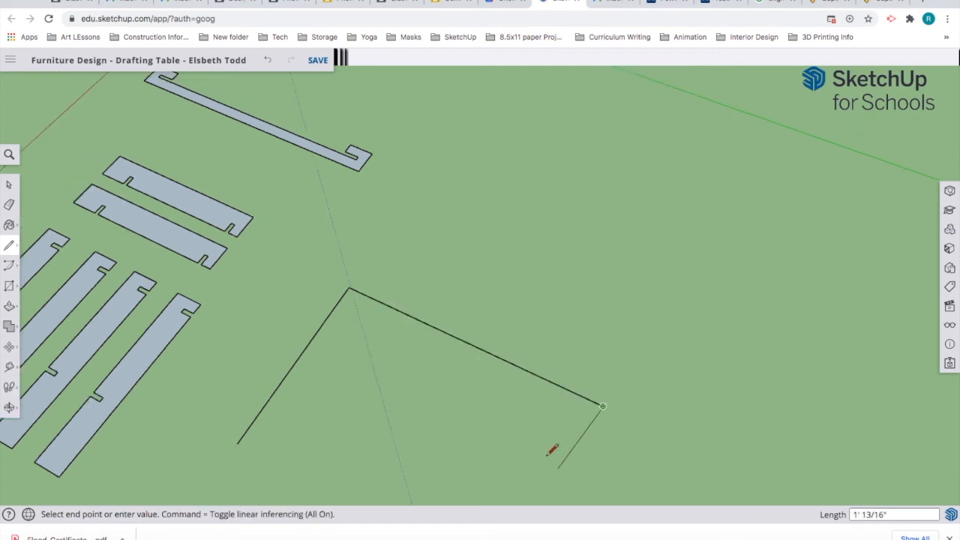
mouse_move(549, 450)
middle_down()
mouse_move(542, 439)
mouse_move(573, 313)
middle_up()
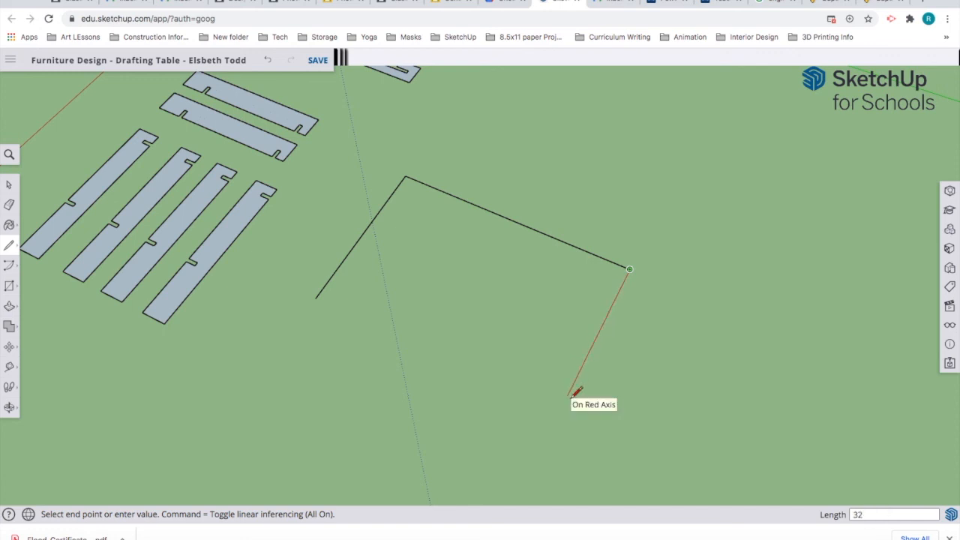
key(shift)
key(Return)
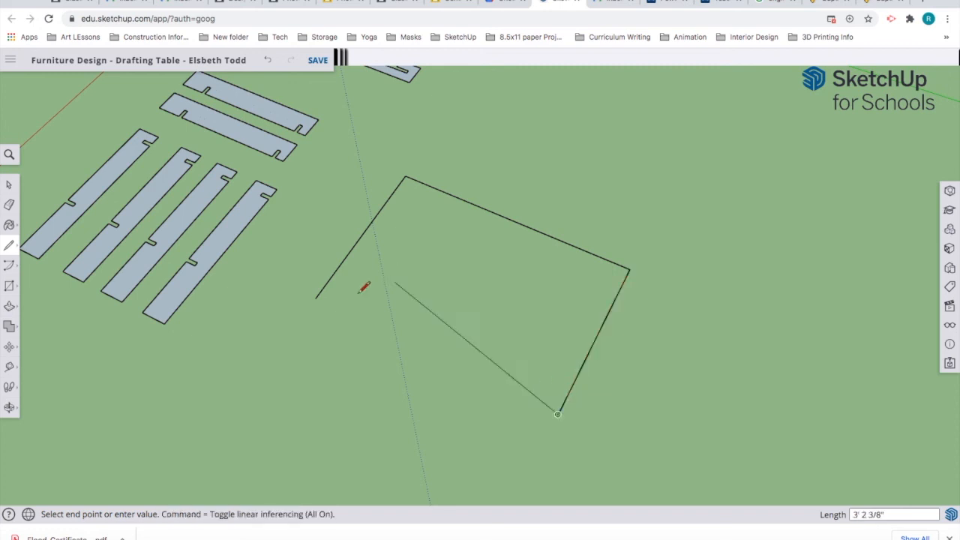
click(315, 298)
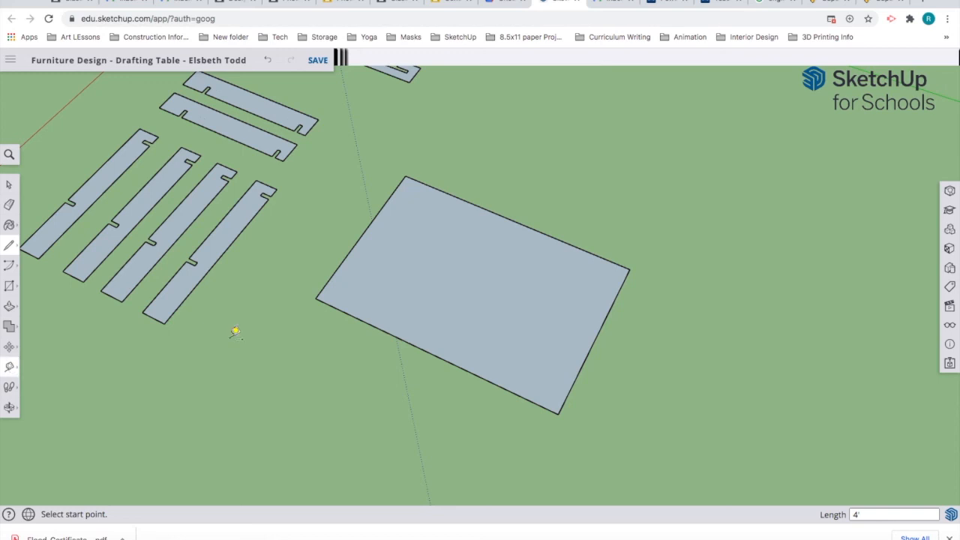
Step: Add a guide along the left edge and two guides inside the right edge, one at 2 3/4"
click(349, 253)
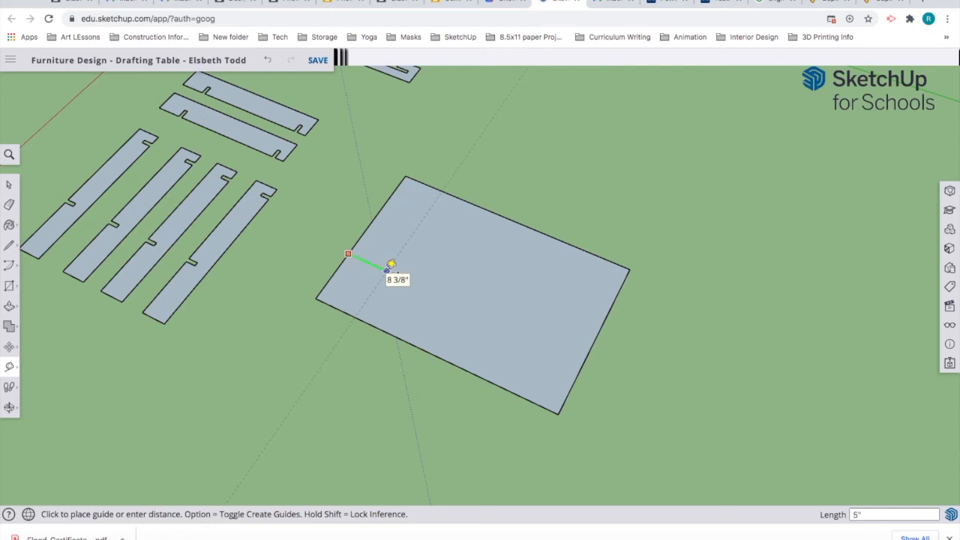
click(391, 264)
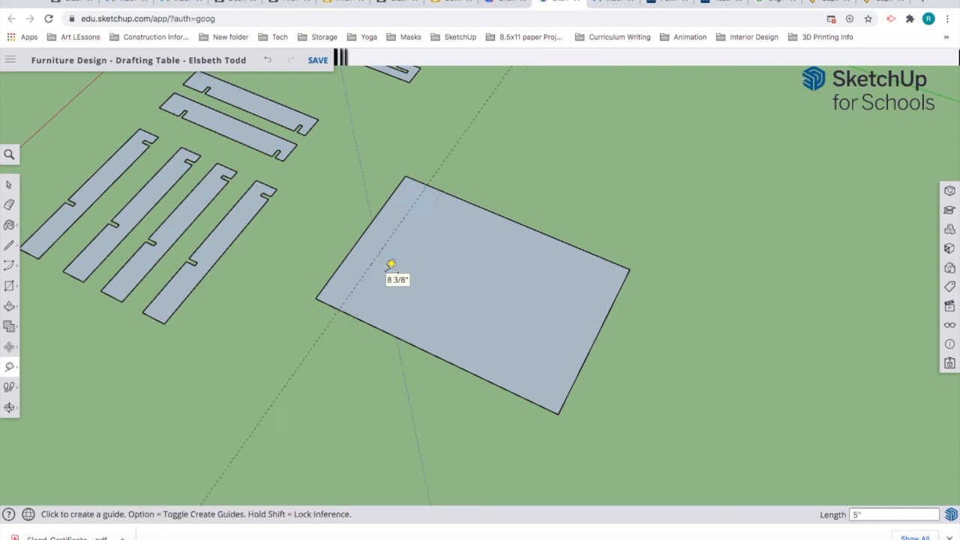
click(589, 346)
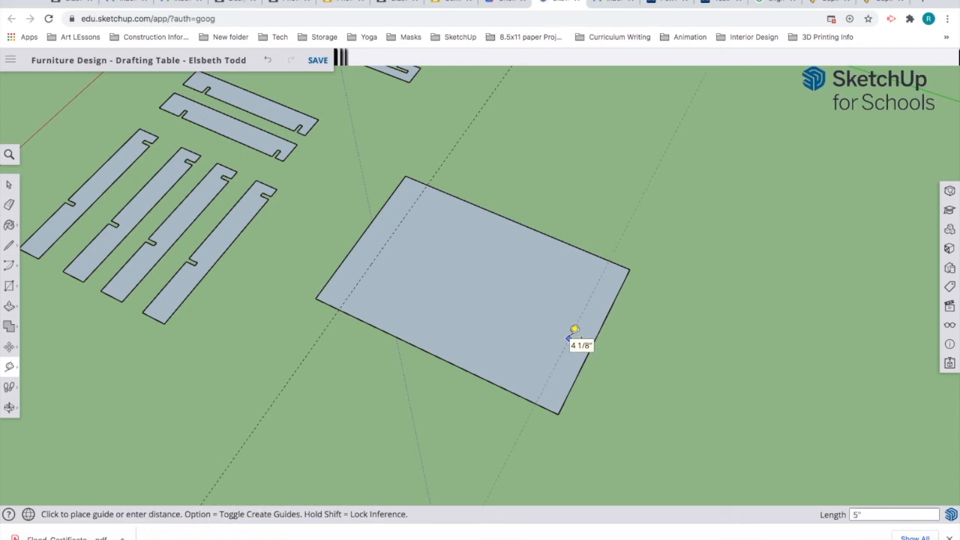
click(574, 330)
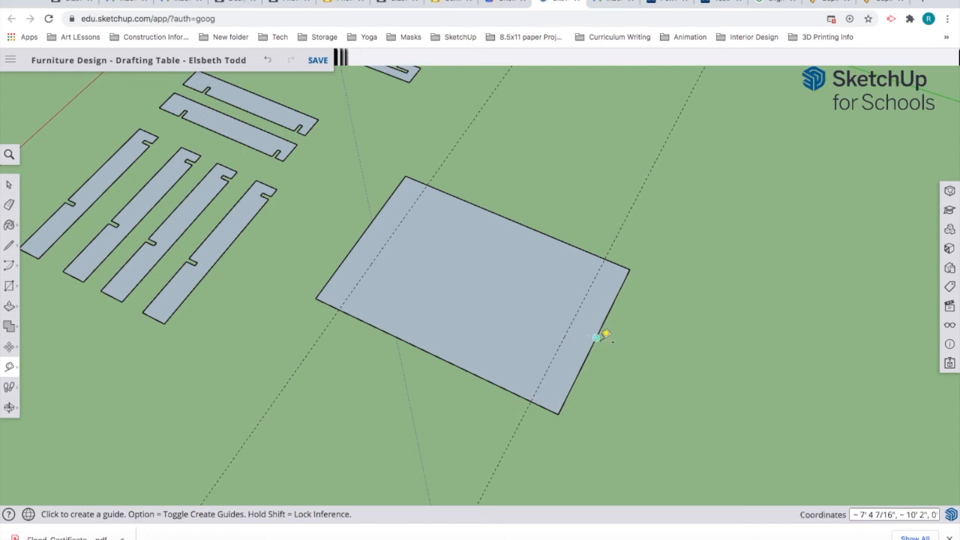
click(601, 334)
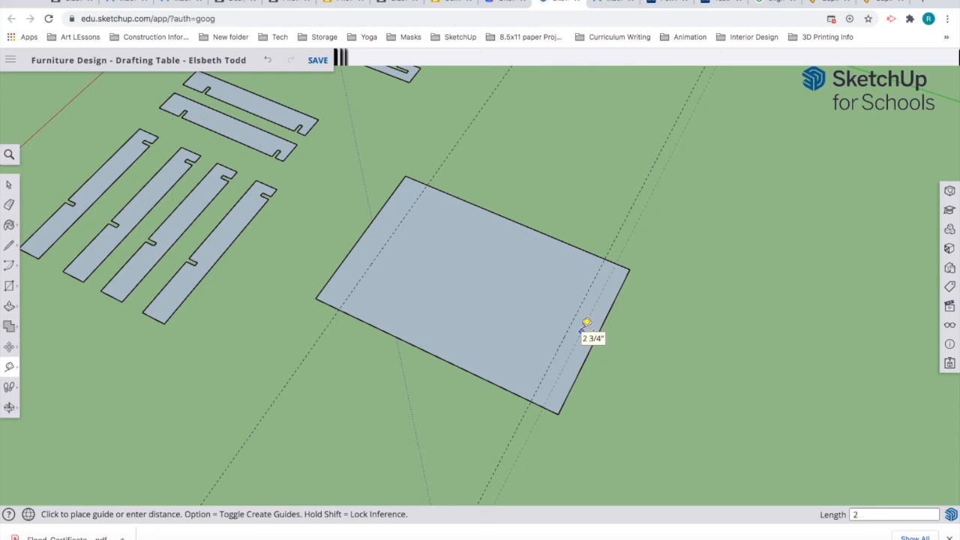
click(586, 327)
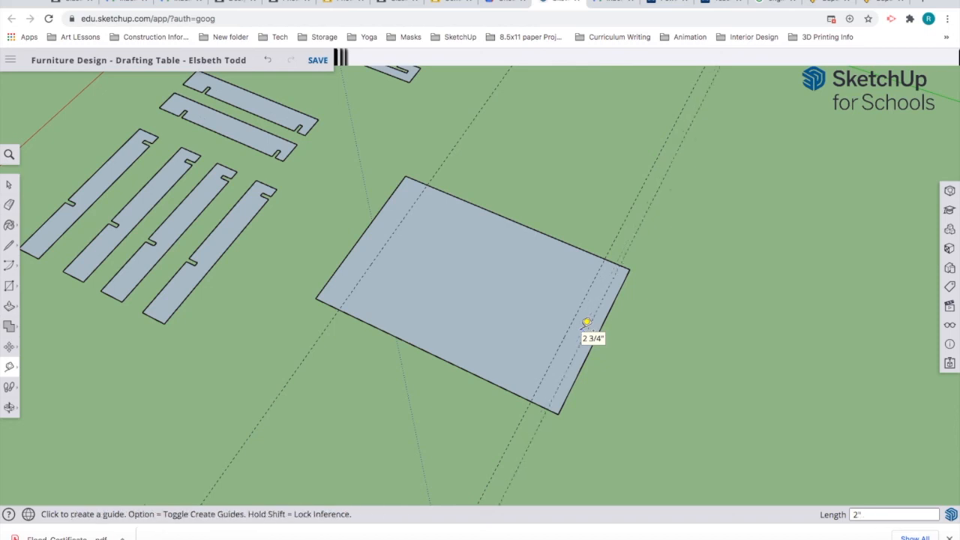
Step: Add two more left-edge guides, one just inside and one 2' from the edge
click(364, 232)
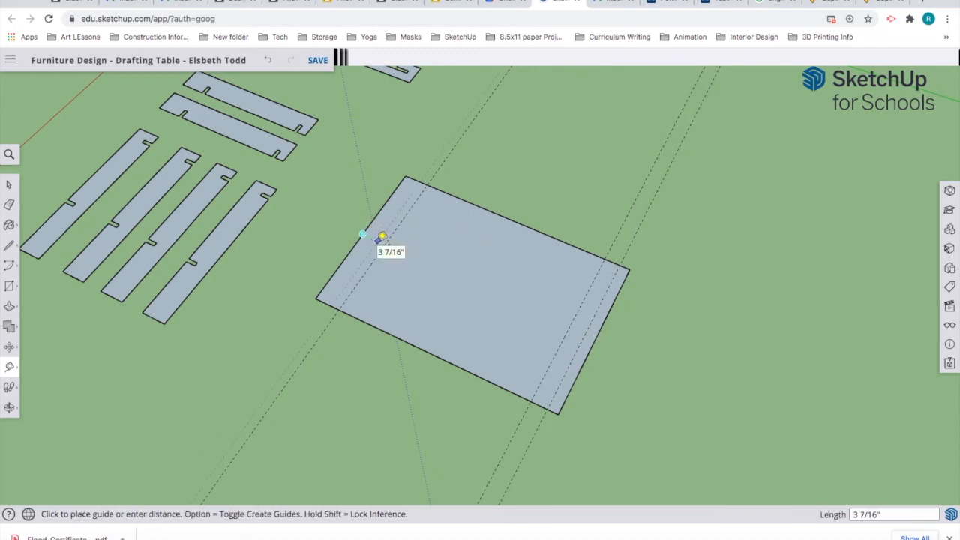
click(382, 237)
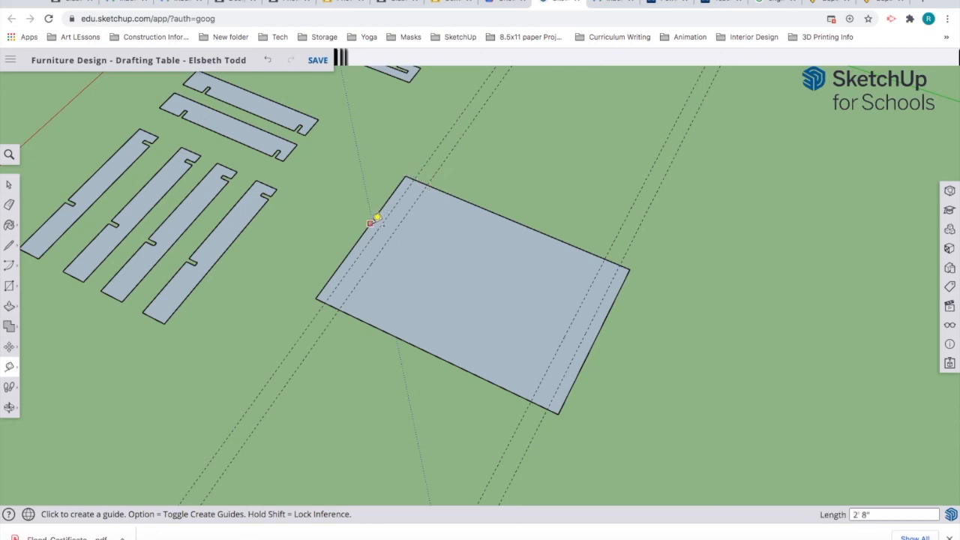
click(375, 218)
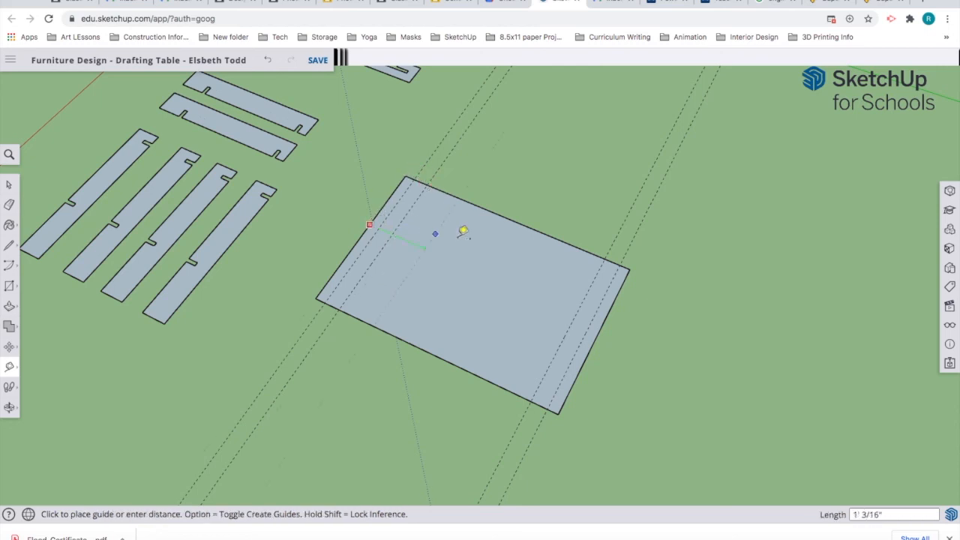
click(520, 213)
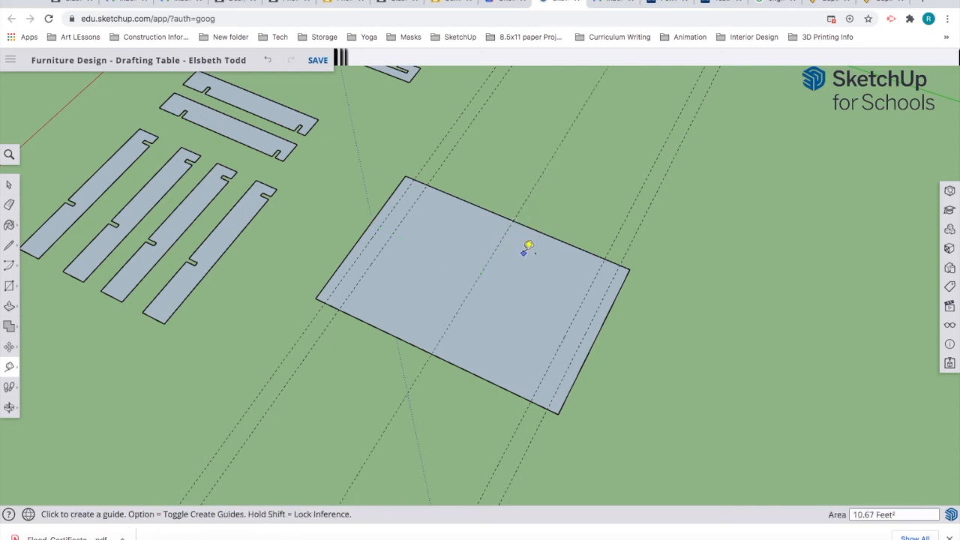
Step: Place guides on both sides of the middle guide, one about 6" away
click(475, 282)
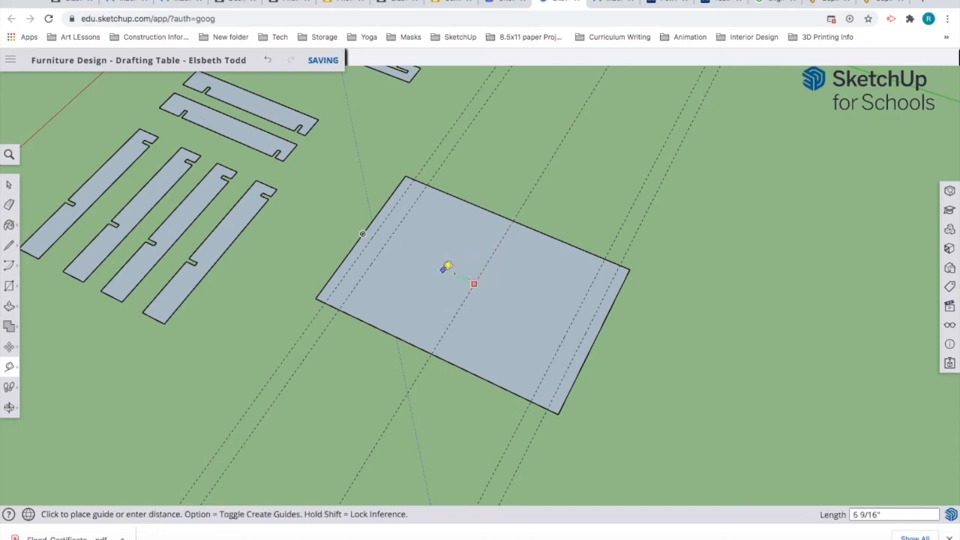
key(Escape)
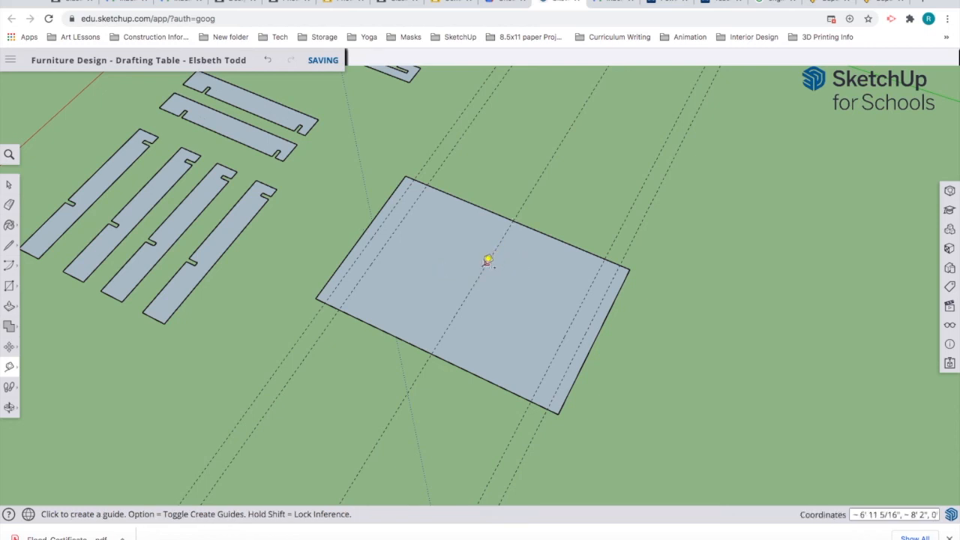
click(488, 260)
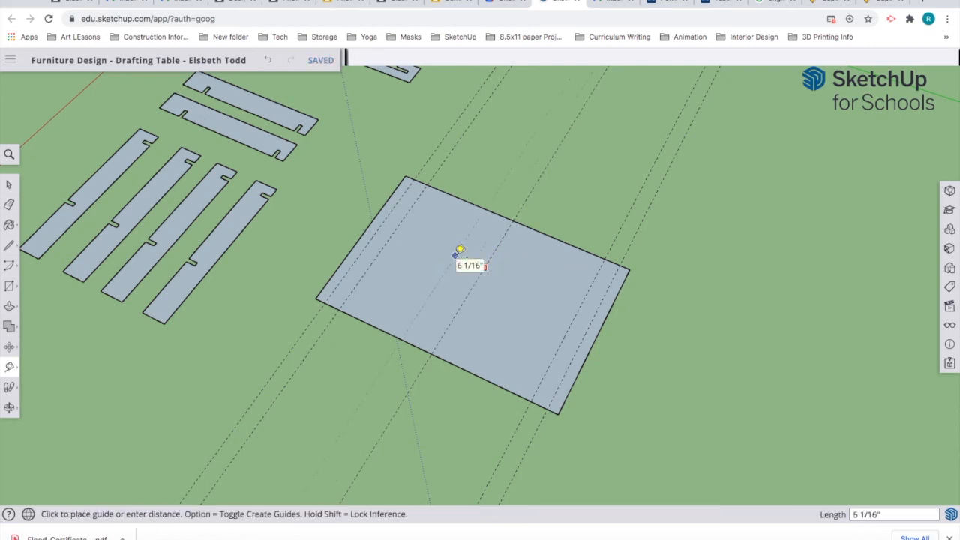
click(460, 249)
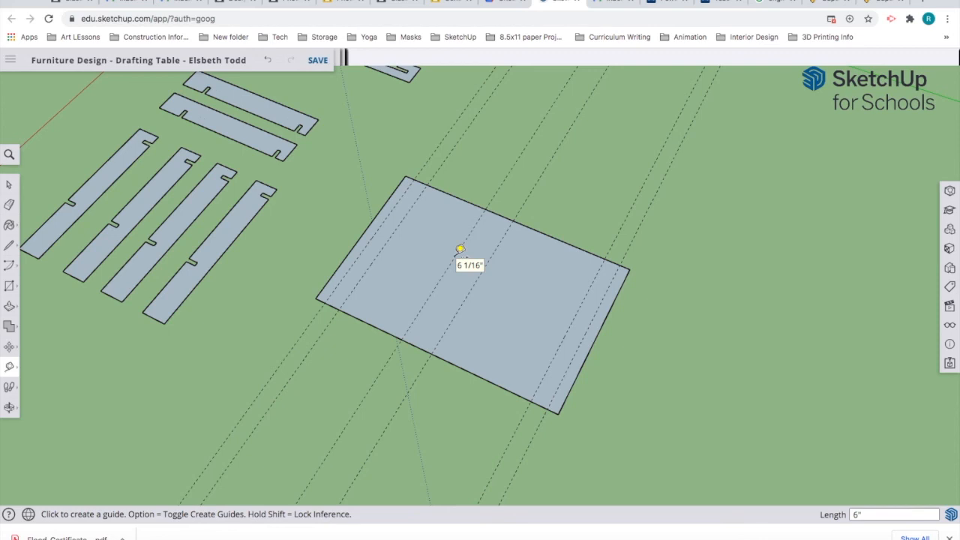
click(494, 251)
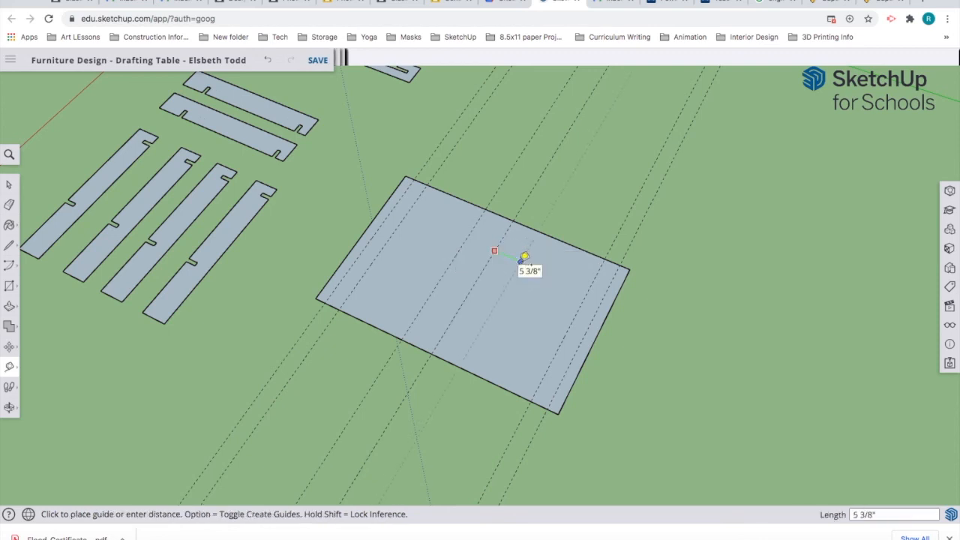
click(524, 257)
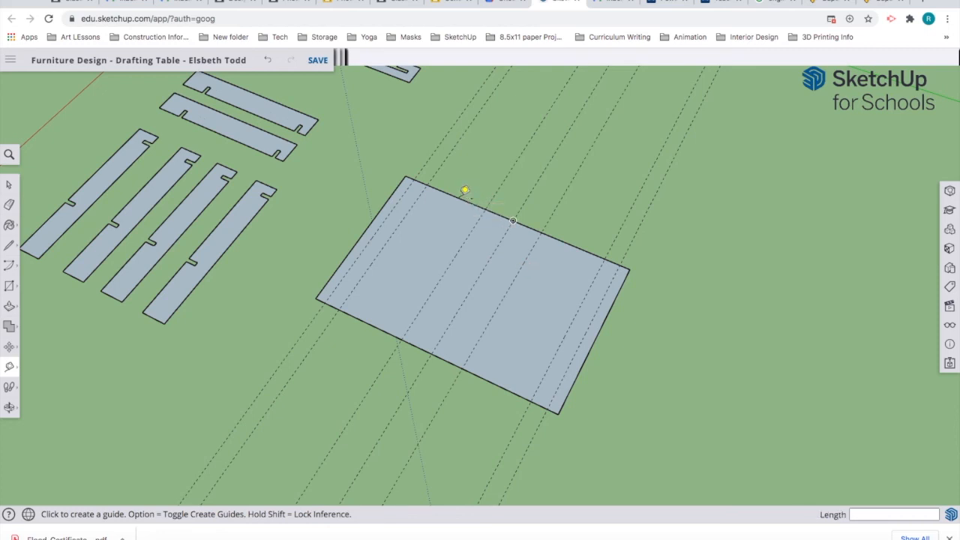
Step: Place a guide 4" below the top edge and another 1" beyond it
click(449, 194)
click(461, 201)
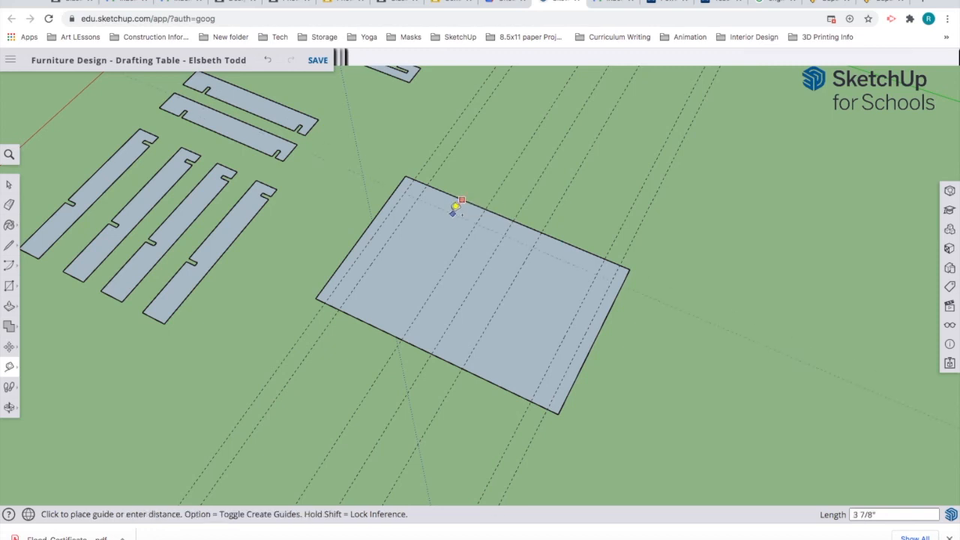
text(4)
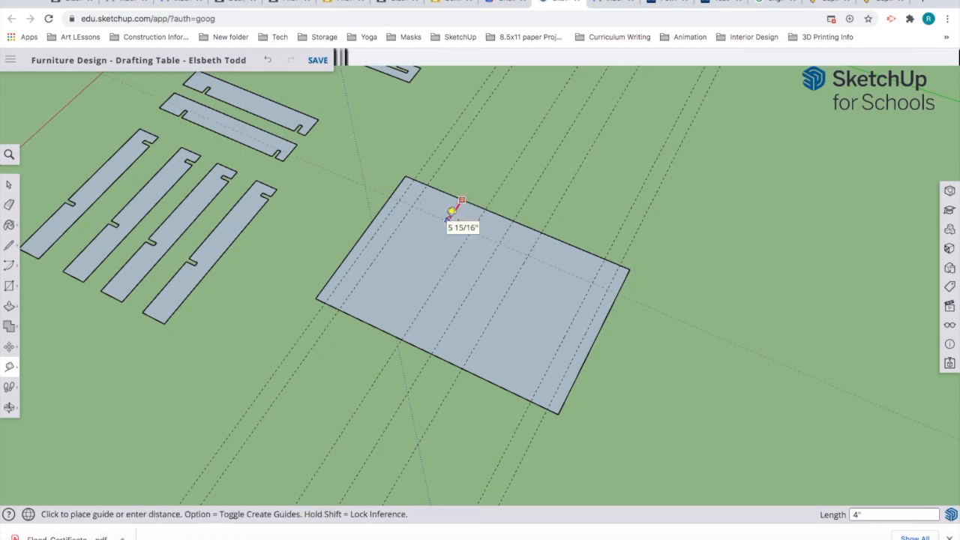
key(Return)
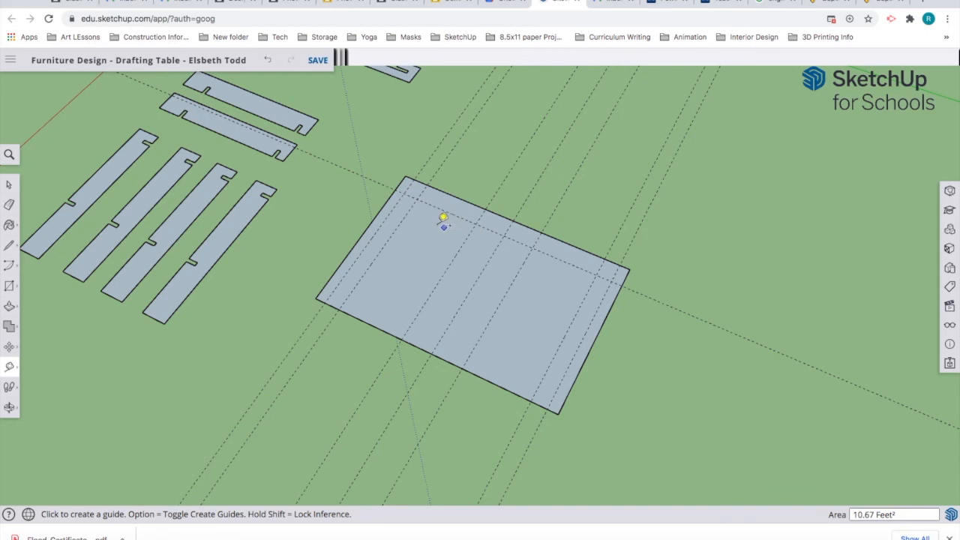
click(446, 212)
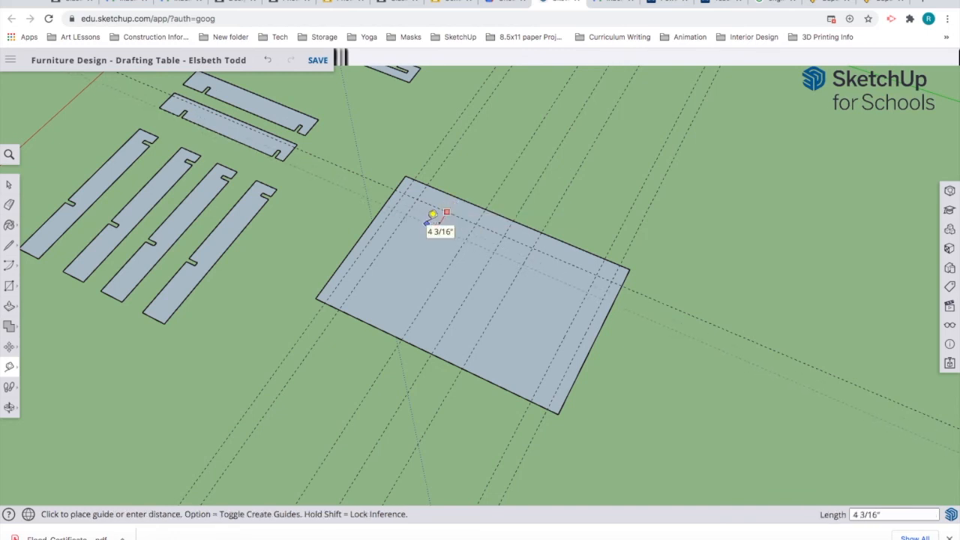
key(Return)
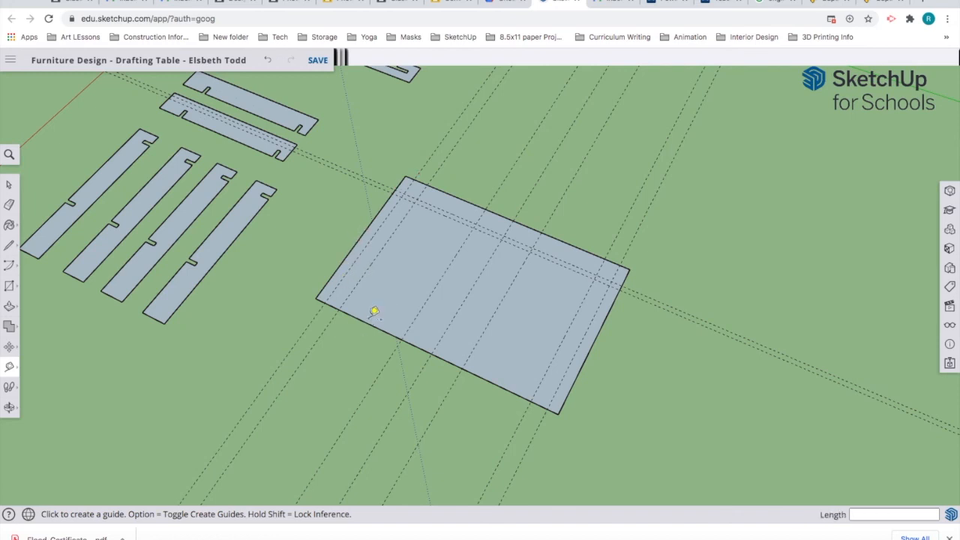
Step: Add a guide 6" inside the lower long edge and one 2" from the top edge
click(365, 321)
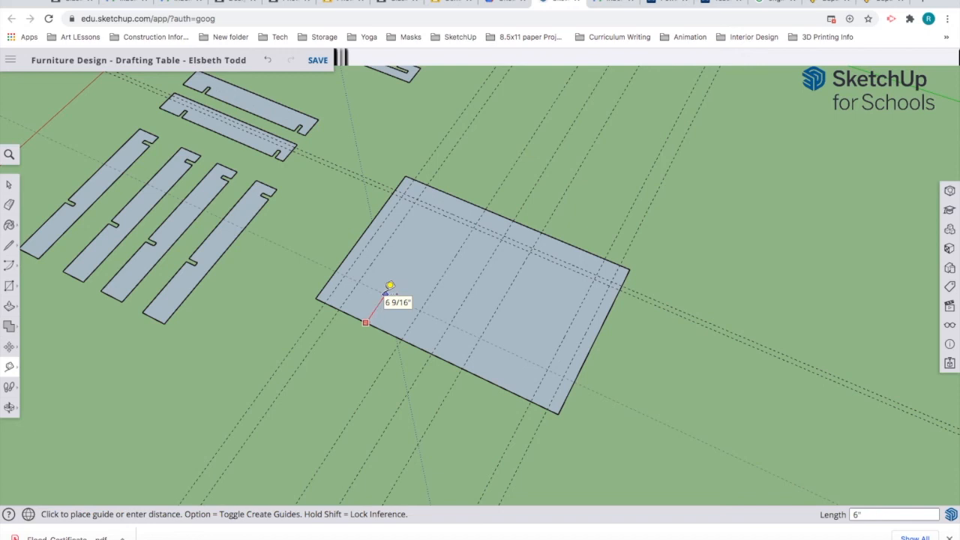
click(390, 285)
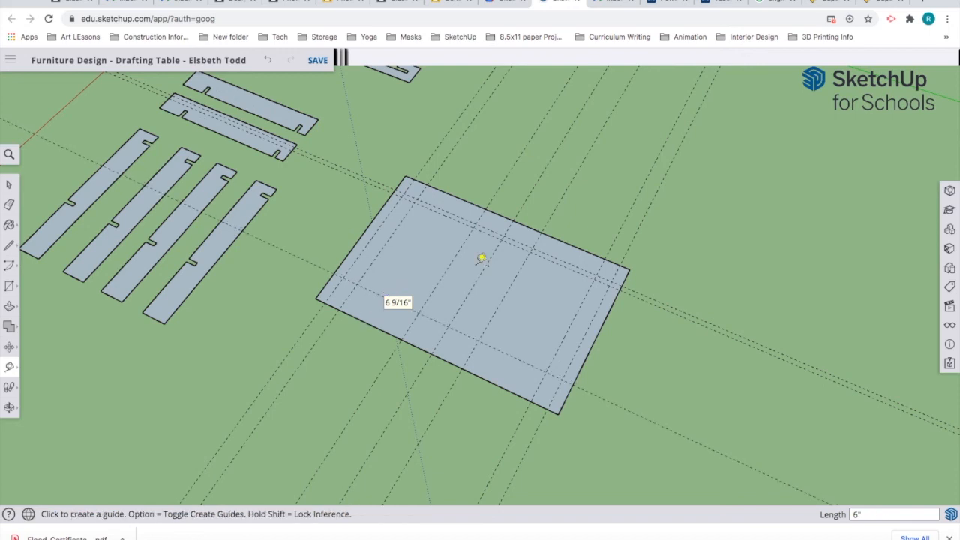
click(592, 251)
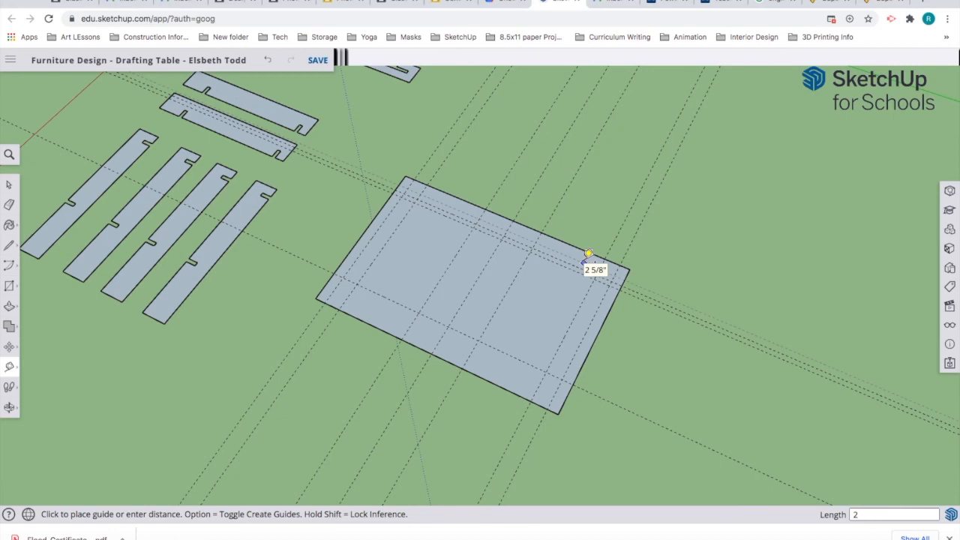
text(2)
key(Return)
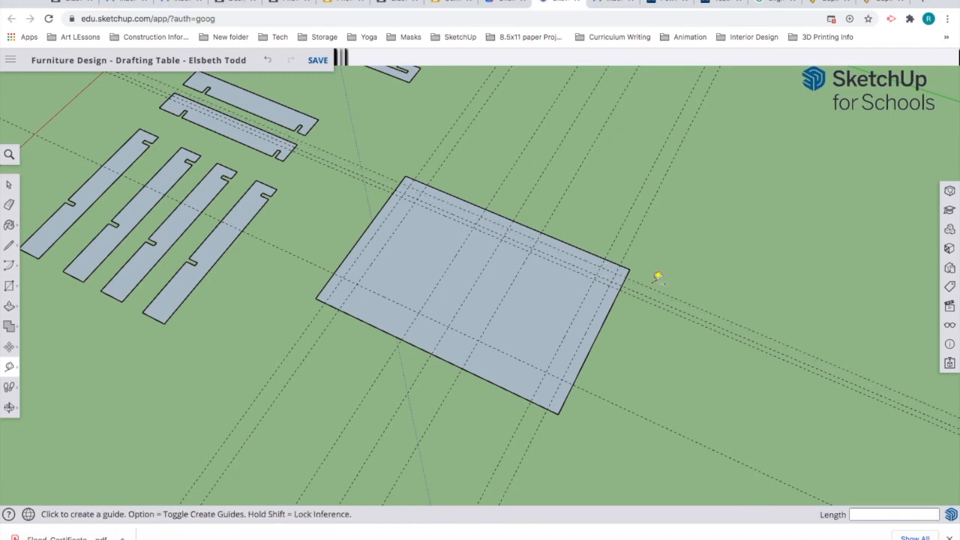
Step: Zoom in and add guides at a 3/4" offset near the top corner and the left end
scroll(657, 276, up, 4)
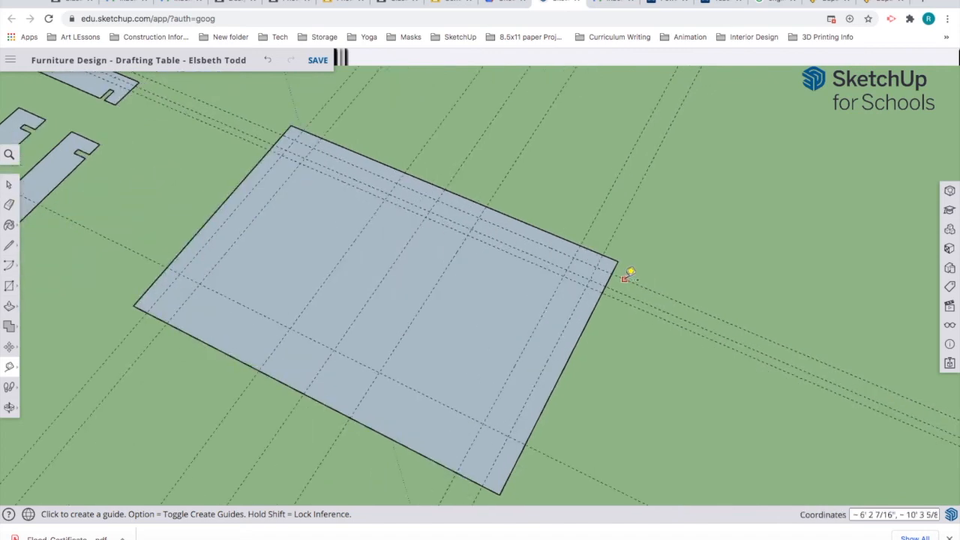
click(624, 278)
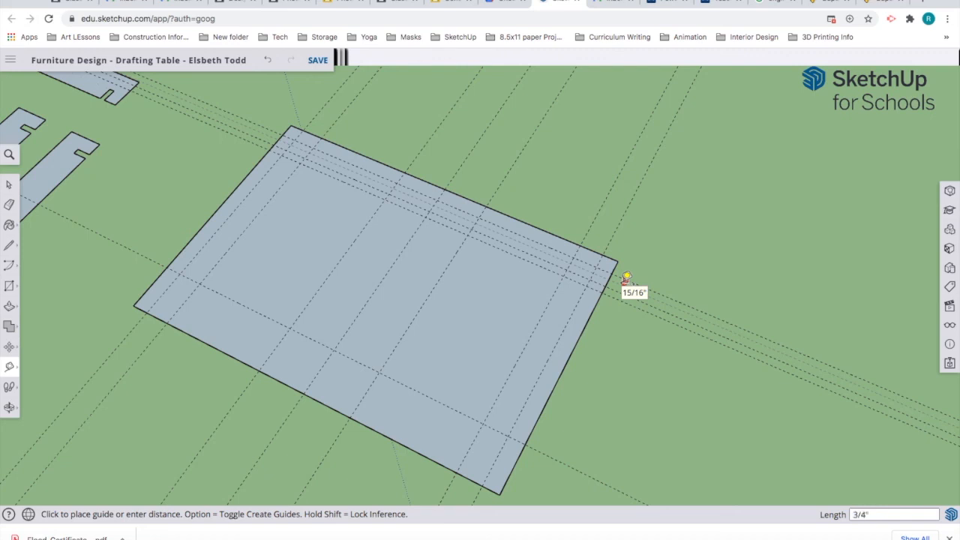
click(626, 277)
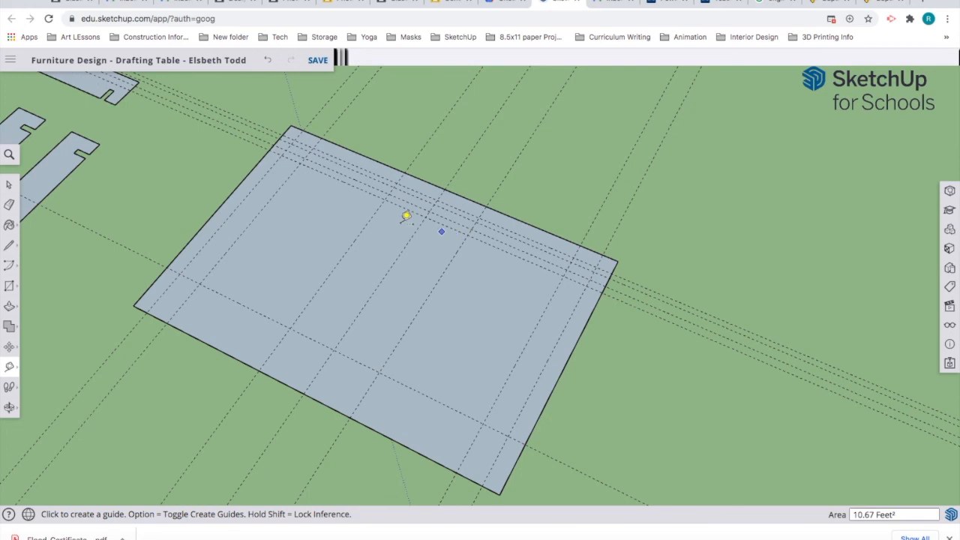
click(199, 270)
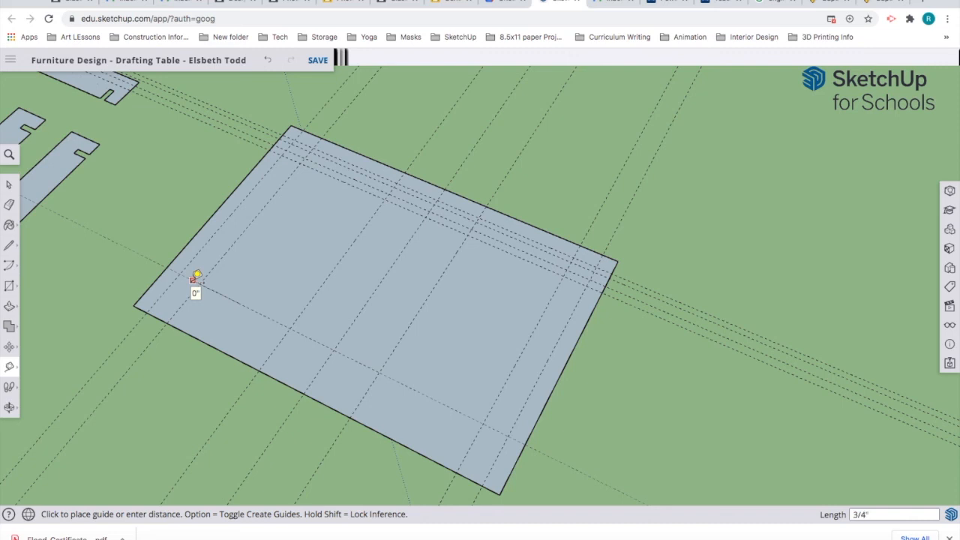
key(Return)
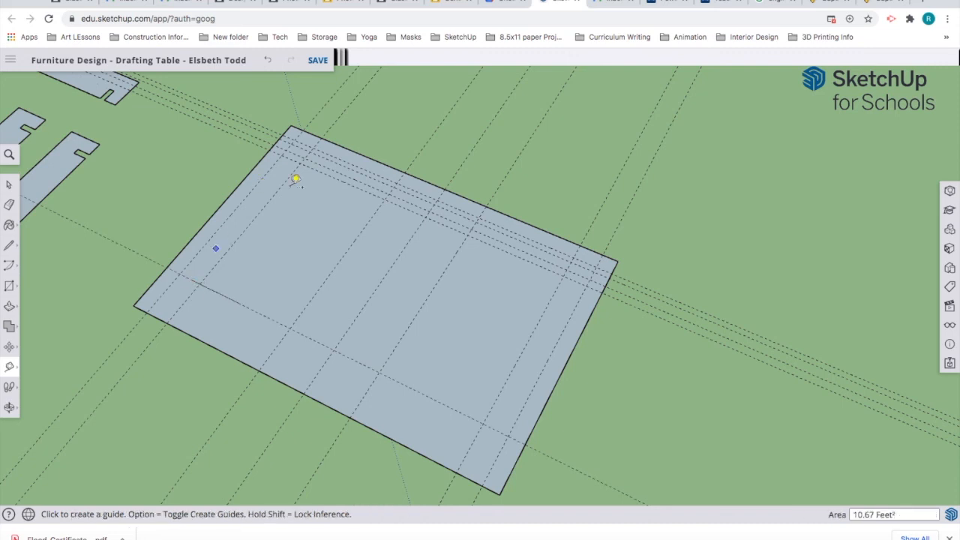
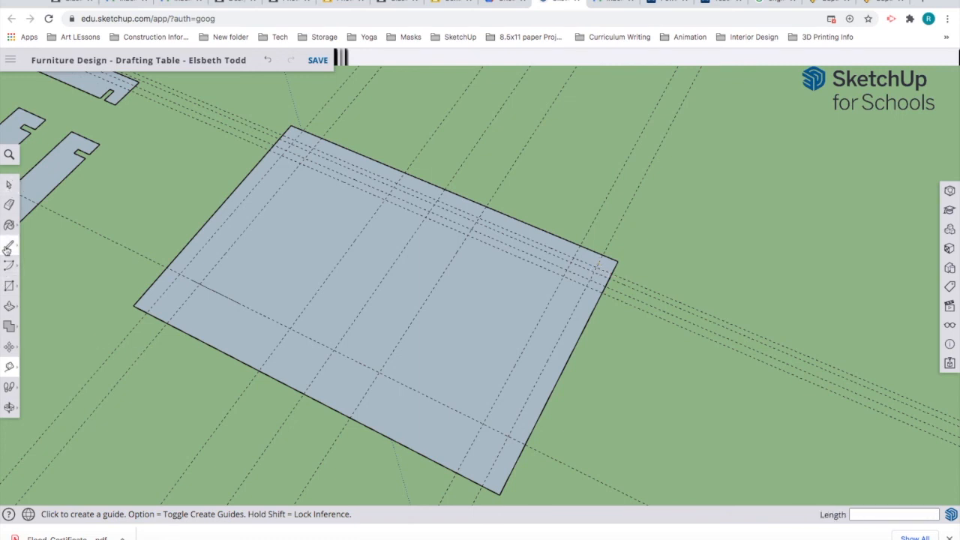
Step: Offset a new tabletop guide 3/4" from an existing guide with the Tape Measure
click(9, 245)
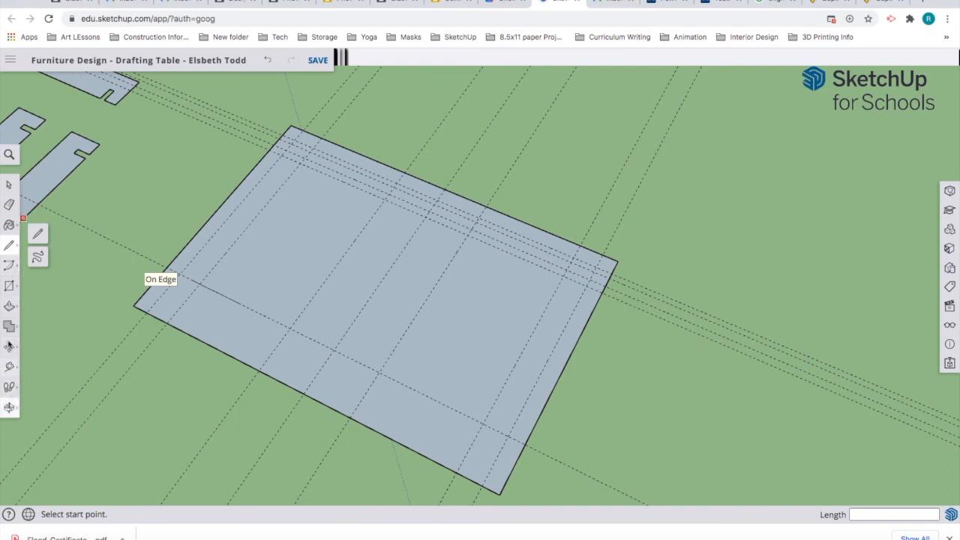
click(9, 367)
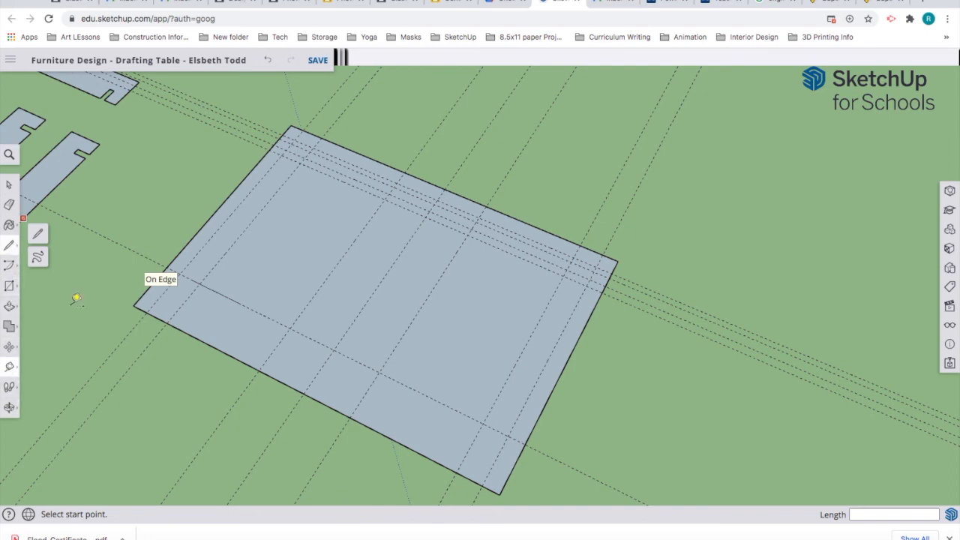
click(257, 314)
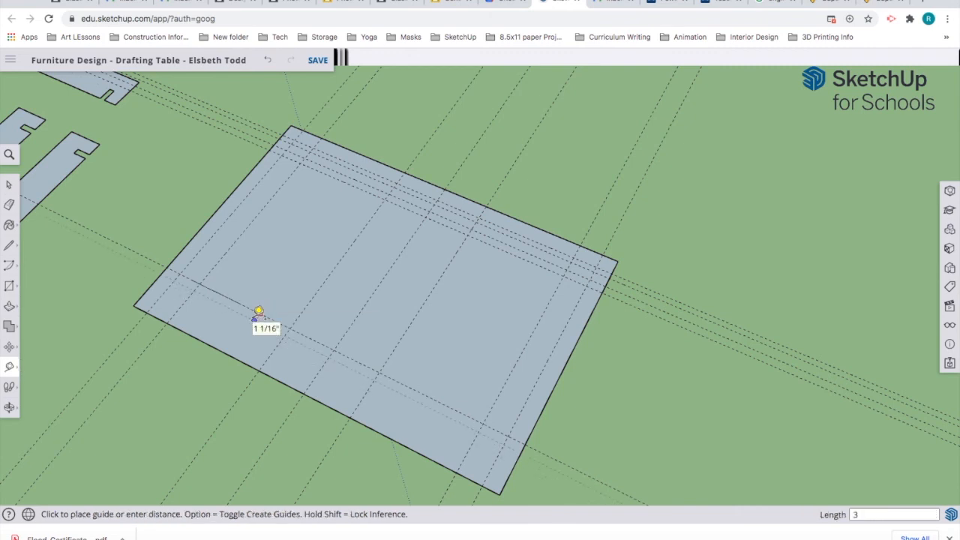
text(3/4)
key(Return)
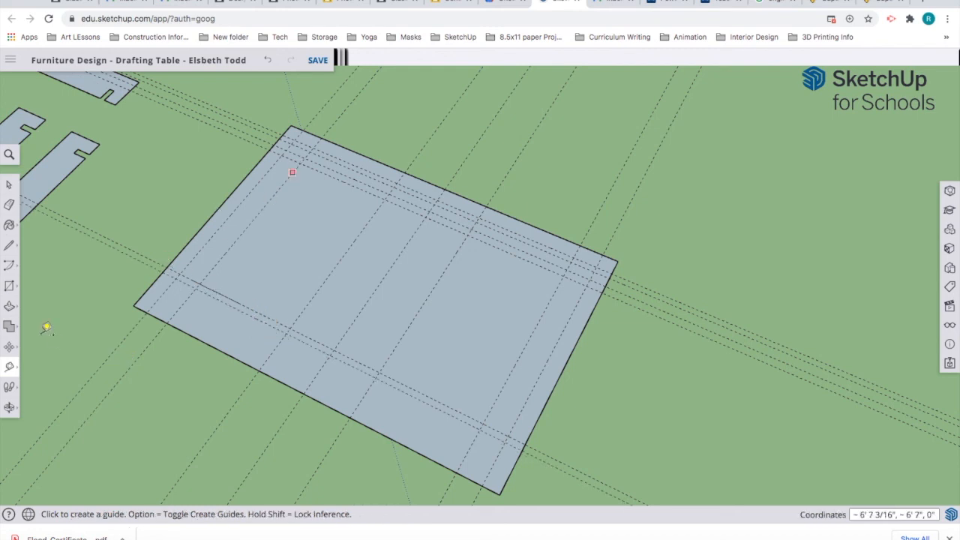
click(9, 249)
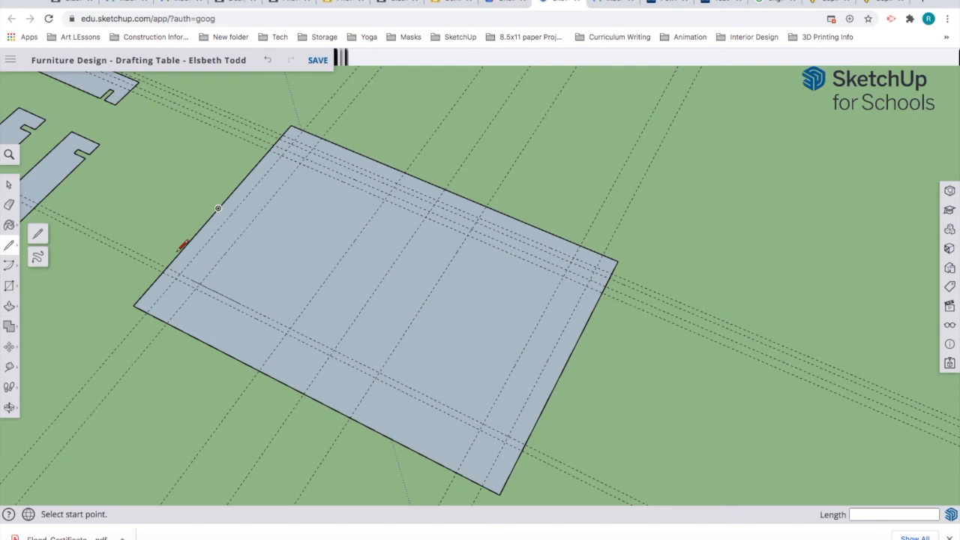
Step: Draw the left inset edge from the lower-left guide intersection to the top guide intersection
click(166, 323)
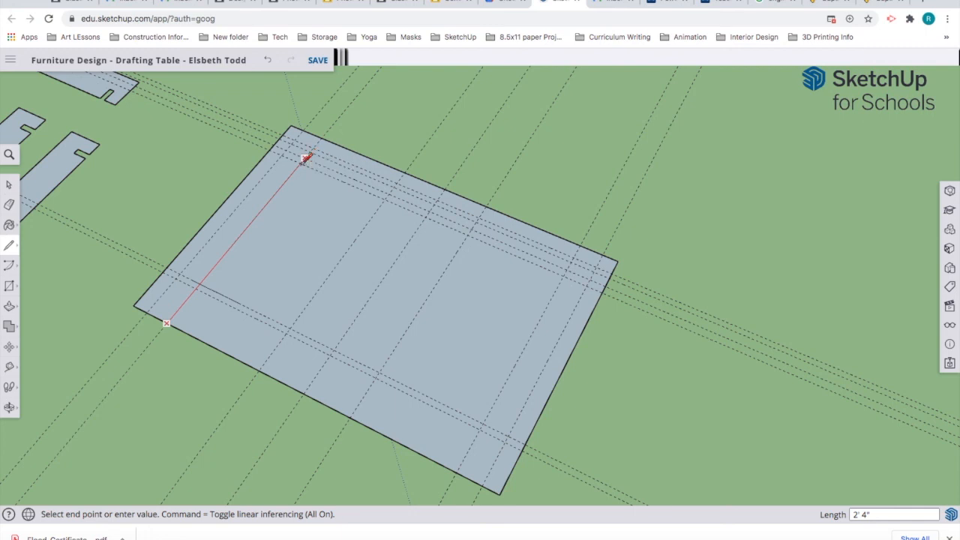
click(300, 162)
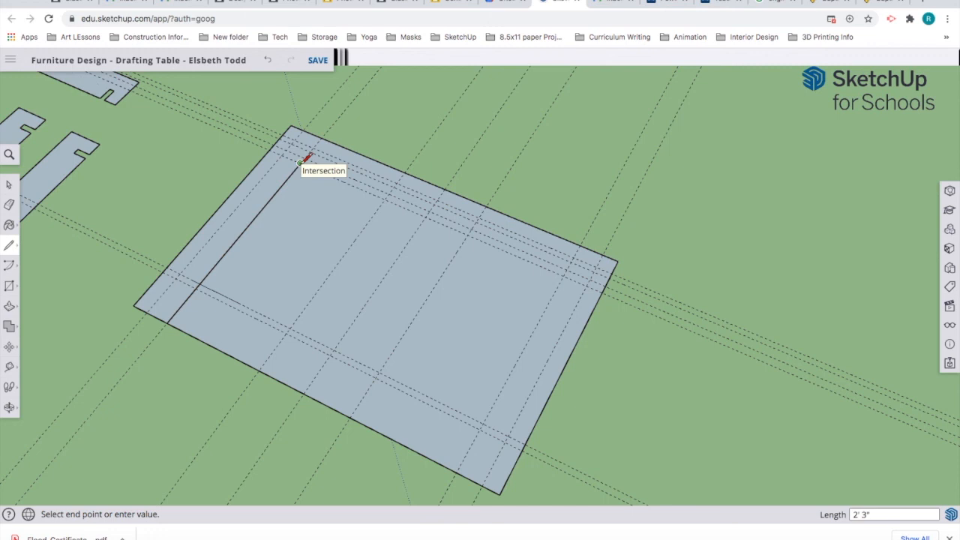
key(Escape)
Step: Trace the right inset edge and the top inset edge along the guide intersections
click(456, 471)
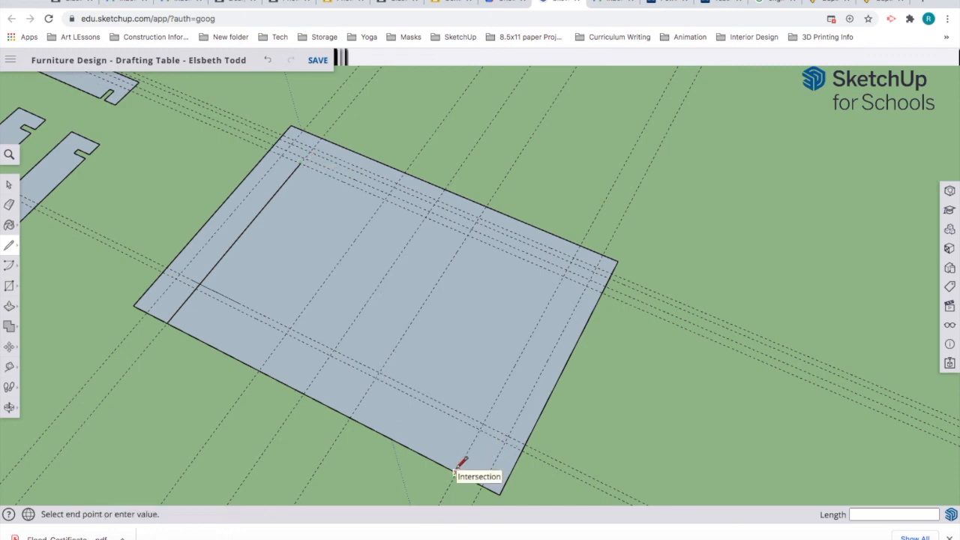
click(562, 276)
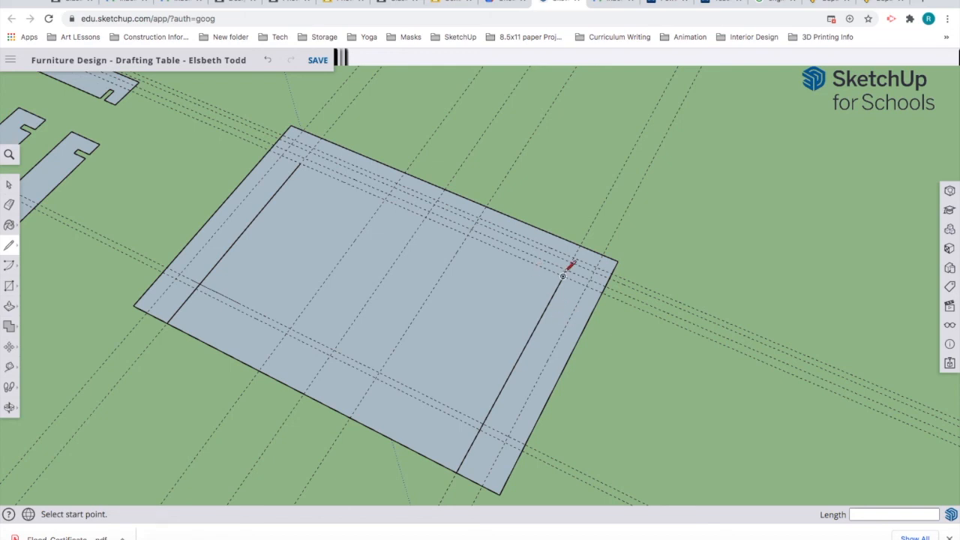
click(562, 276)
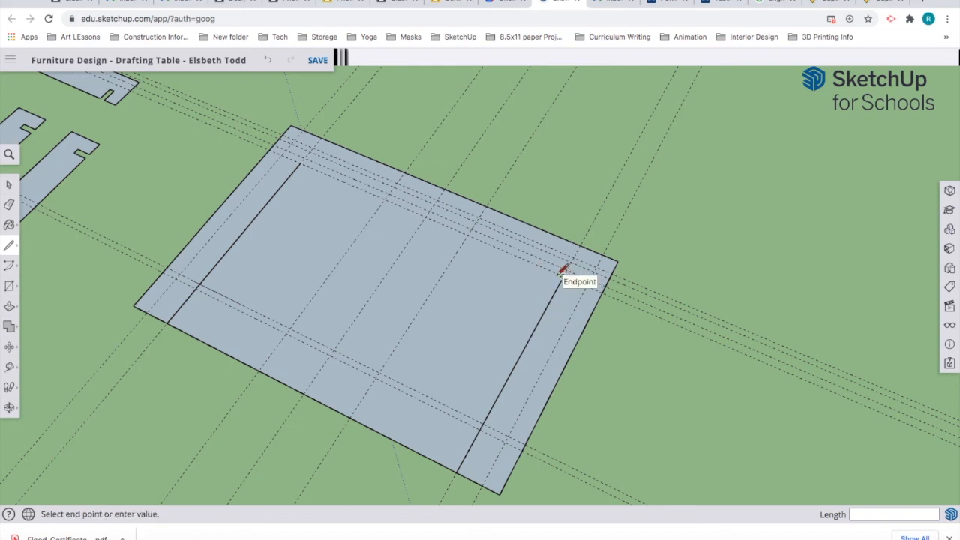
click(467, 235)
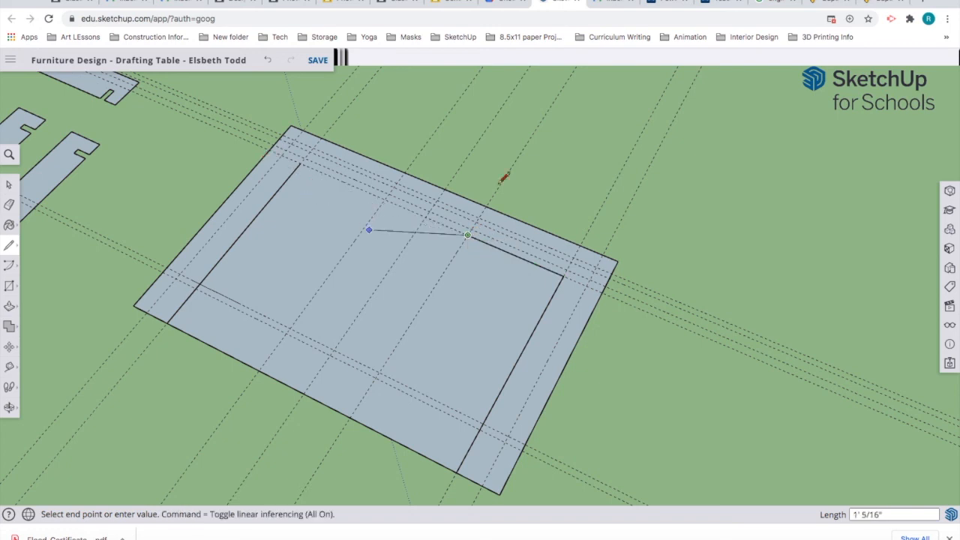
key(Escape)
click(300, 163)
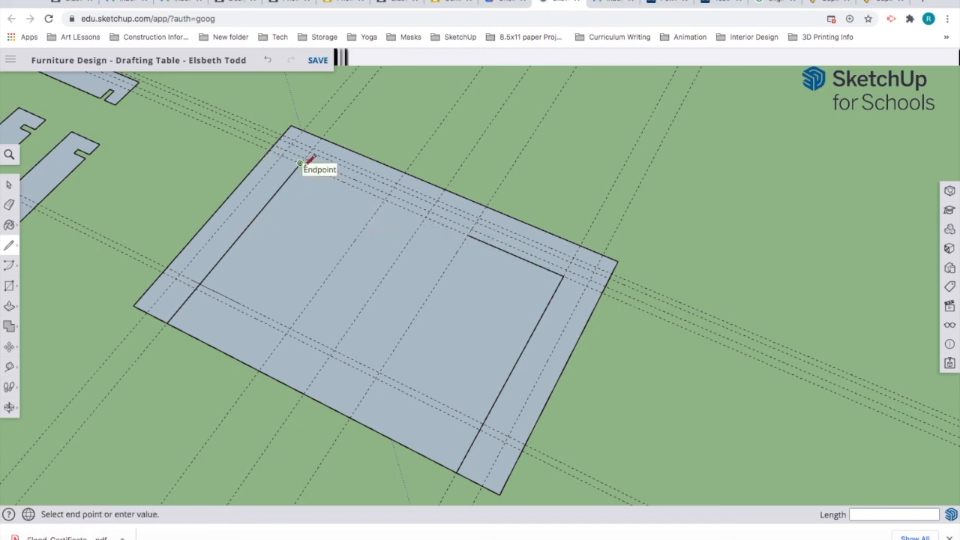
click(383, 198)
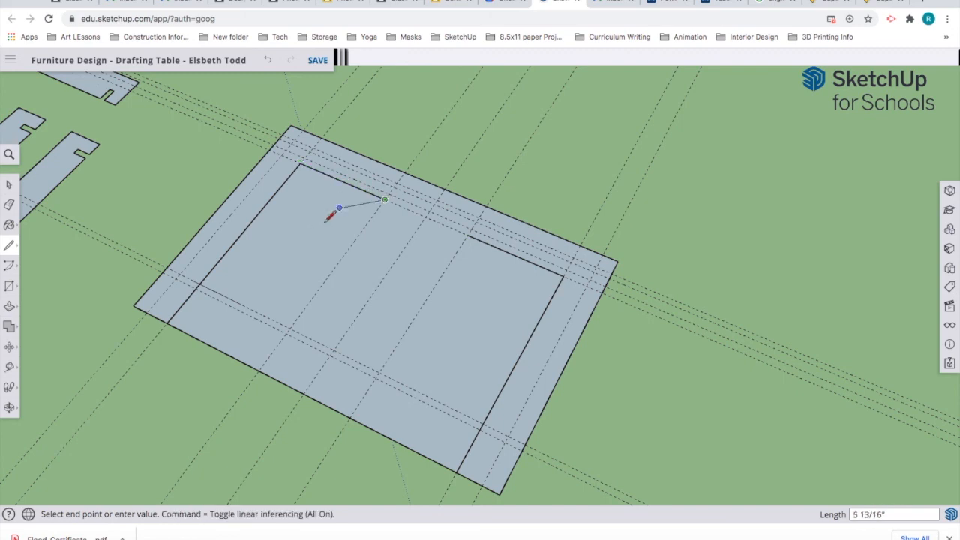
key(Escape)
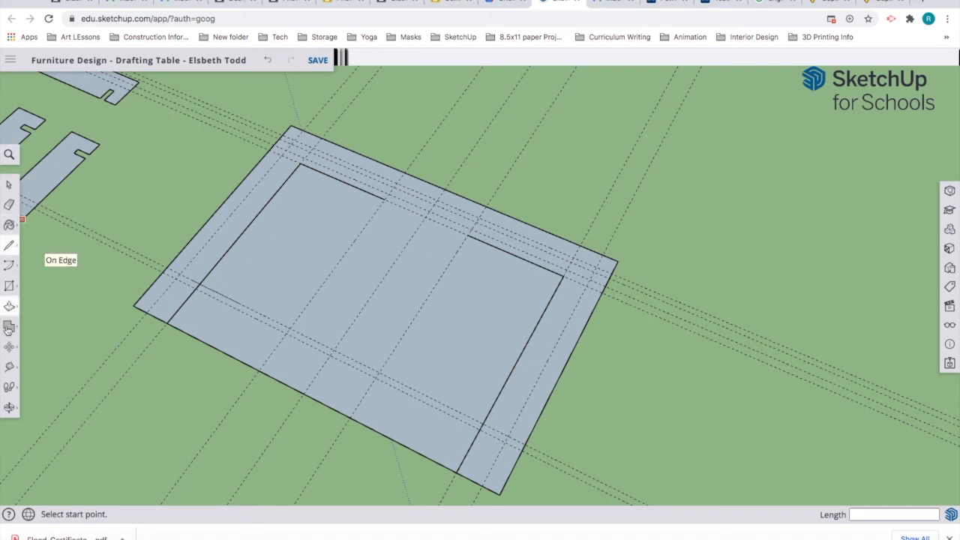
Step: Outline the first small notch on the tabletop's left edge at the guide intersection
click(9, 367)
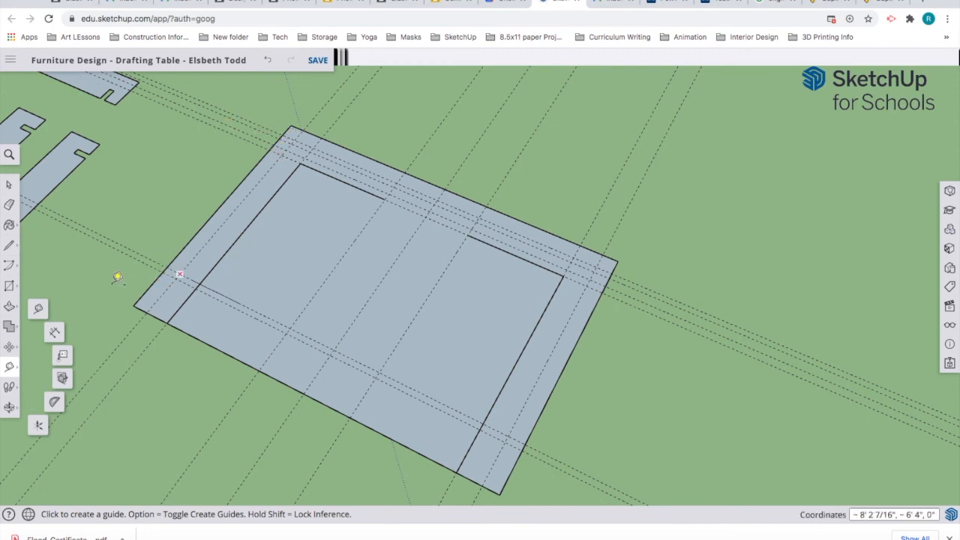
click(10, 247)
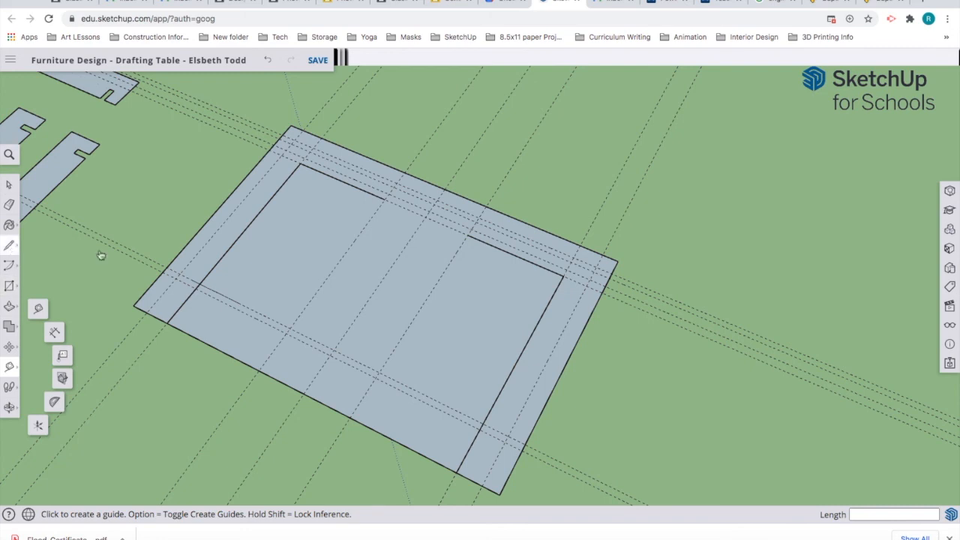
click(167, 267)
click(180, 273)
scroll(180, 274, up, 5)
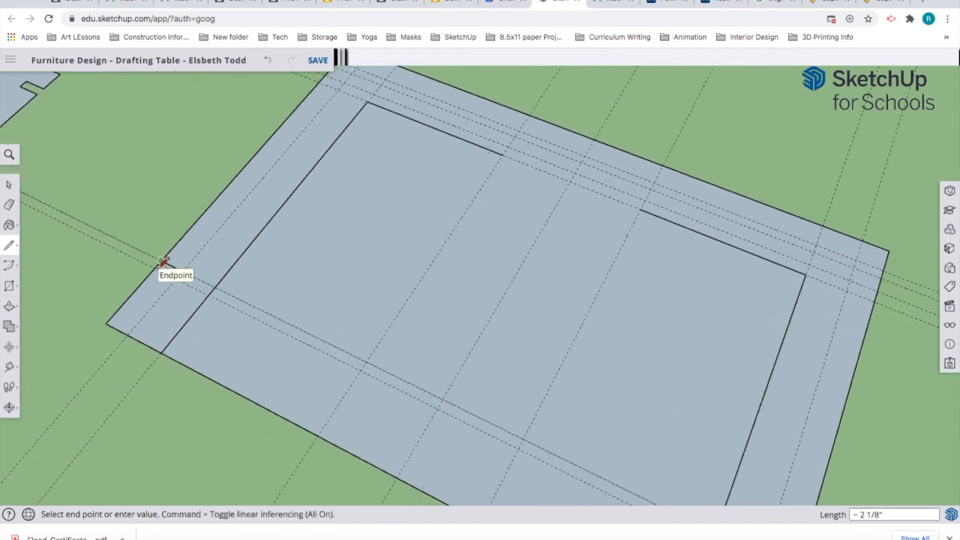
click(161, 267)
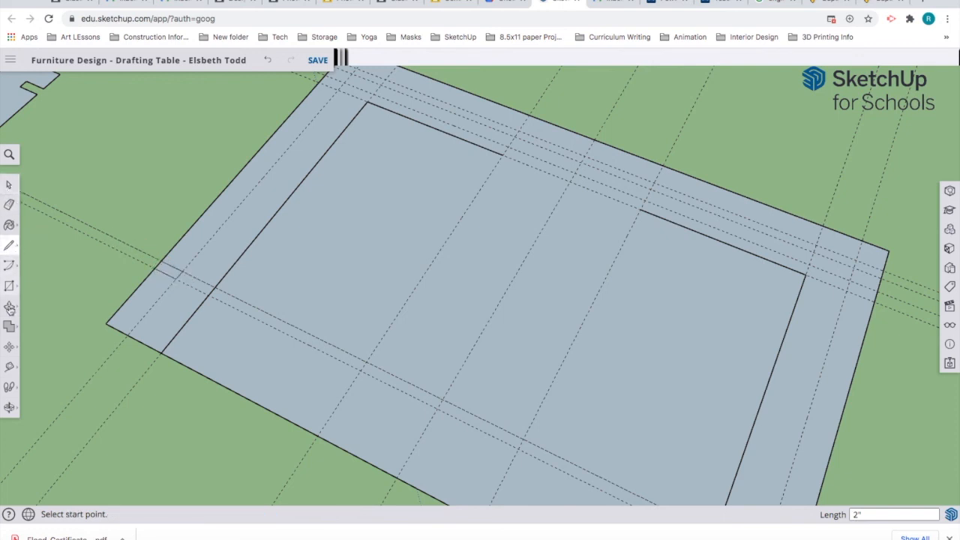
click(9, 205)
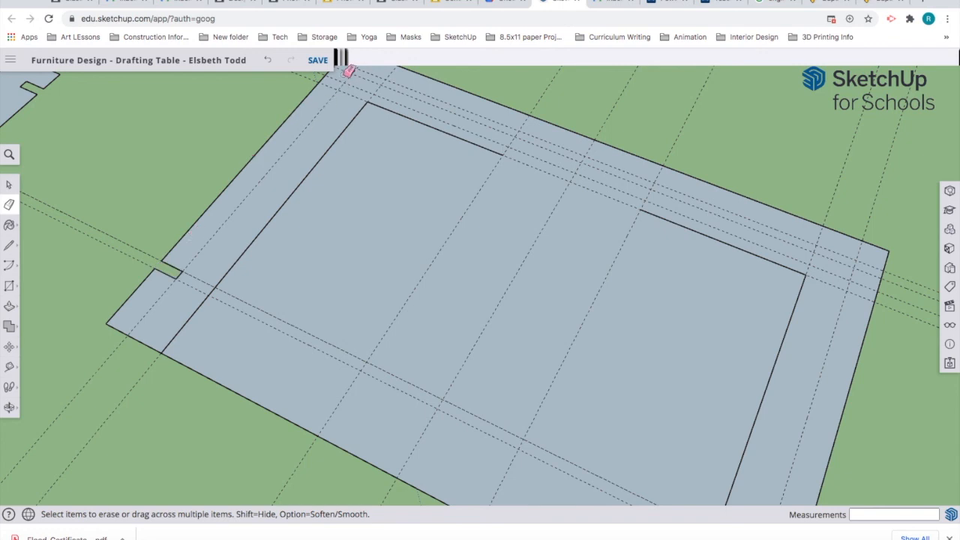
Step: Outline a 3/4" notch at the tabletop's top corner and erase its outer edge
scroll(367, 78, up, 1)
middle_drag(368, 78, 290, 165)
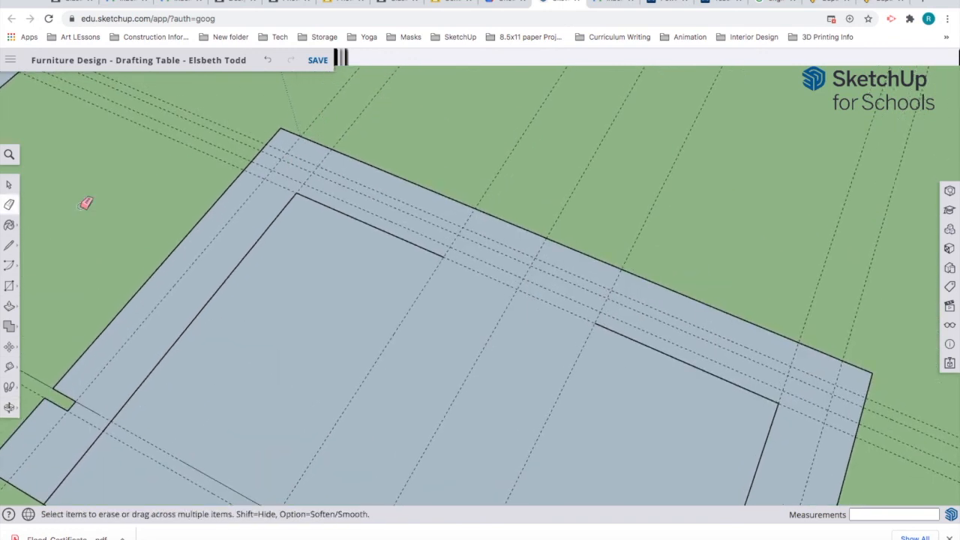
click(10, 247)
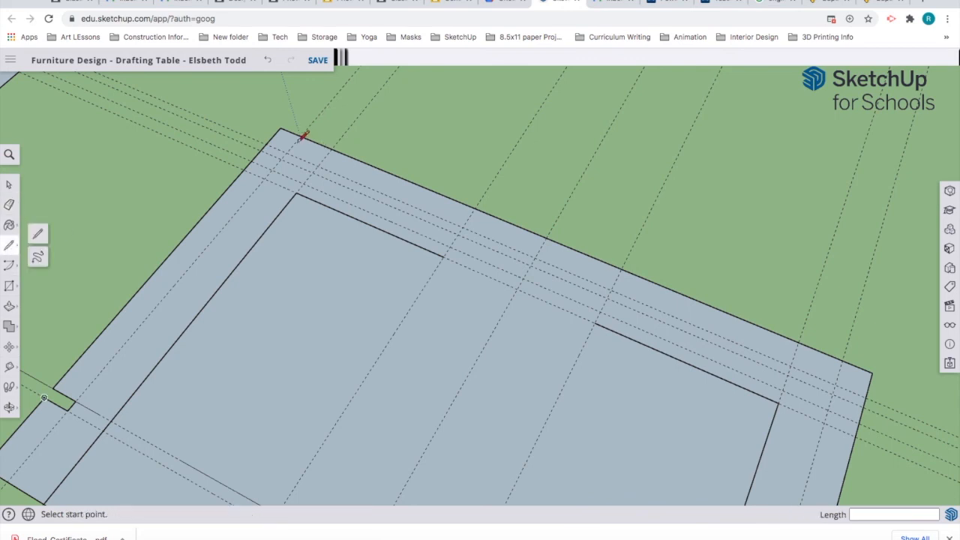
click(266, 143)
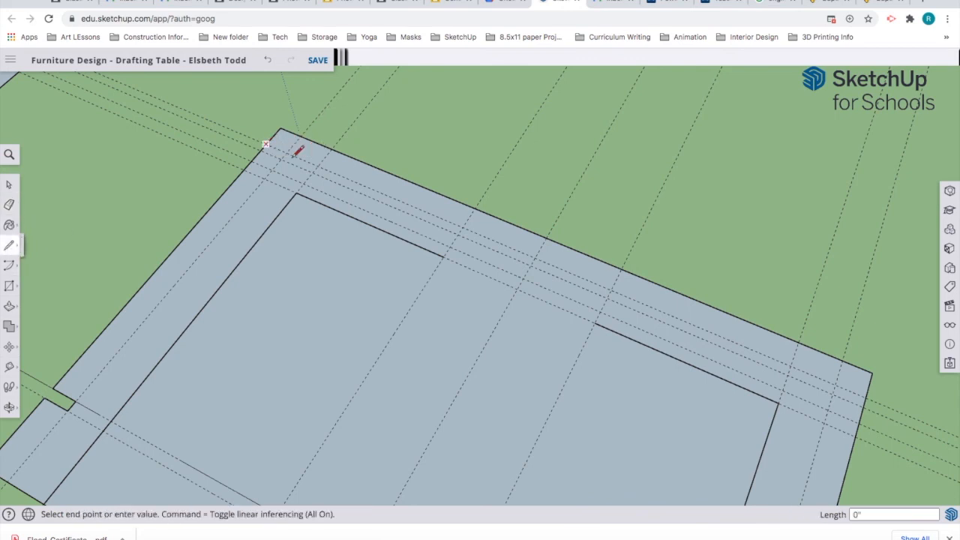
click(285, 153)
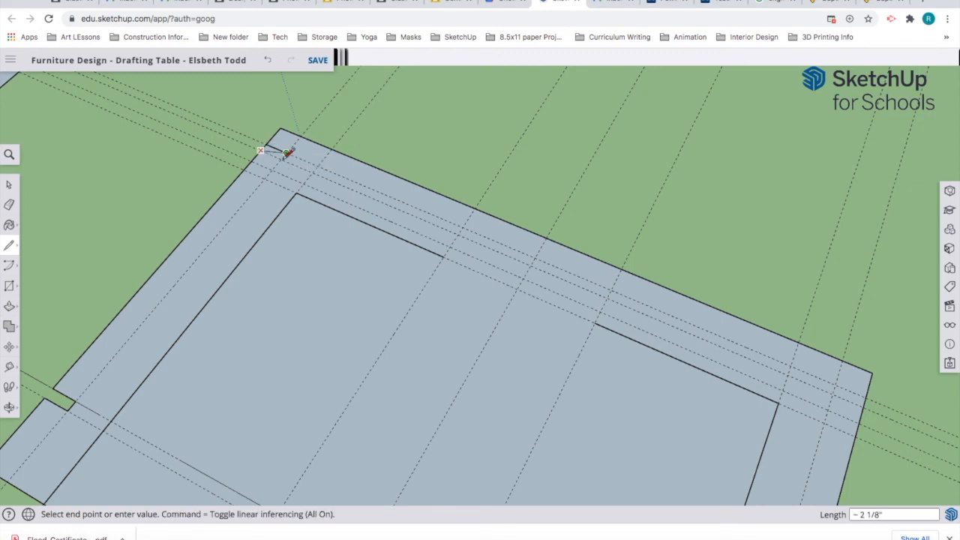
scroll(297, 136, up, 4)
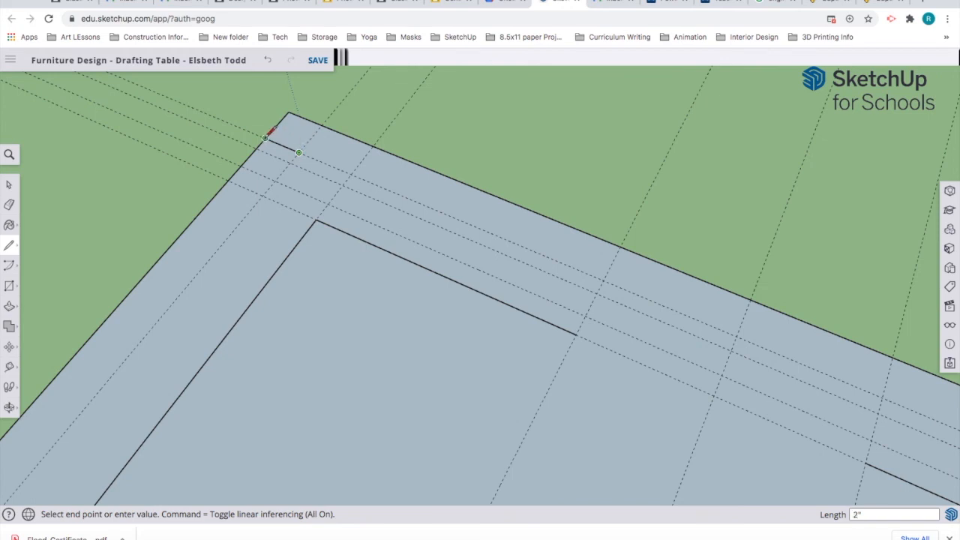
click(291, 163)
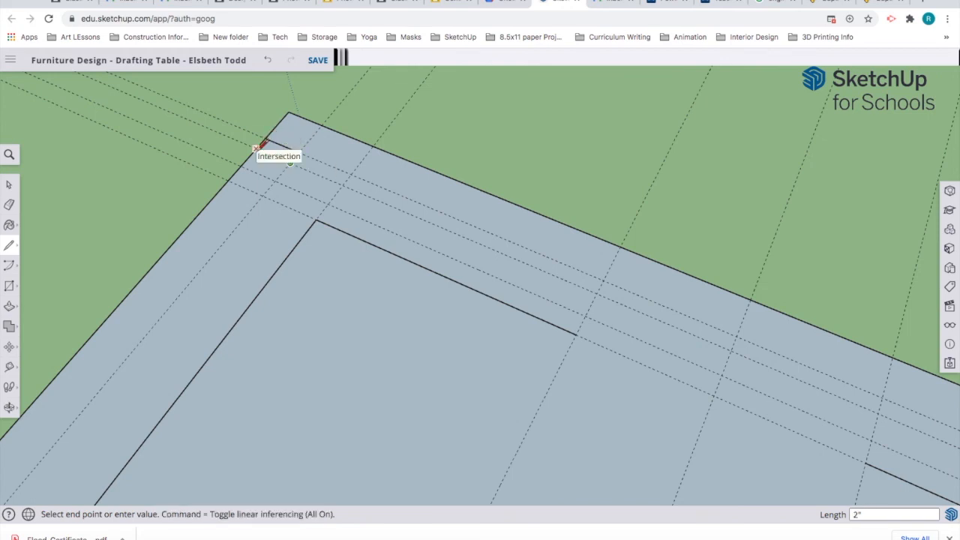
click(256, 148)
click(9, 204)
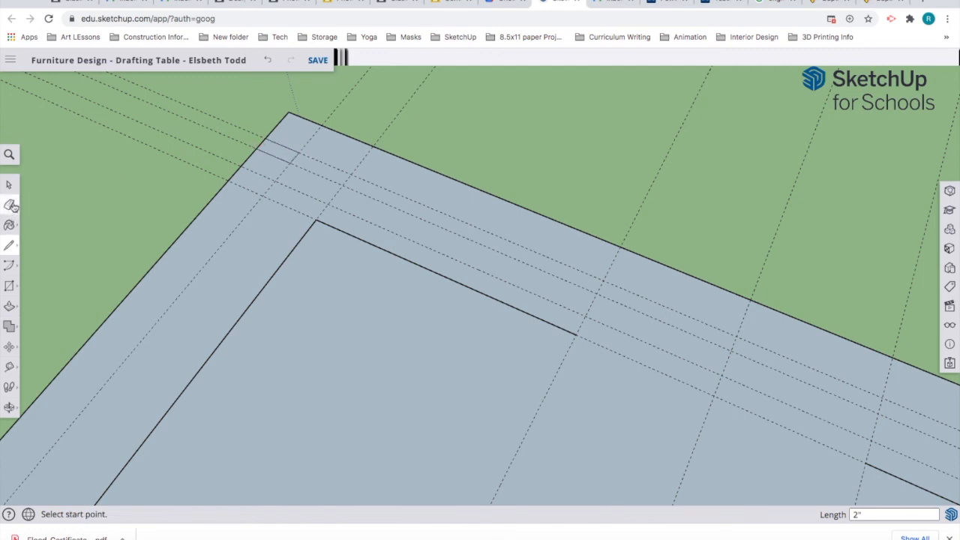
click(268, 141)
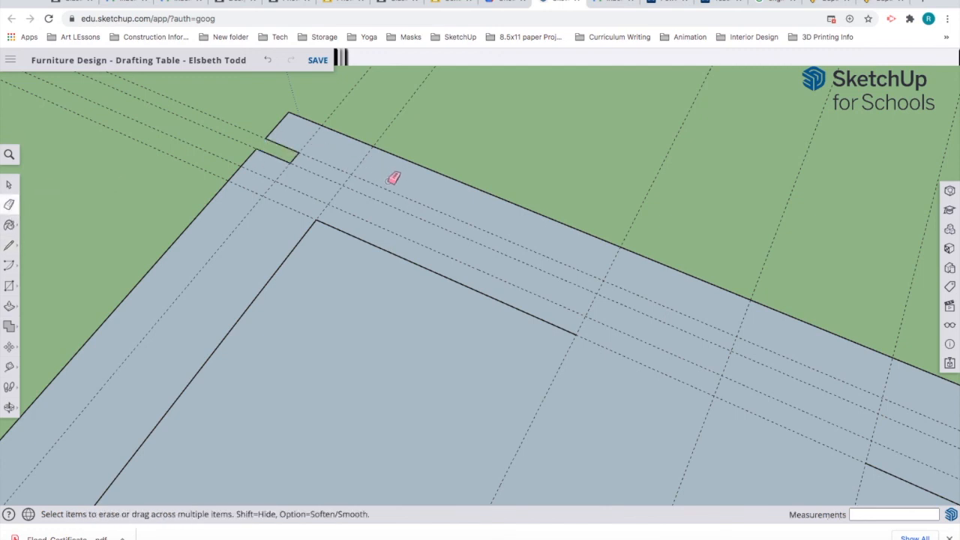
scroll(390, 173, down, 6)
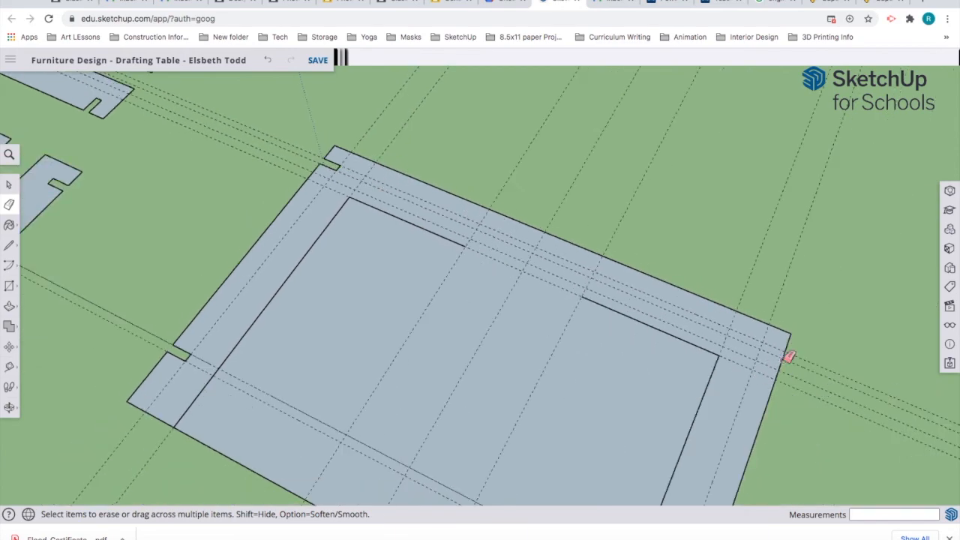
Step: Outline the first right-corner notch and erase its corner edge to open it
scroll(789, 357, up, 1)
scroll(789, 357, up, 4)
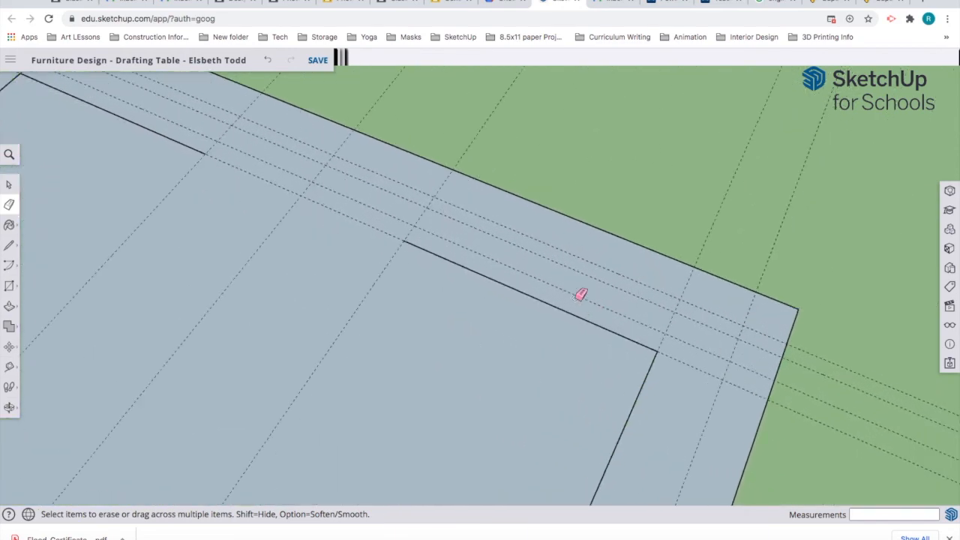
click(9, 245)
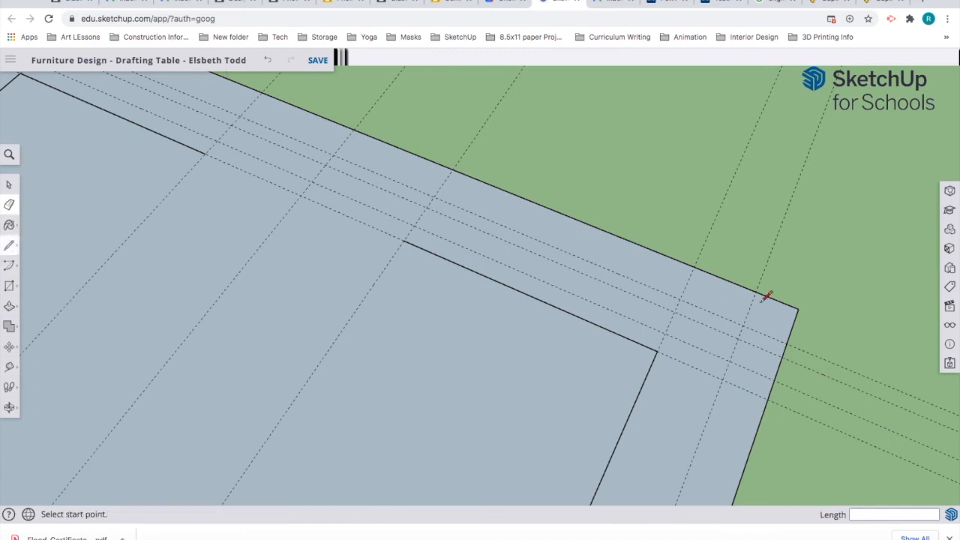
click(786, 344)
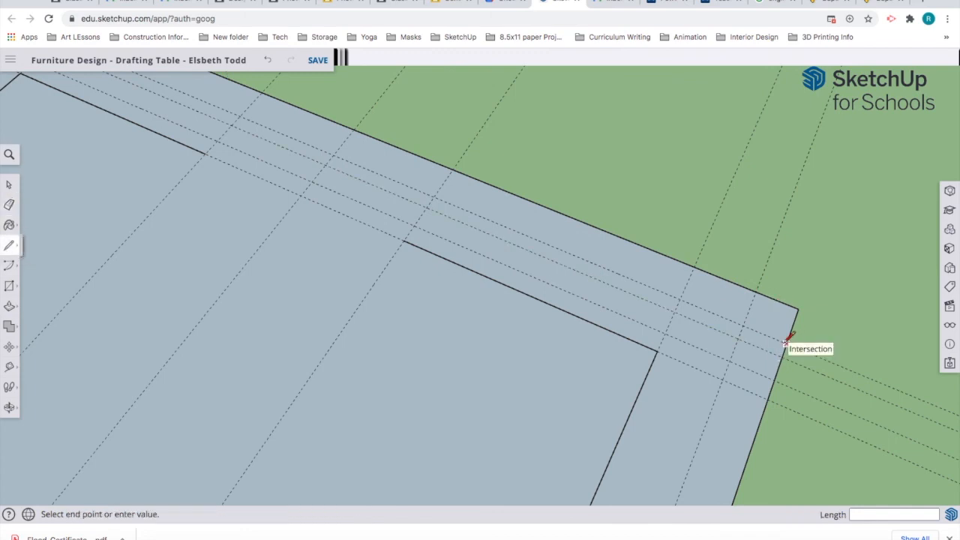
click(743, 326)
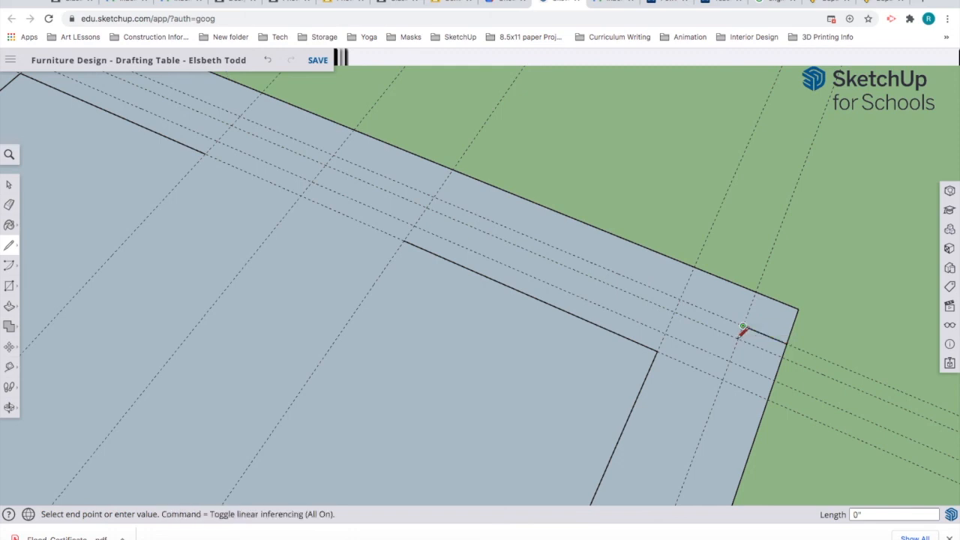
click(785, 350)
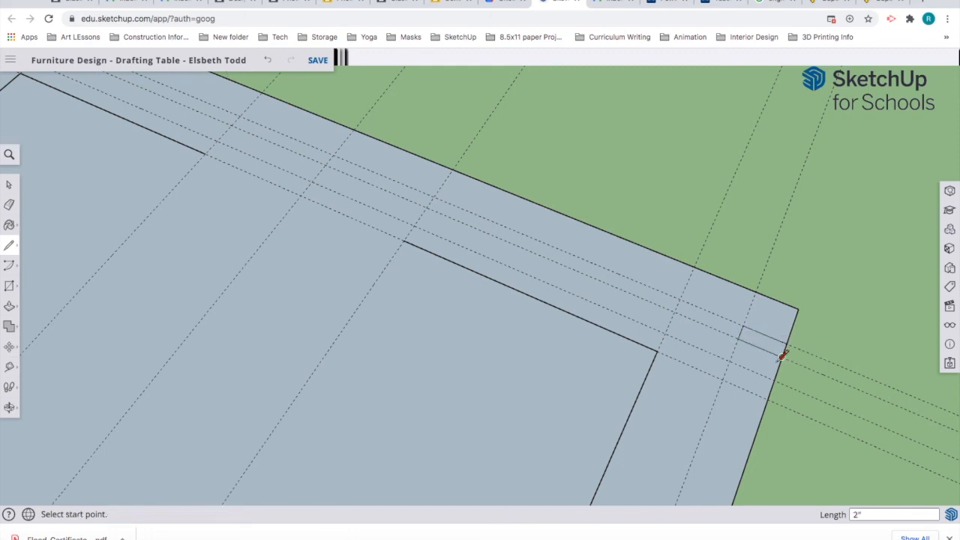
key(e)
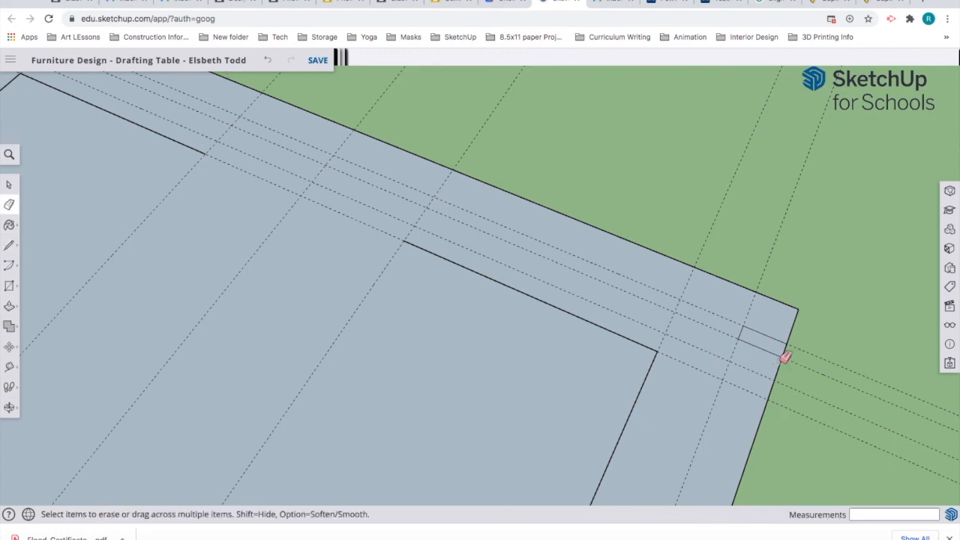
click(791, 349)
Step: Cut the second notch at the tabletop's lower-right corner by outlining it and erasing the edge
scroll(765, 386, down, 4)
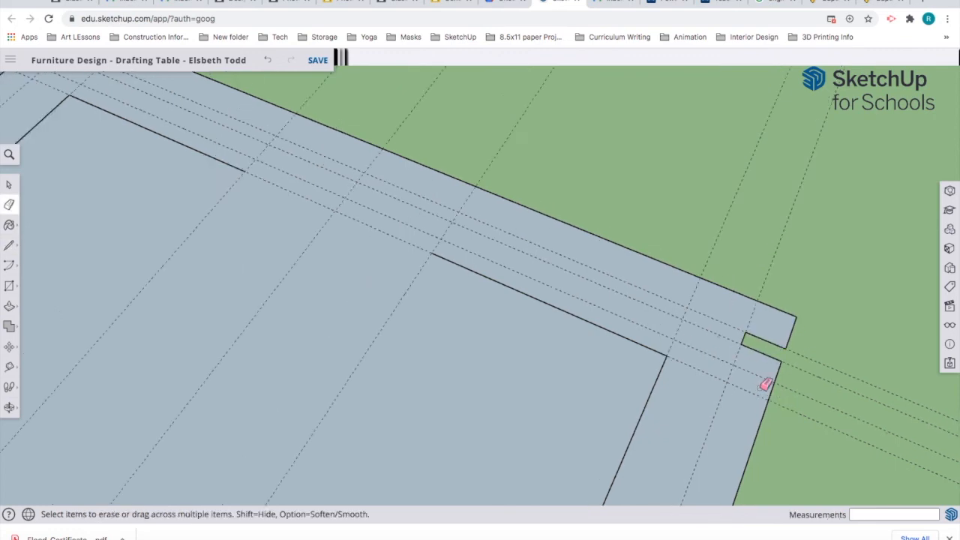
scroll(751, 383, down, 8)
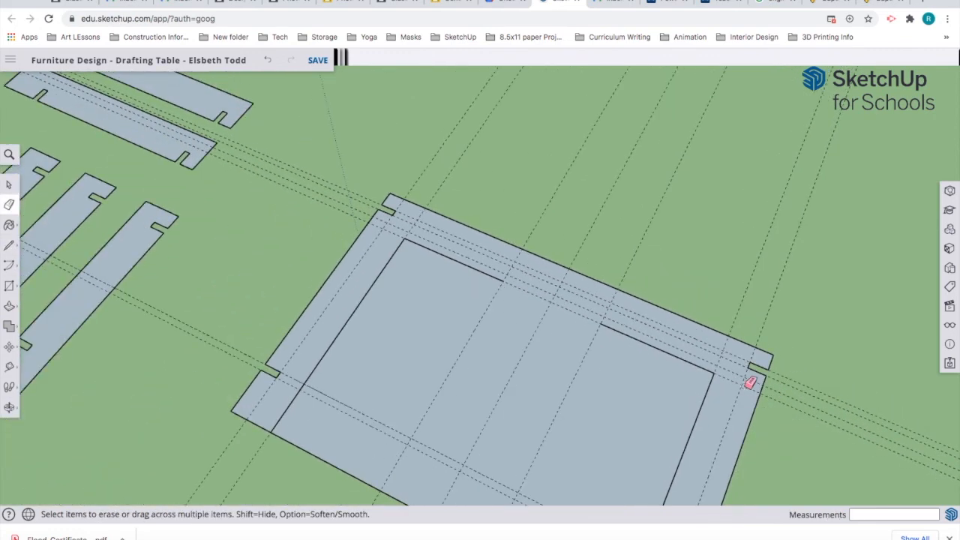
scroll(749, 384, down, 2)
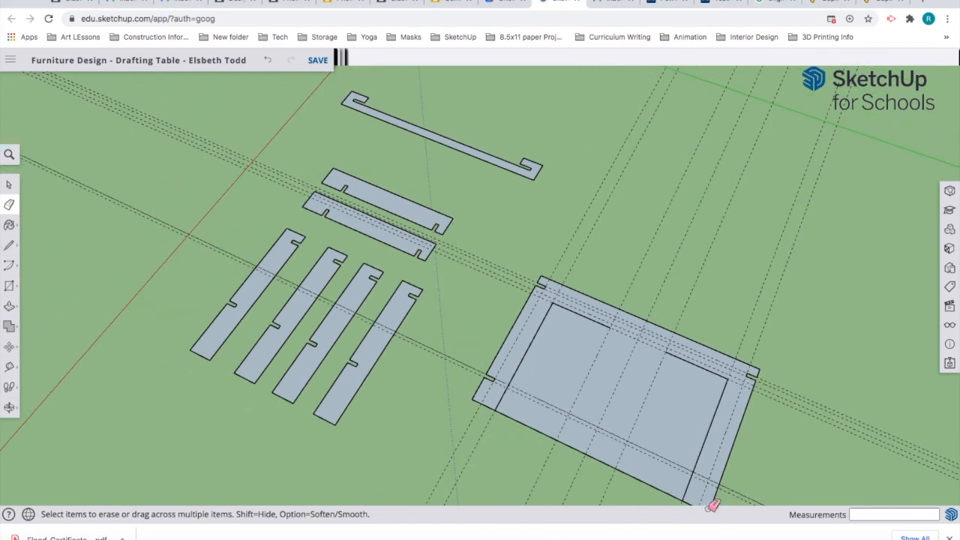
shift+middle_drag(716, 496, 691, 403)
scroll(697, 392, up, 6)
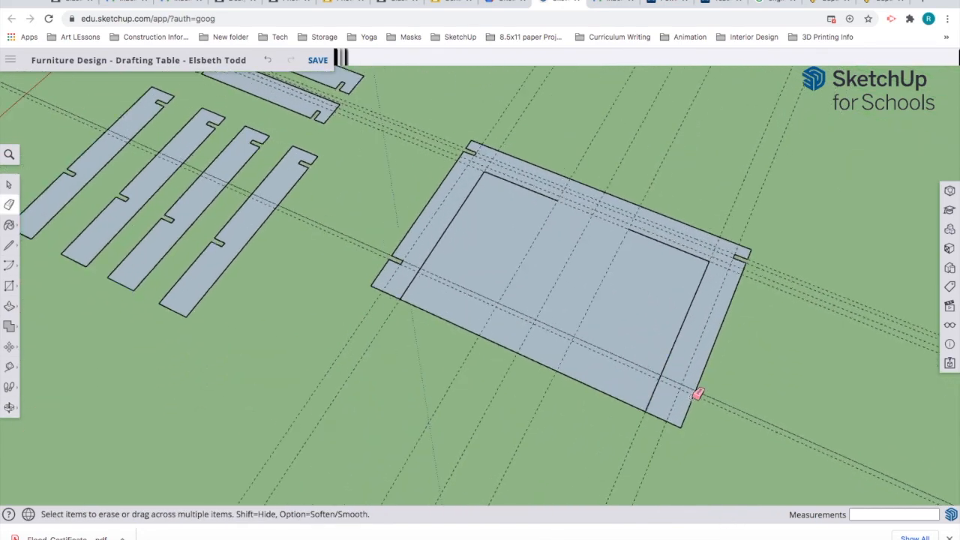
click(9, 245)
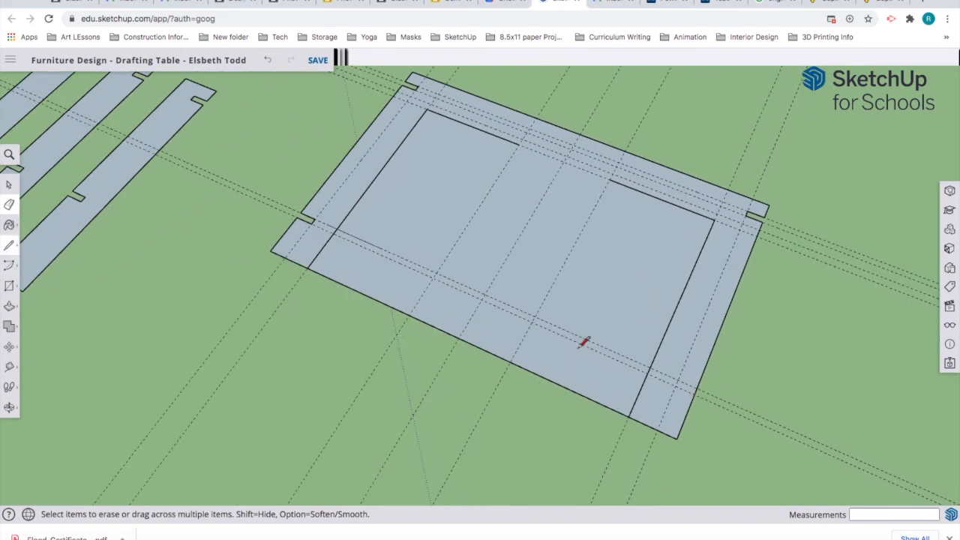
click(696, 388)
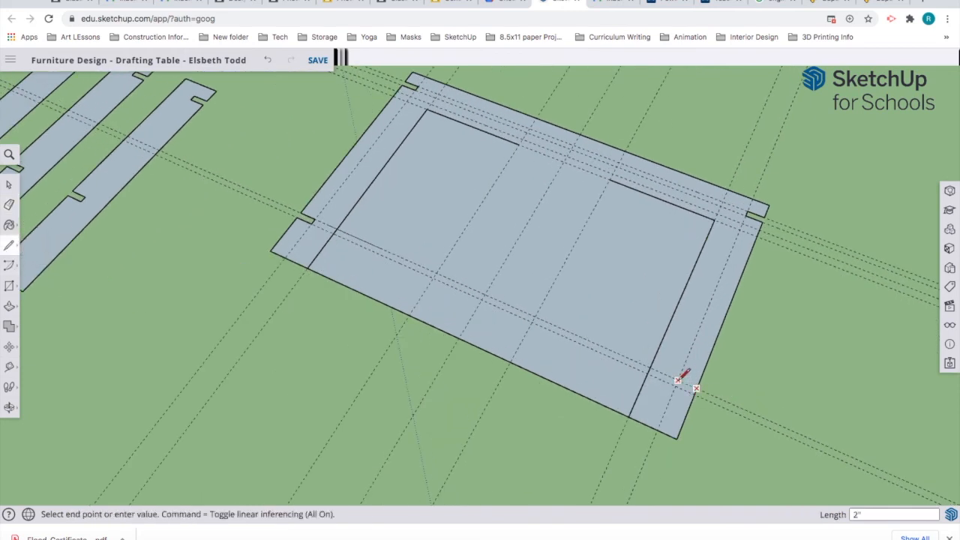
click(678, 380)
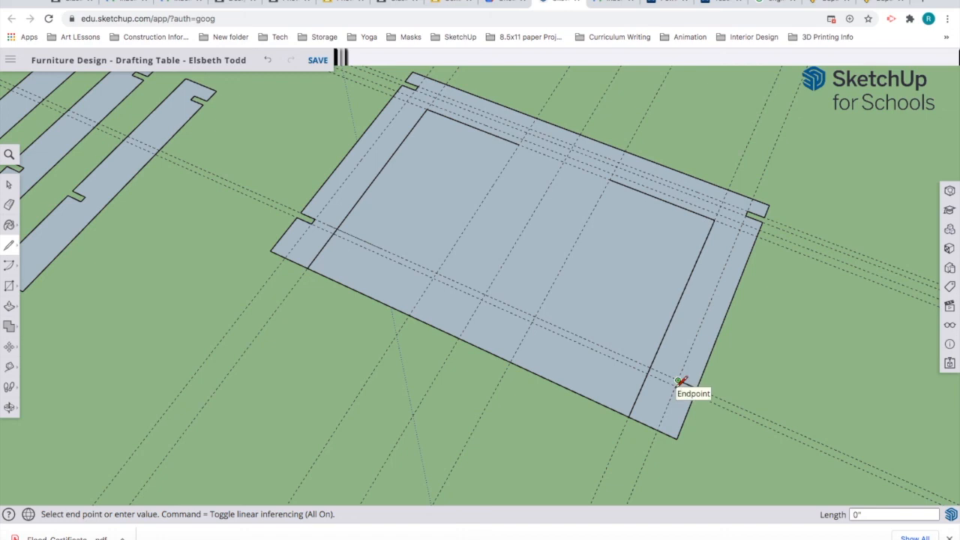
scroll(680, 381, up, 3)
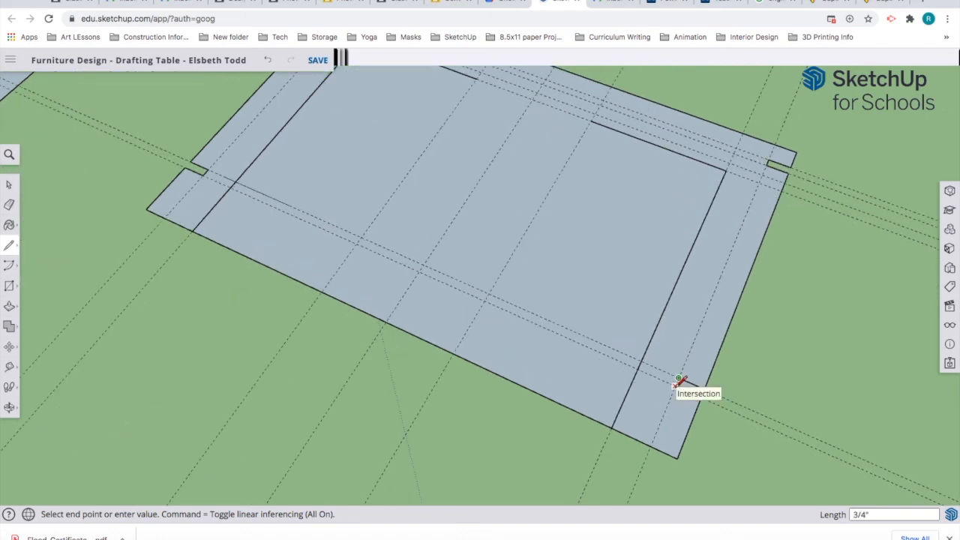
click(705, 390)
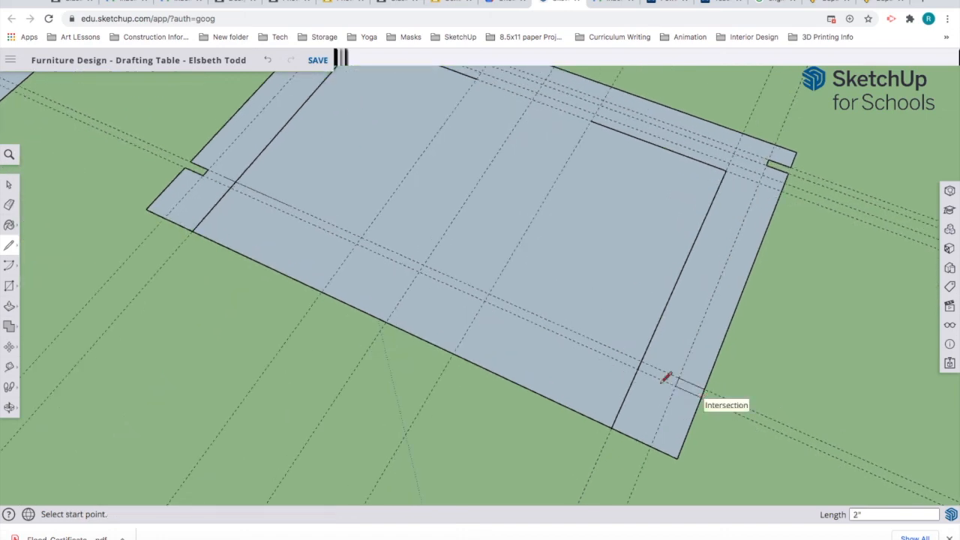
click(9, 203)
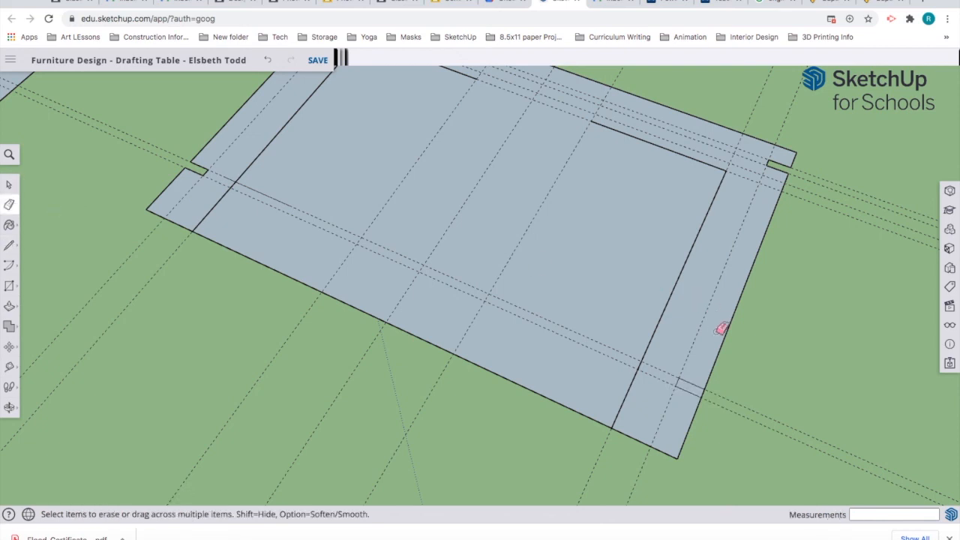
click(710, 391)
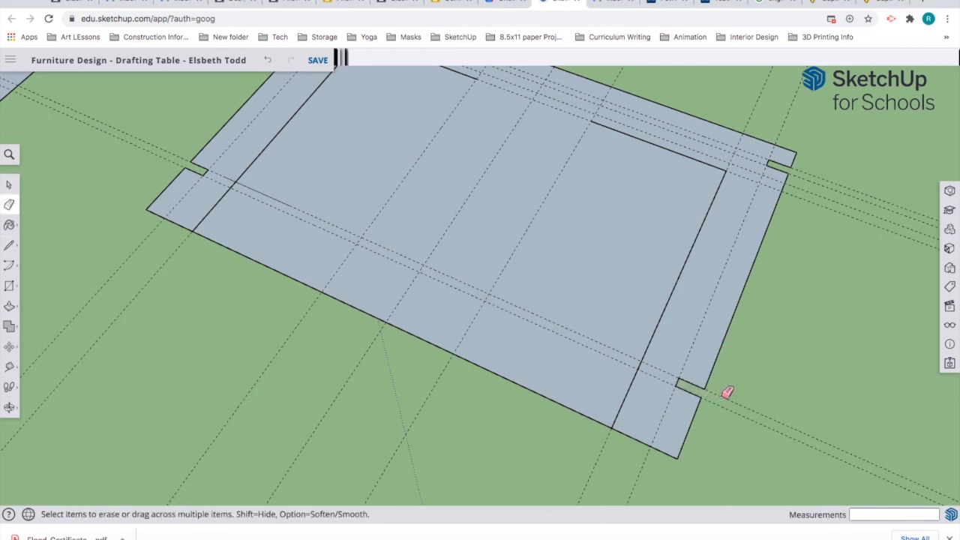
Step: Erase the diagonal guides across the tabletop and the guide along the right flap
click(733, 386)
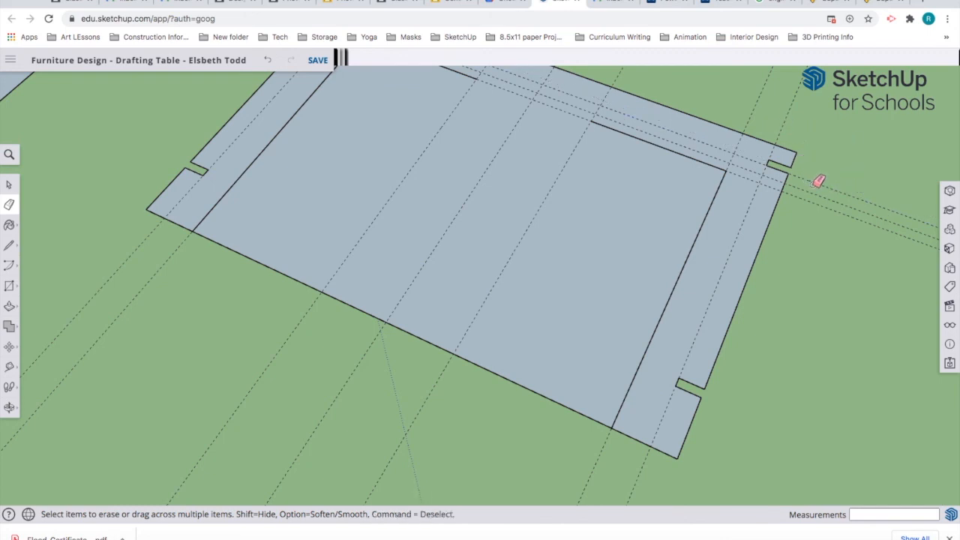
click(785, 125)
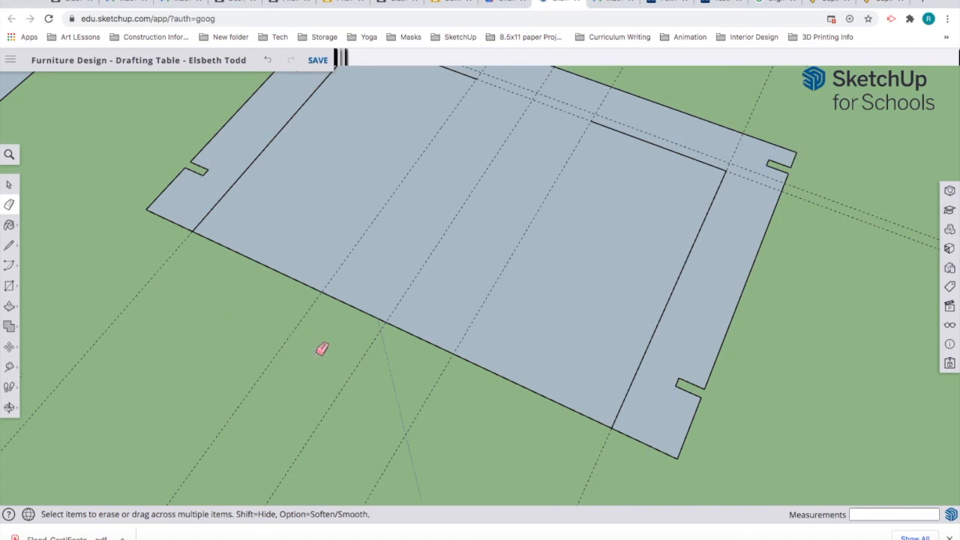
scroll(339, 359, down, 2)
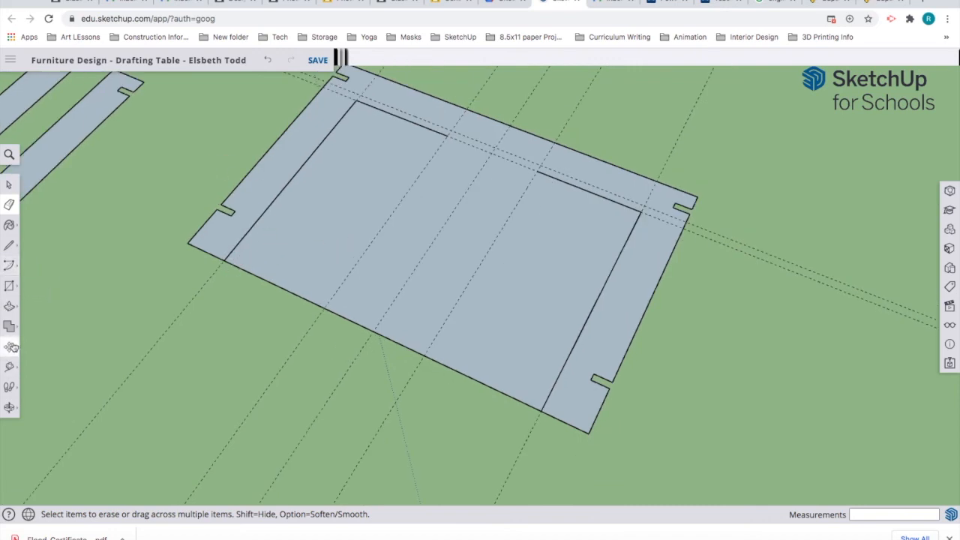
Step: Attempt measurements from the tabletop's edges while orbiting around the left corner
key(t)
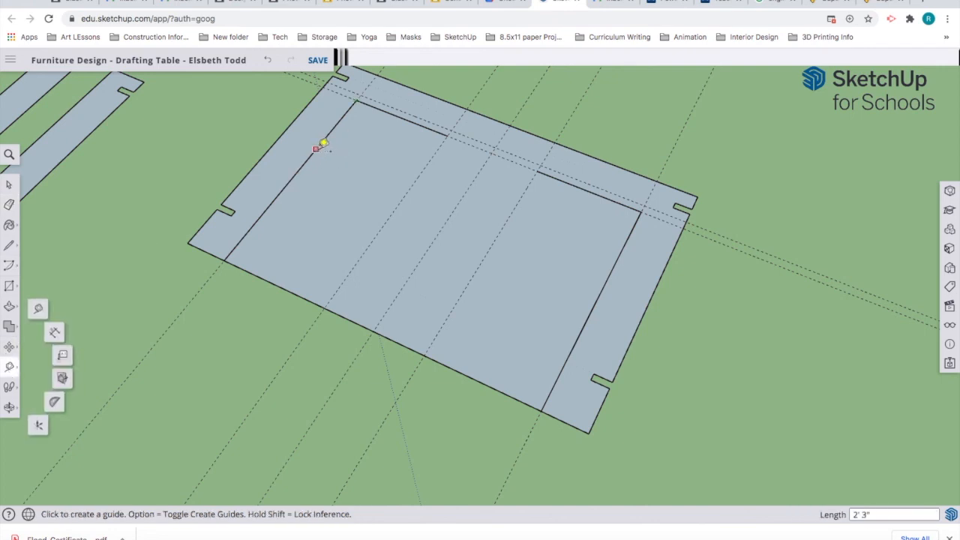
click(322, 144)
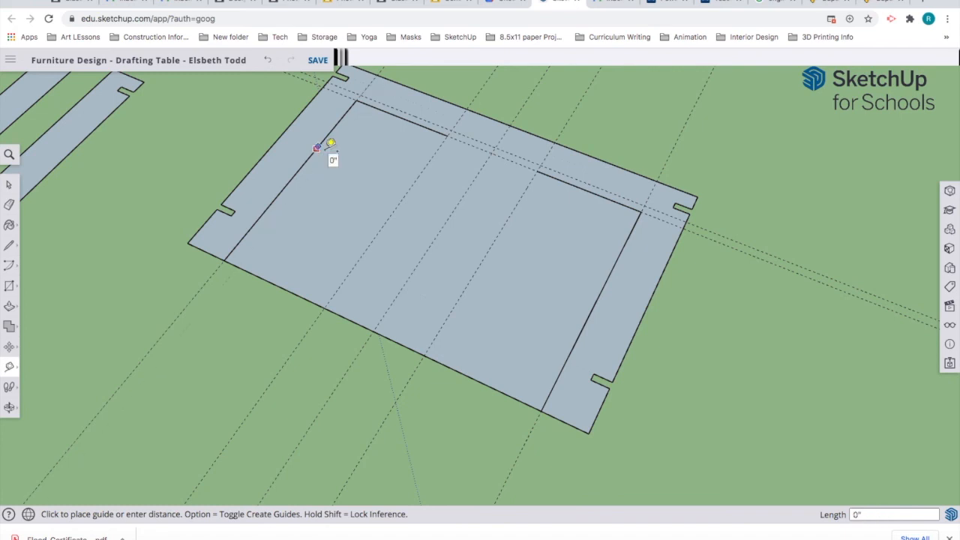
click(329, 144)
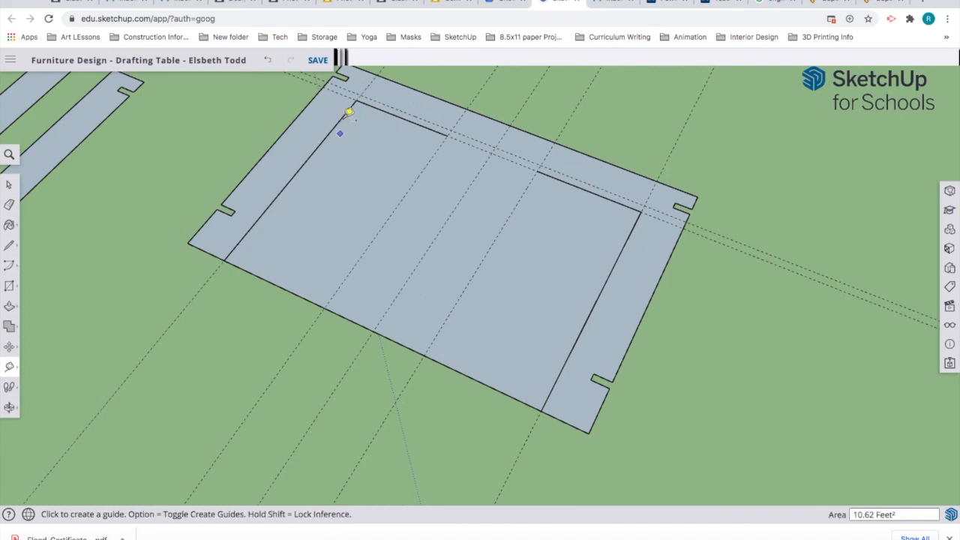
scroll(372, 104, up, 5)
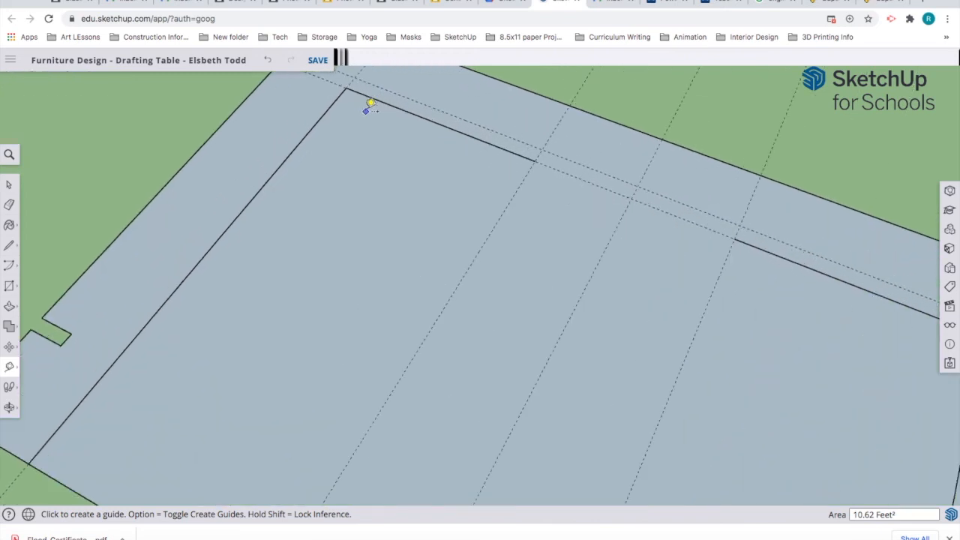
scroll(349, 95, up, 3)
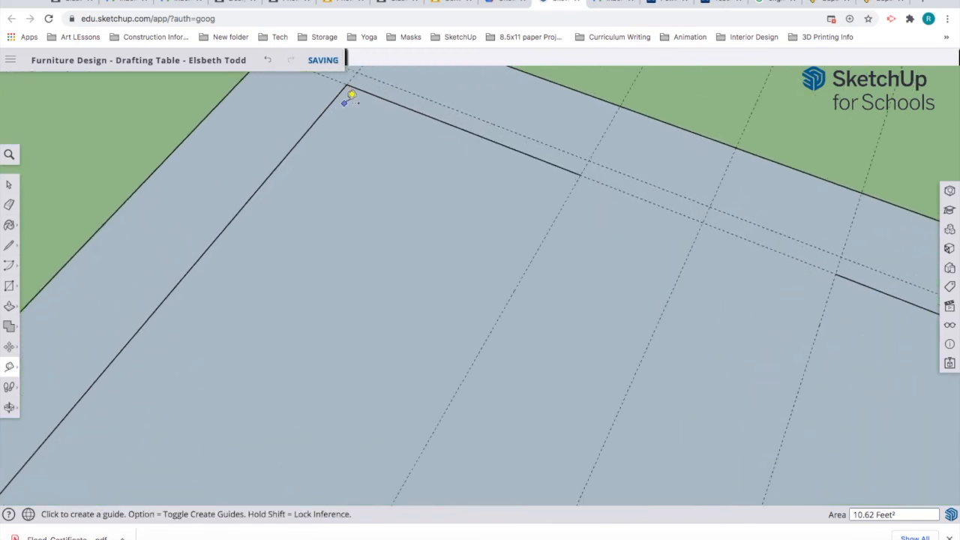
scroll(329, 148, down, 1)
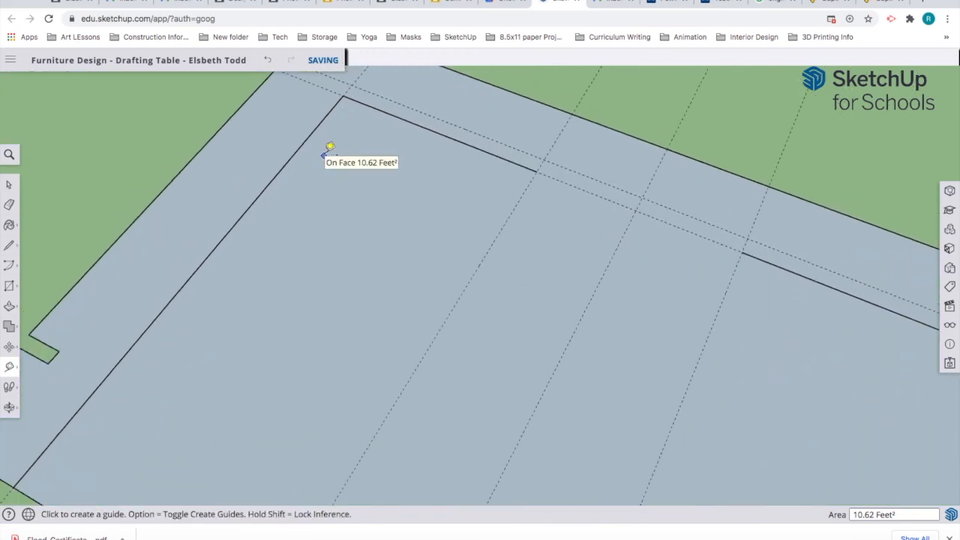
scroll(329, 147, down, 3)
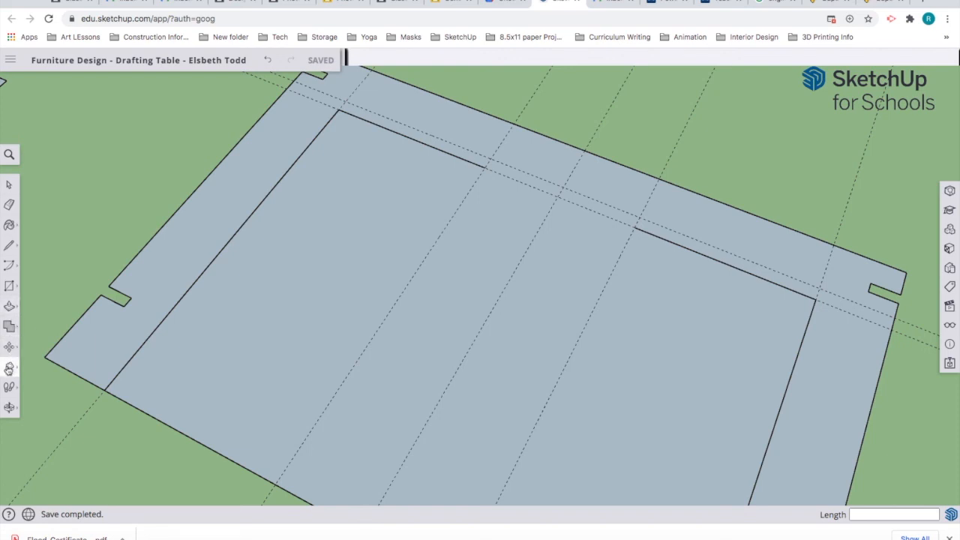
click(165, 223)
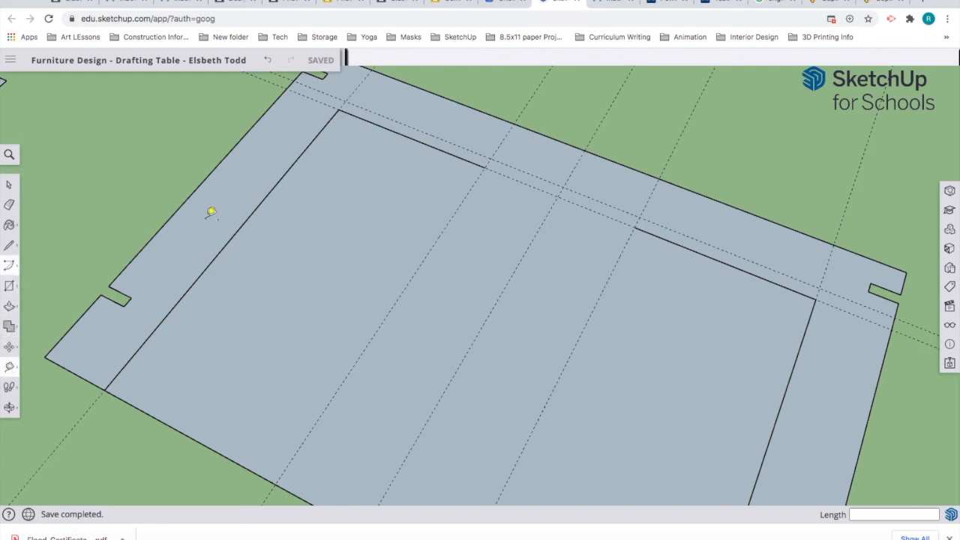
scroll(348, 118, up, 5)
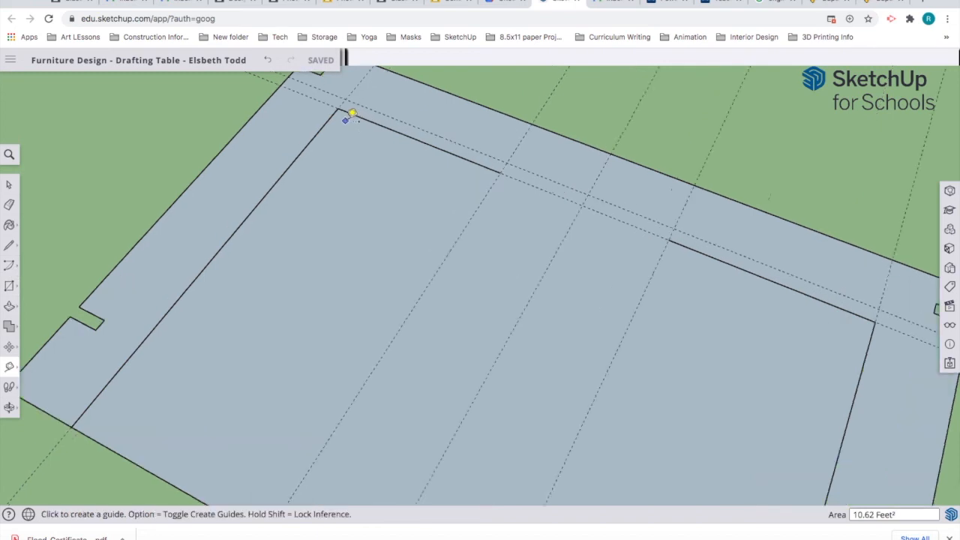
middle_drag(349, 118, 348, 228)
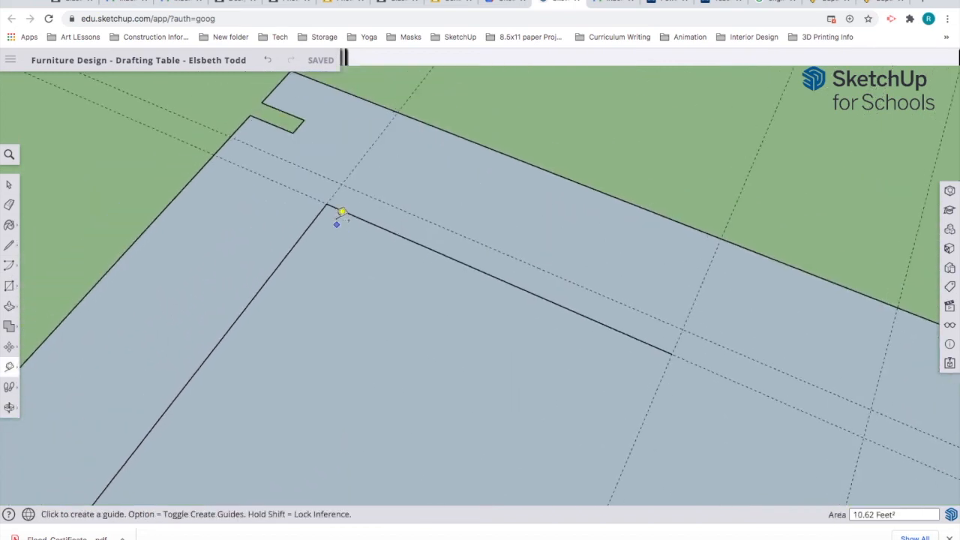
scroll(338, 216, up, 4)
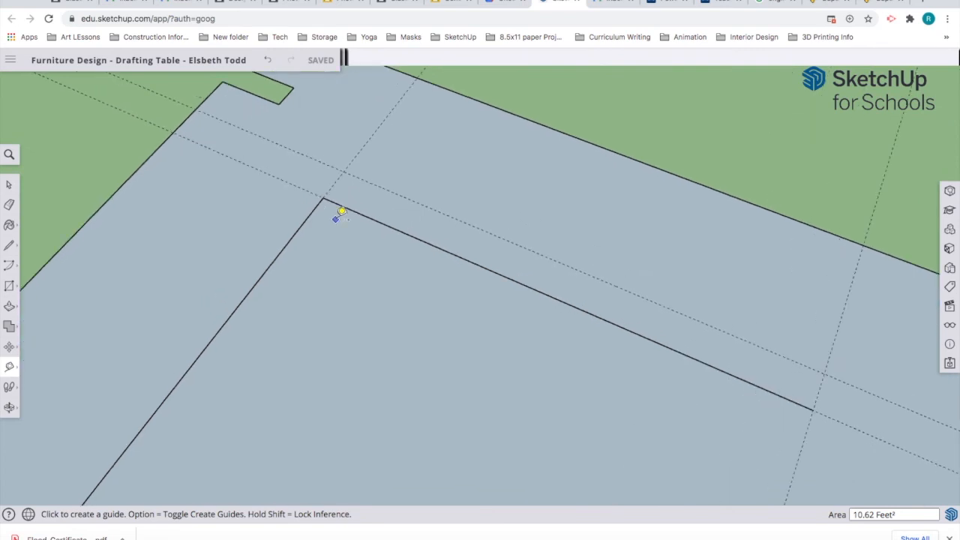
mouse_move(10, 271)
click(50, 255)
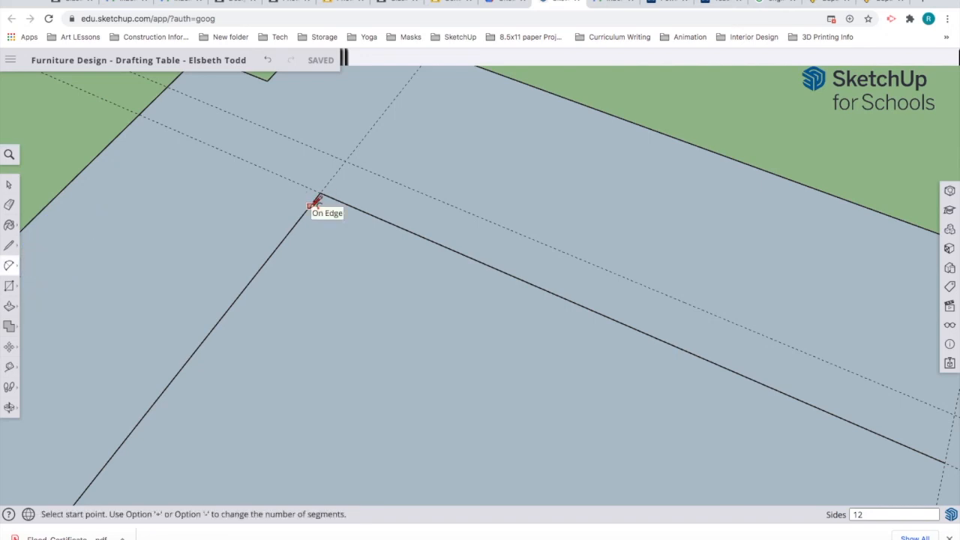
scroll(318, 198, up, 5)
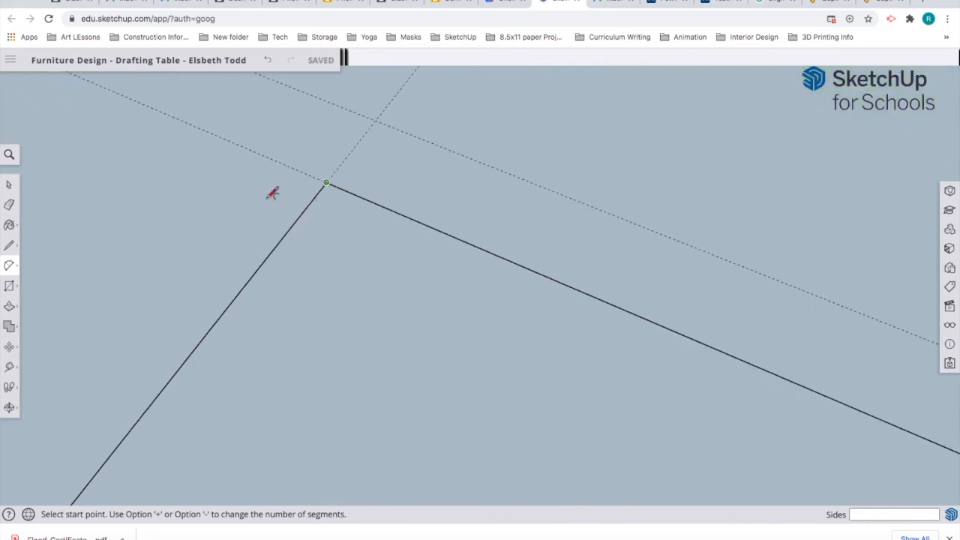
Step: Place guides 3/4" in from the tabletop's inner edge and from the panel's edge
click(9, 367)
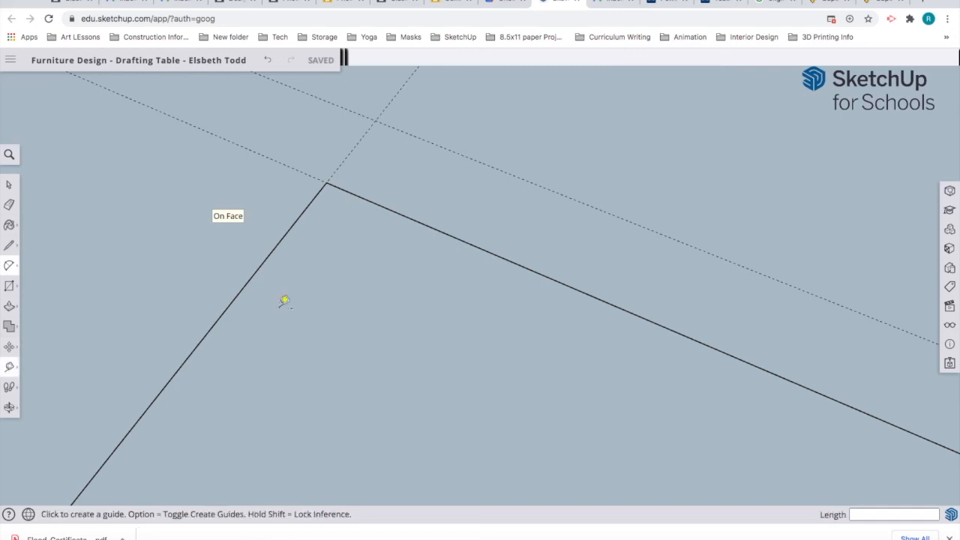
click(253, 274)
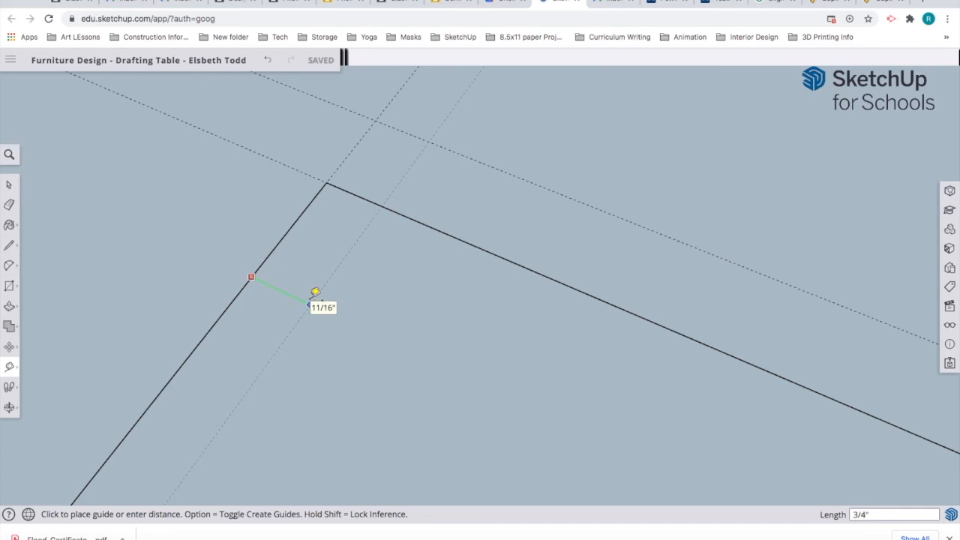
key(Return)
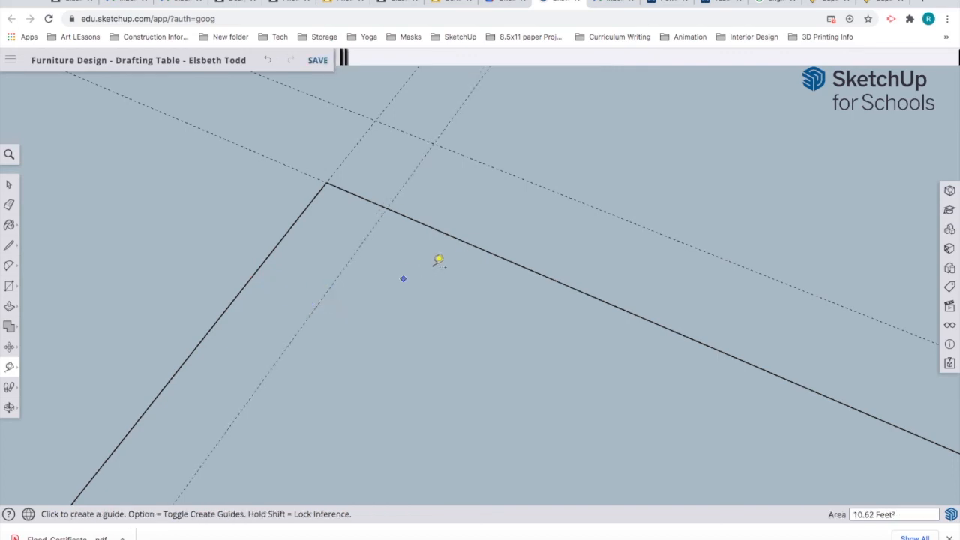
click(464, 241)
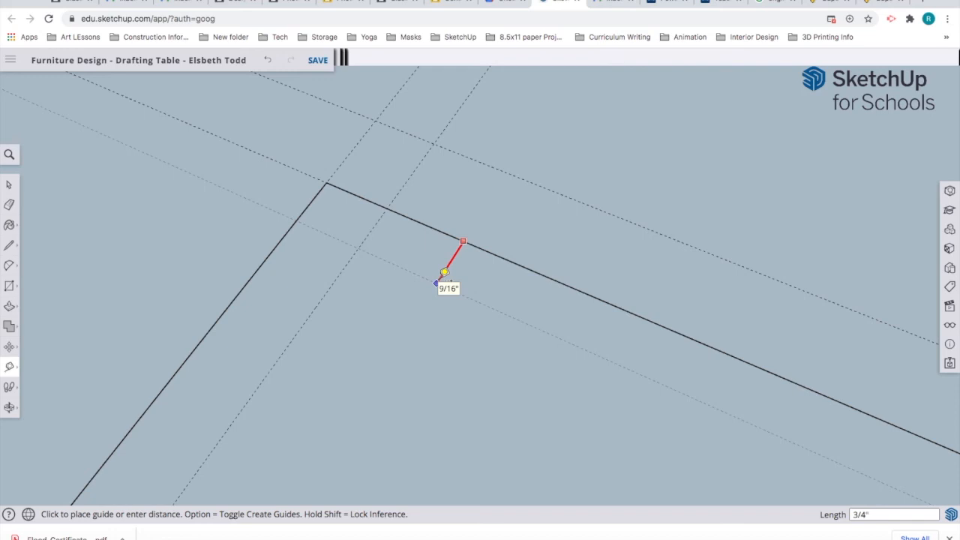
click(437, 281)
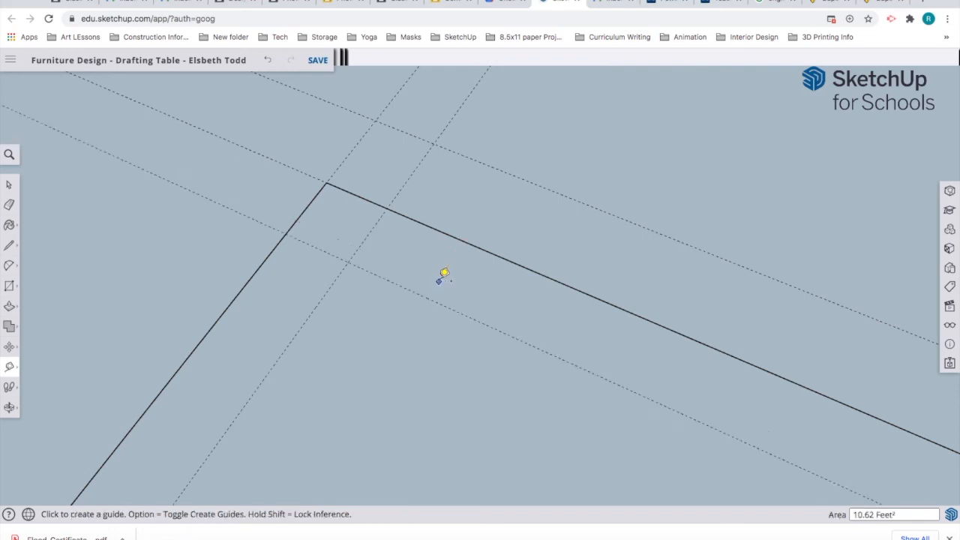
scroll(439, 275, down, 5)
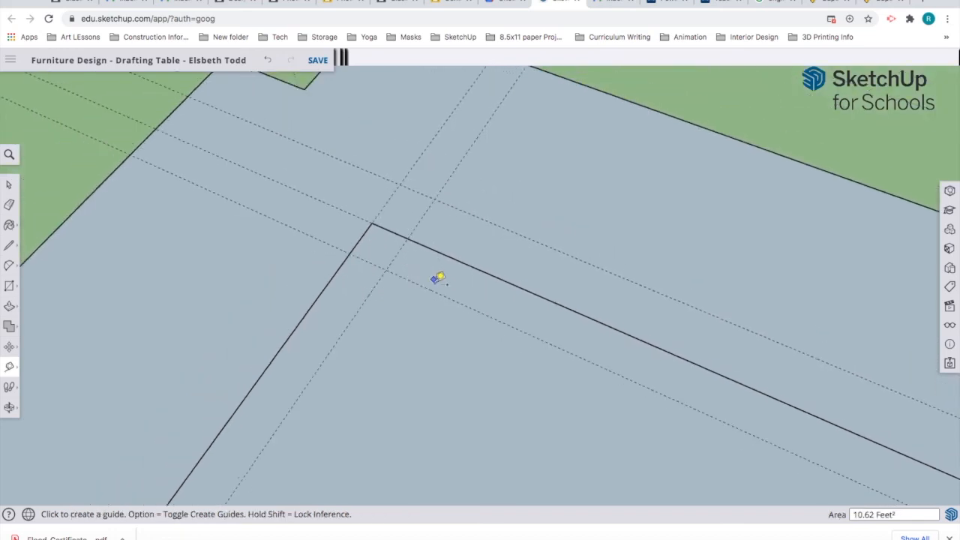
scroll(440, 282, down, 4)
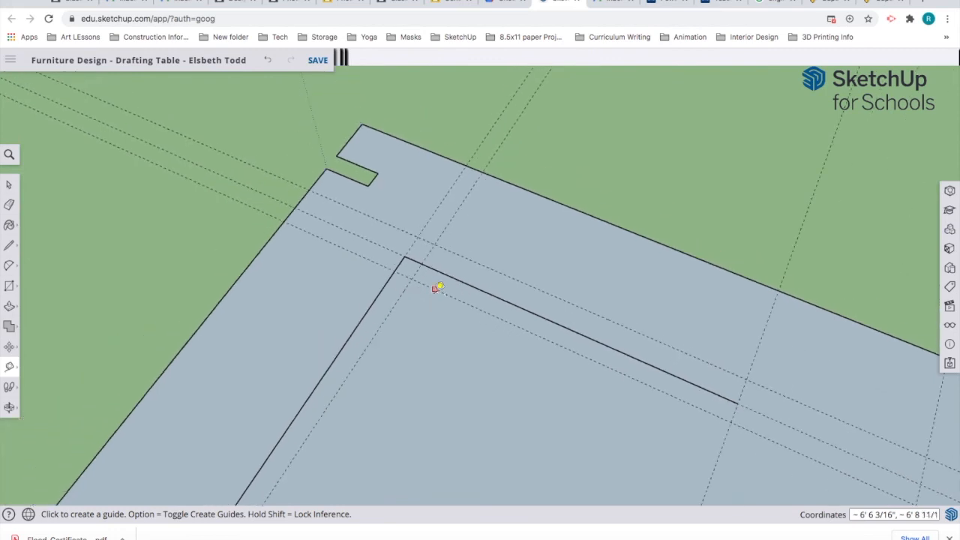
Step: Close a 3/4" strip along the guides down to the board edge, then erase its edge
click(9, 245)
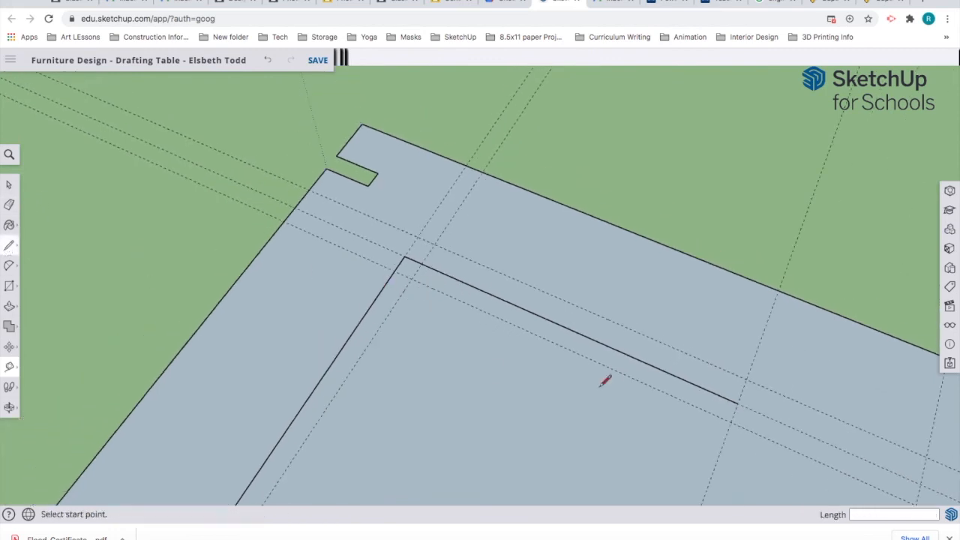
click(737, 403)
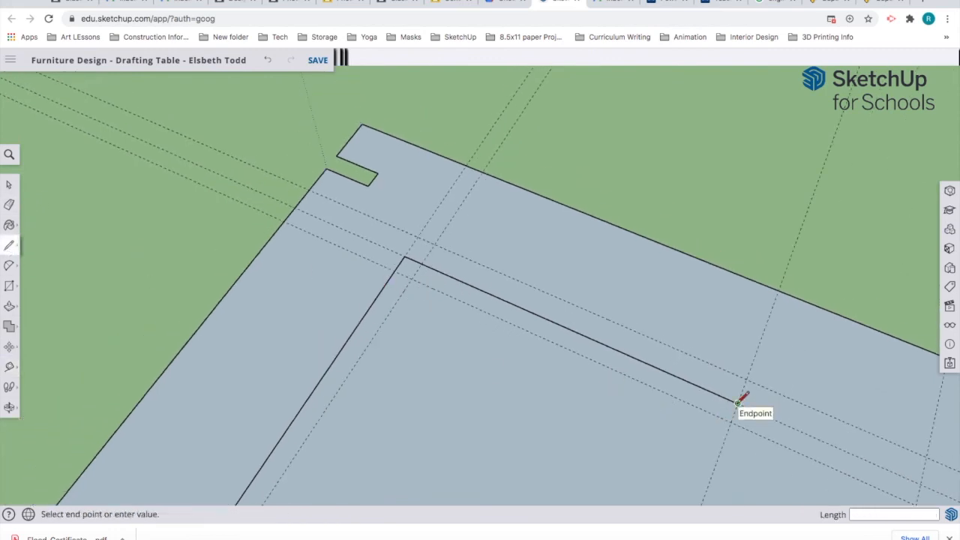
click(731, 422)
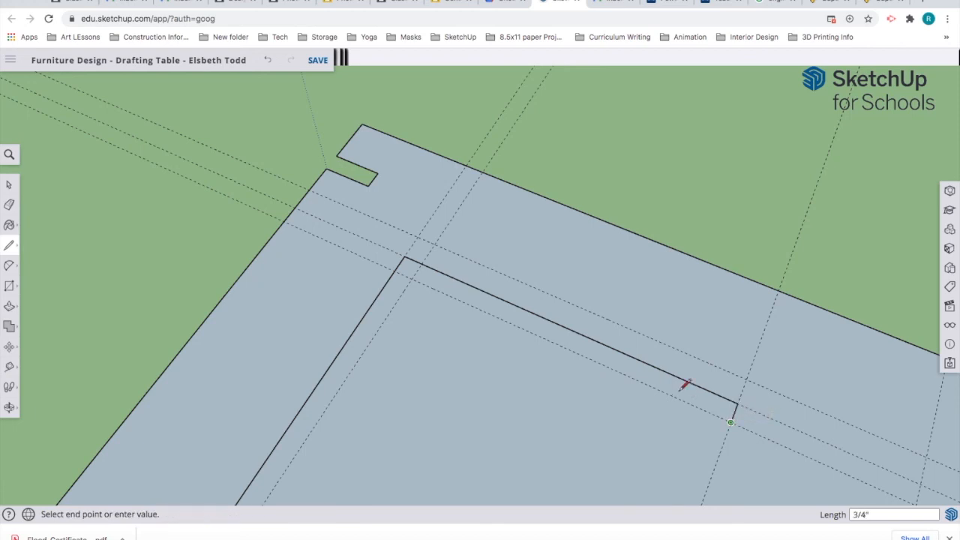
click(411, 278)
scroll(412, 306, down, 10)
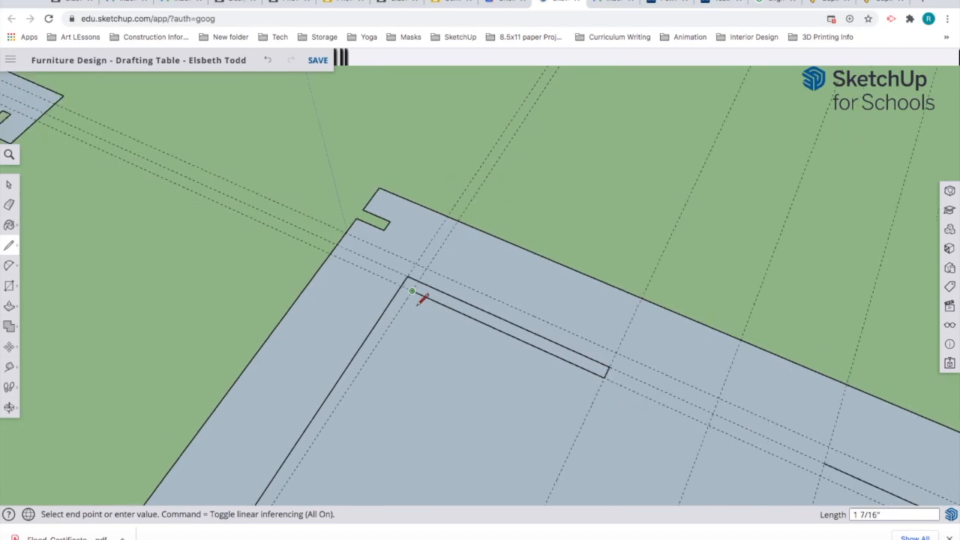
scroll(422, 300, down, 5)
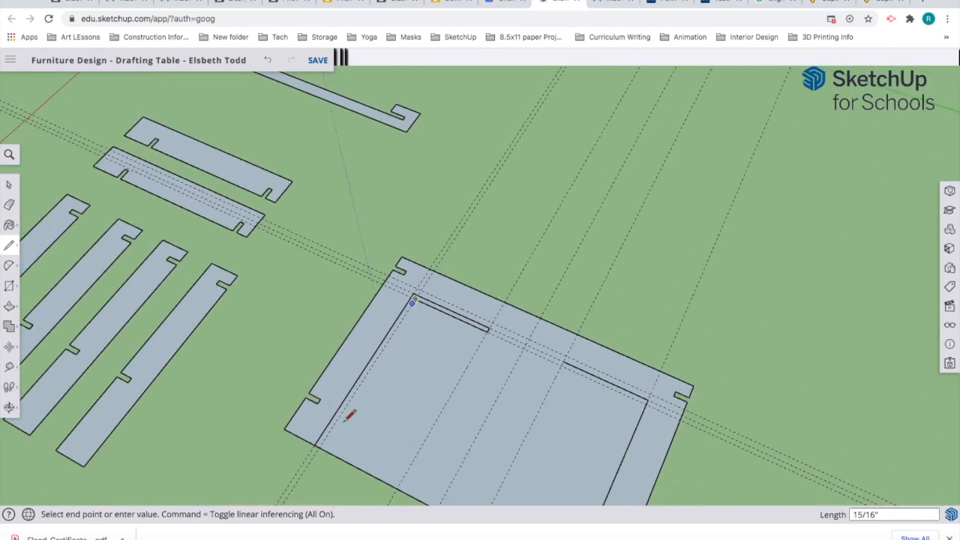
scroll(326, 437, up, 6)
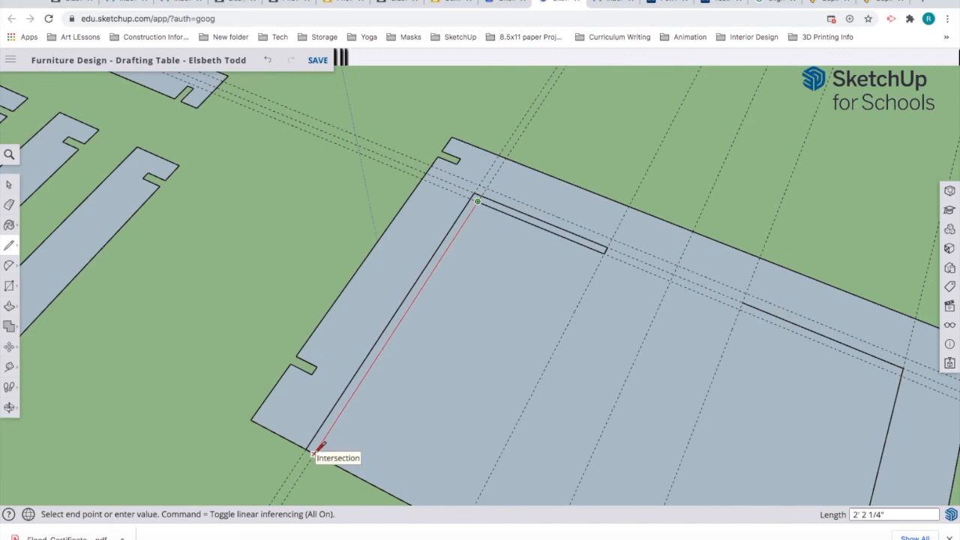
click(312, 453)
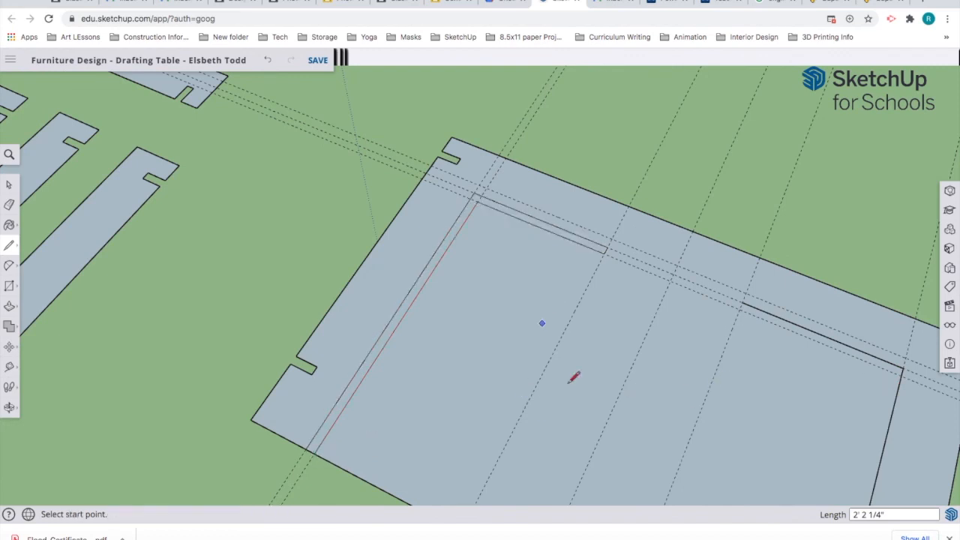
click(9, 207)
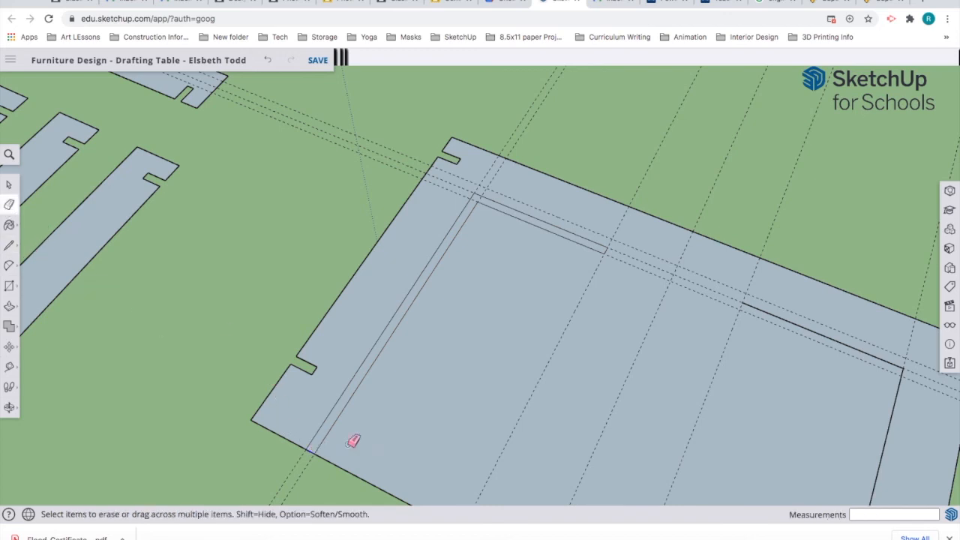
click(317, 446)
scroll(682, 387, down, 4)
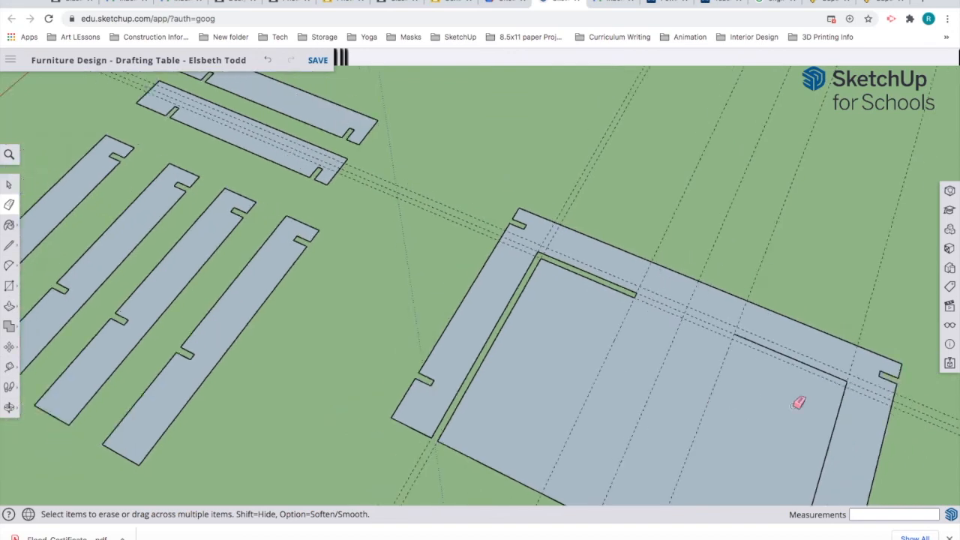
scroll(809, 413, down, 2)
scroll(810, 392, up, 3)
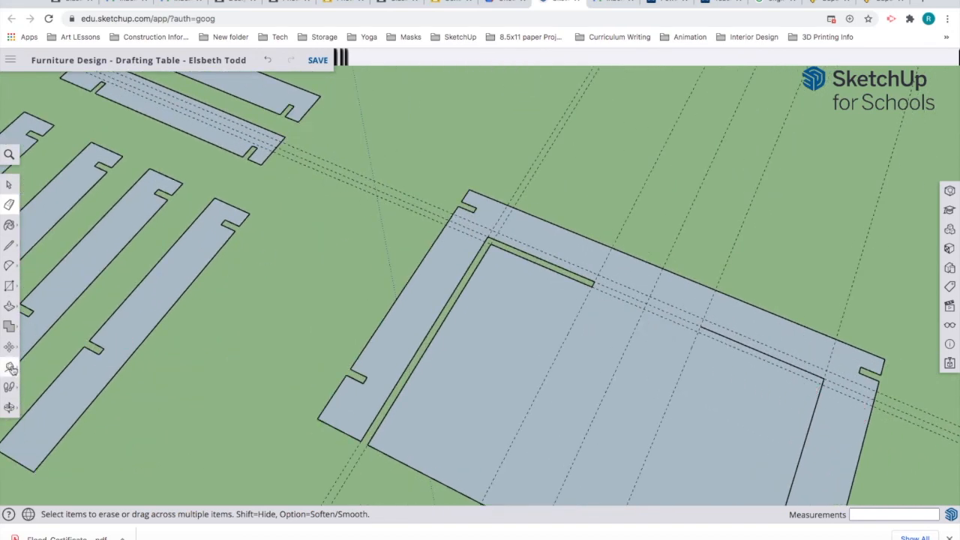
Step: Place a 3/4" guide in from the panel's right inner edge
click(10, 368)
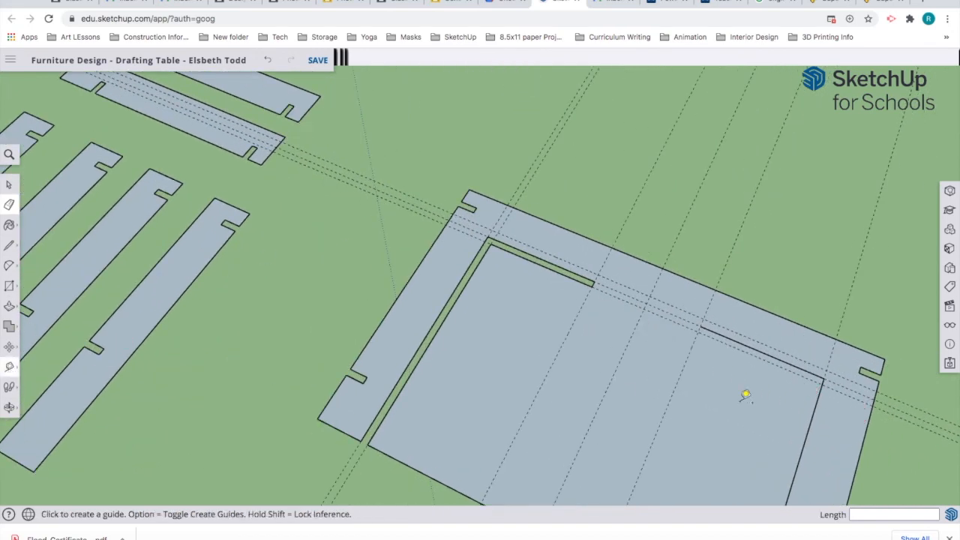
click(819, 405)
text(3/4)
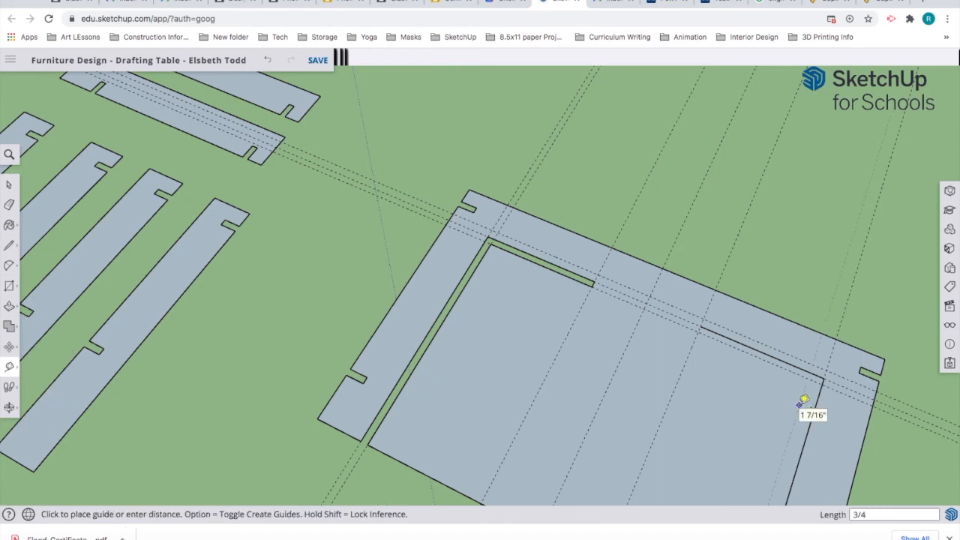
key(Return)
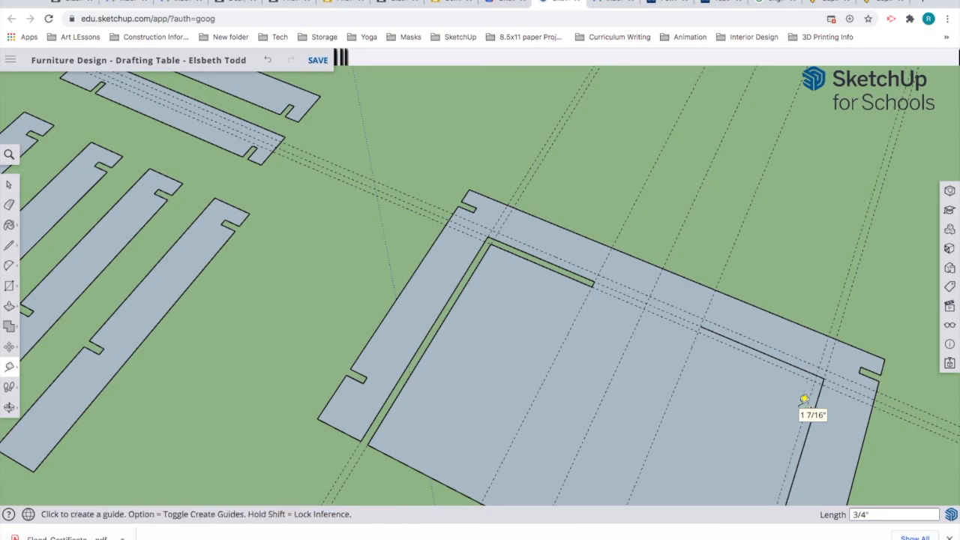
Step: Draw lines from the guide intersection to the lower board edge, closing off the right-hand strip
click(9, 245)
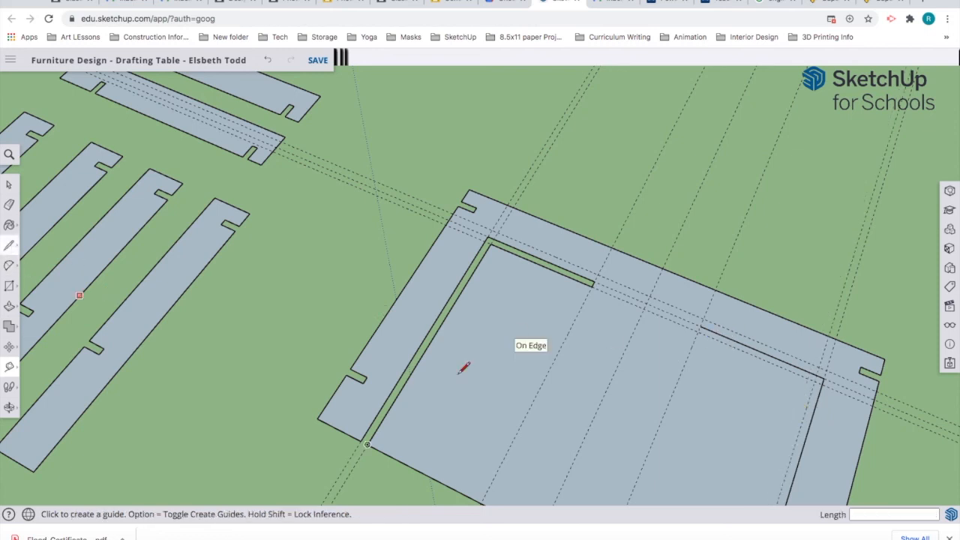
click(698, 331)
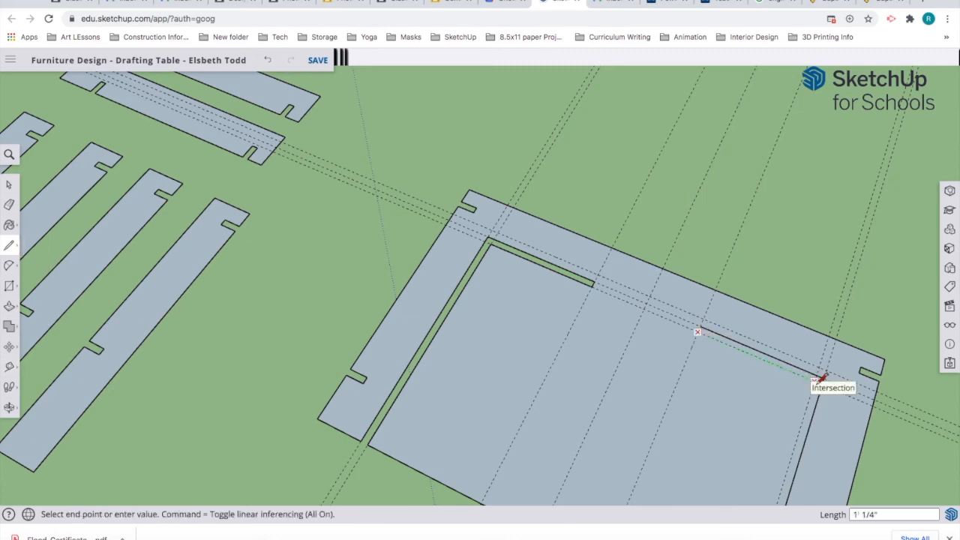
scroll(806, 389, down, 2)
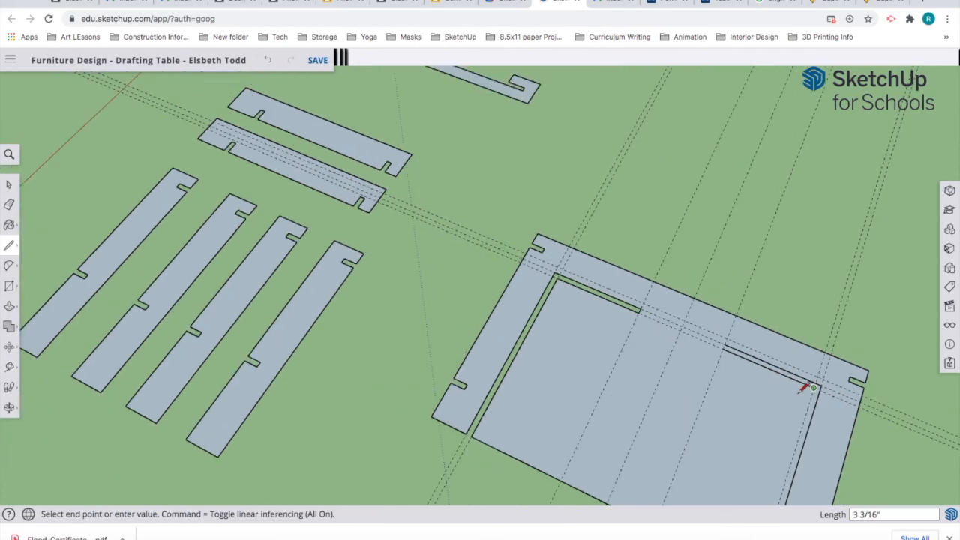
scroll(802, 389, down, 4)
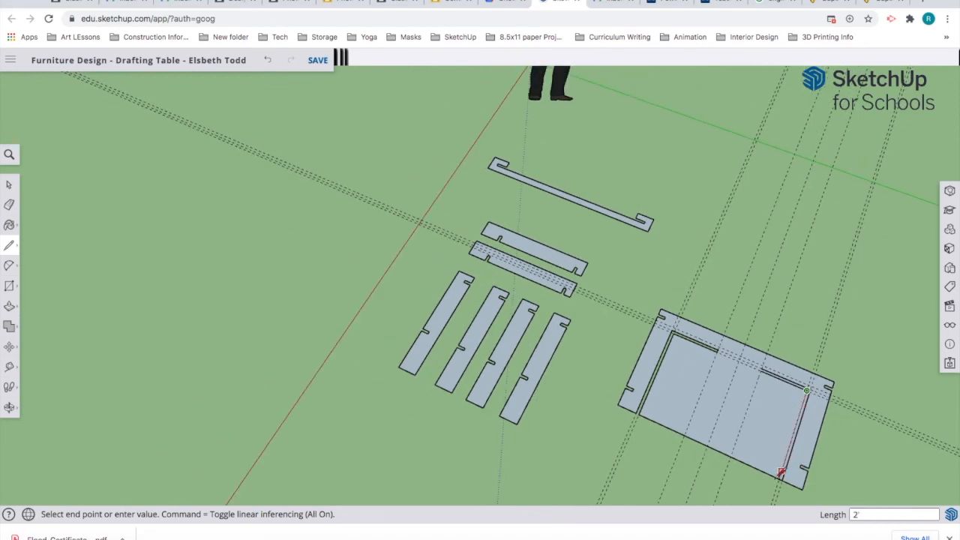
scroll(784, 474, up, 5)
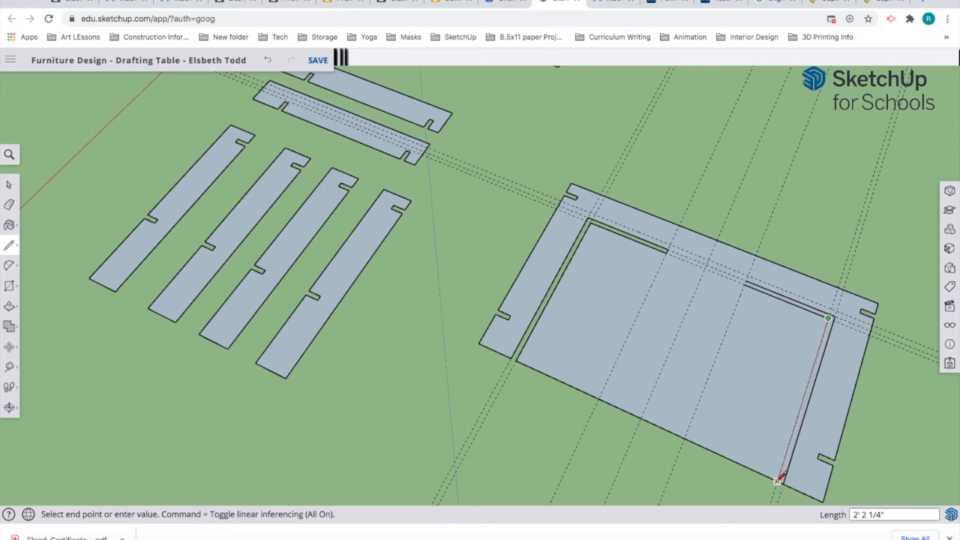
scroll(783, 479, up, 3)
click(777, 480)
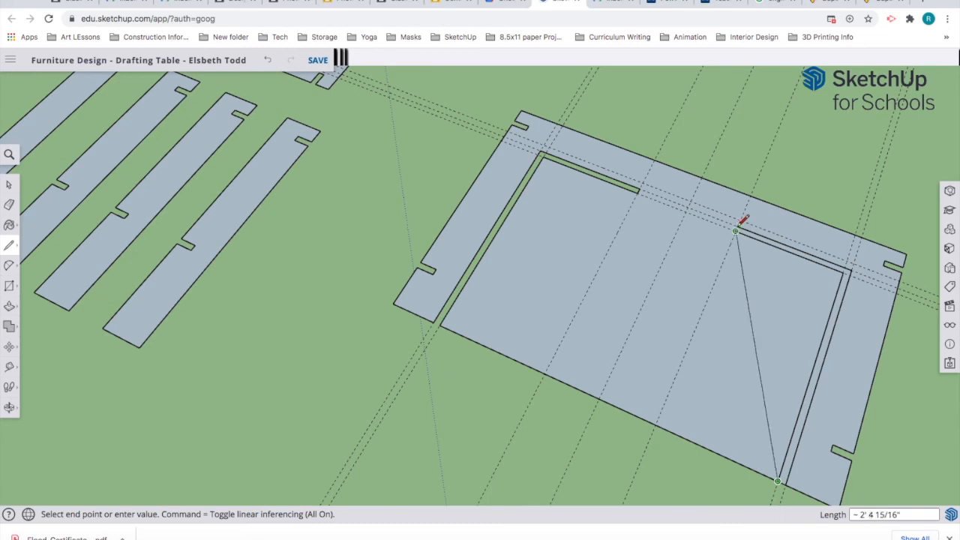
key(Escape)
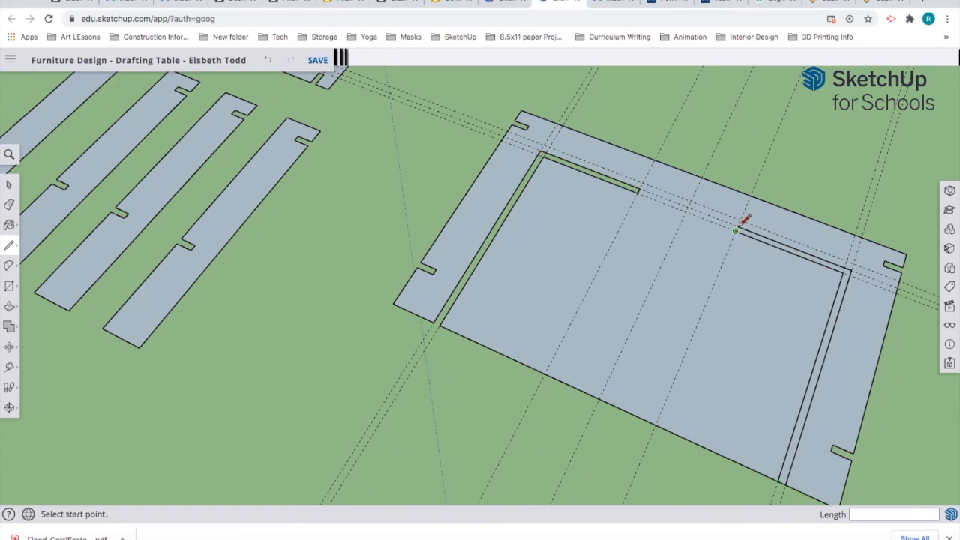
click(736, 230)
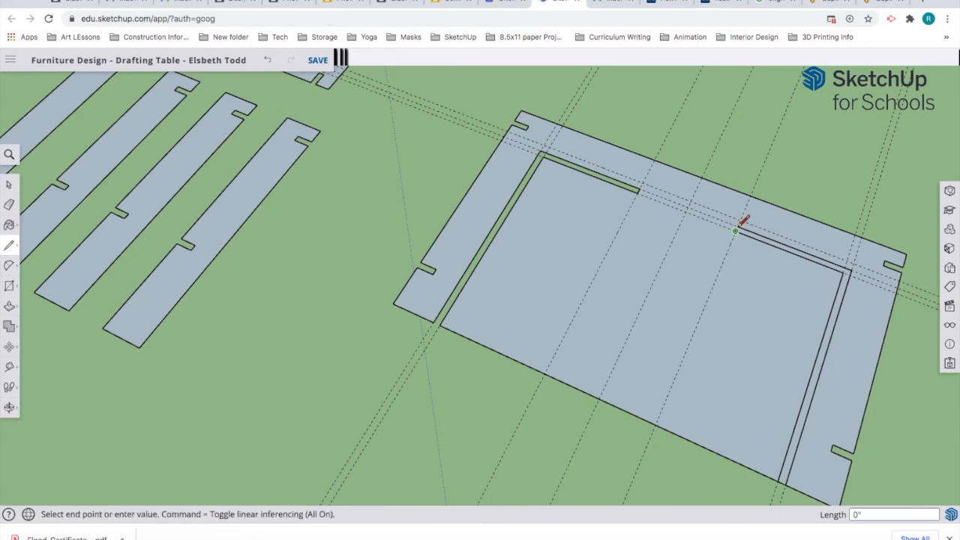
scroll(742, 222, up, 6)
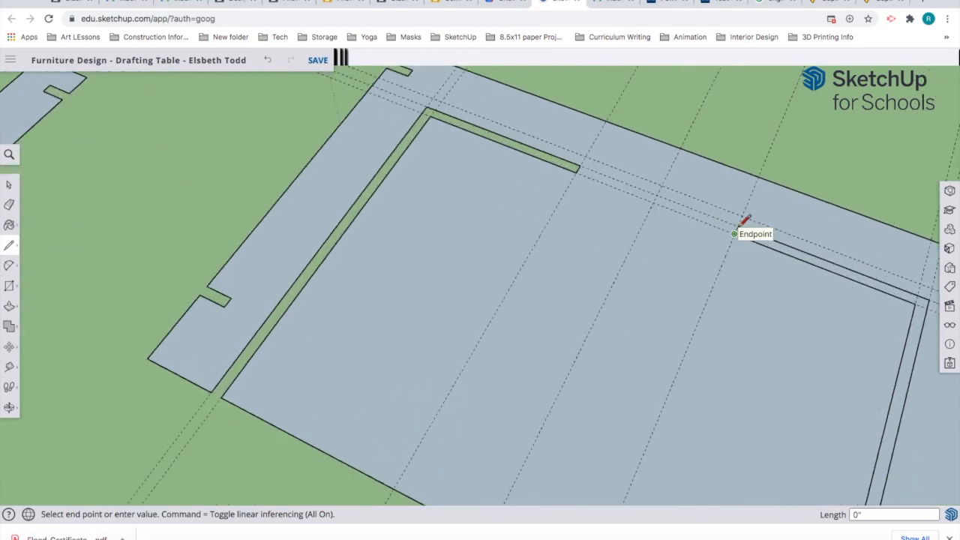
click(739, 226)
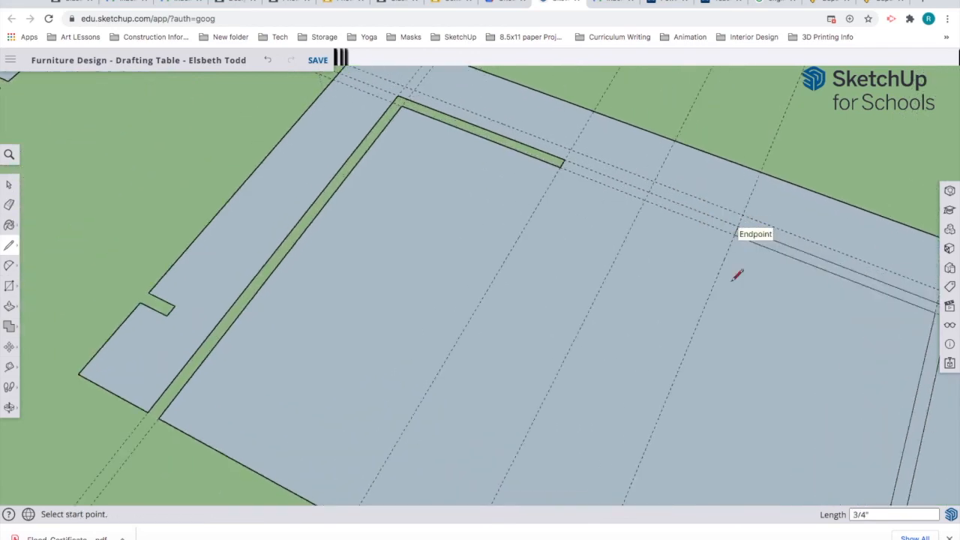
scroll(742, 261, down, 6)
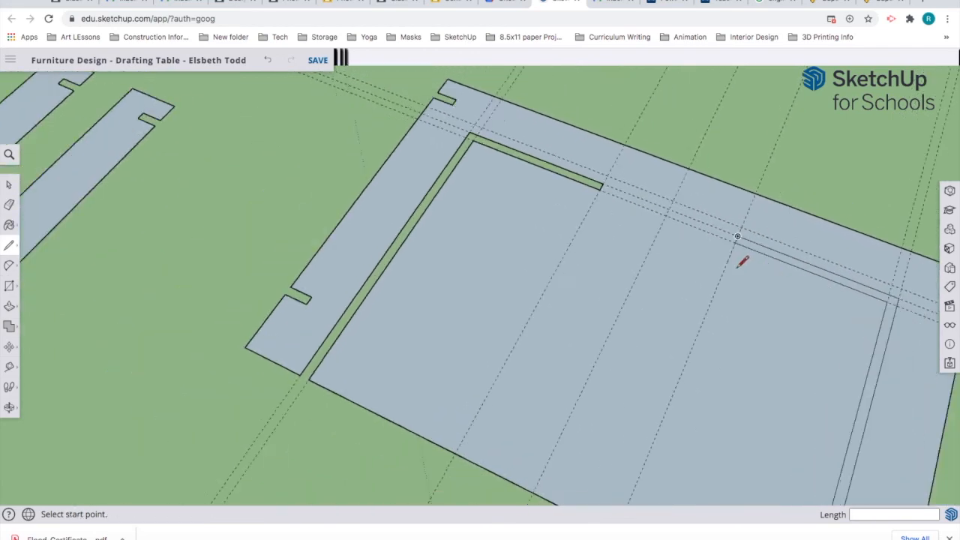
scroll(743, 261, down, 2)
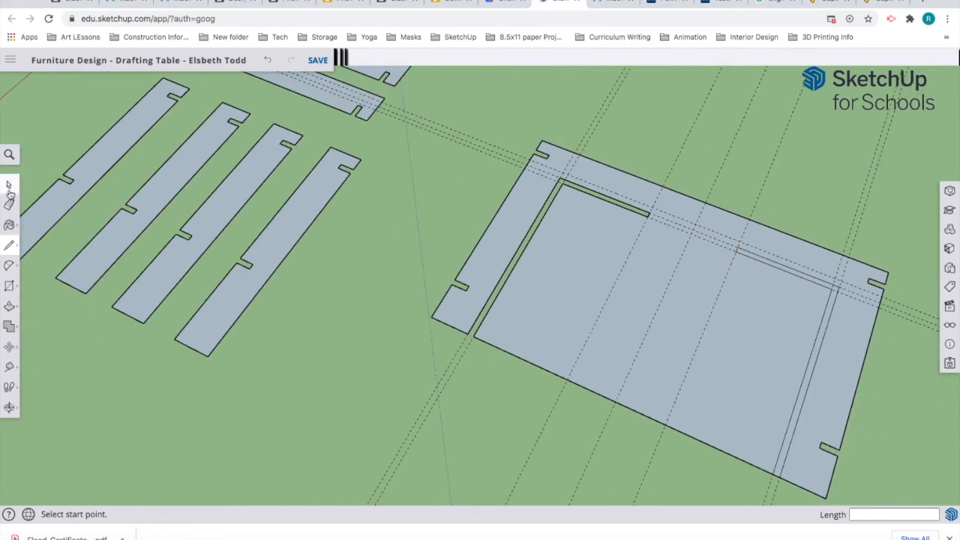
Step: Check the tabletop face selection, then erase the edge to open the right-hand slot
click(10, 185)
click(774, 386)
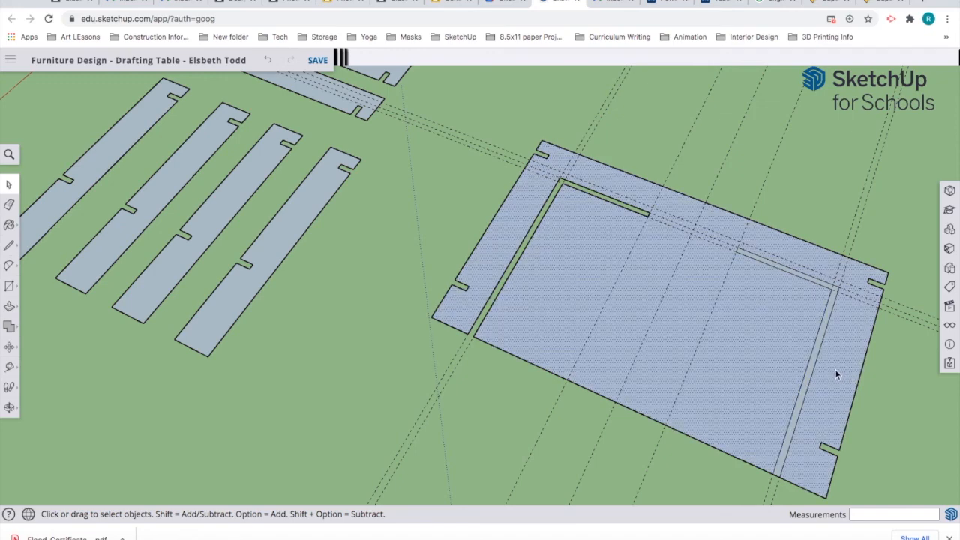
click(712, 477)
click(9, 206)
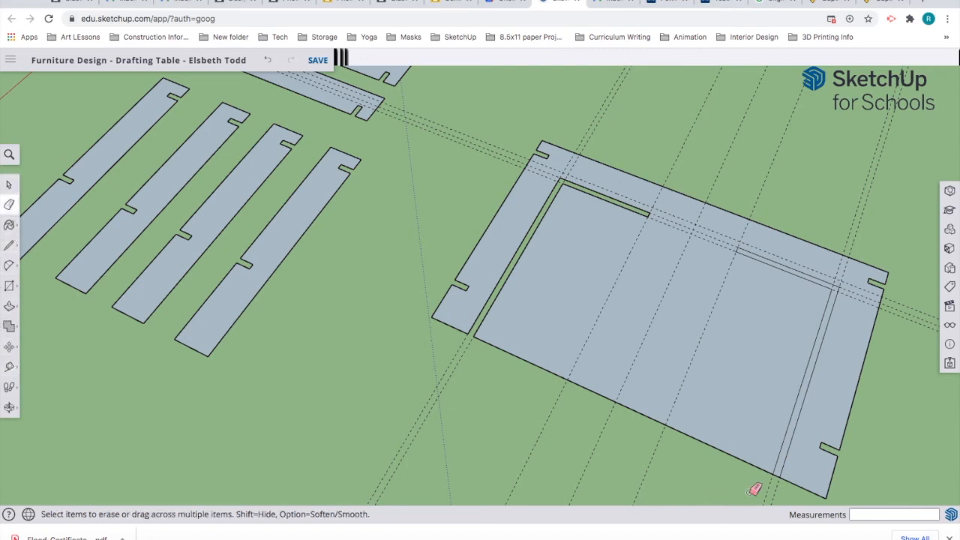
click(782, 473)
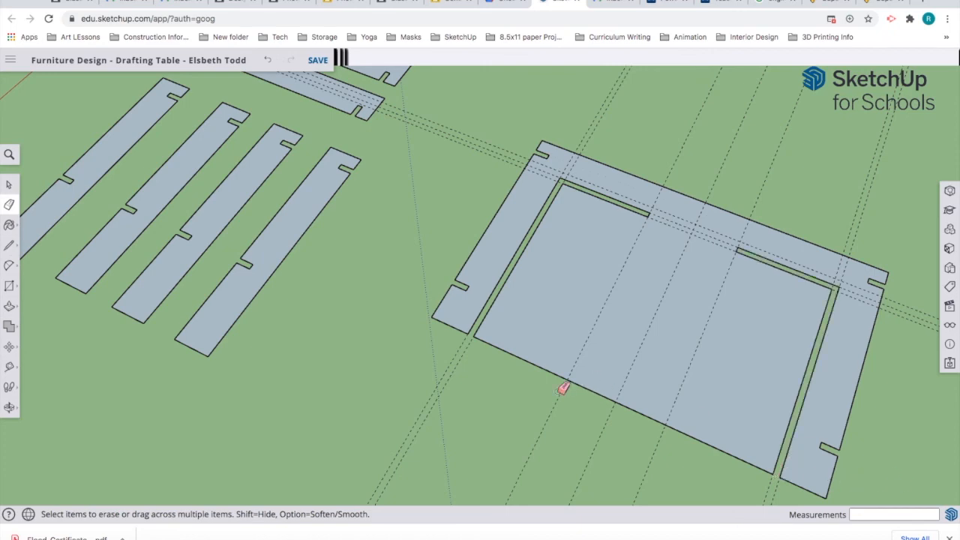
scroll(570, 378, down, 1)
scroll(570, 379, down, 4)
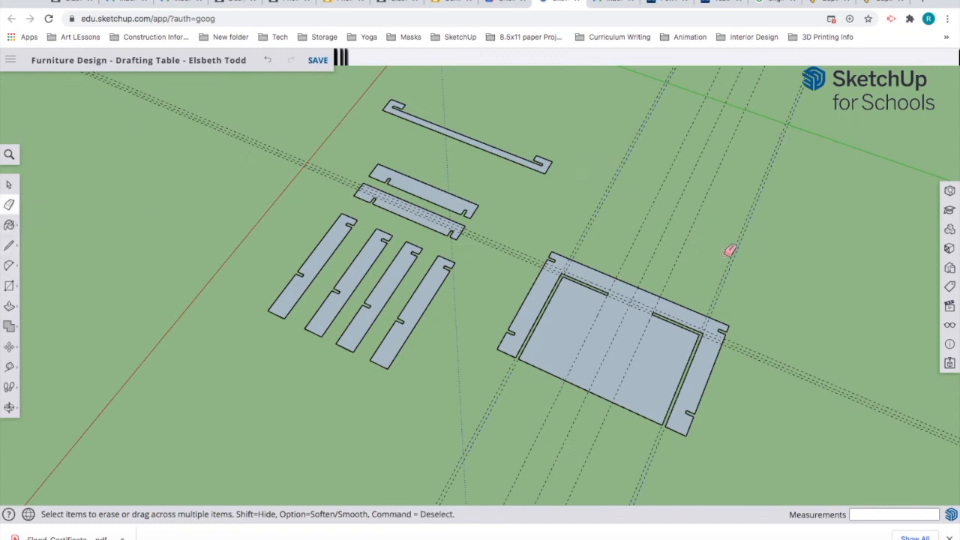
Step: Erase the dashed guides crossing the tabletop and orbit to a lower view of the pieces
mouse_move(692, 262)
mouse_down()
mouse_move(563, 272)
mouse_move(520, 238)
mouse_up()
drag(494, 267, 586, 190)
mouse_move(523, 243)
mouse_down()
mouse_move(507, 268)
mouse_move(596, 208)
mouse_move(621, 202)
mouse_up()
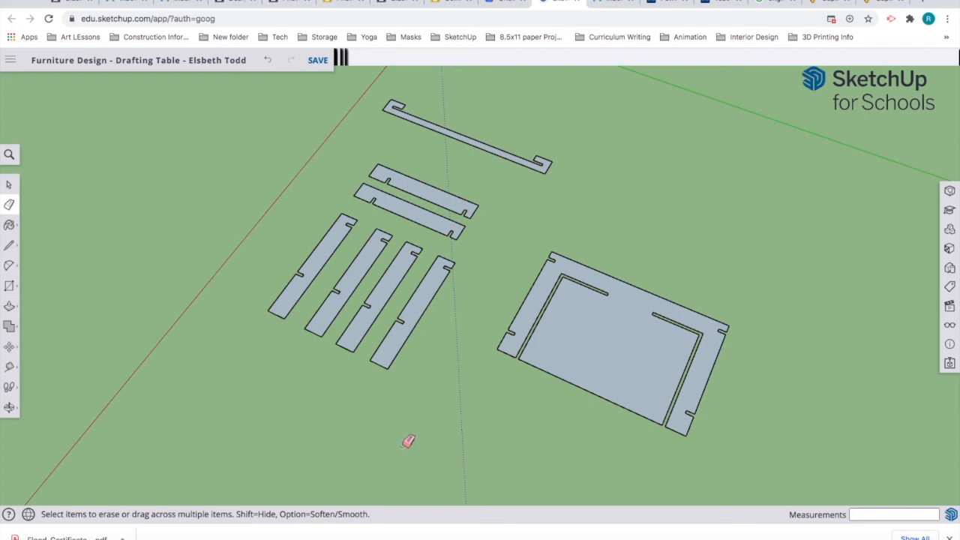
key(o)
mouse_move(412, 412)
mouse_down()
mouse_move(428, 353)
mouse_move(317, 375)
mouse_move(327, 332)
mouse_up()
key(e)
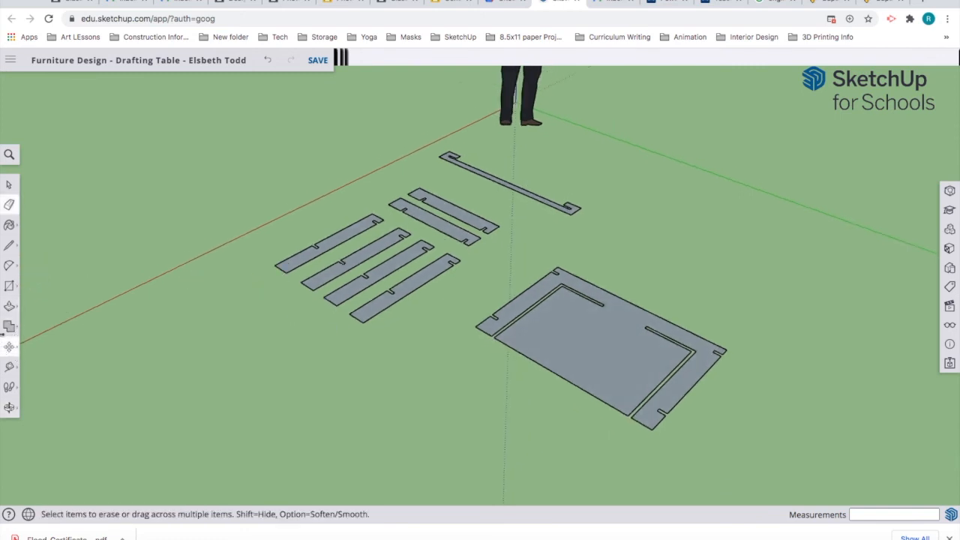
Step: Push/Pull the first leg board up to a 3/4" thickness
click(9, 307)
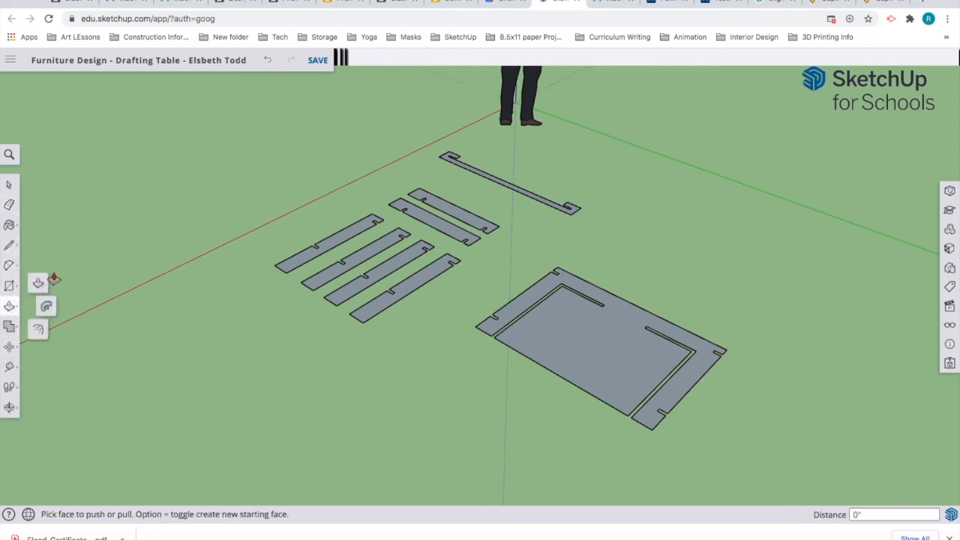
click(39, 285)
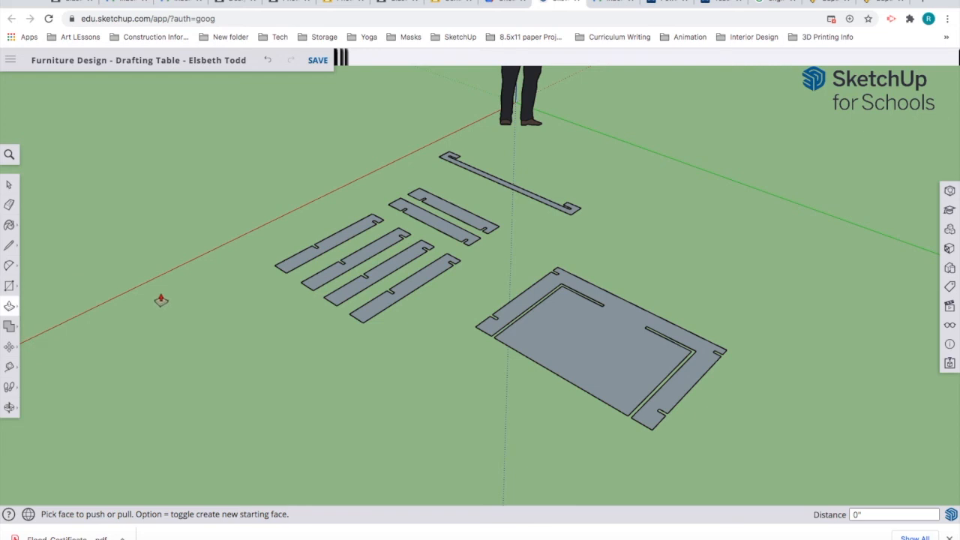
click(9, 184)
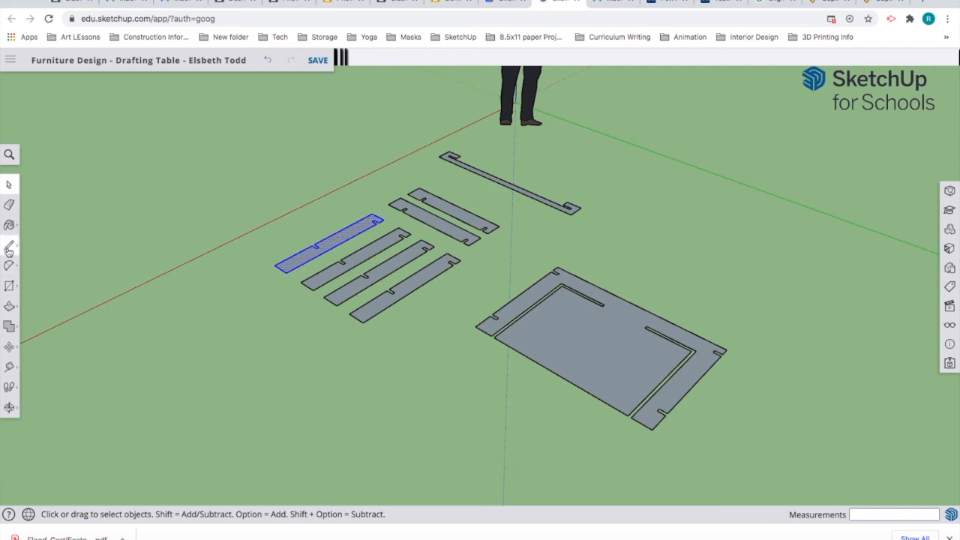
click(9, 306)
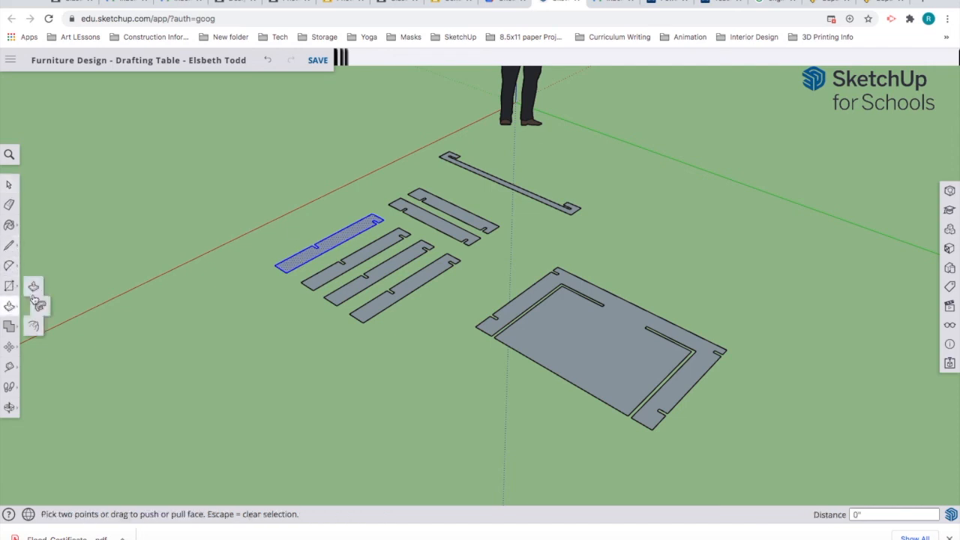
click(292, 264)
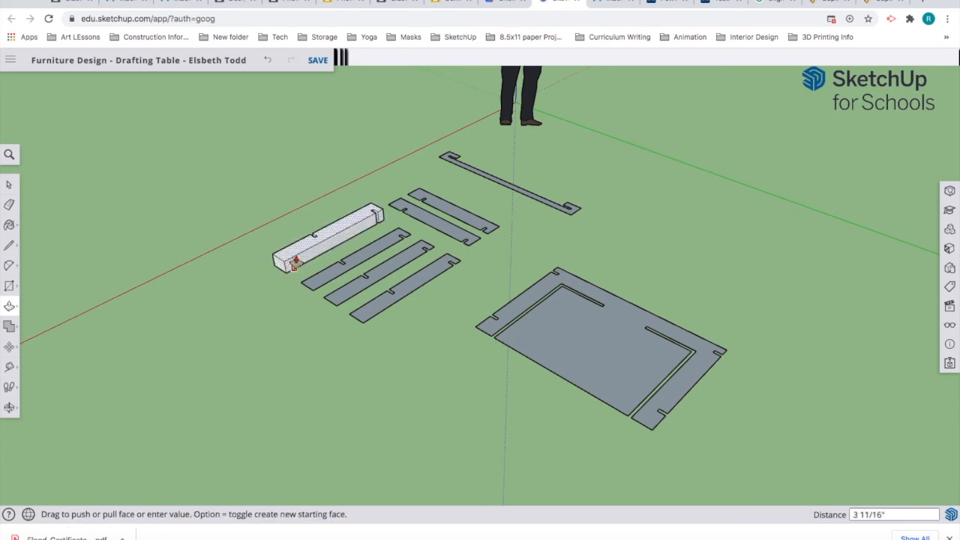
click(295, 261)
text(3/4)
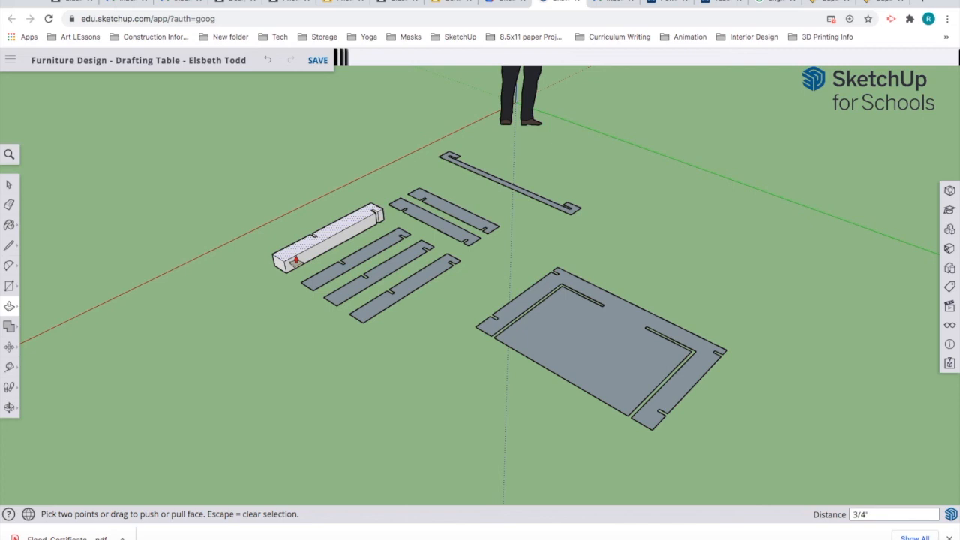
key(Return)
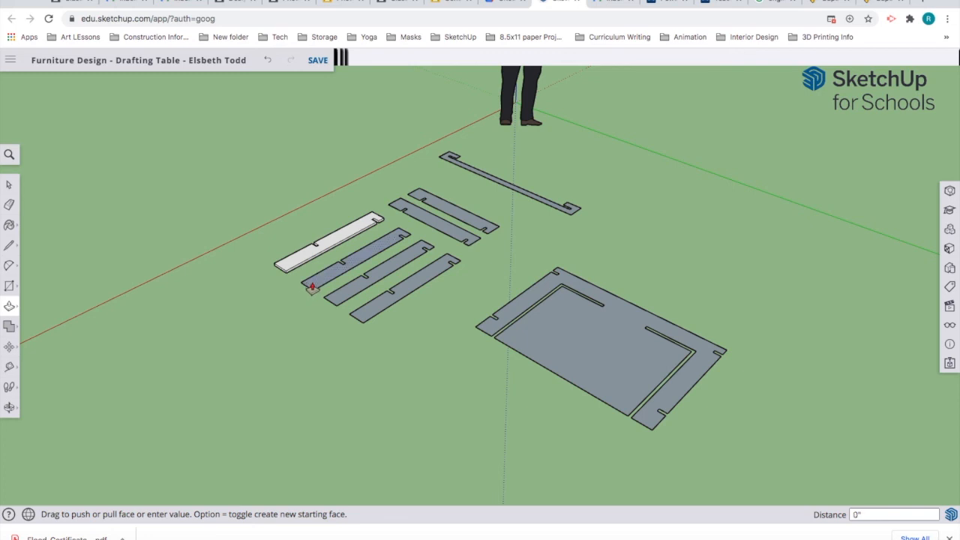
Step: Repeat the 3/4" thickness on the other three legs, two short boards, stretcher and tabletop
double_click(312, 289)
double_click(332, 301)
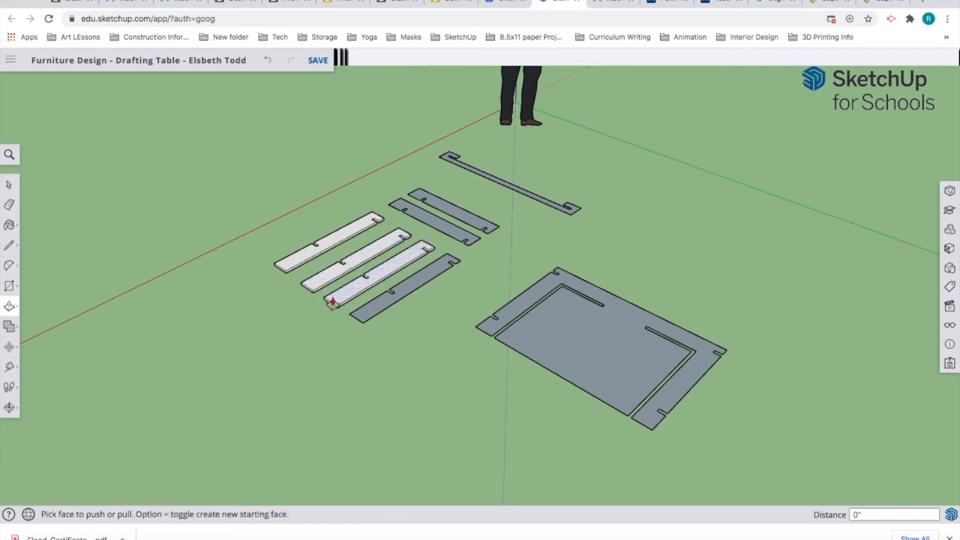
double_click(367, 319)
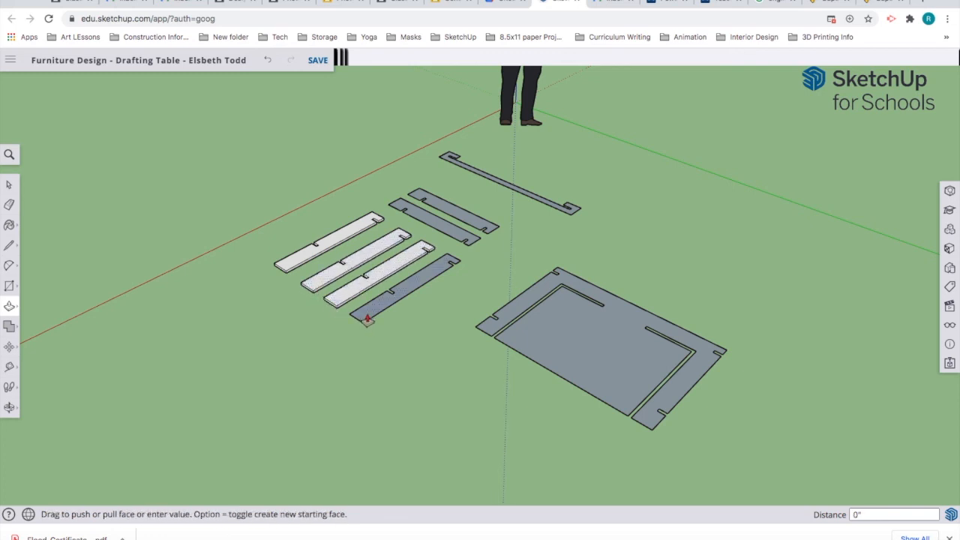
double_click(430, 229)
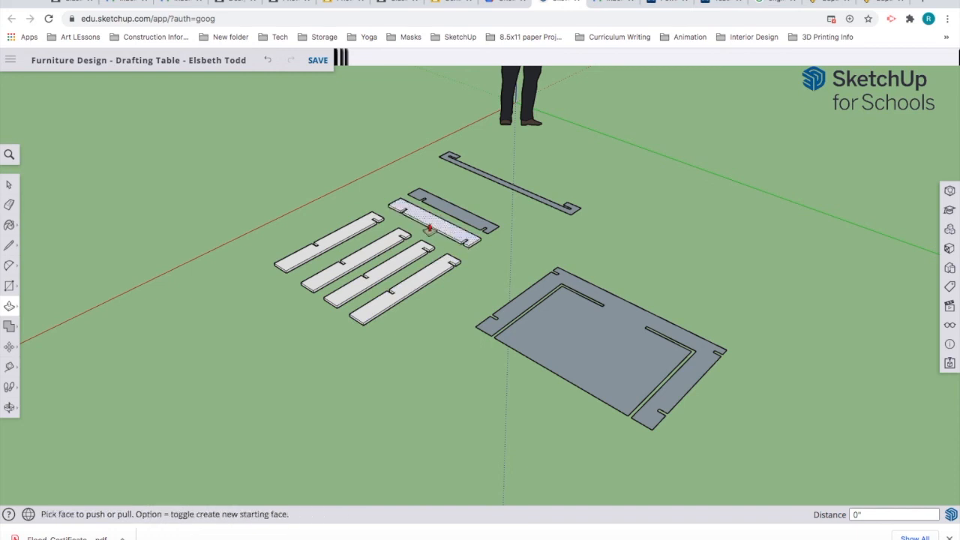
double_click(448, 212)
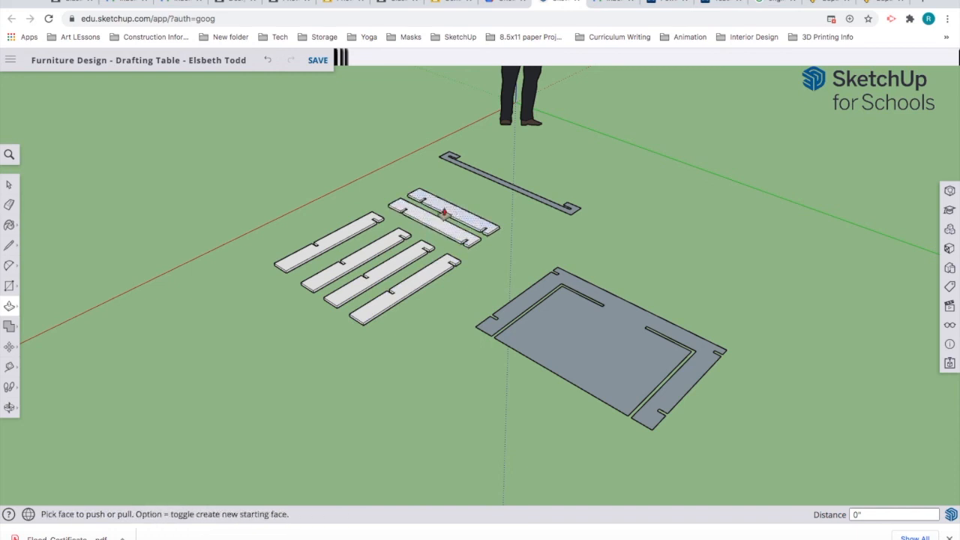
double_click(463, 171)
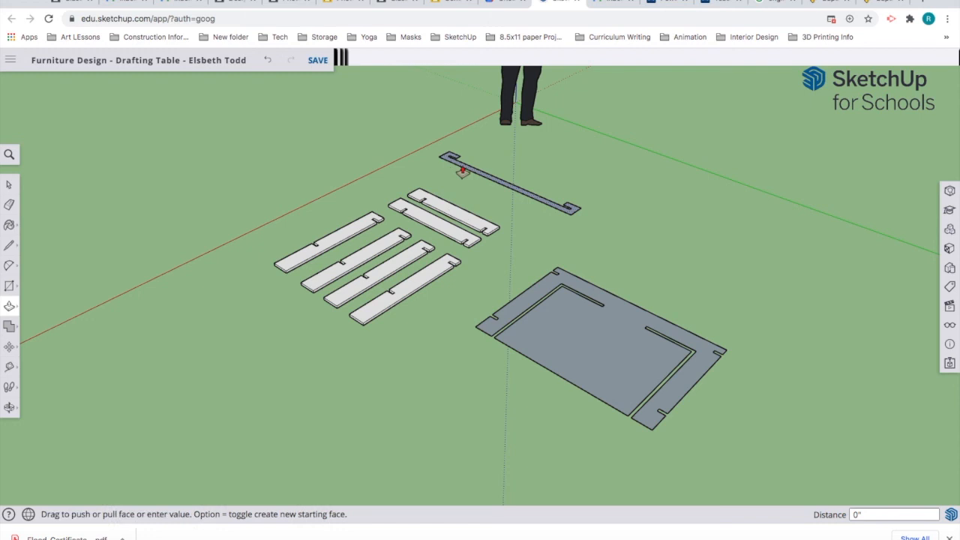
double_click(530, 348)
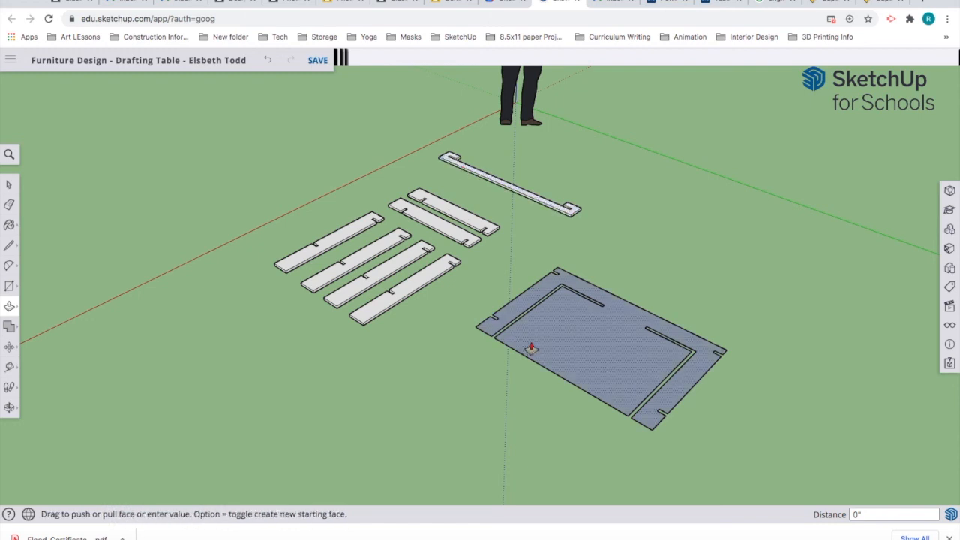
Step: Make the first and second leg boards each into their own group
click(9, 186)
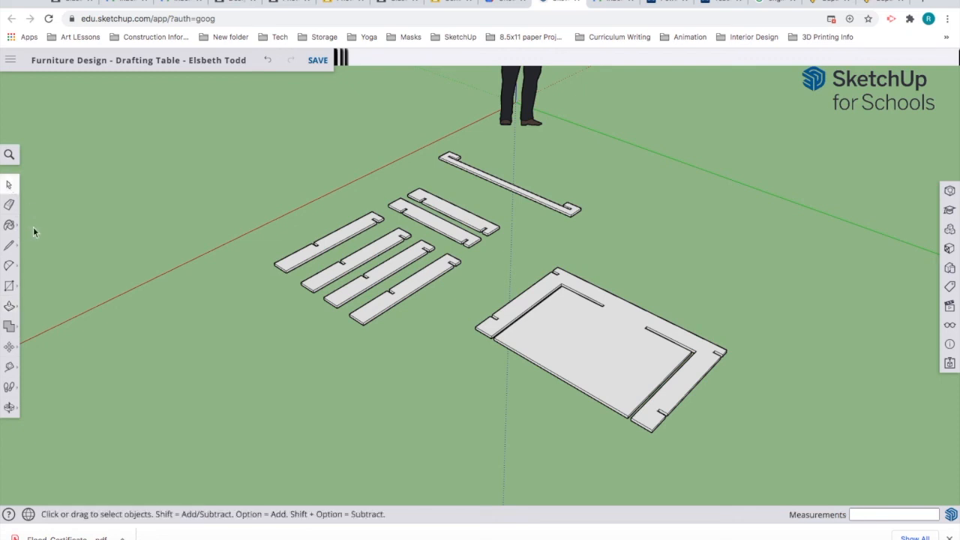
click(301, 262)
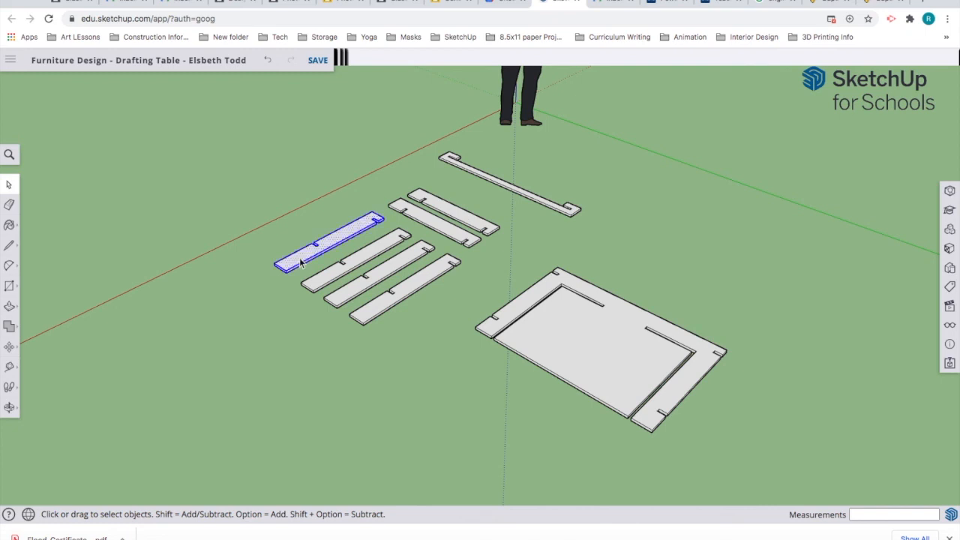
right_click(300, 261)
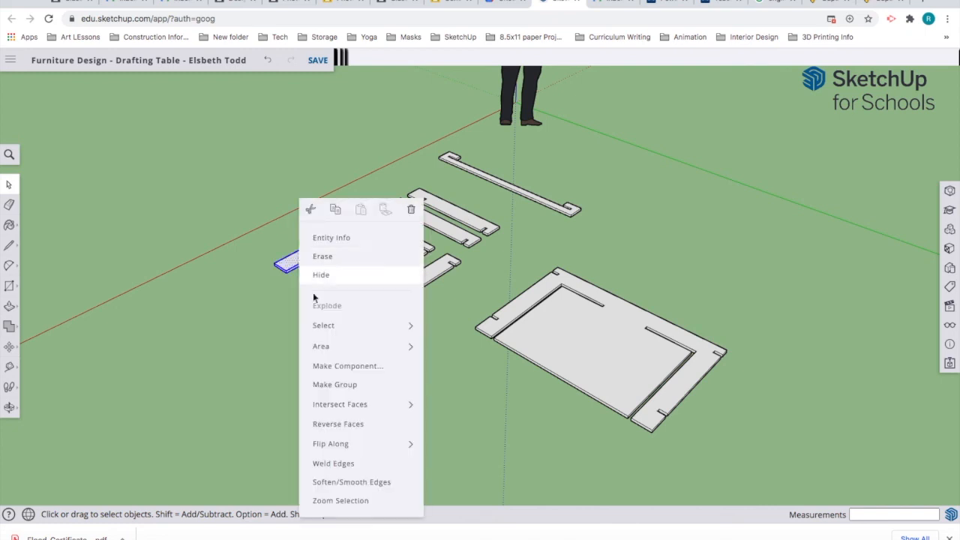
click(342, 387)
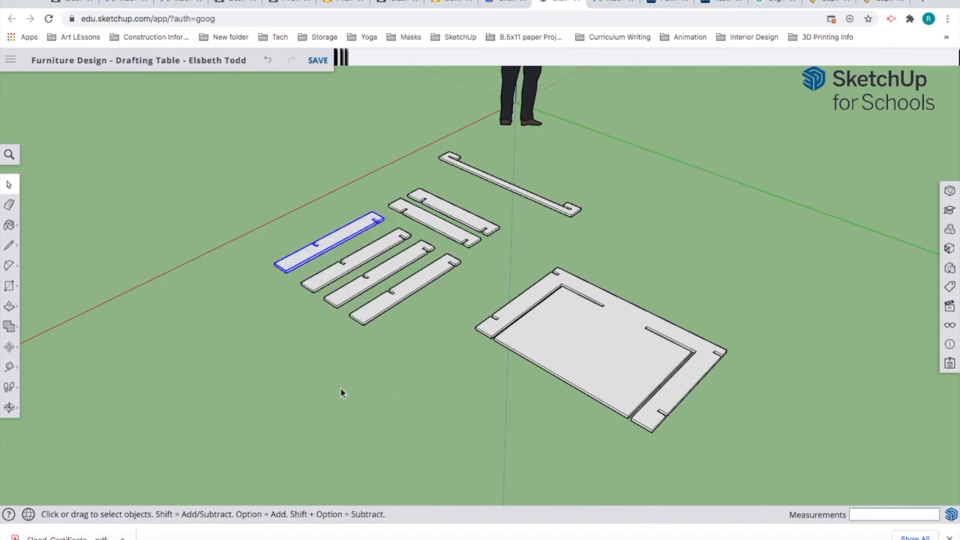
click(298, 318)
click(321, 281)
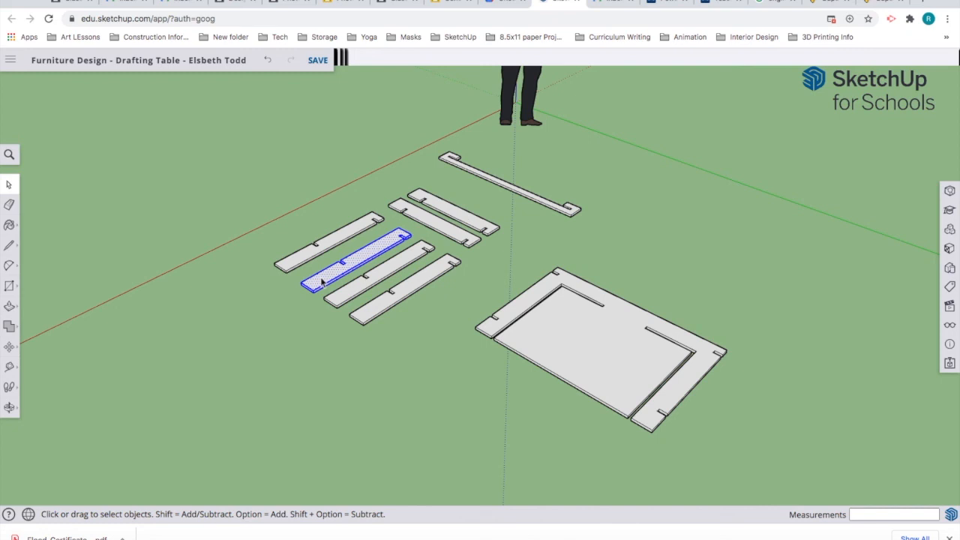
right_click(321, 281)
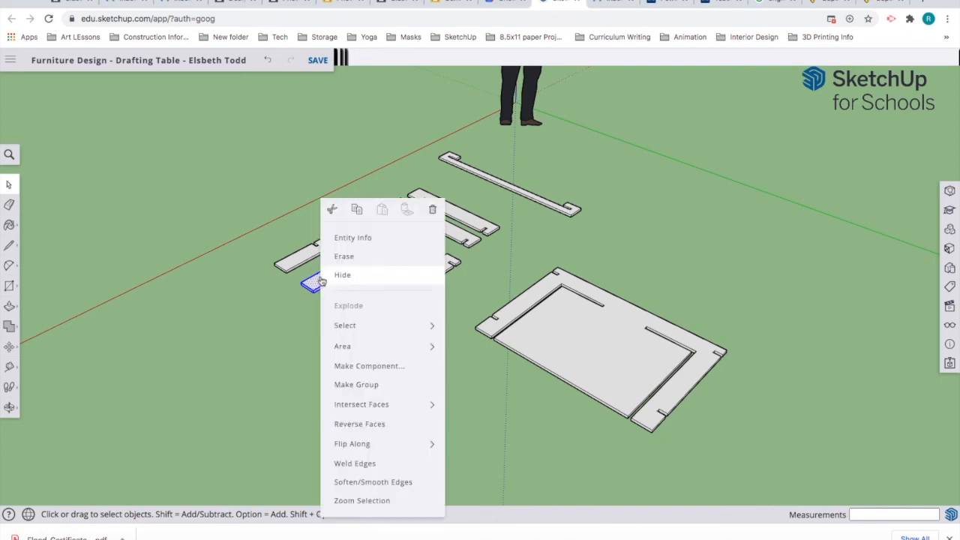
click(363, 385)
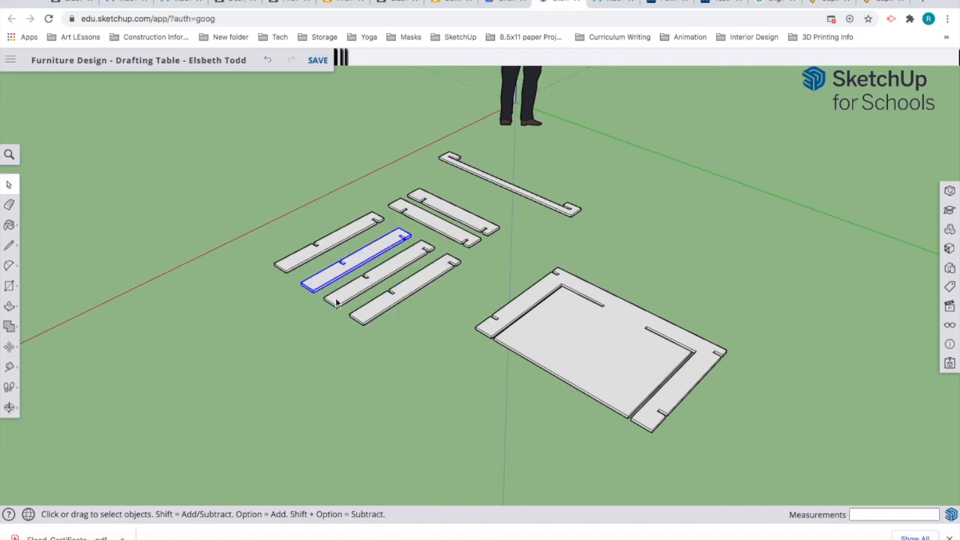
Step: Make the third and fourth leg boards each into their own group
triple_click(336, 303)
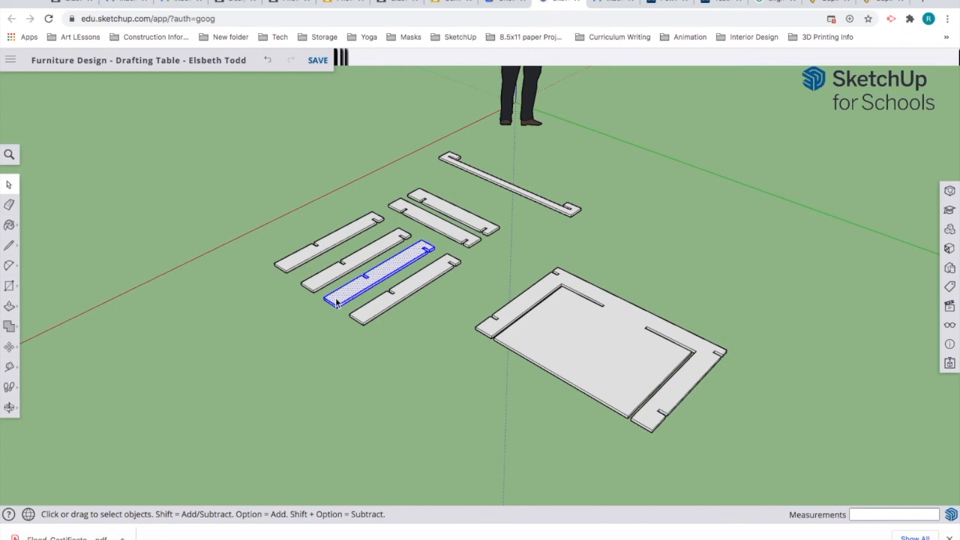
right_click(336, 302)
mouse_move(361, 403)
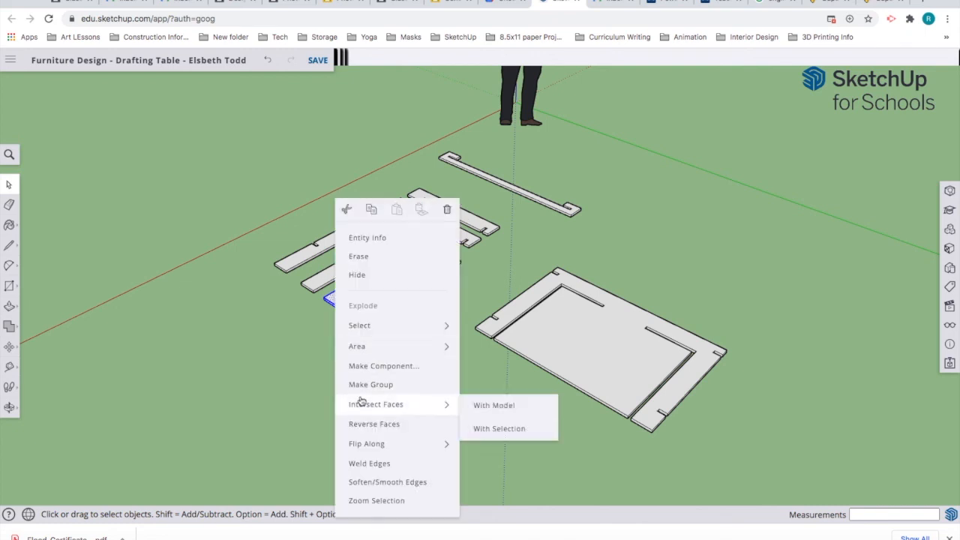
click(370, 385)
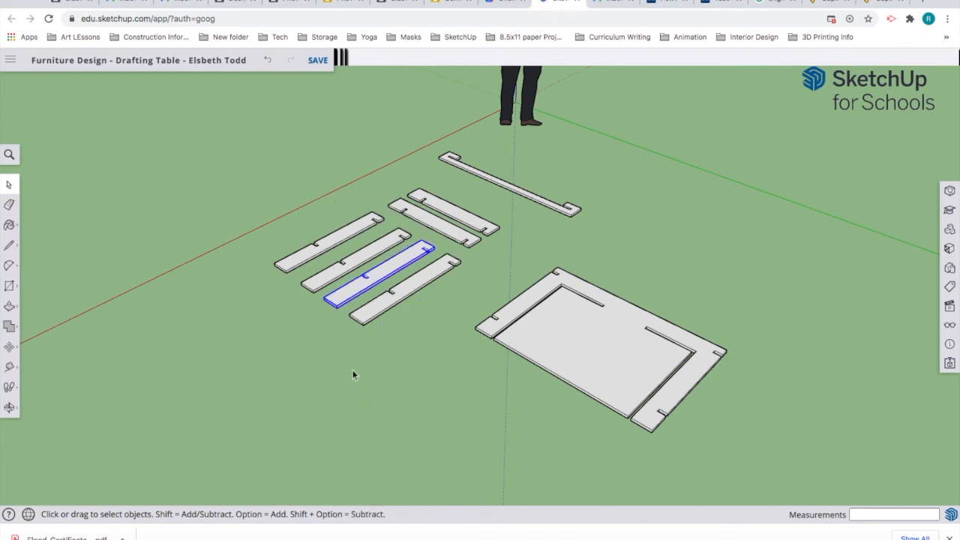
triple_click(382, 313)
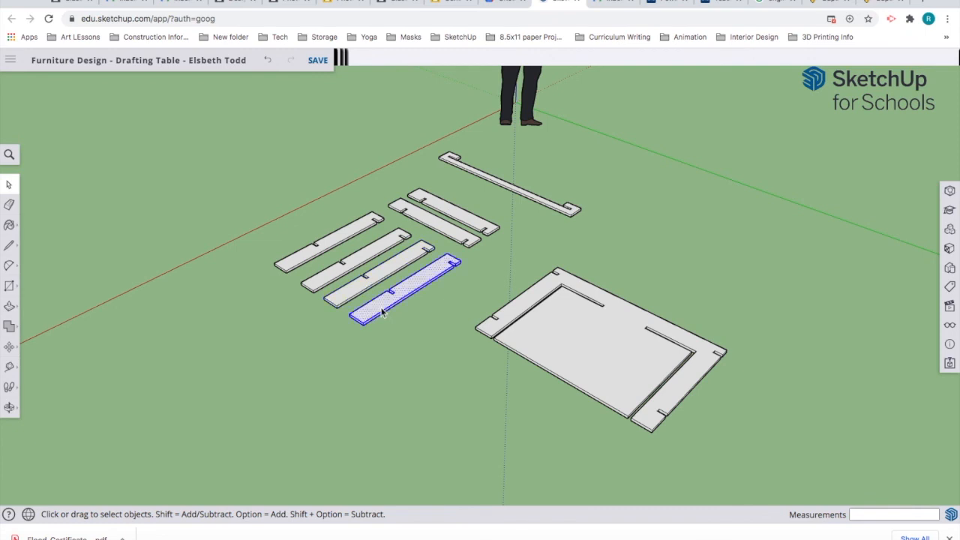
right_click(382, 313)
mouse_move(412, 328)
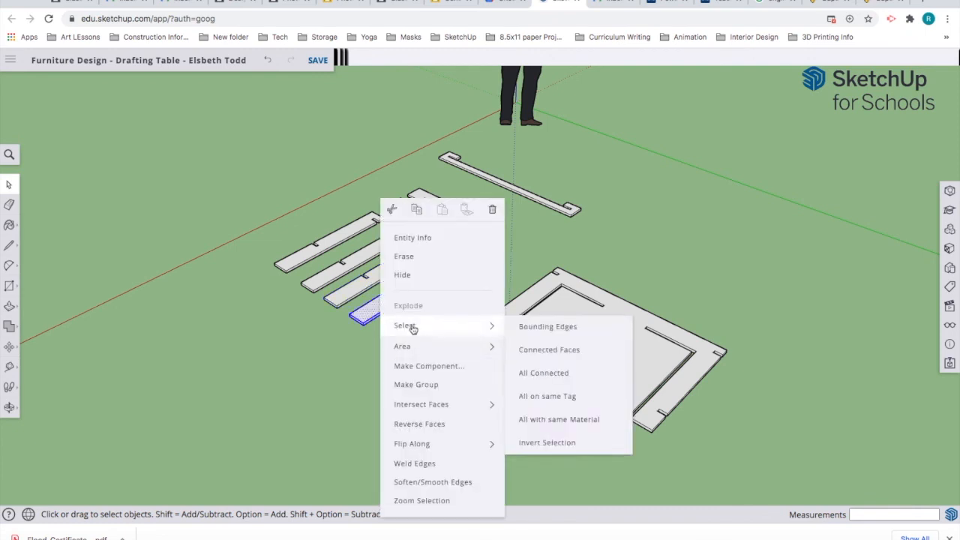
click(420, 384)
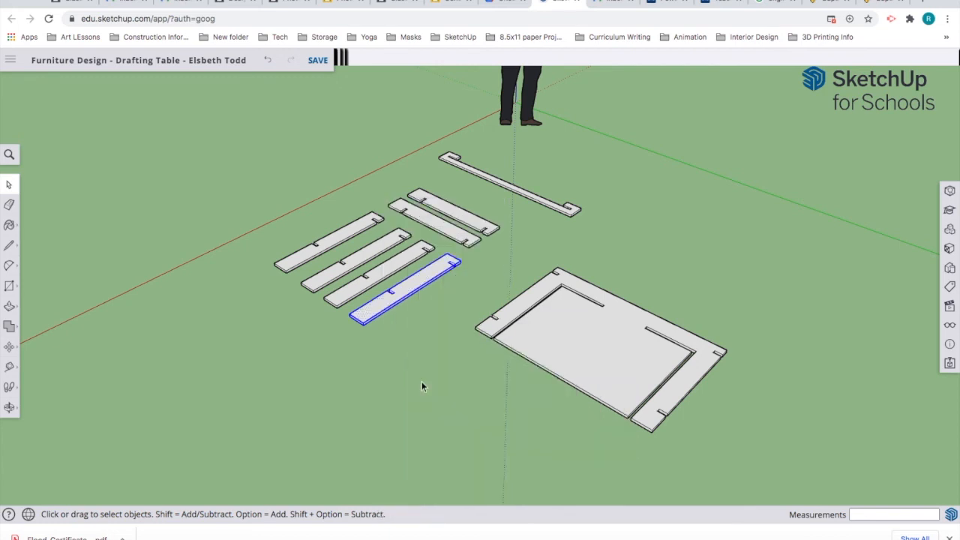
Step: Group the front short board, the back short board and the long top rail separately
triple_click(452, 237)
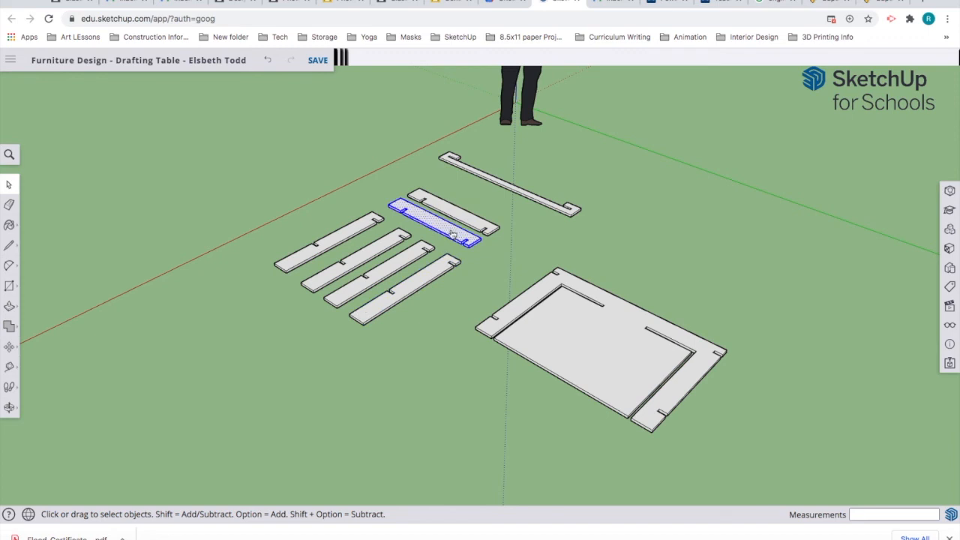
right_click(452, 236)
click(505, 387)
click(454, 217)
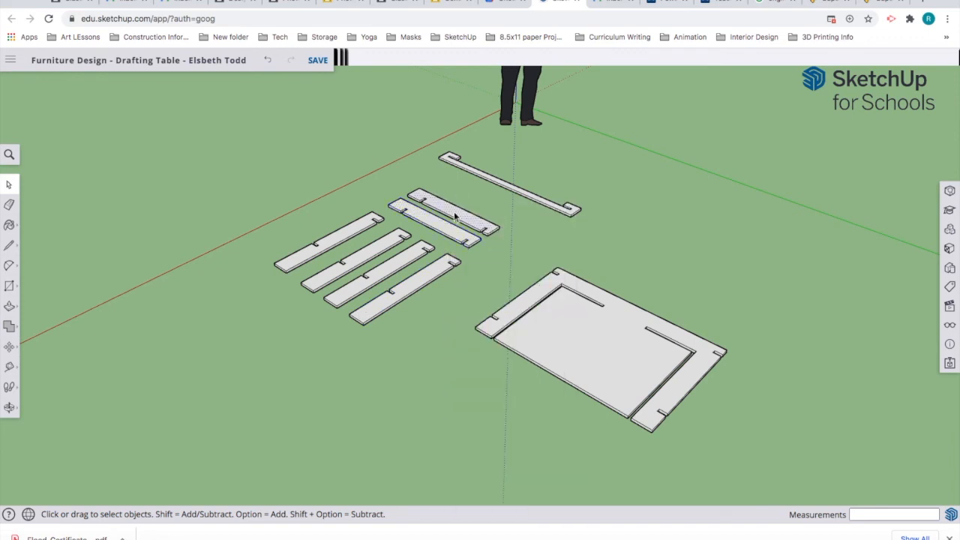
double_click(454, 217)
right_click(455, 217)
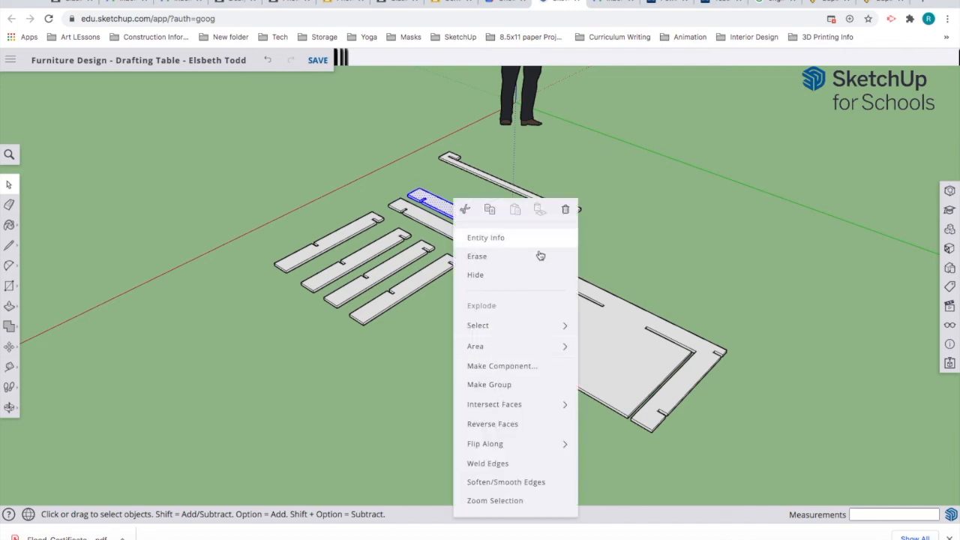
click(525, 385)
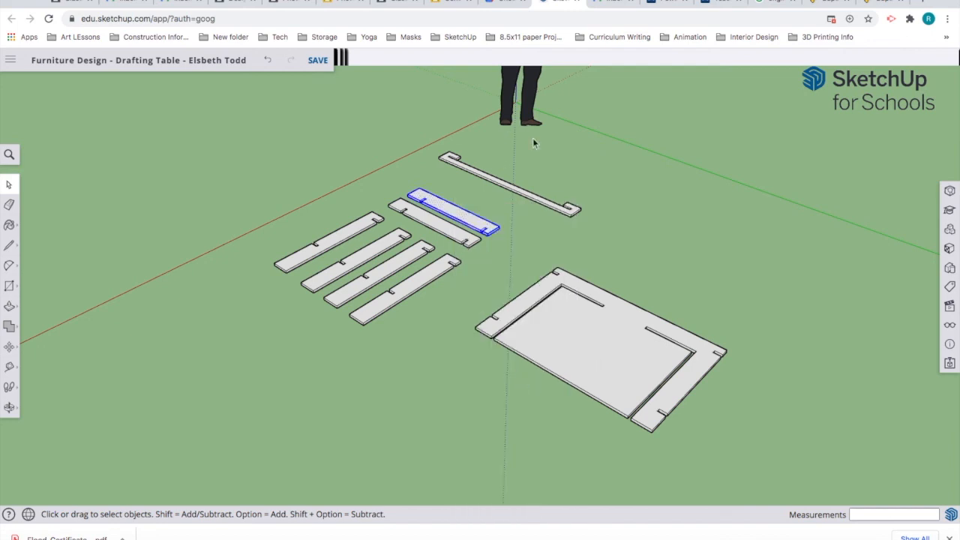
click(536, 201)
click(537, 201)
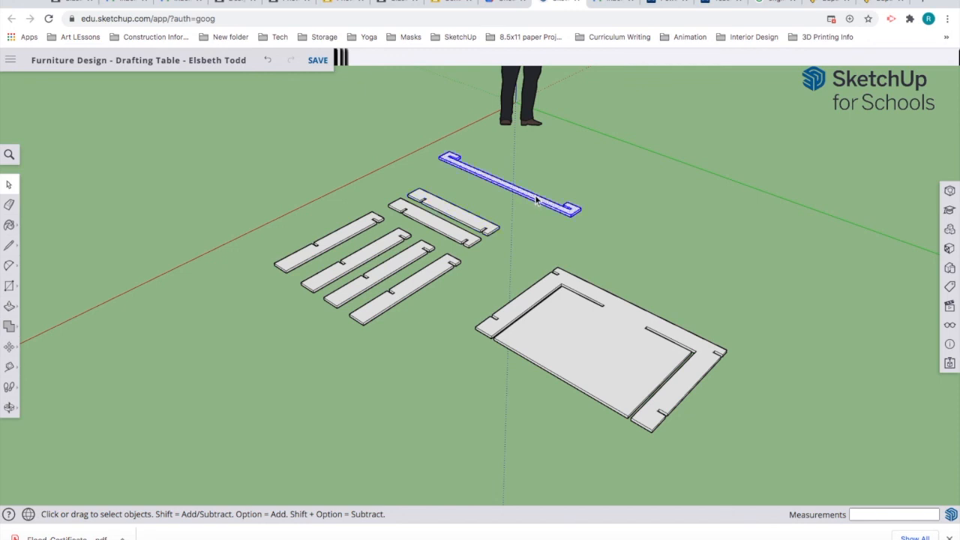
right_click(536, 201)
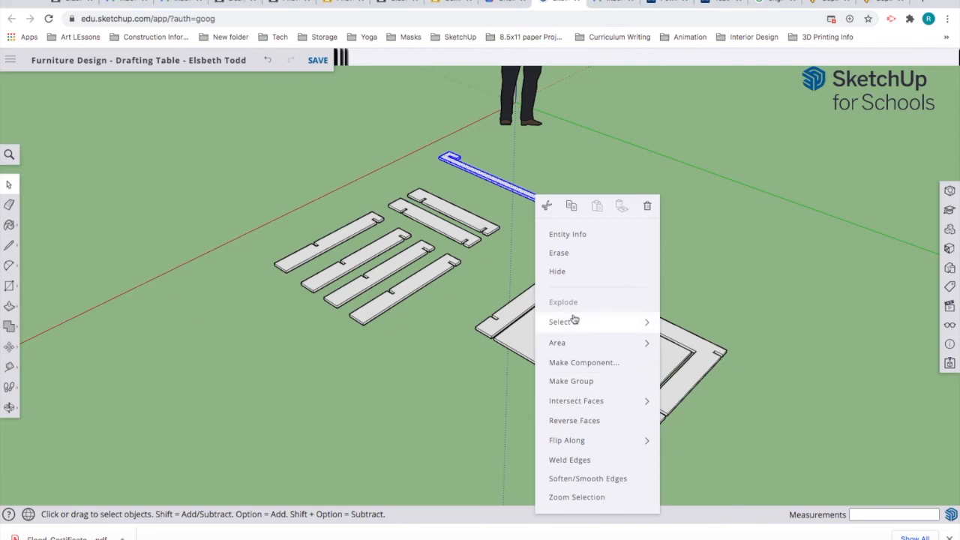
click(596, 383)
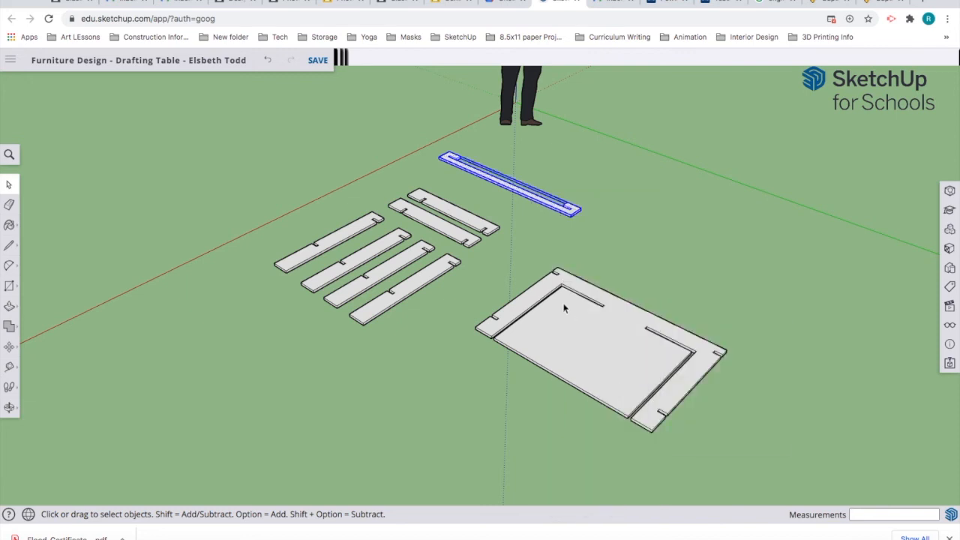
Step: Make the whole tabletop board a group, then deselect it
triple_click(601, 366)
right_click(601, 366)
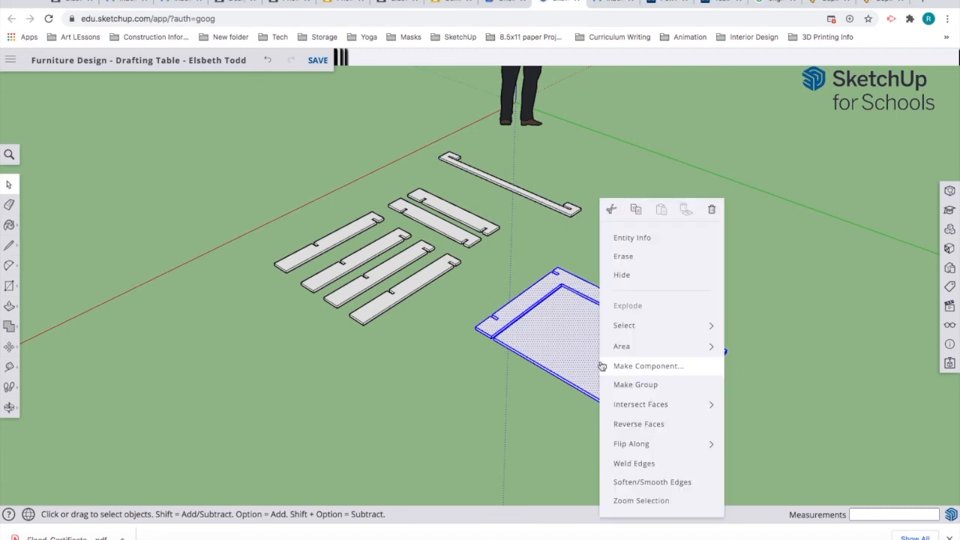
click(634, 387)
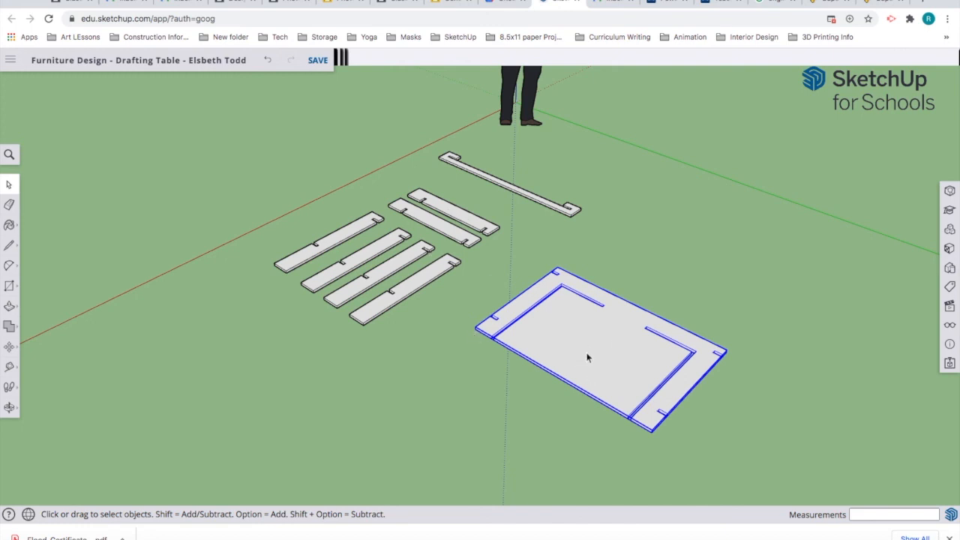
click(360, 397)
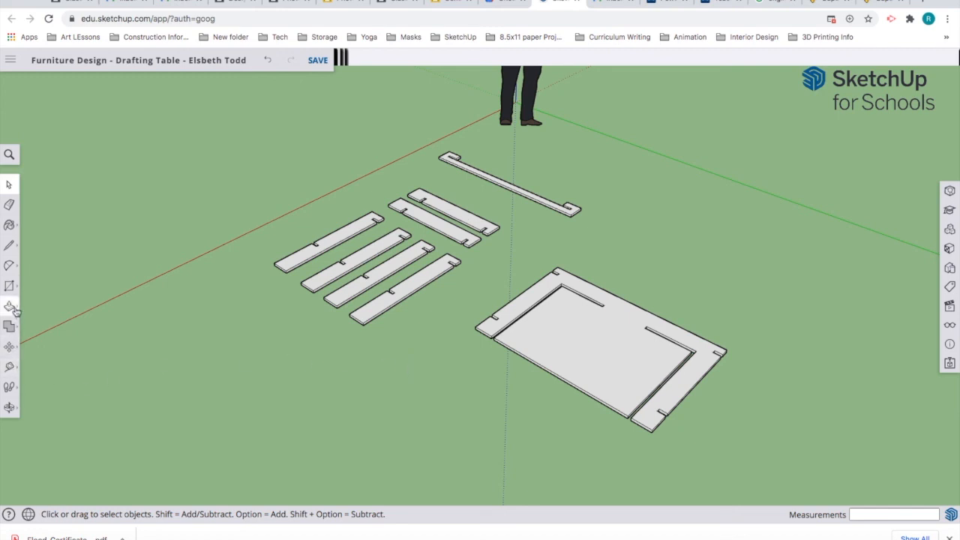
click(10, 348)
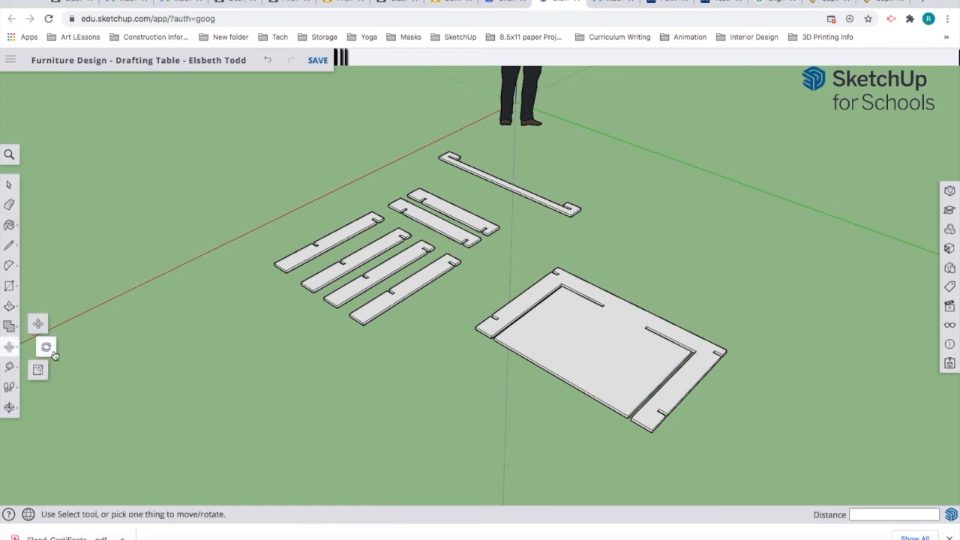
Step: Select all four leg boards together and orbit to a flatter view
click(6, 185)
drag(260, 242, 403, 349)
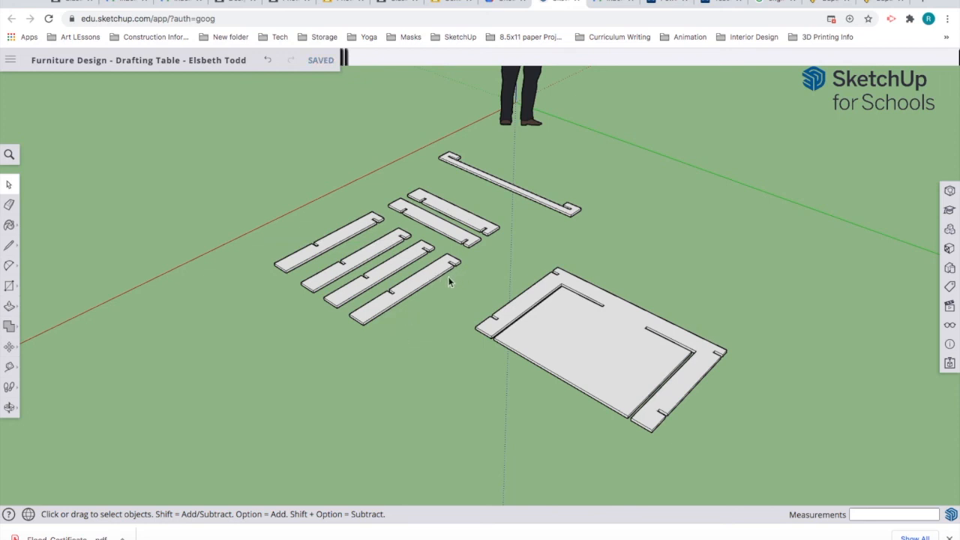
drag(466, 266, 371, 262)
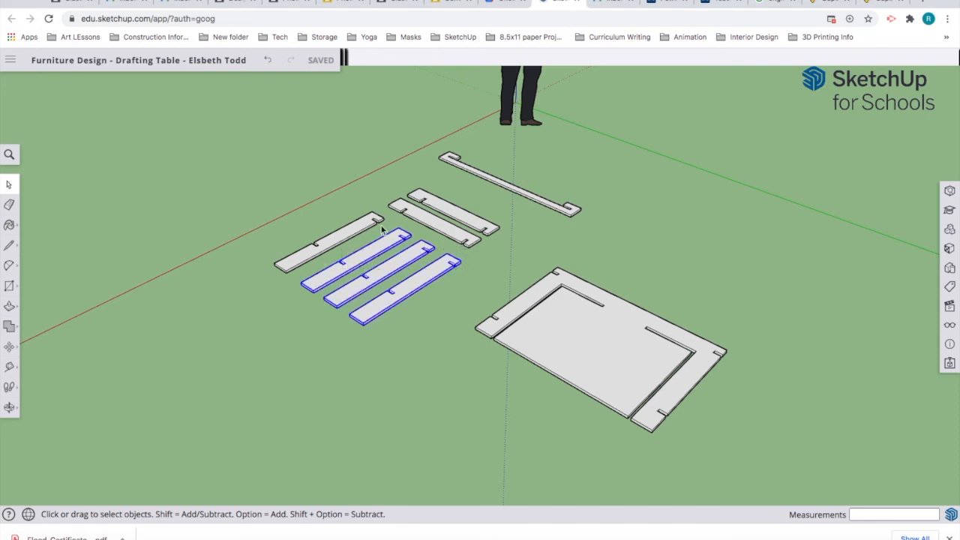
shift+drag(381, 226, 341, 252)
key(o)
drag(351, 365, 206, 358)
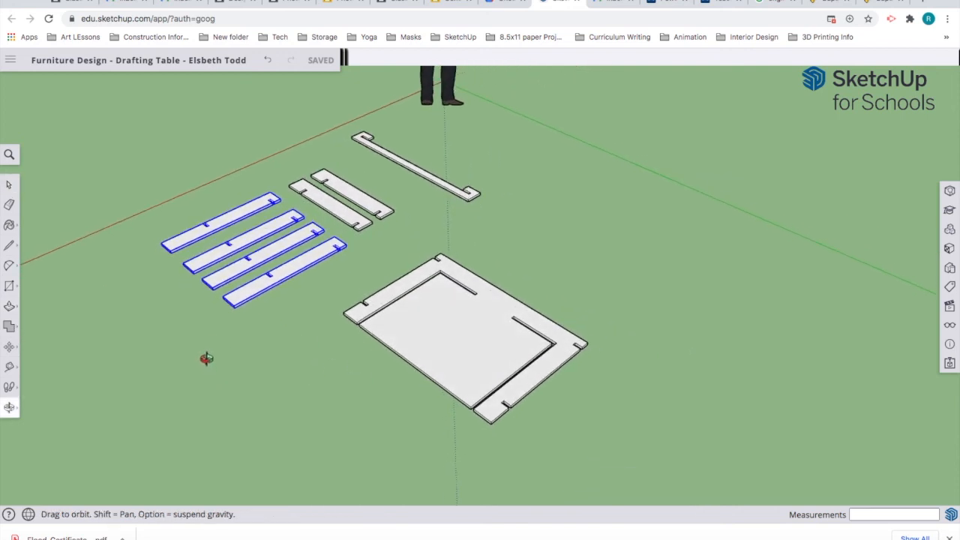
key(space)
scroll(252, 318, up, 6)
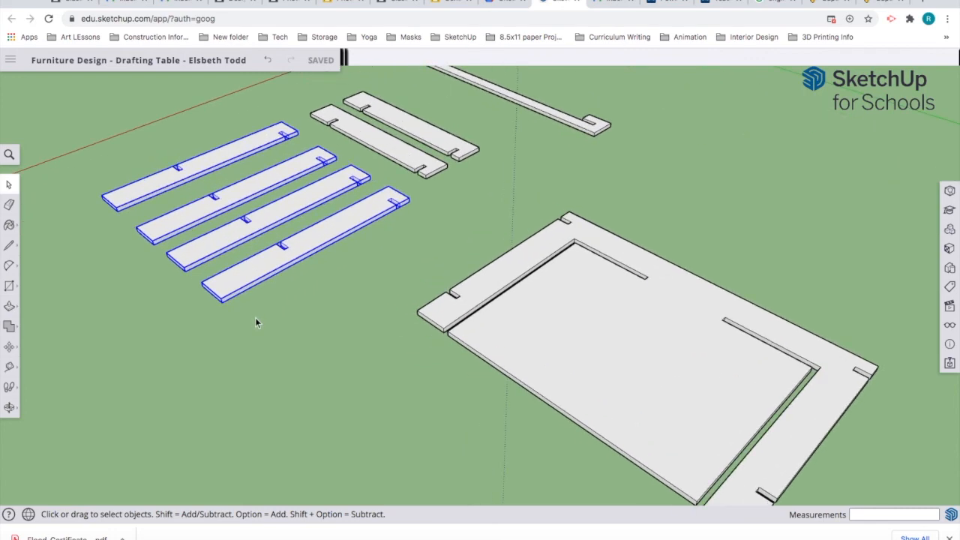
middle_drag(255, 324, 210, 381)
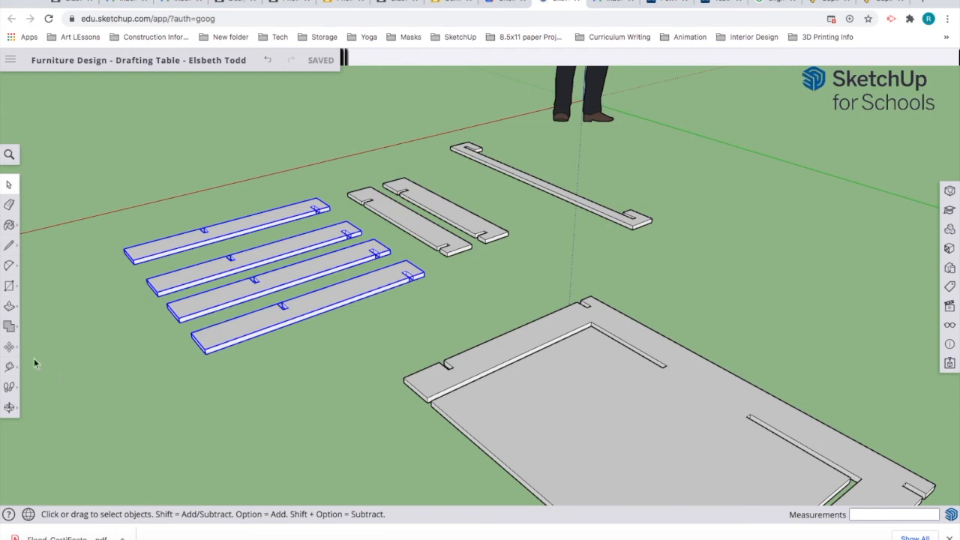
Step: Rotate the four leg boards 90° about the red axis from a corner so they stand upright
click(9, 347)
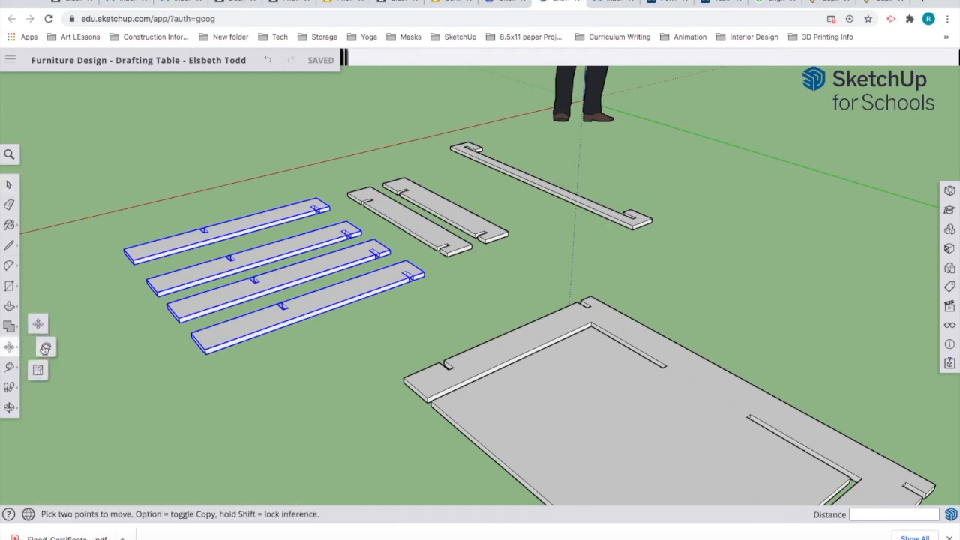
click(45, 348)
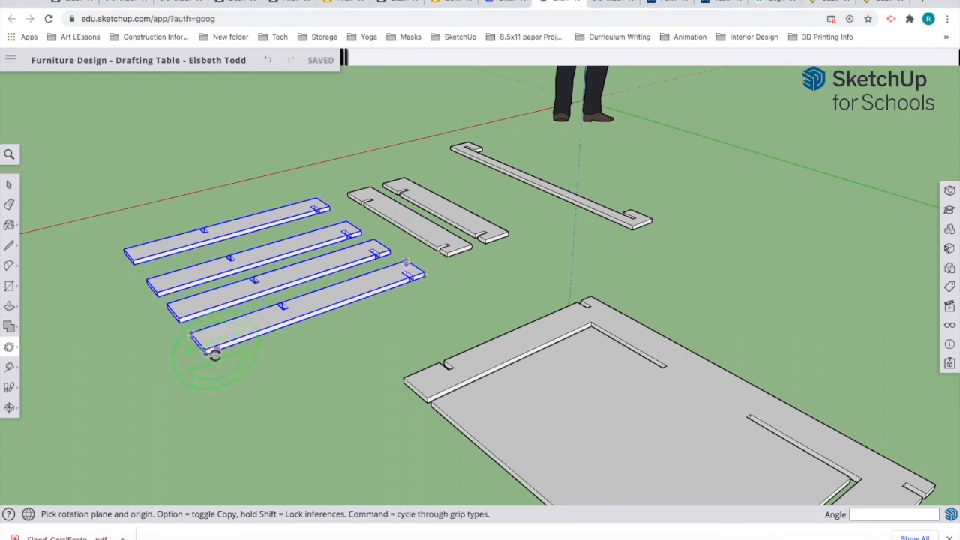
scroll(214, 354, up, 5)
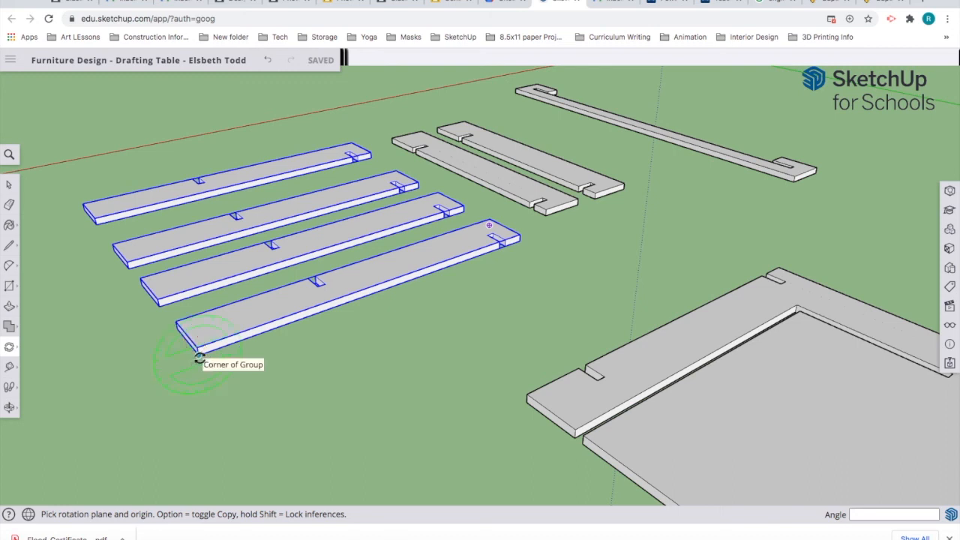
click(199, 356)
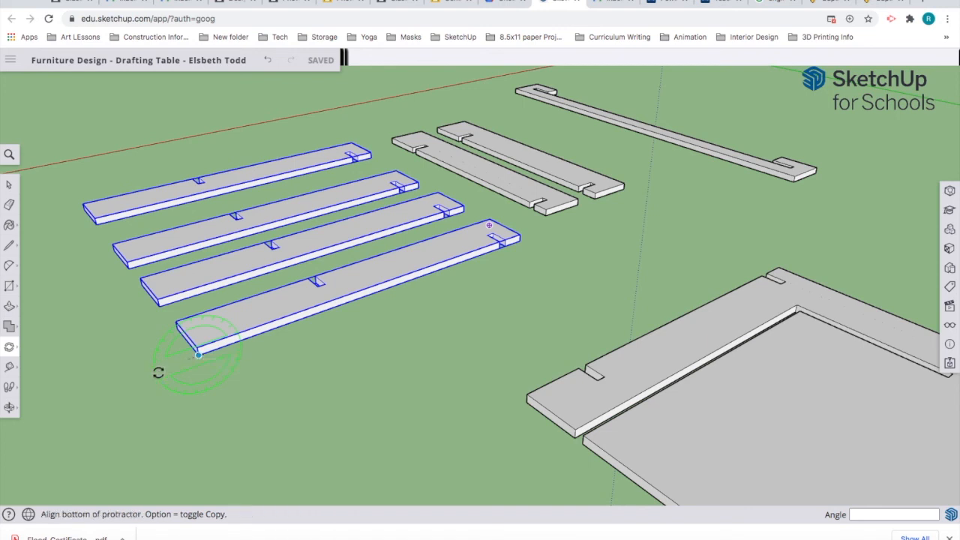
click(73, 407)
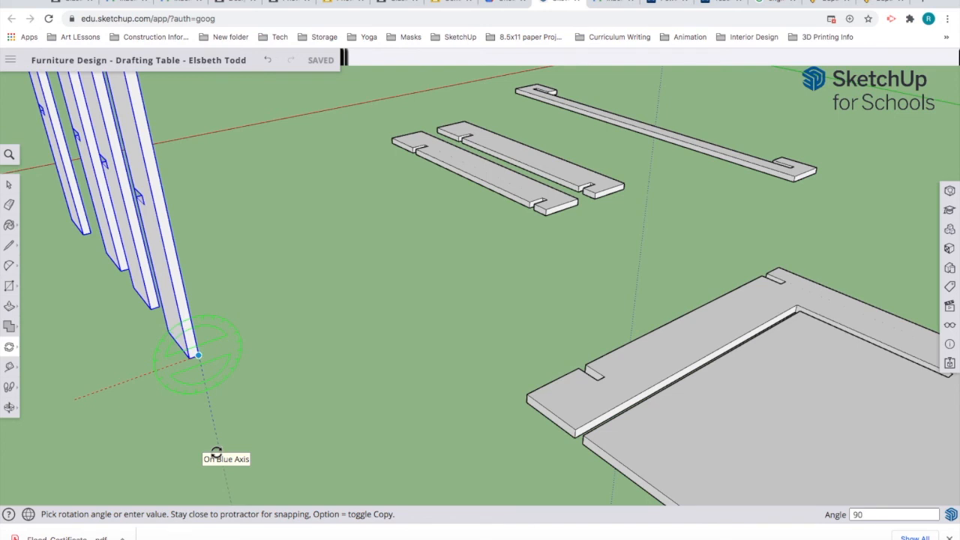
click(215, 453)
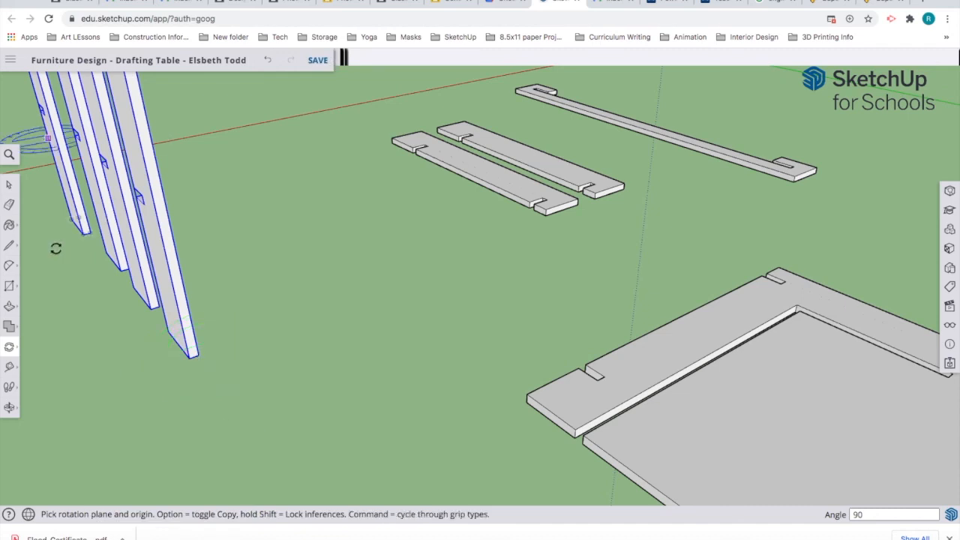
click(8, 186)
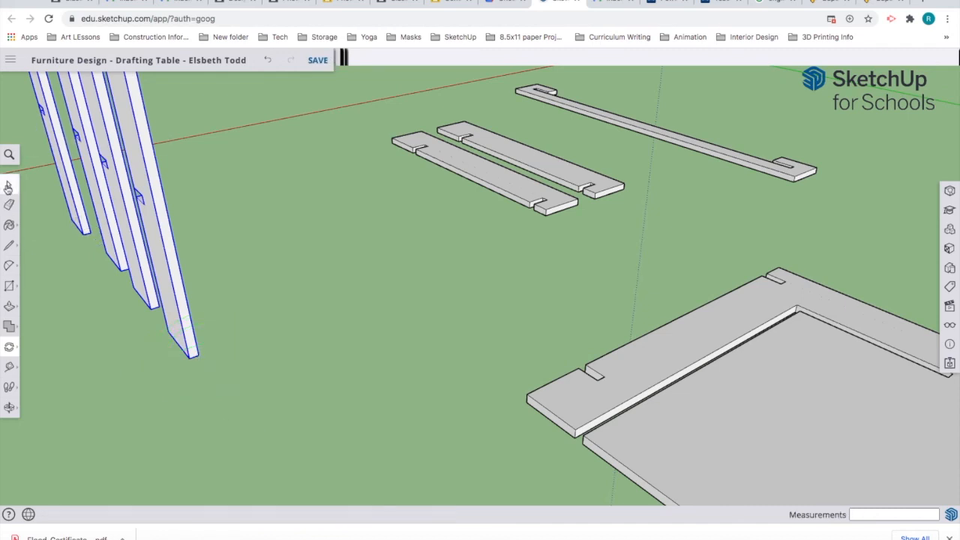
click(324, 273)
scroll(252, 266, down, 6)
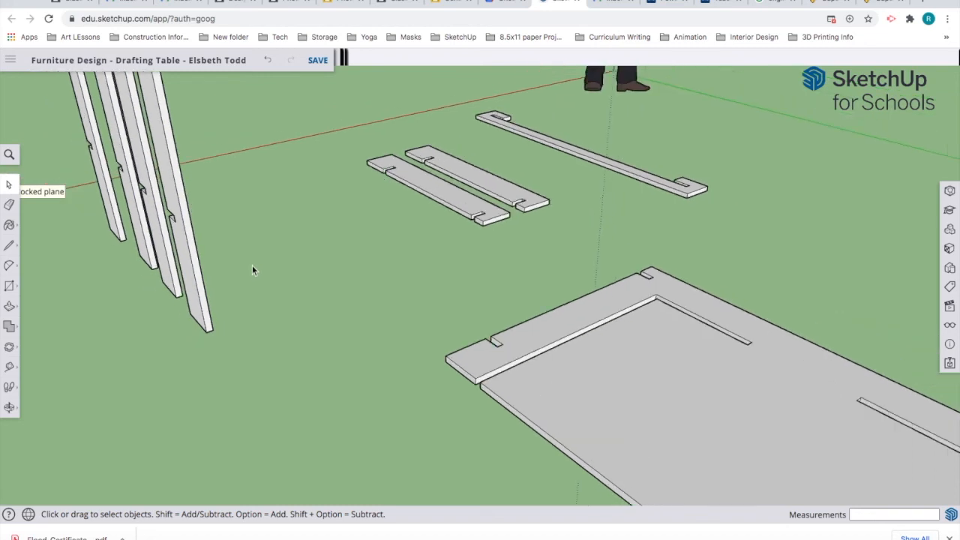
scroll(252, 265, down, 4)
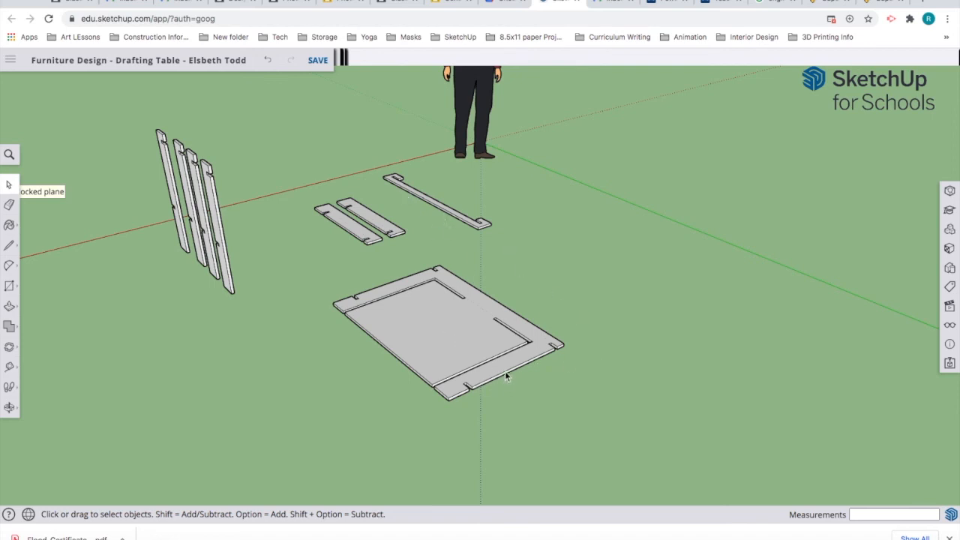
middle_drag(248, 296, 397, 251)
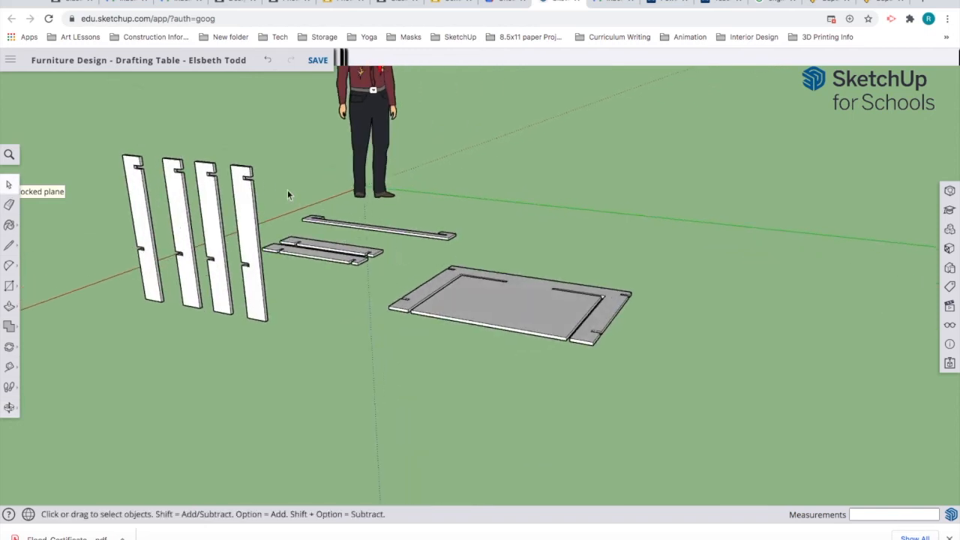
scroll(257, 181, up, 5)
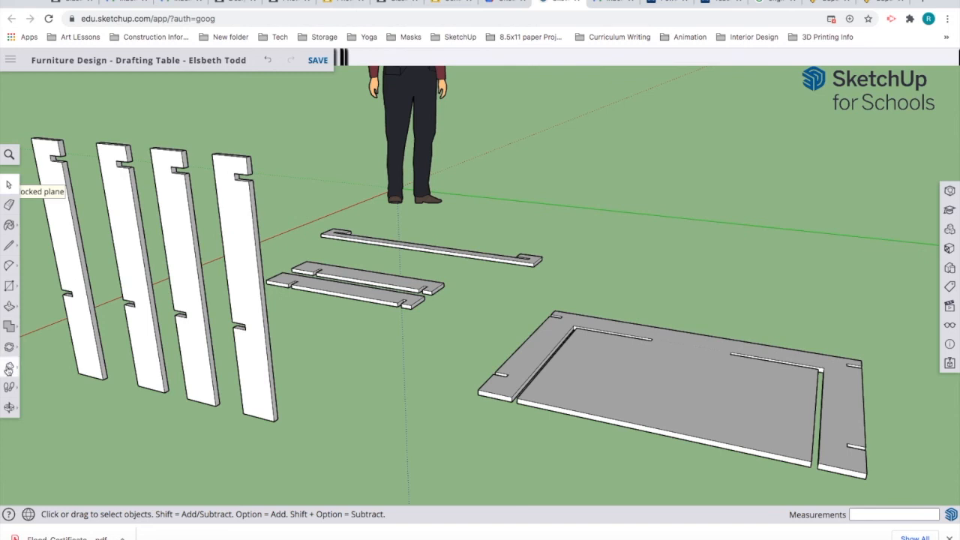
click(10, 366)
click(57, 331)
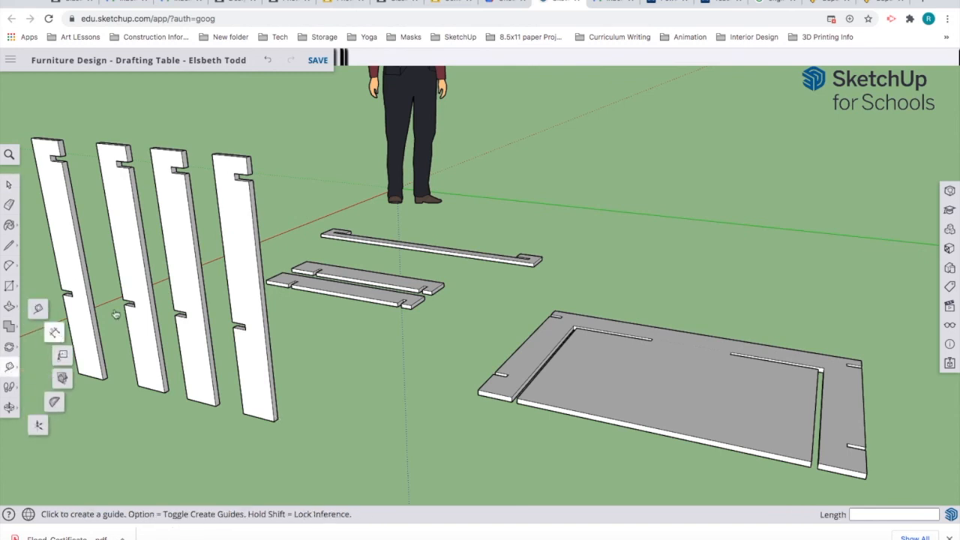
scroll(250, 181, up, 2)
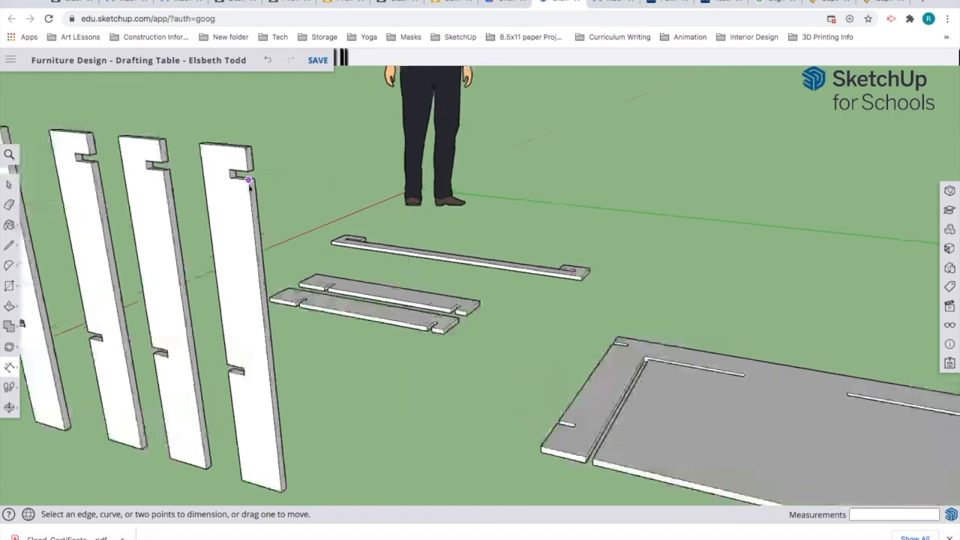
click(250, 181)
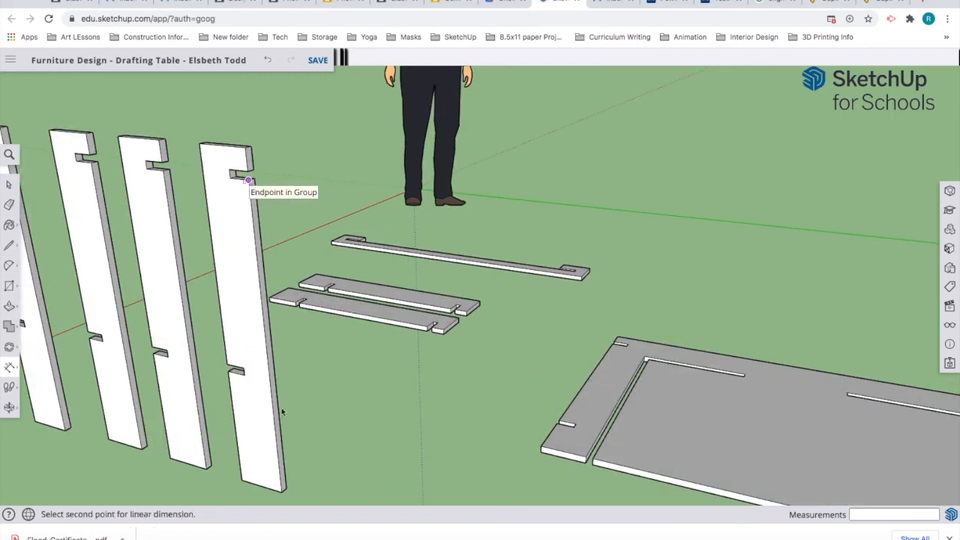
click(282, 493)
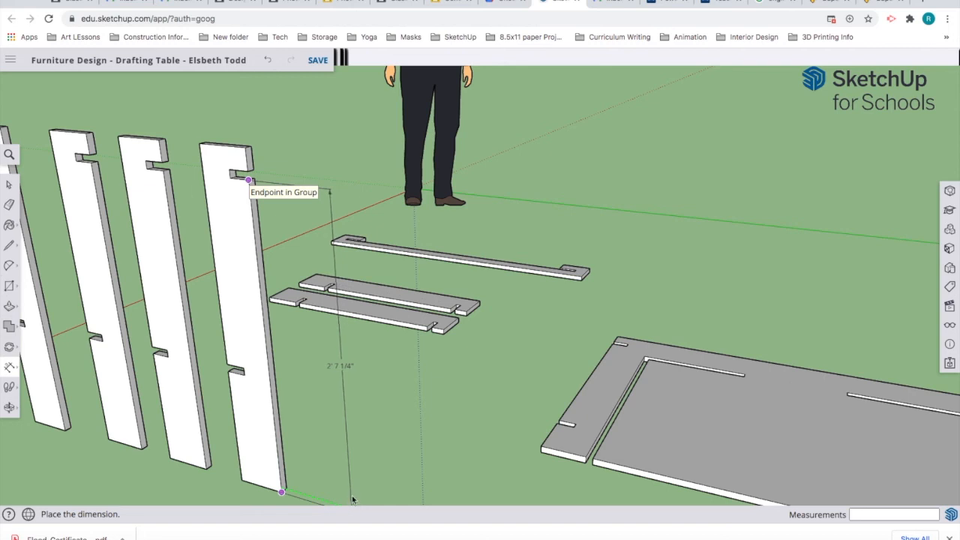
key(Escape)
Step: Lift the tabletop about 2' 7 1/4" straight up along the blue axis
scroll(660, 378, down, 3)
key(m)
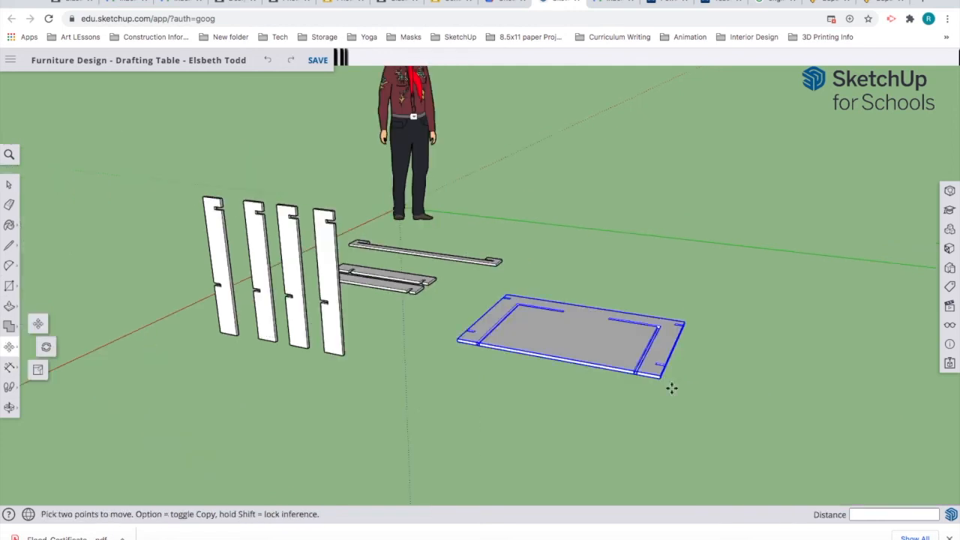
scroll(662, 378, up, 3)
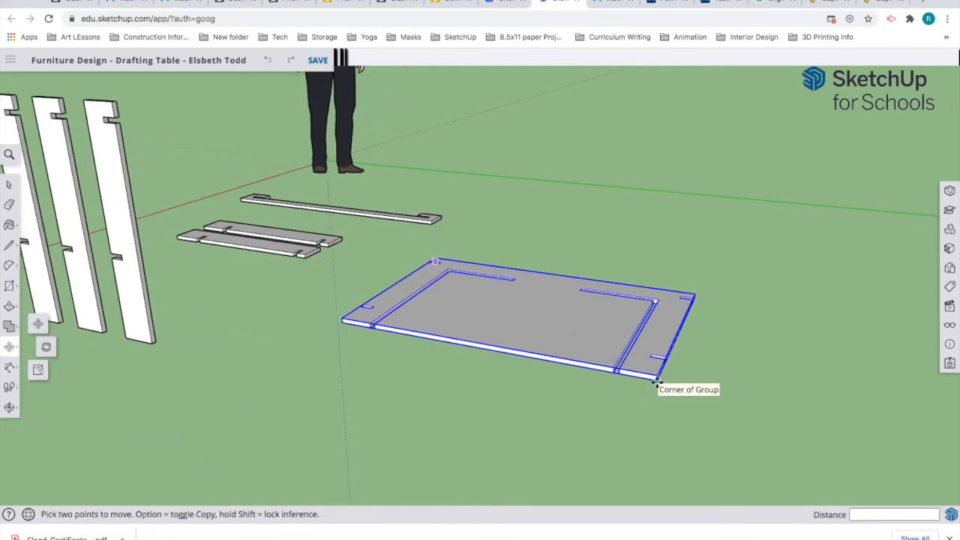
click(657, 380)
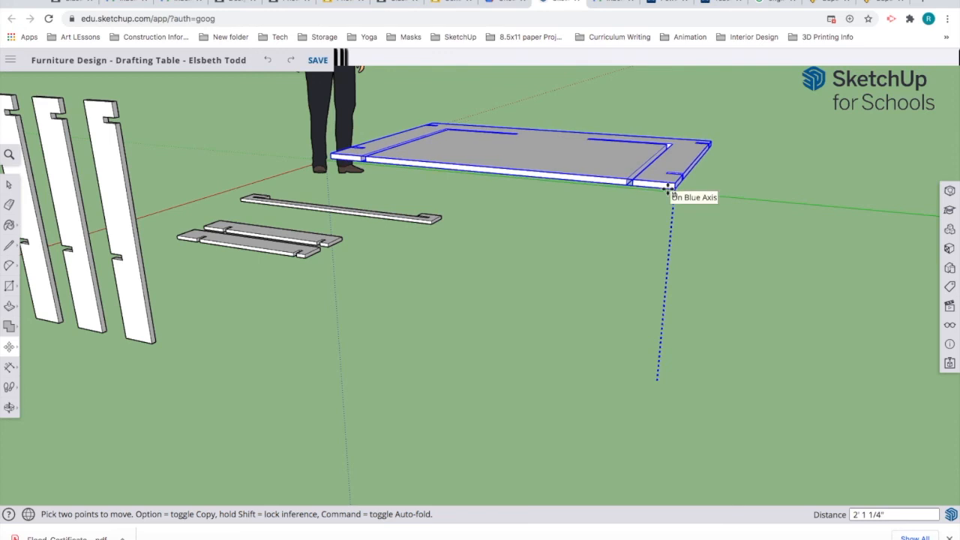
text(2)
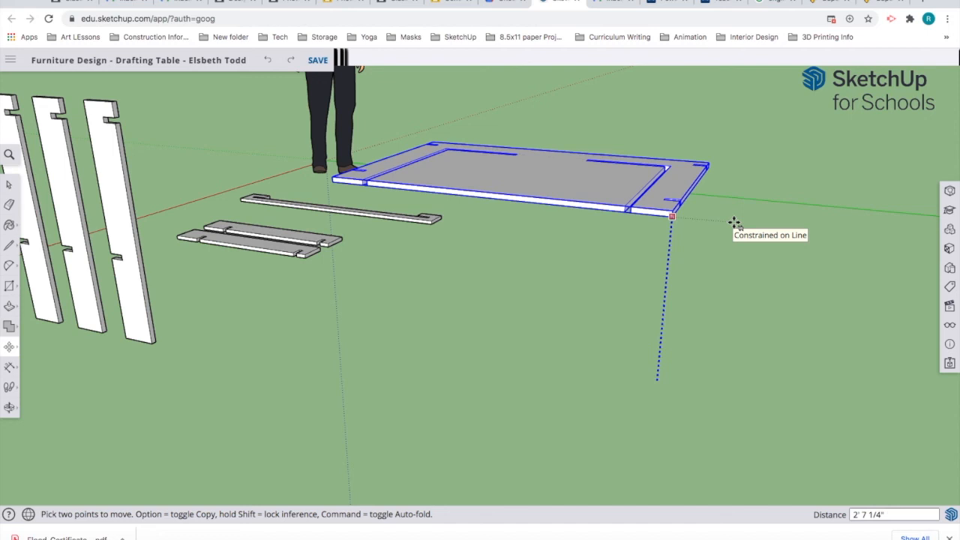
key(Return)
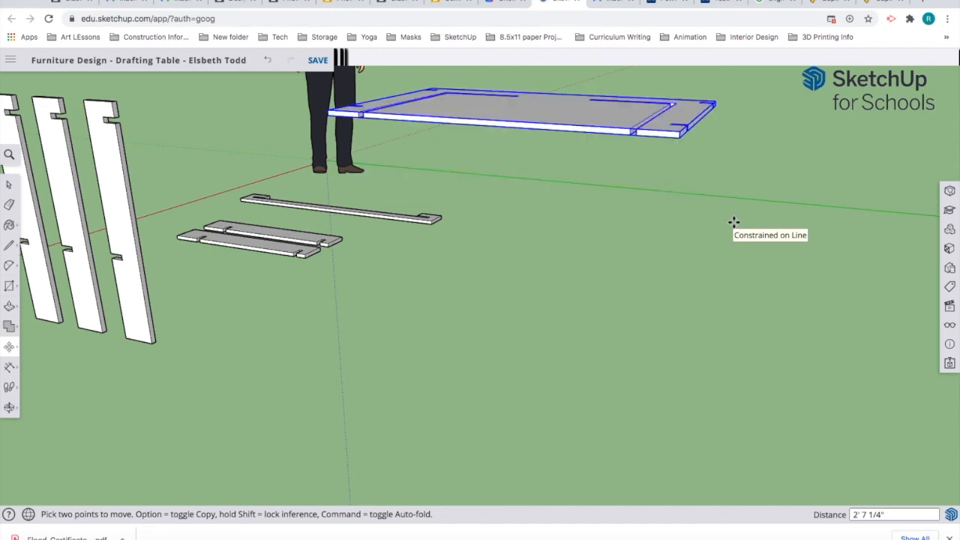
Step: Orbit so the tabletop faces the viewer and check it is a solid in Solid Inspector
click(9, 186)
click(400, 318)
middle_drag(289, 300, 405, 320)
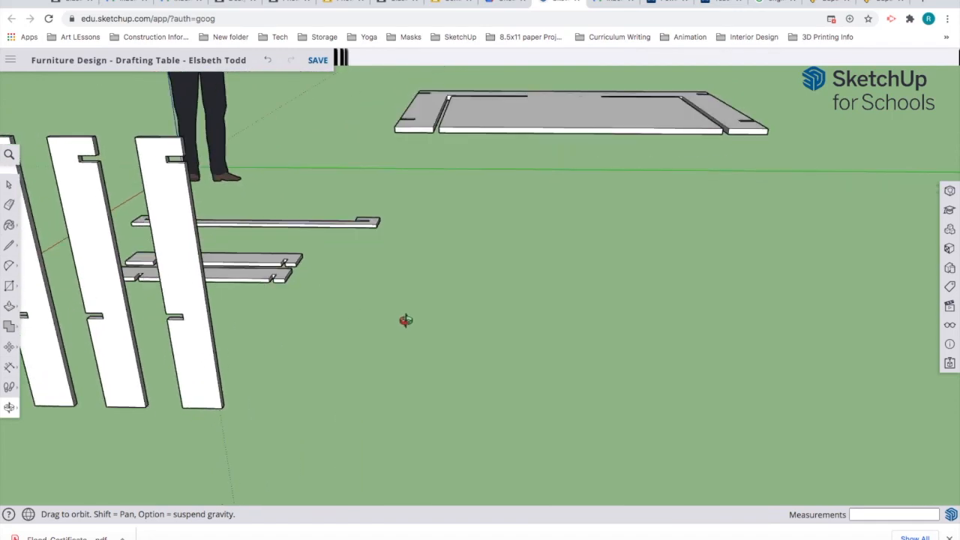
key(space)
middle_drag(631, 233, 483, 296)
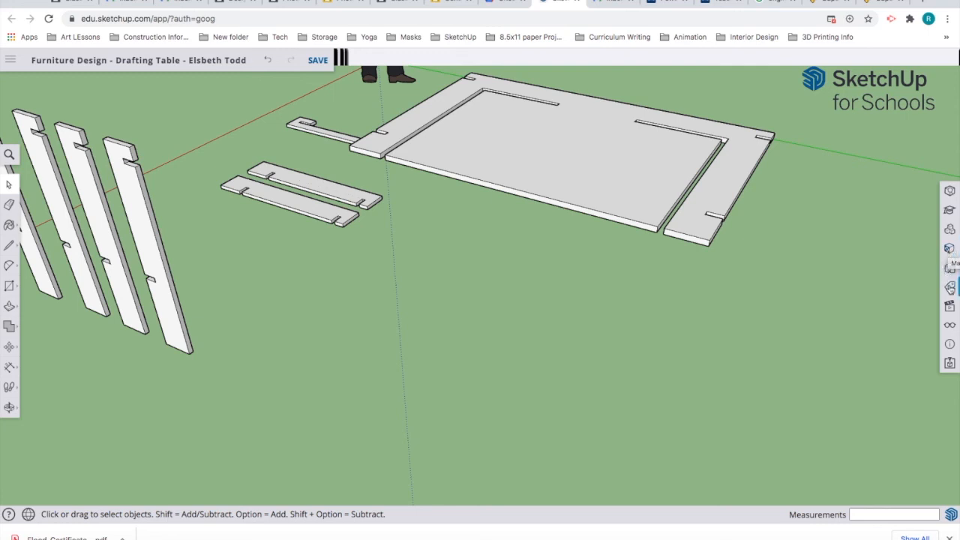
click(949, 363)
Step: Orbit so the legs stand upright and shift a piece from a leg's notch corner
scroll(880, 447, down, 3)
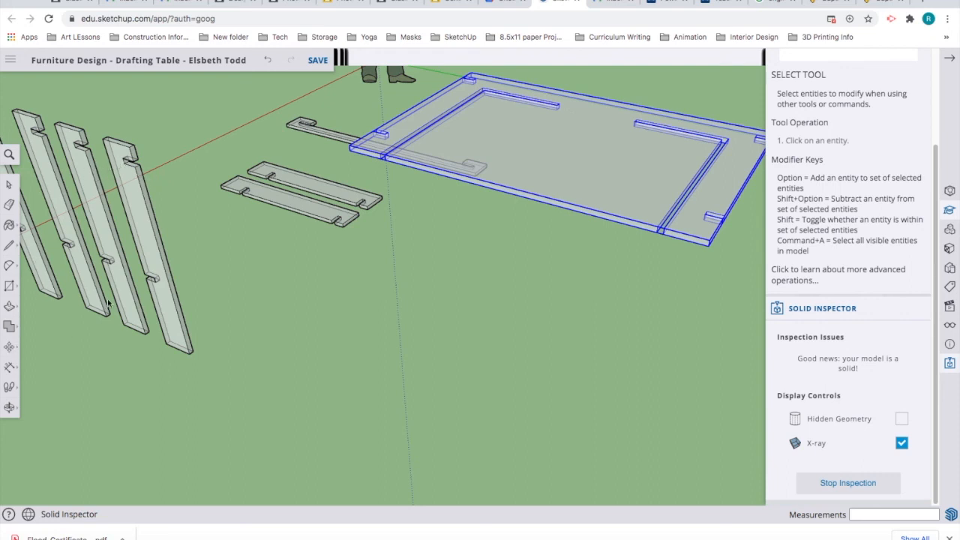
key(m)
scroll(123, 161, up, 4)
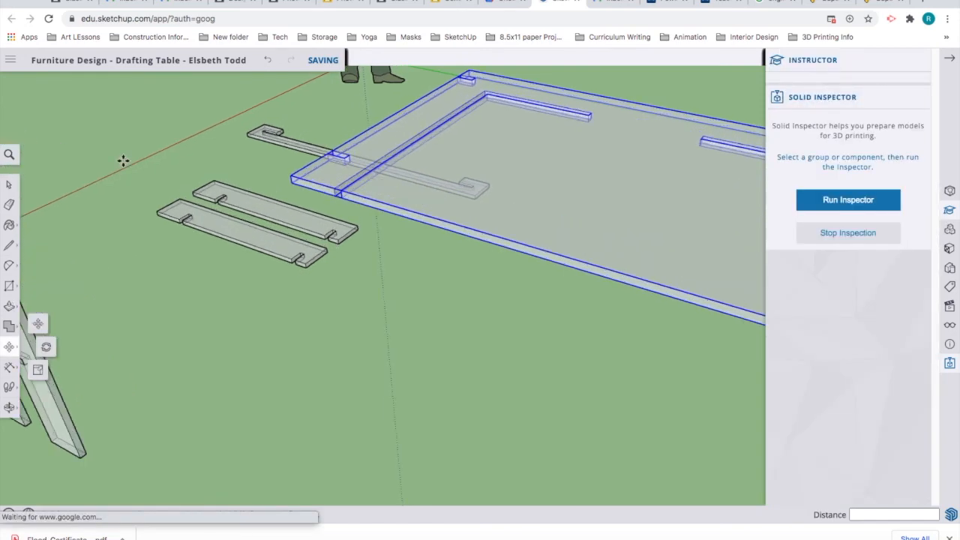
scroll(300, 242, up, 2)
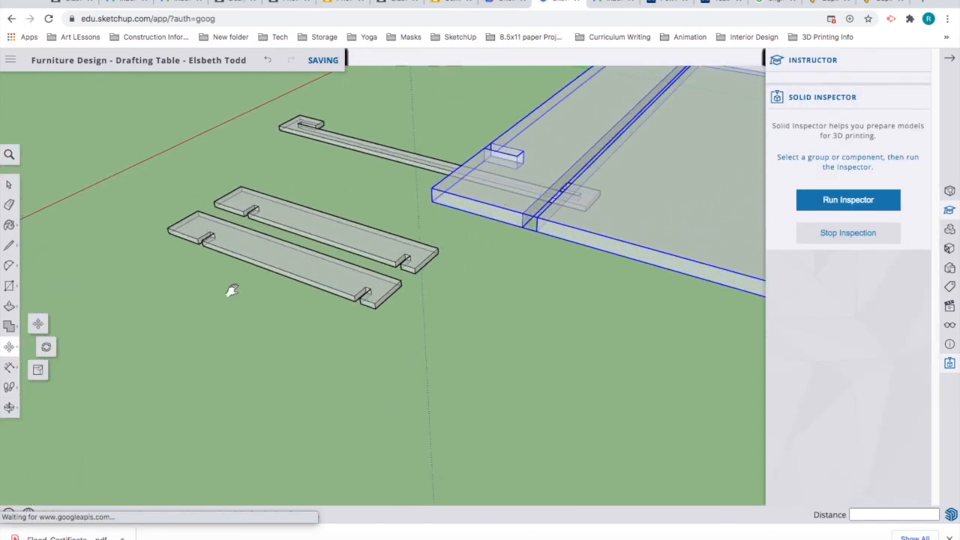
key(o)
drag(590, 219, 428, 281)
key(m)
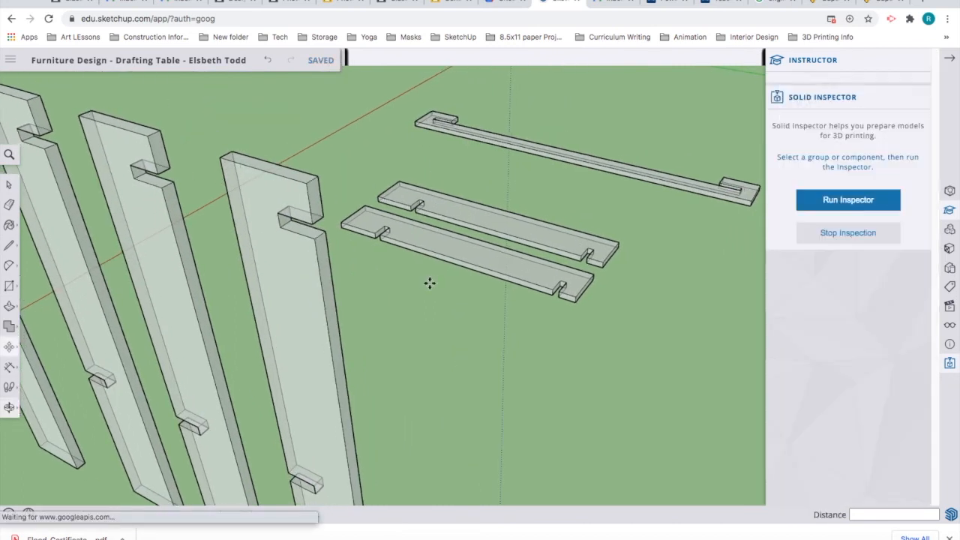
click(279, 227)
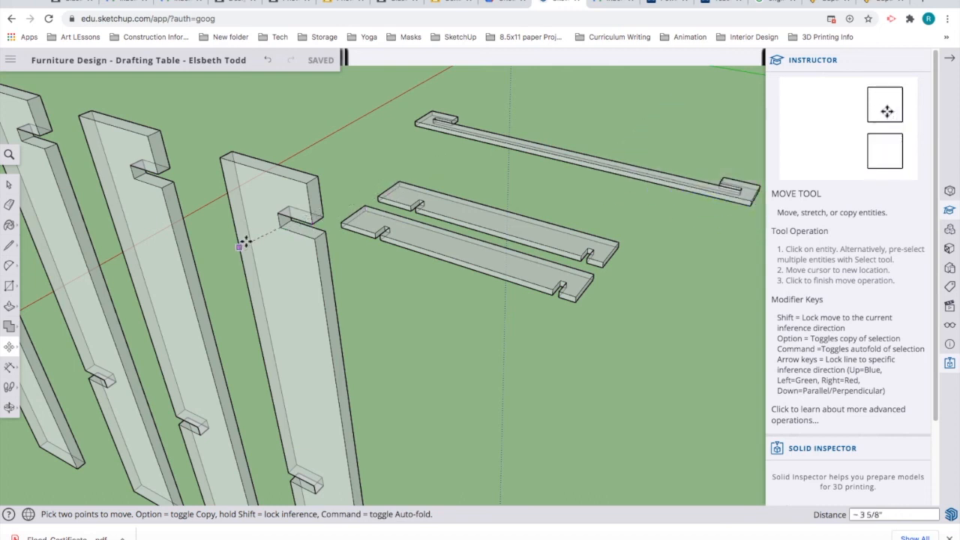
click(311, 247)
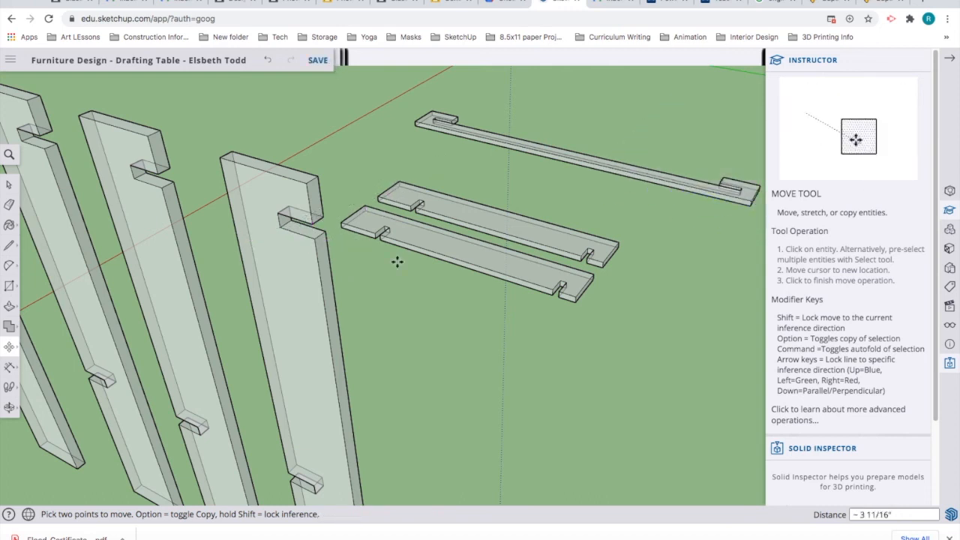
Step: Move the tabletop by its slot corner about 4' 3 7/16" over to the front leg
scroll(394, 264, down, 6)
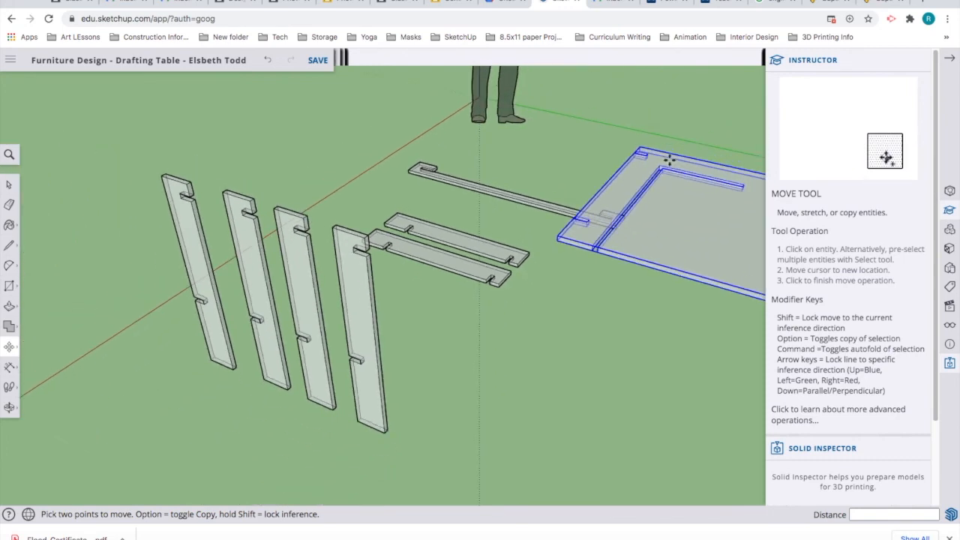
scroll(642, 155, up, 2)
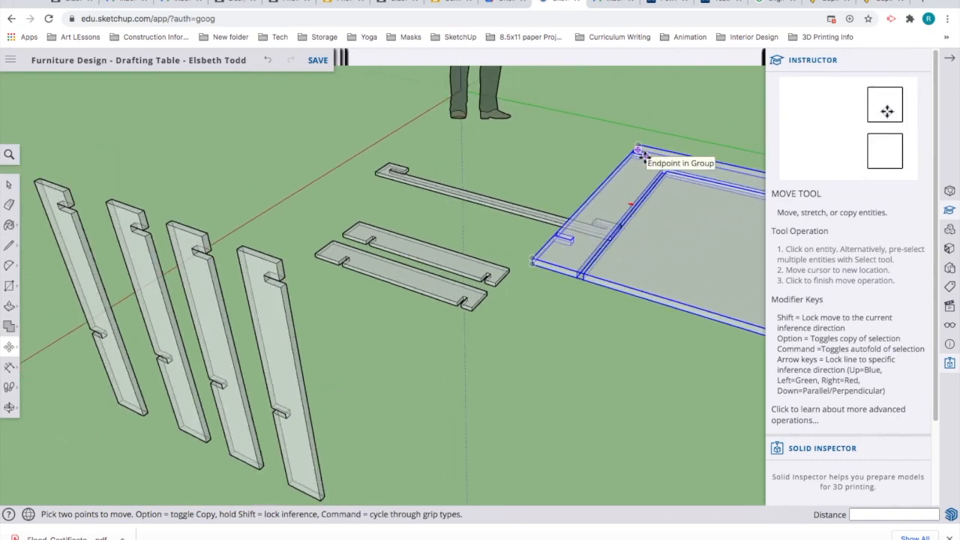
scroll(643, 156, up, 2)
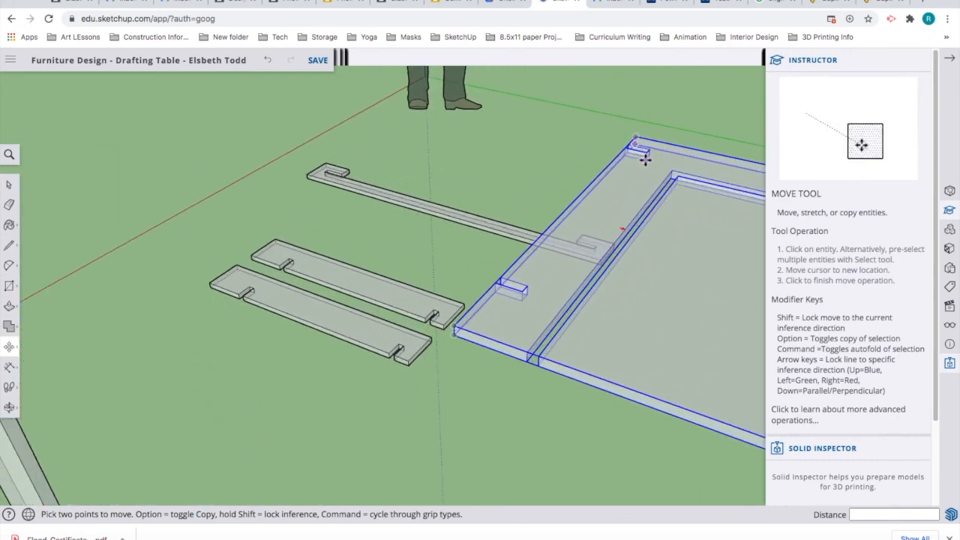
middle_click(645, 160)
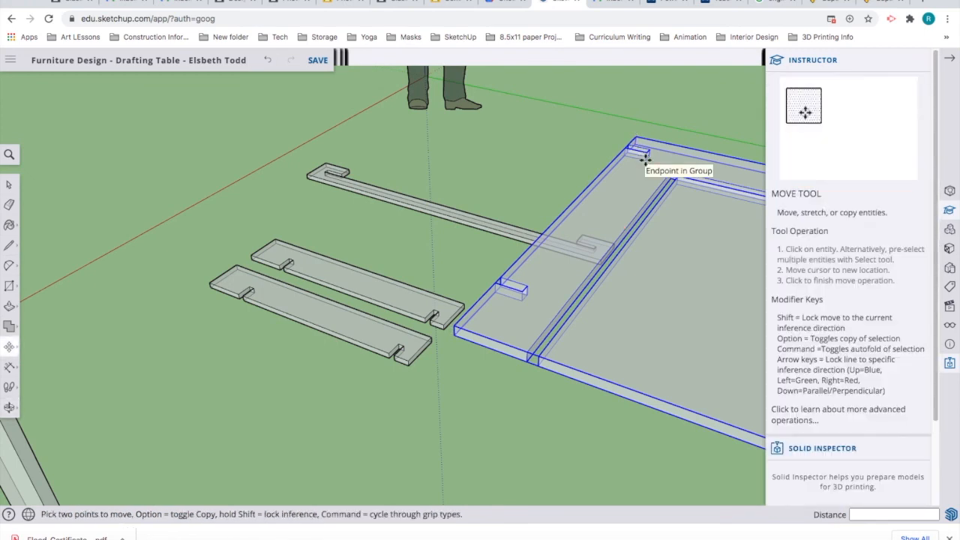
click(645, 160)
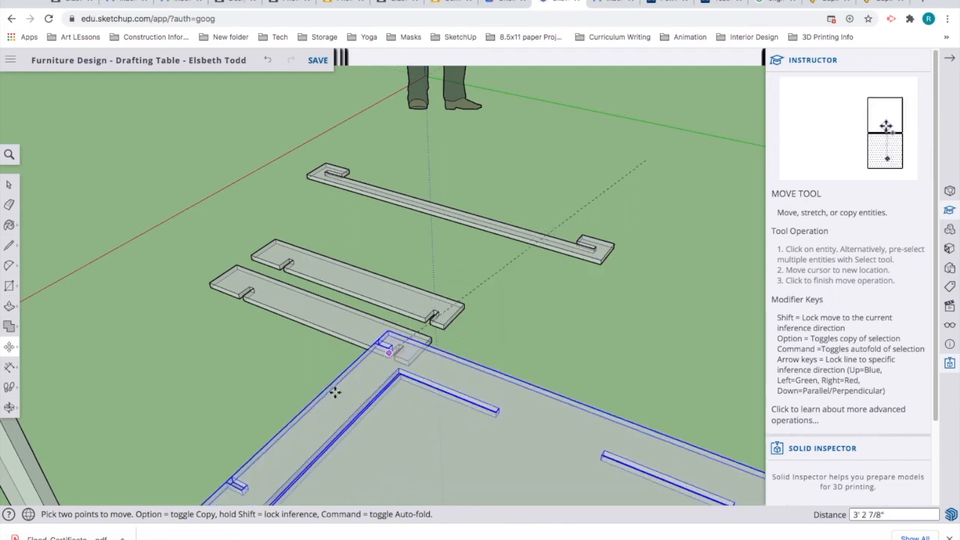
scroll(275, 413, down, 1)
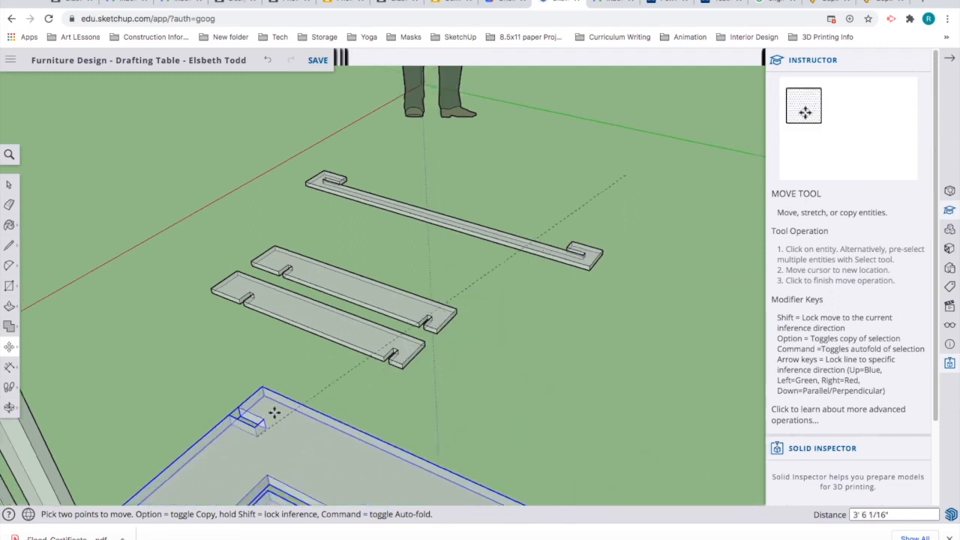
scroll(274, 410, down, 3)
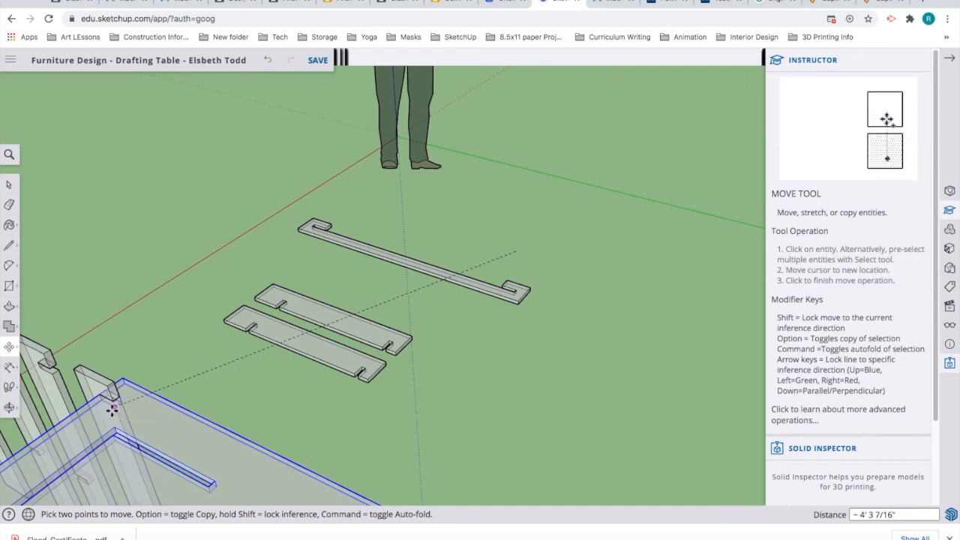
click(112, 408)
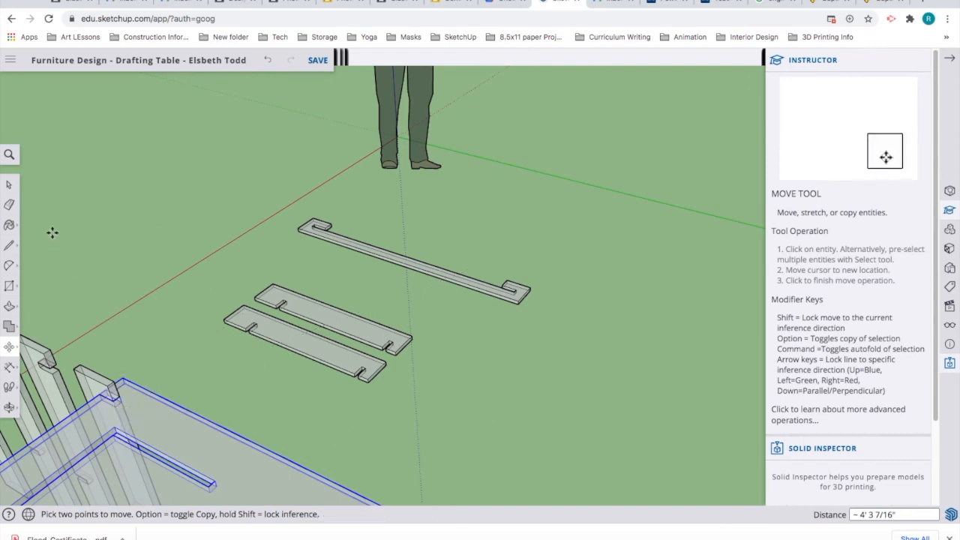
key(space)
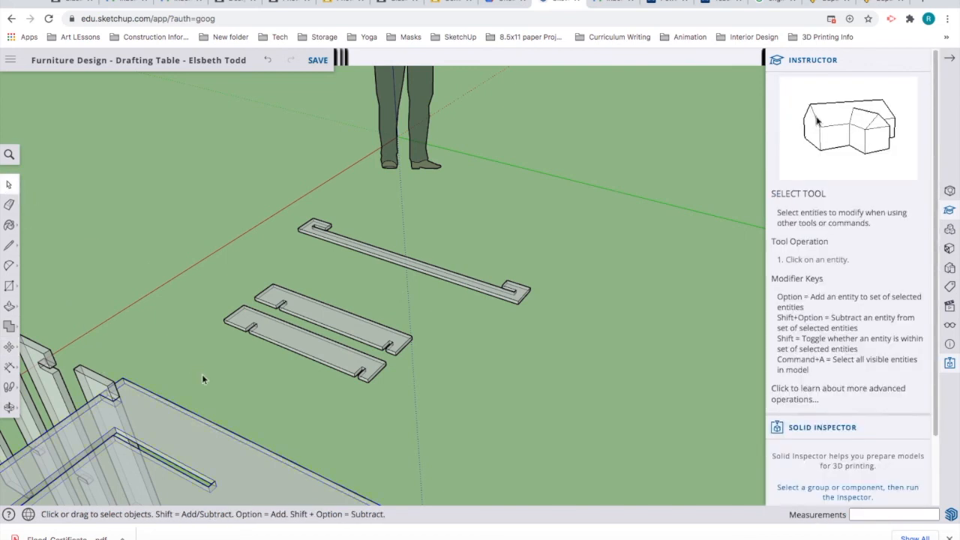
Step: Zoom to the leg joint and shift the tabletop 2" so its slot meets the leg notch
drag(203, 373, 232, 388)
middle_drag(235, 315, 378, 281)
scroll(470, 324, up, 5)
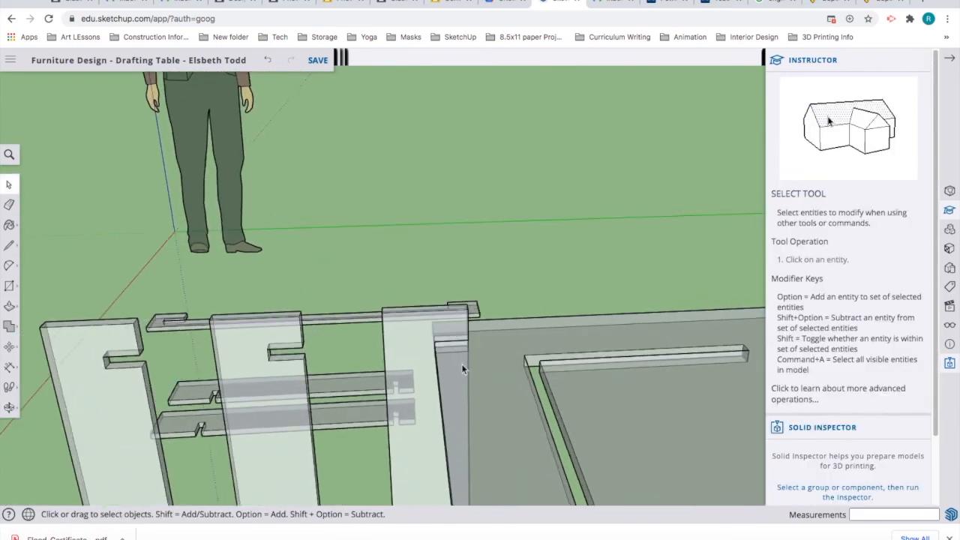
scroll(462, 359, up, 4)
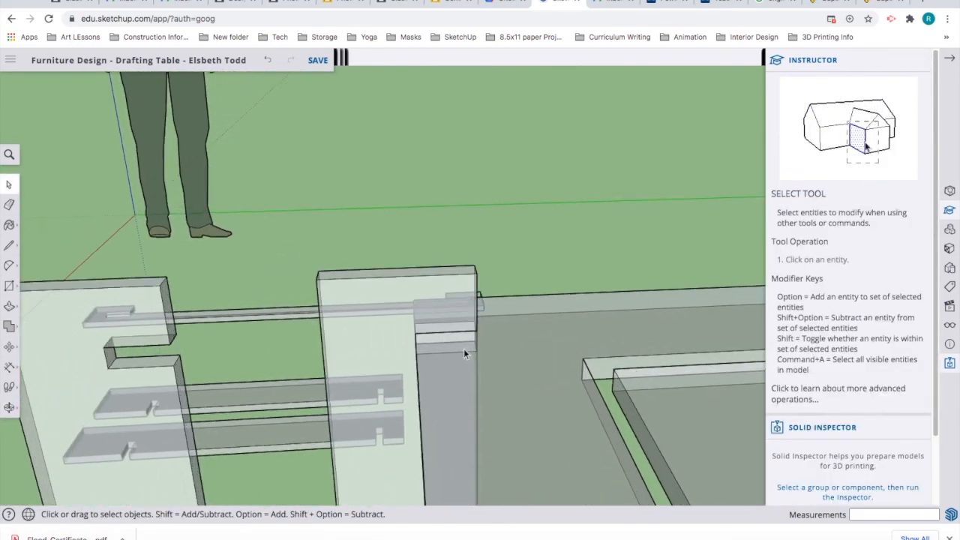
scroll(466, 352, up, 2)
click(466, 353)
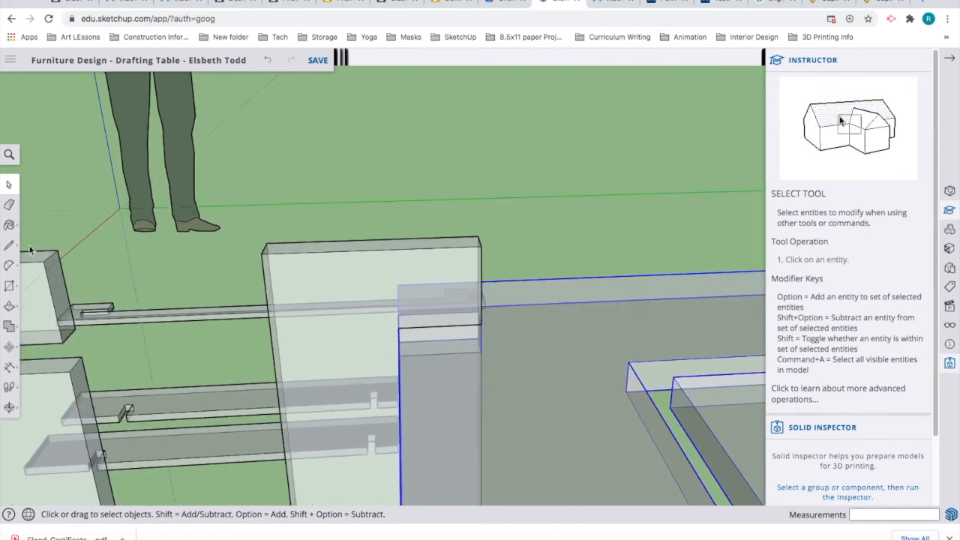
click(9, 346)
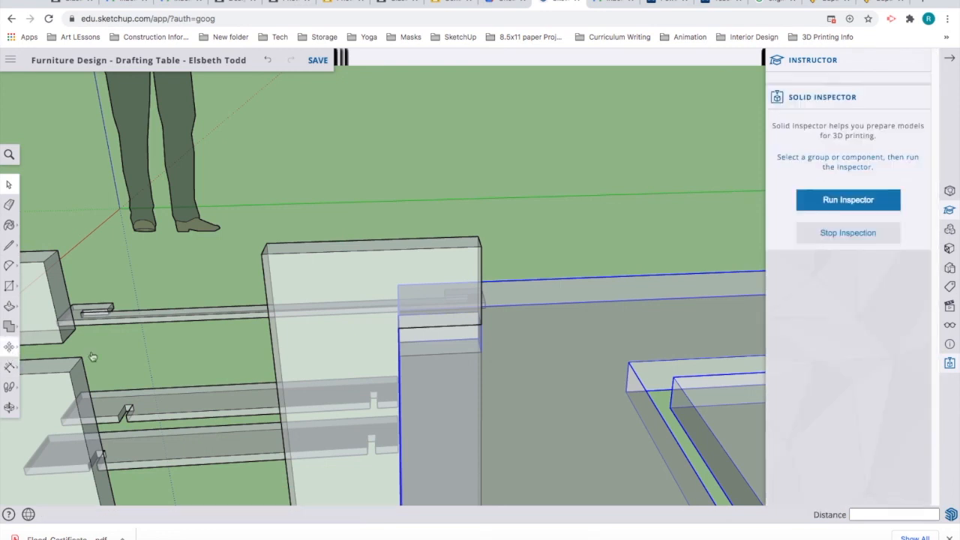
click(475, 350)
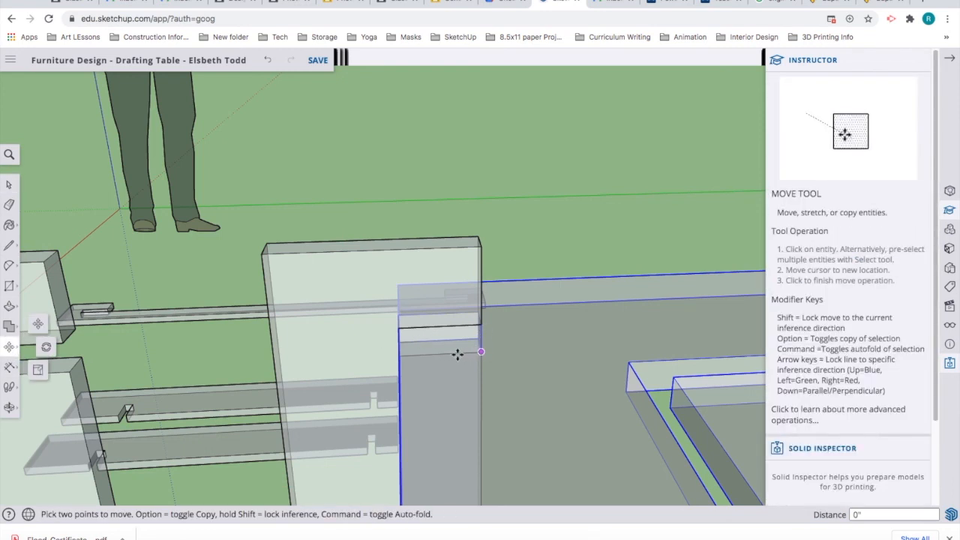
click(397, 357)
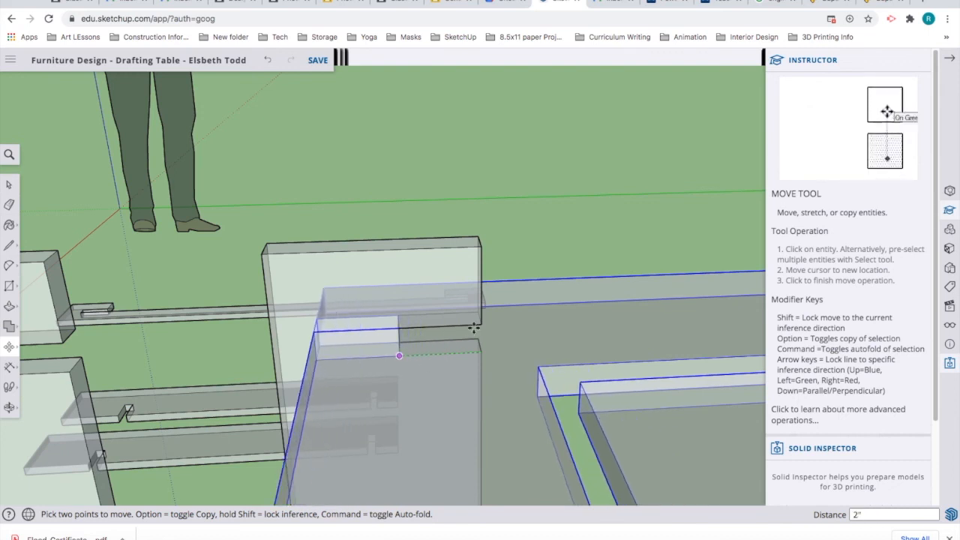
click(9, 184)
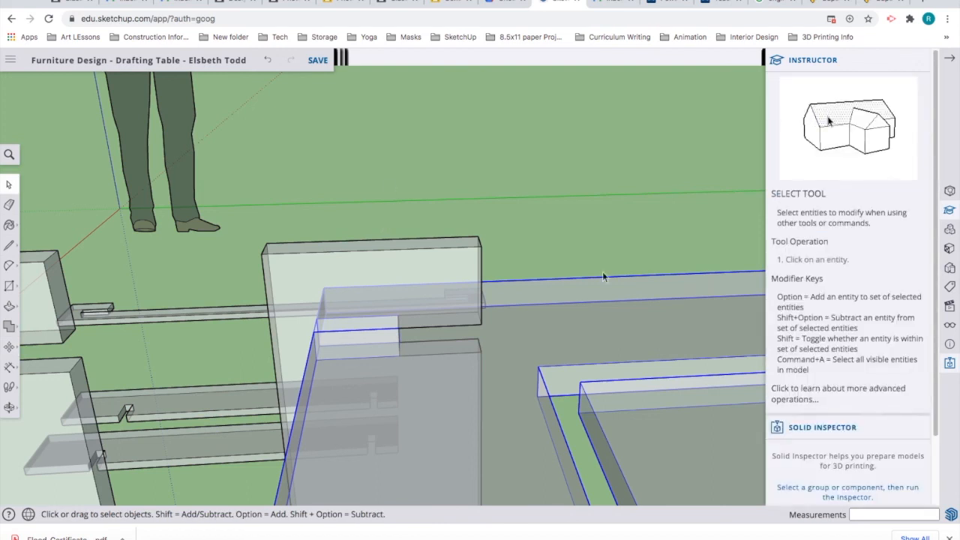
click(555, 236)
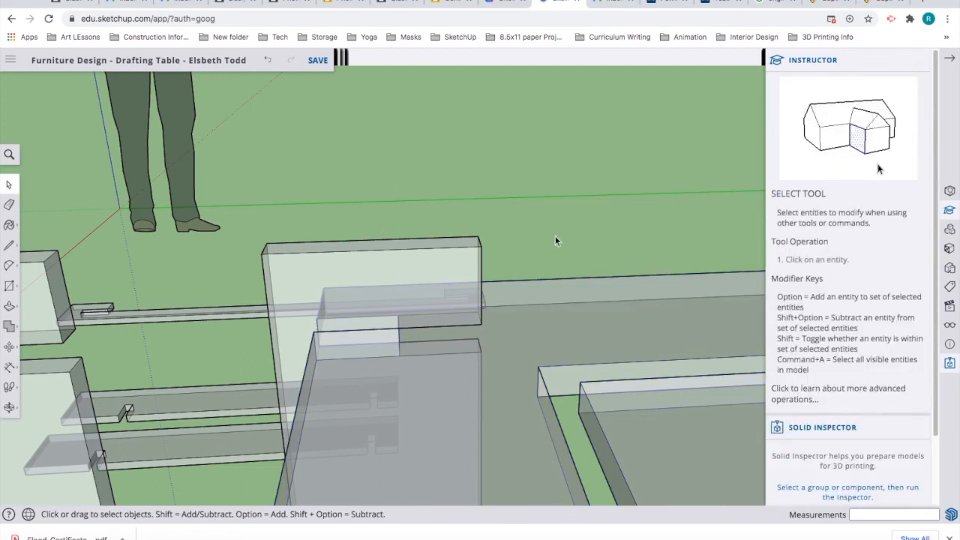
Step: Move the third upright leg board to a new spot by the table corner
scroll(554, 240, down, 5)
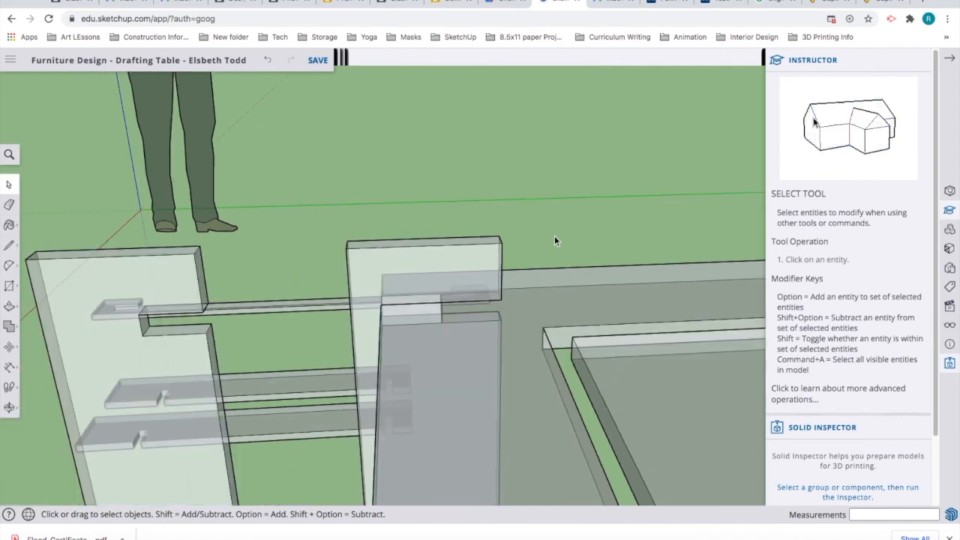
scroll(554, 241, down, 2)
scroll(525, 259, down, 3)
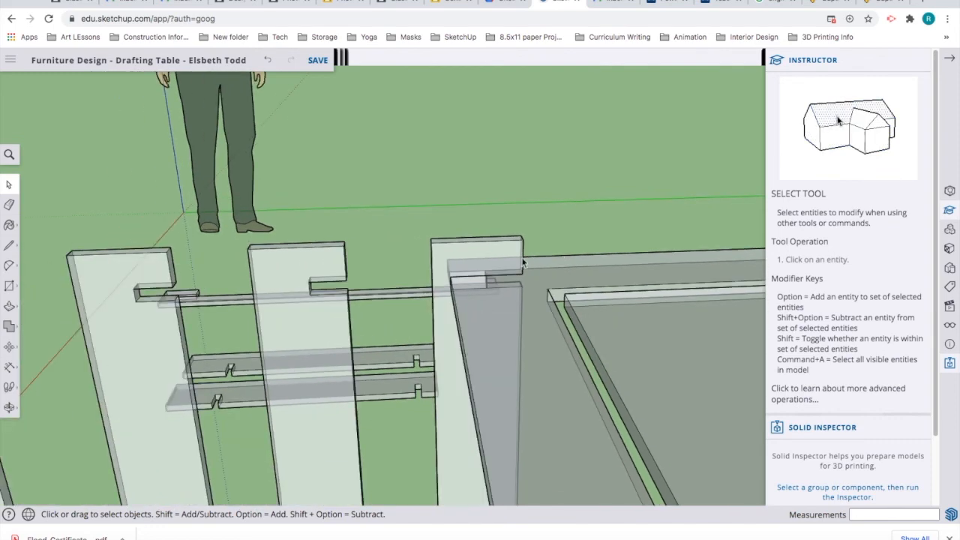
scroll(521, 274, down, 2)
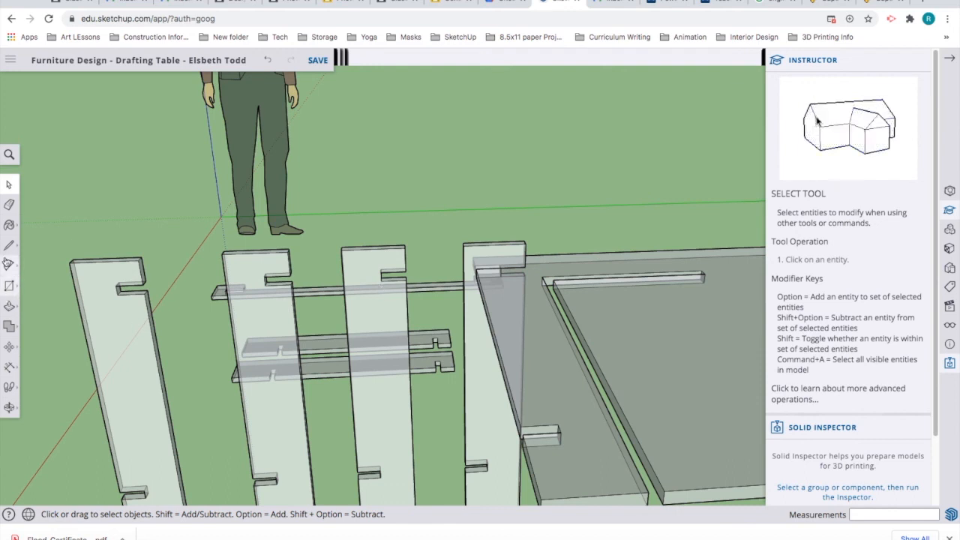
click(369, 313)
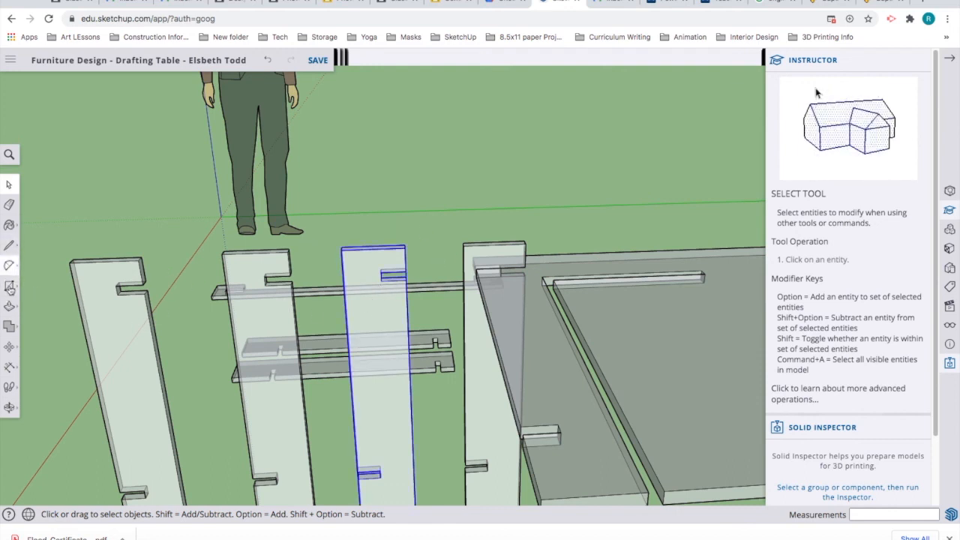
click(9, 346)
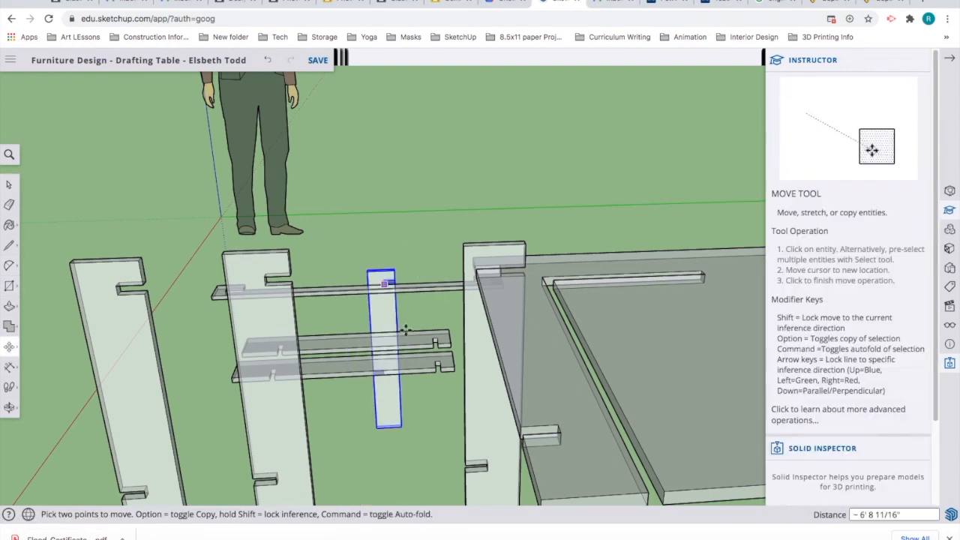
click(391, 301)
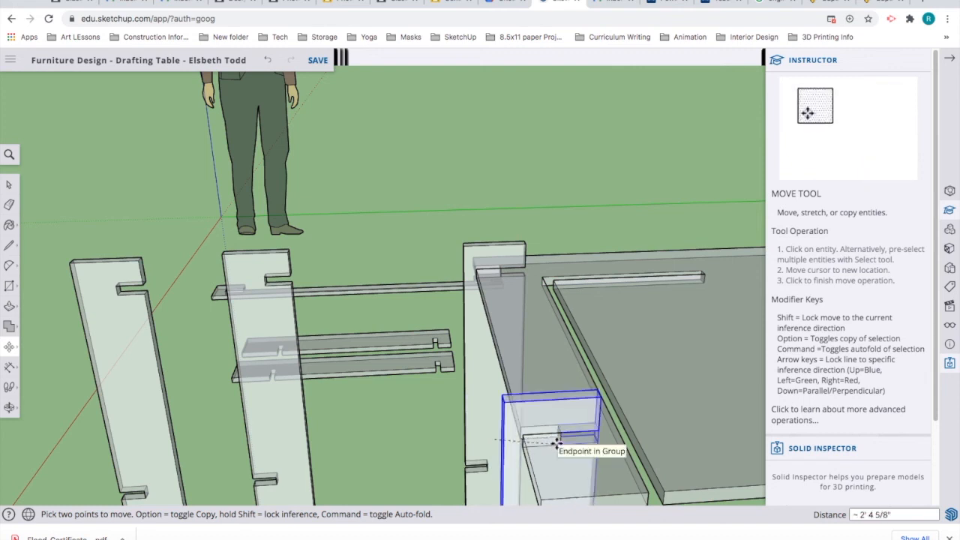
click(562, 447)
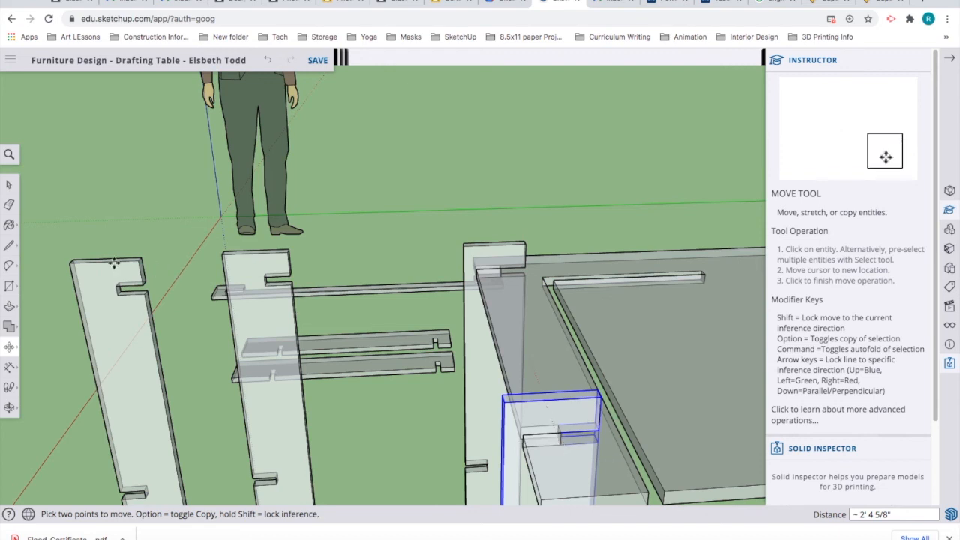
click(9, 185)
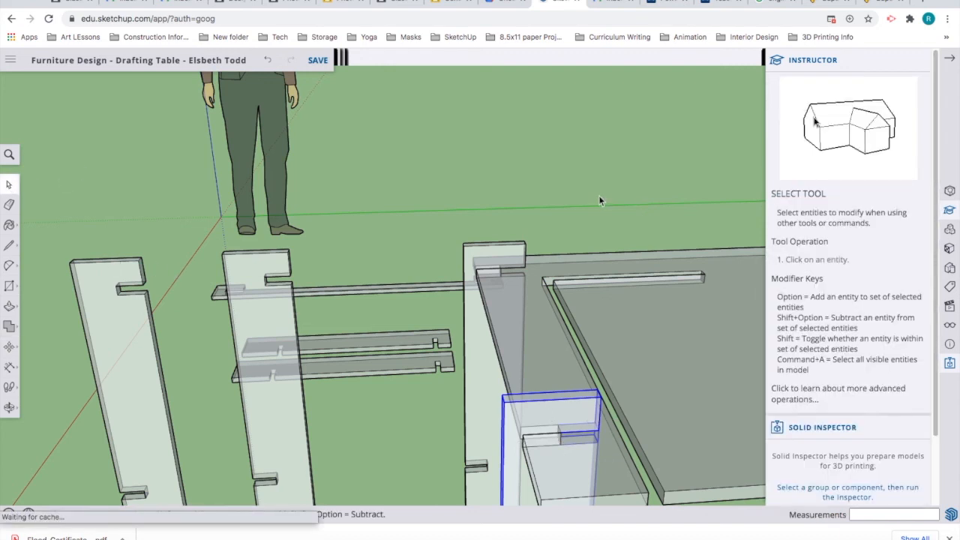
click(607, 237)
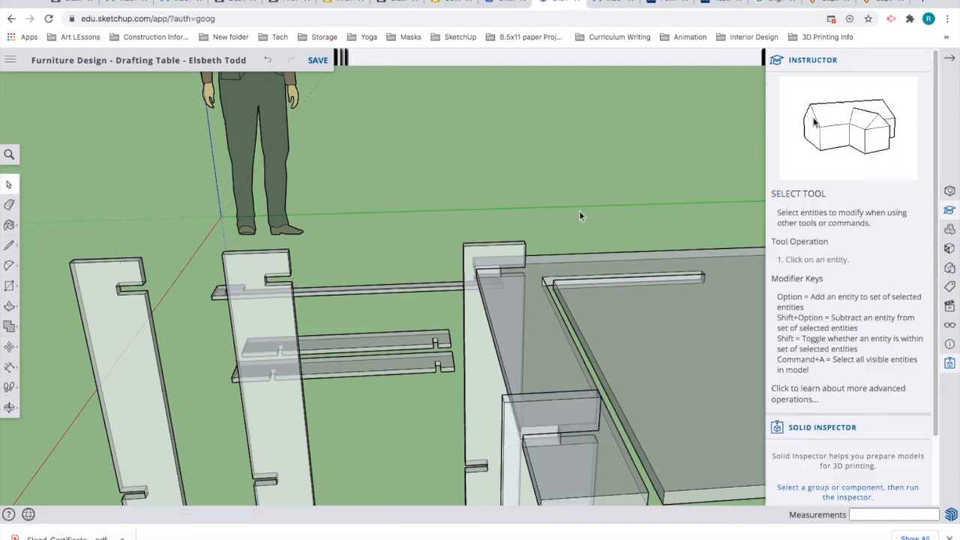
Step: Orbit to view the upright legs and tabletop from a lower angle
middle_drag(579, 216, 630, 173)
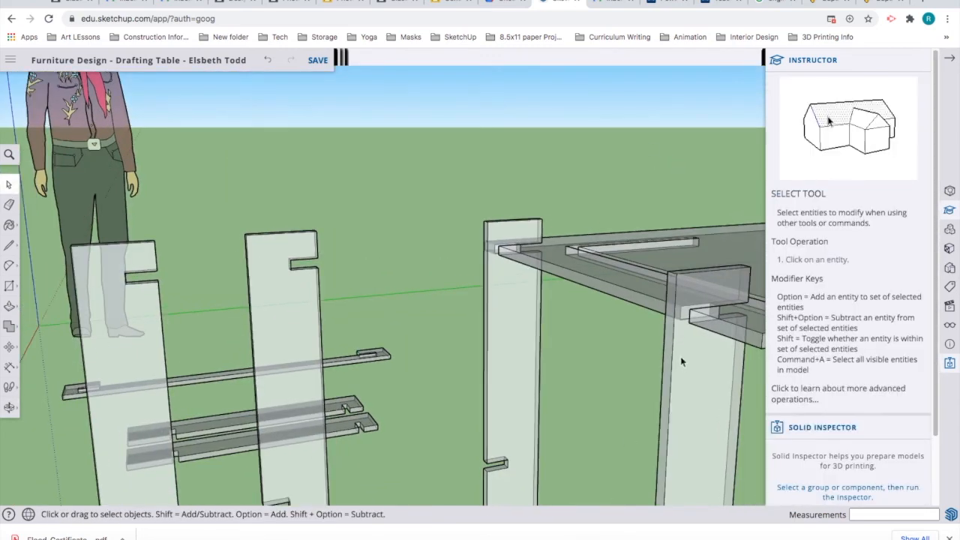
middle_drag(663, 360, 518, 219)
drag(518, 207, 521, 364)
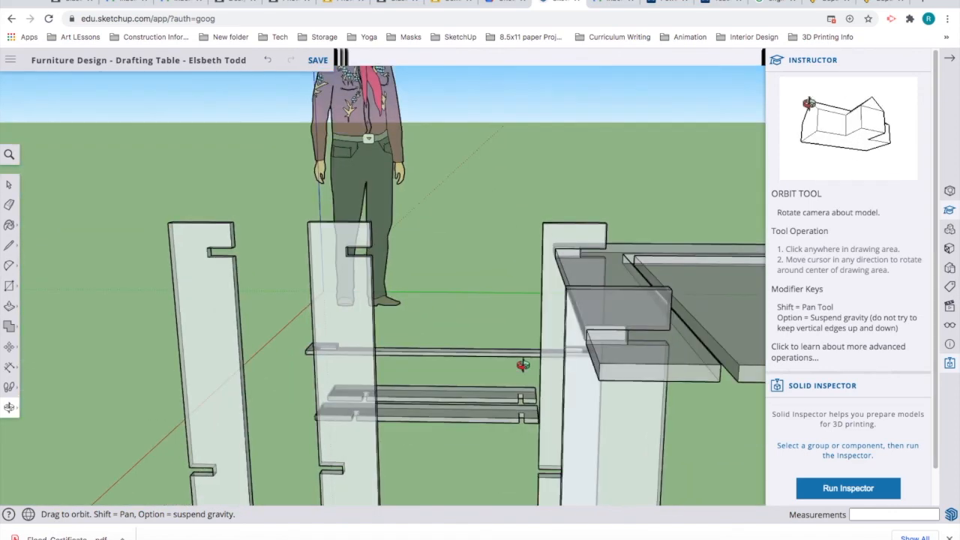
Step: Select the leftmost leg board, orbiting to view the stretchers from above
key(space)
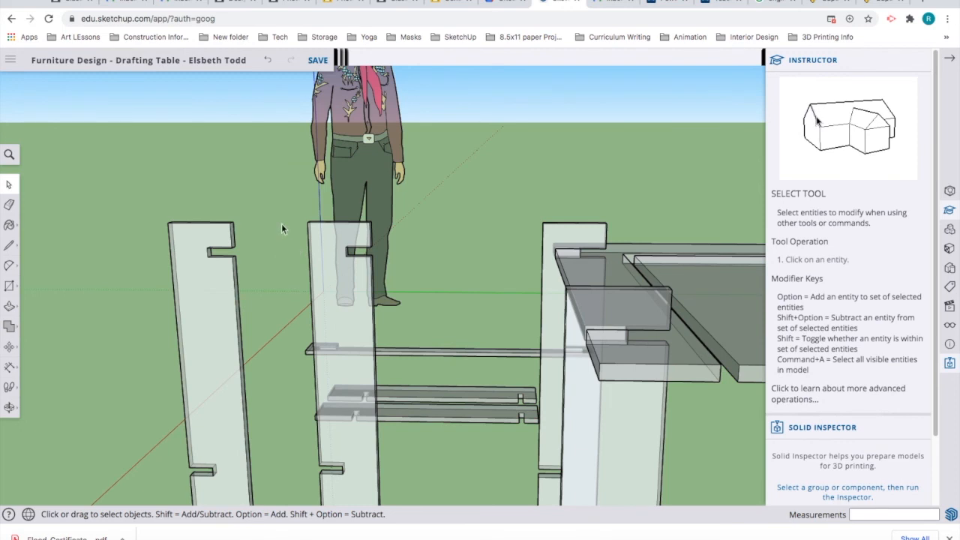
click(213, 296)
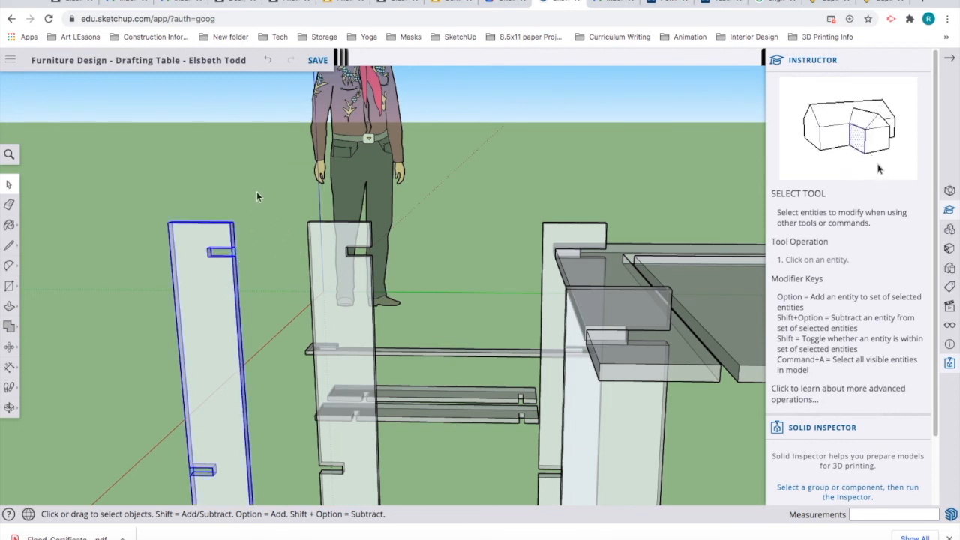
key(o)
drag(252, 266, 322, 189)
key(space)
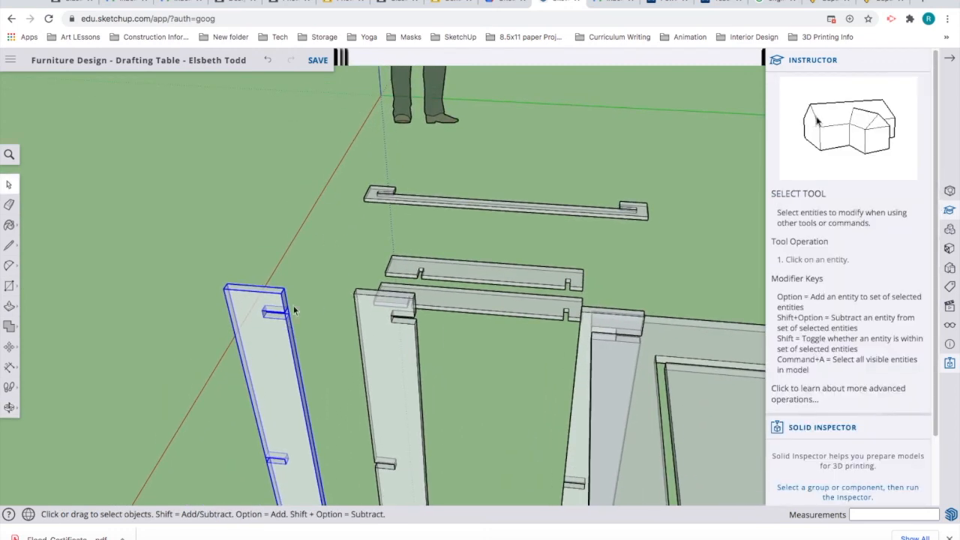
click(187, 237)
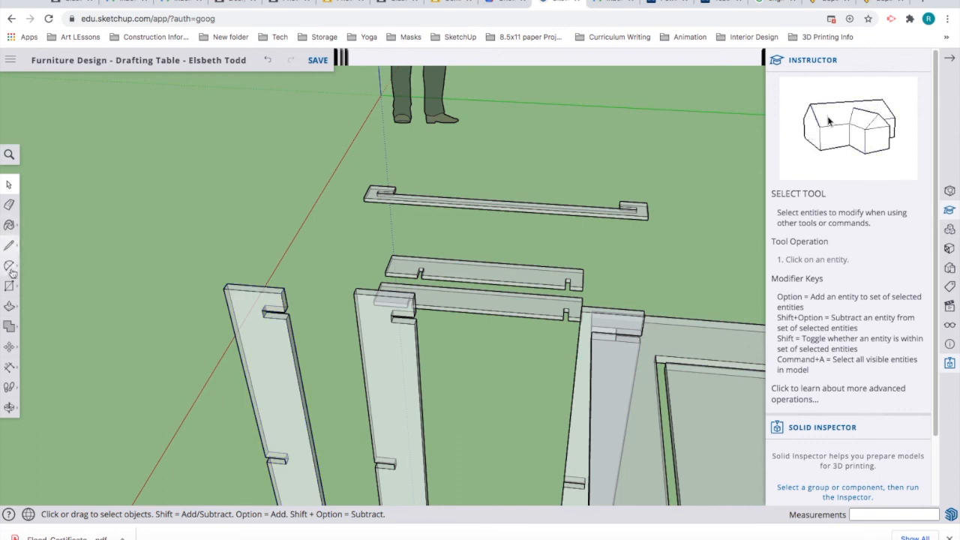
click(271, 377)
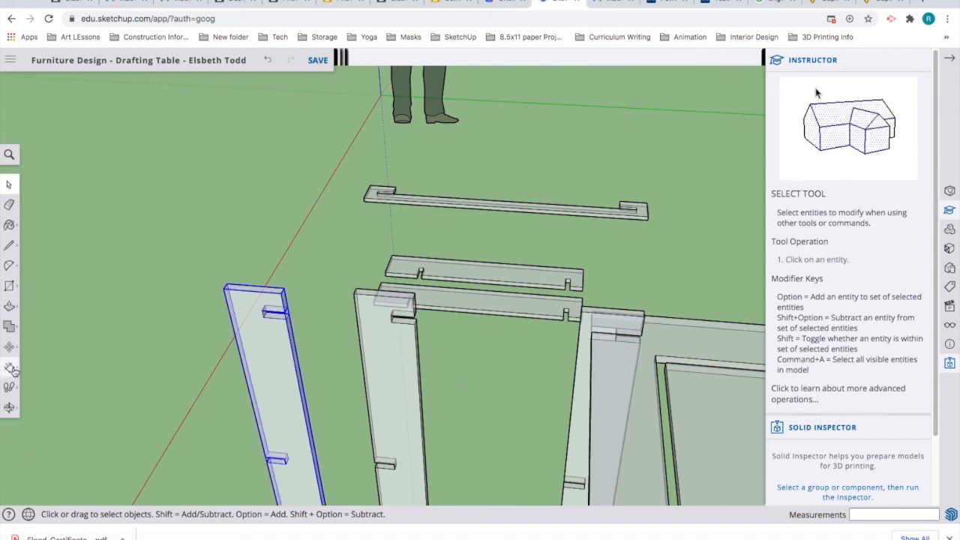
Step: Rotate the leftmost leg board 180° about its top corner along the red axis
click(11, 348)
click(45, 346)
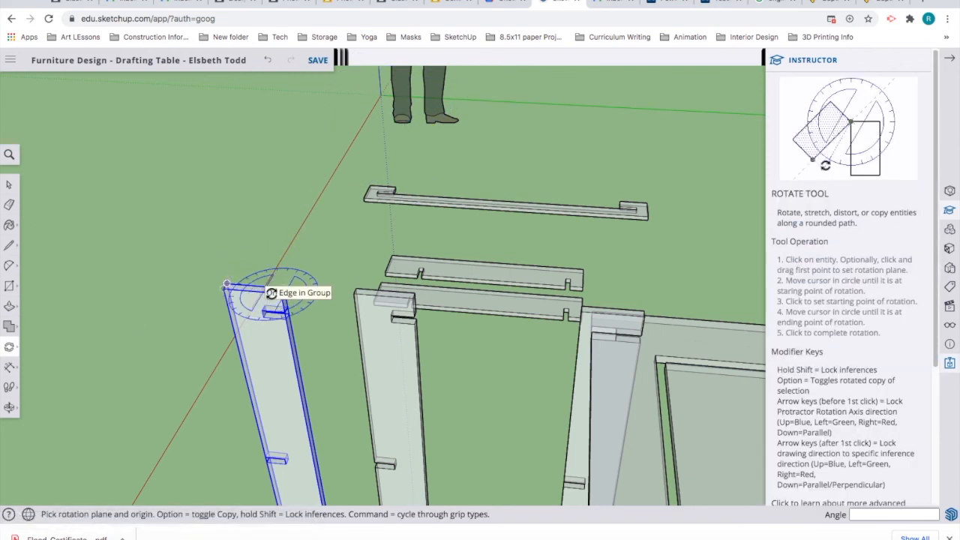
click(226, 285)
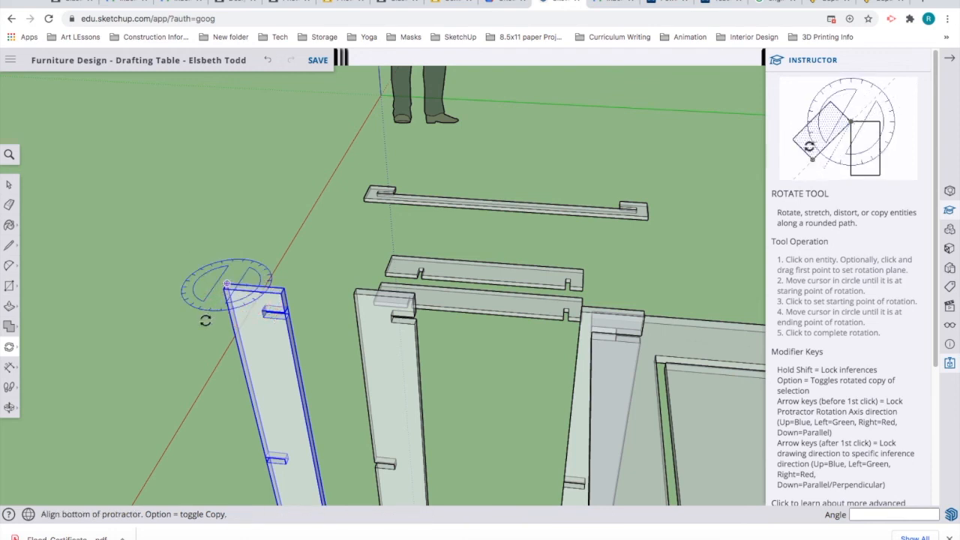
click(195, 384)
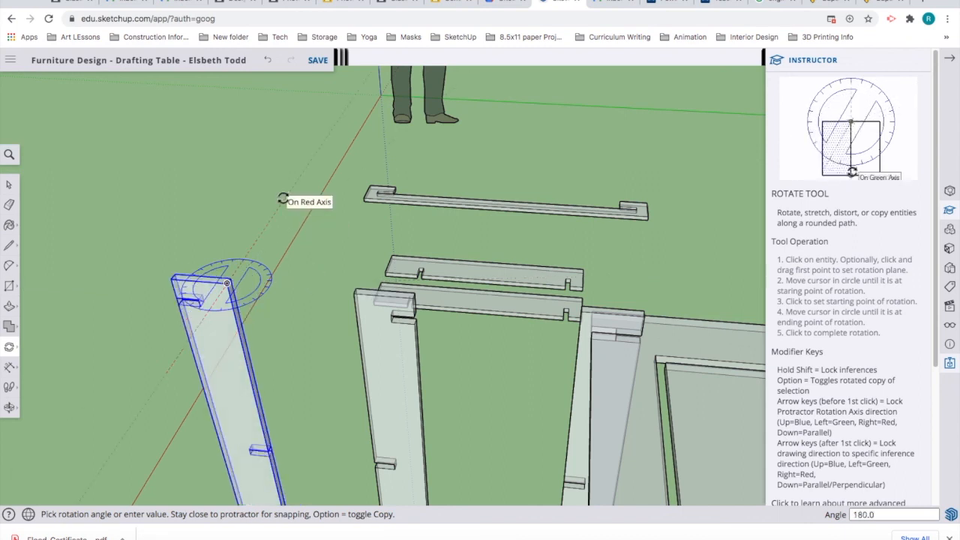
click(282, 199)
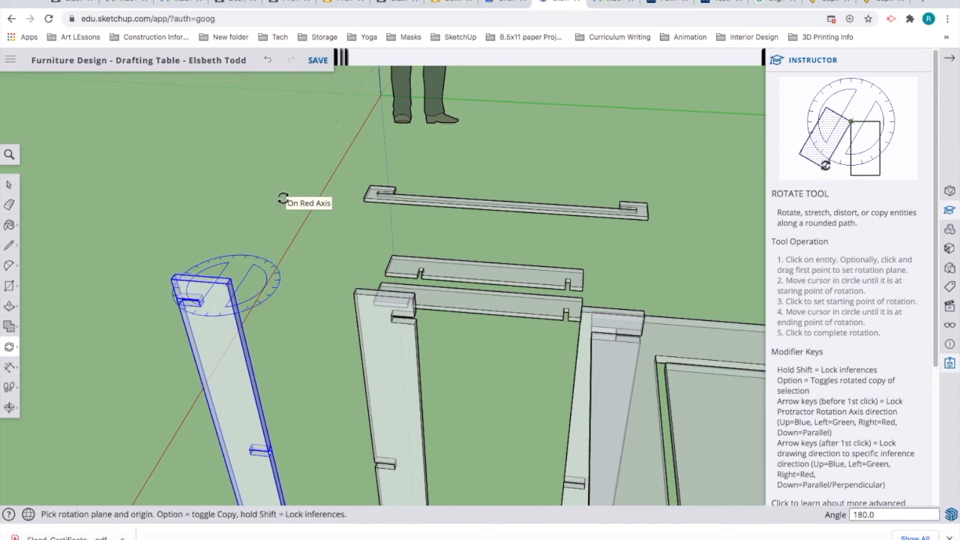
click(9, 184)
click(384, 362)
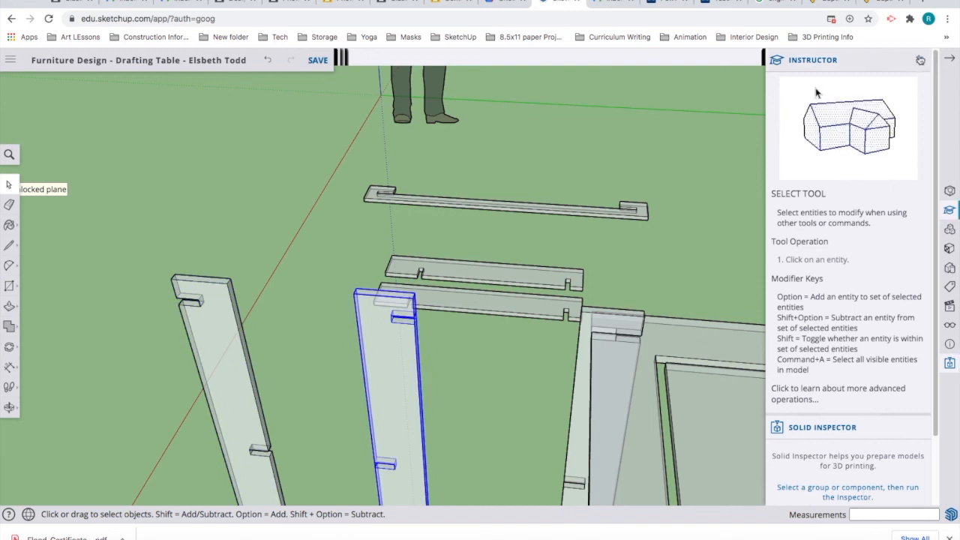
Step: Close the tool help, run Solid Inspector on the leg board, then stop and close it
click(920, 60)
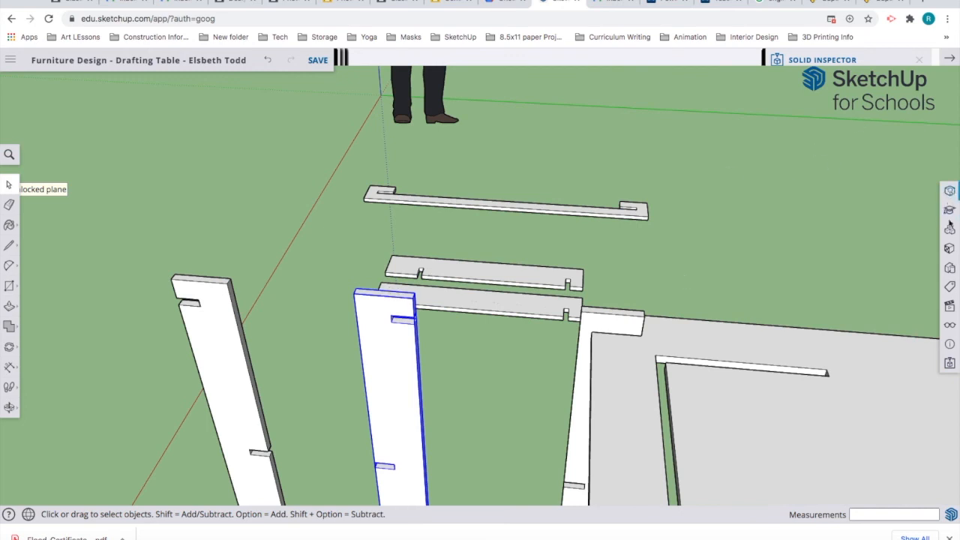
click(949, 365)
click(848, 160)
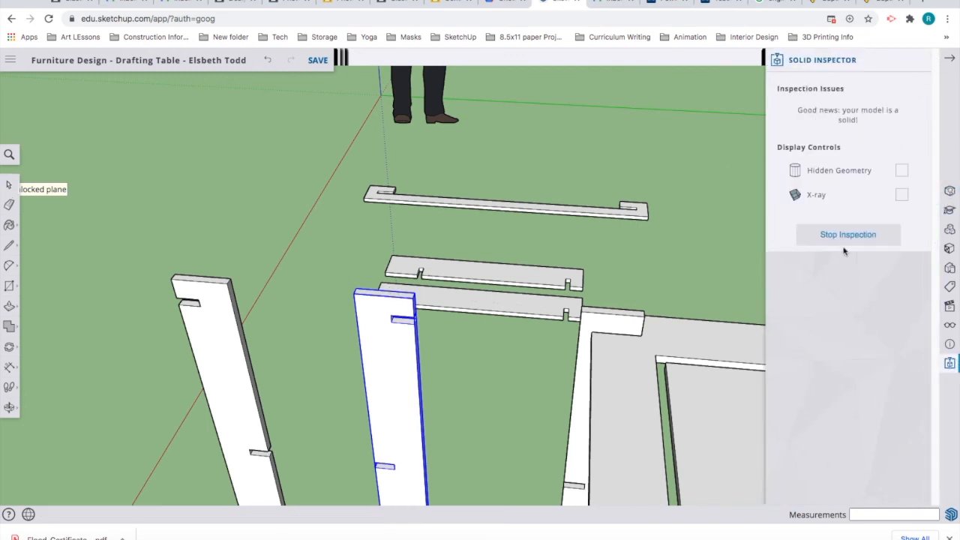
click(725, 129)
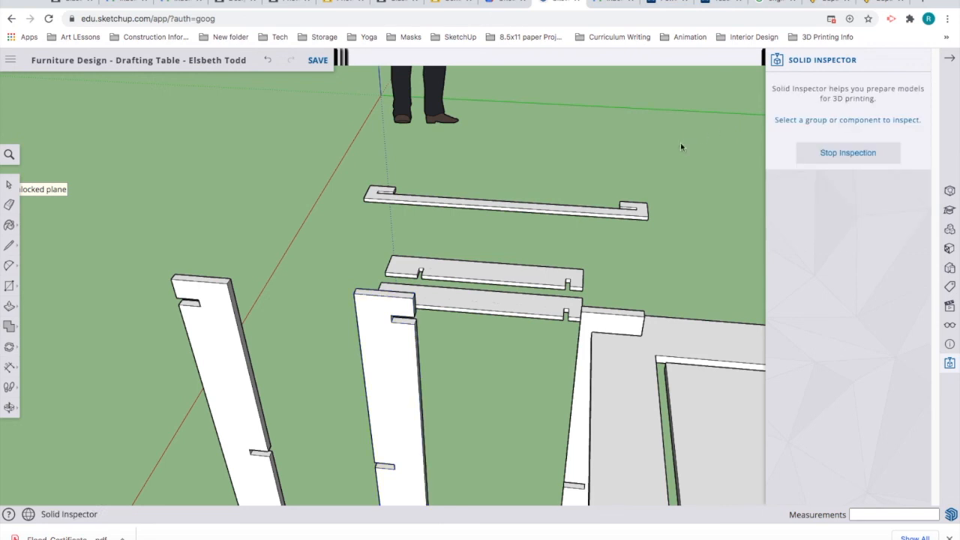
click(849, 153)
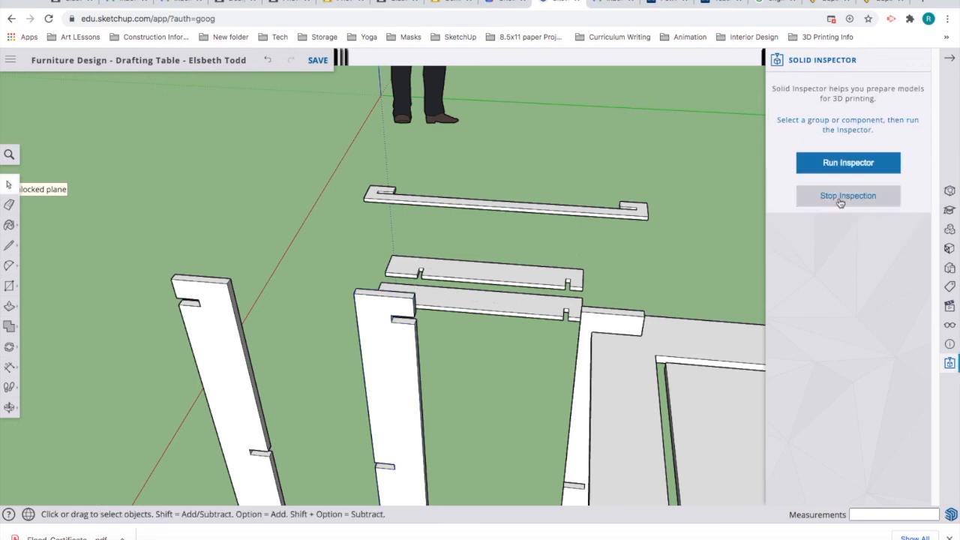
click(920, 61)
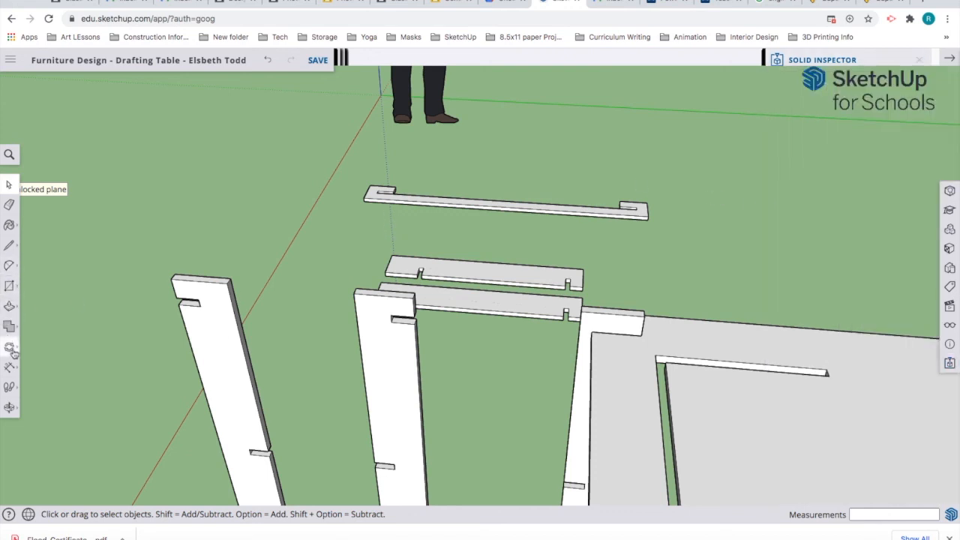
Step: Rotate the second upright leg board 180° about its top corner along the red axis
click(389, 366)
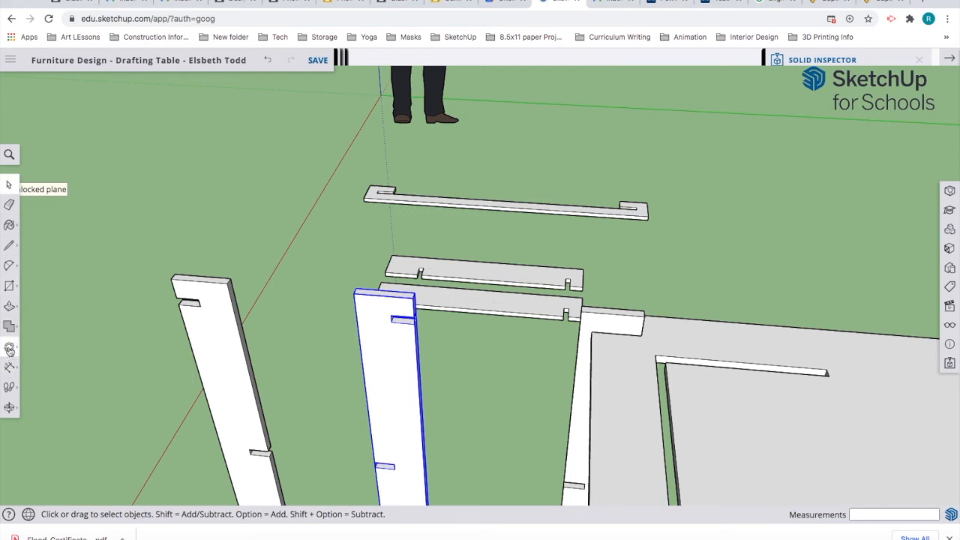
click(9, 349)
click(46, 346)
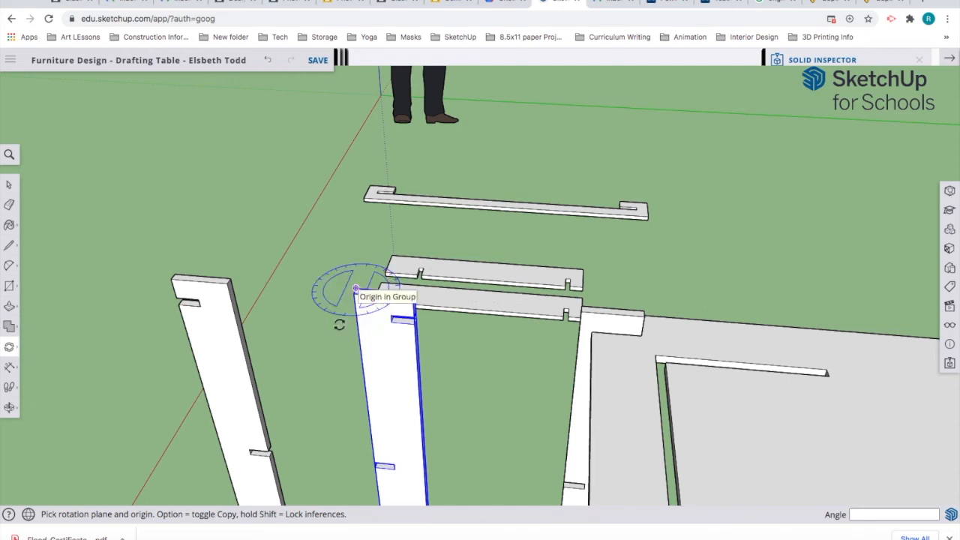
click(355, 290)
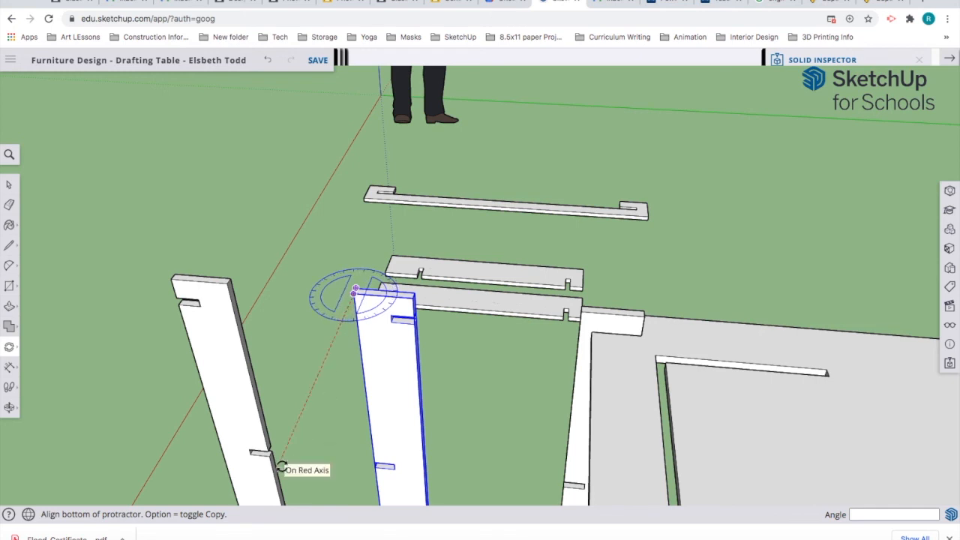
click(281, 467)
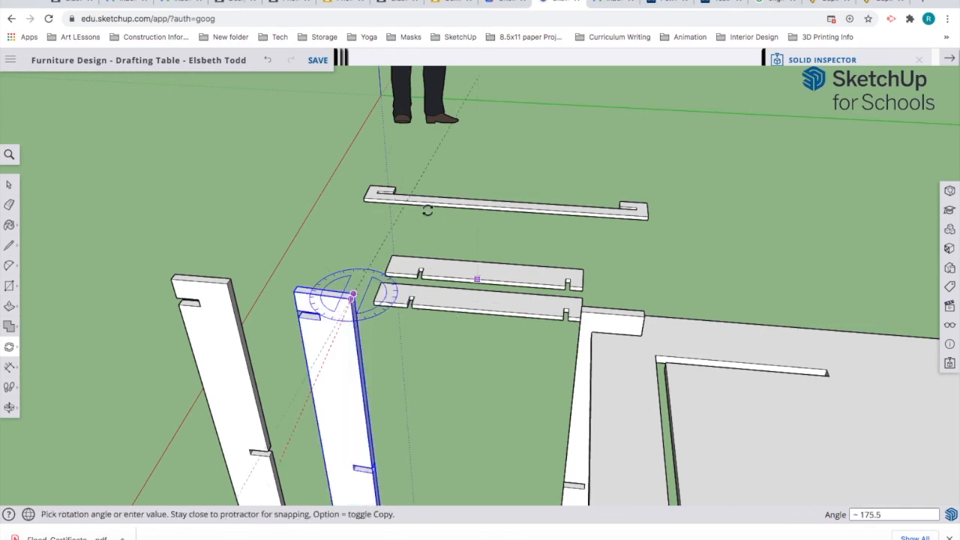
click(403, 180)
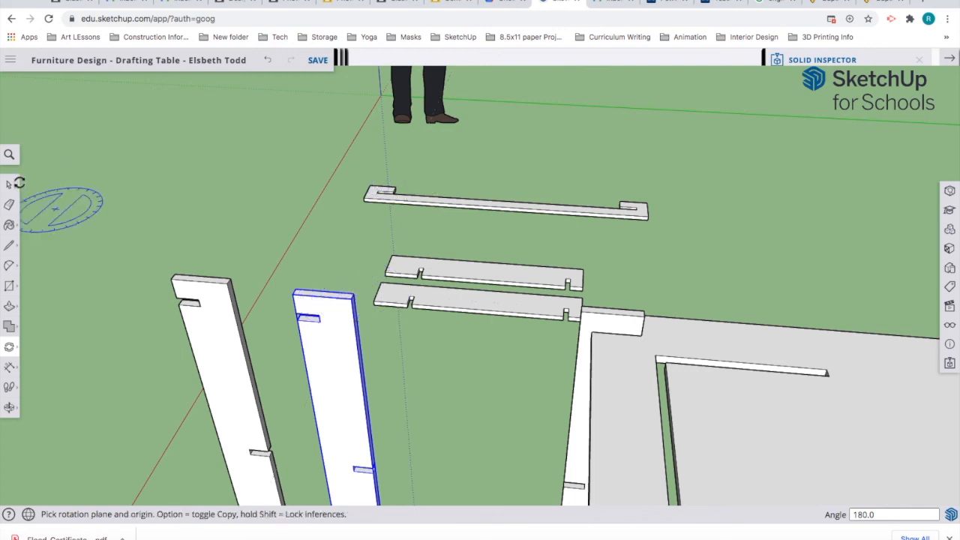
click(11, 184)
click(473, 397)
middle_drag(474, 397, 365, 307)
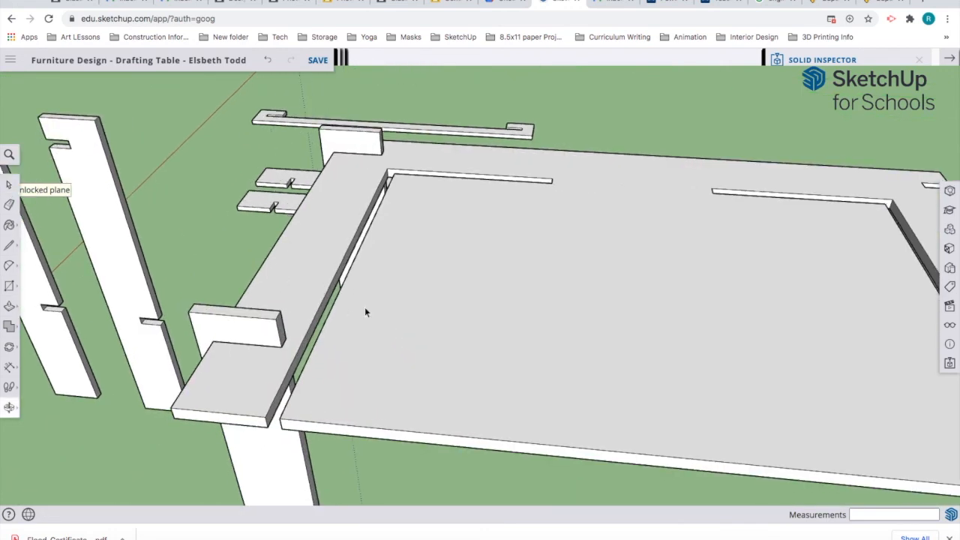
Step: Move both leg boards about 8' 1 13/16" past the far end of the tabletop
scroll(364, 307, down, 4)
scroll(399, 327, down, 2)
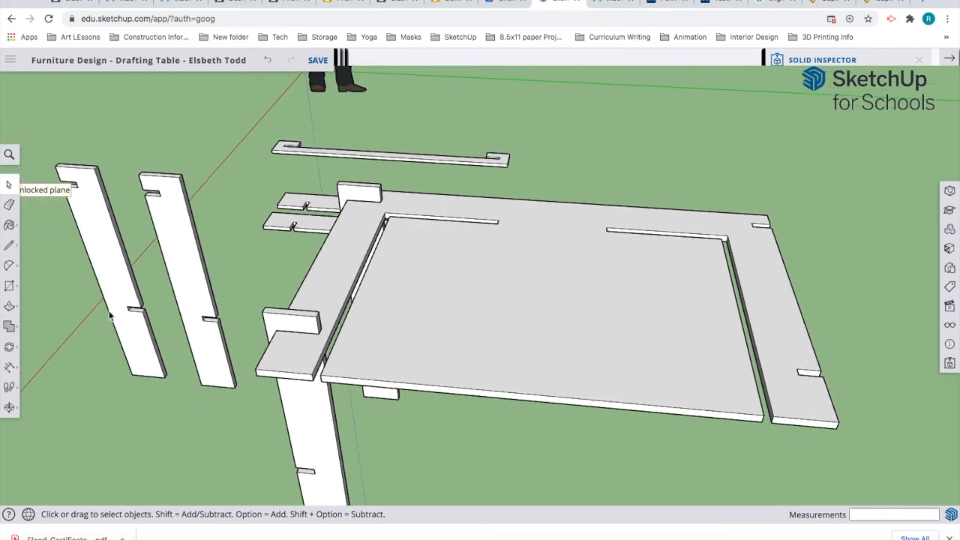
click(116, 287)
shift+click(190, 299)
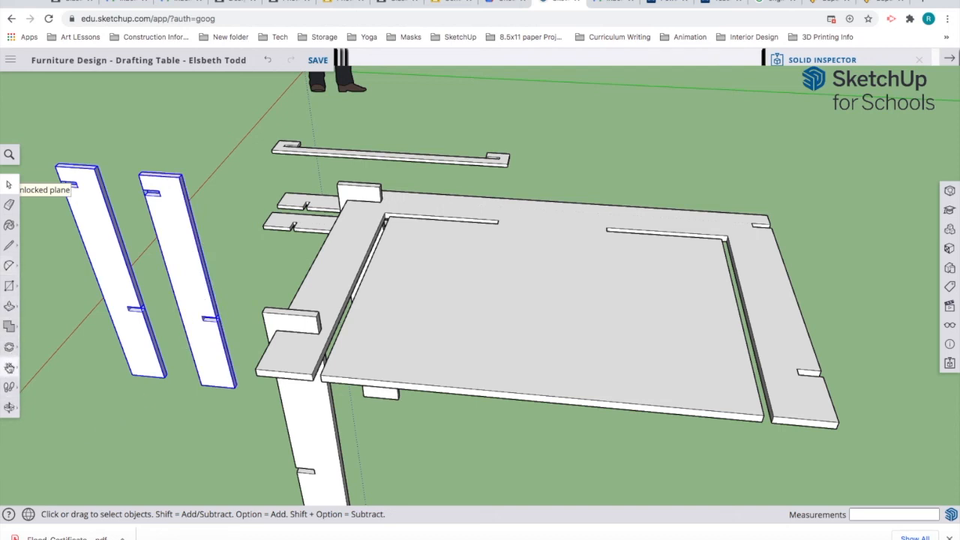
click(9, 347)
click(37, 323)
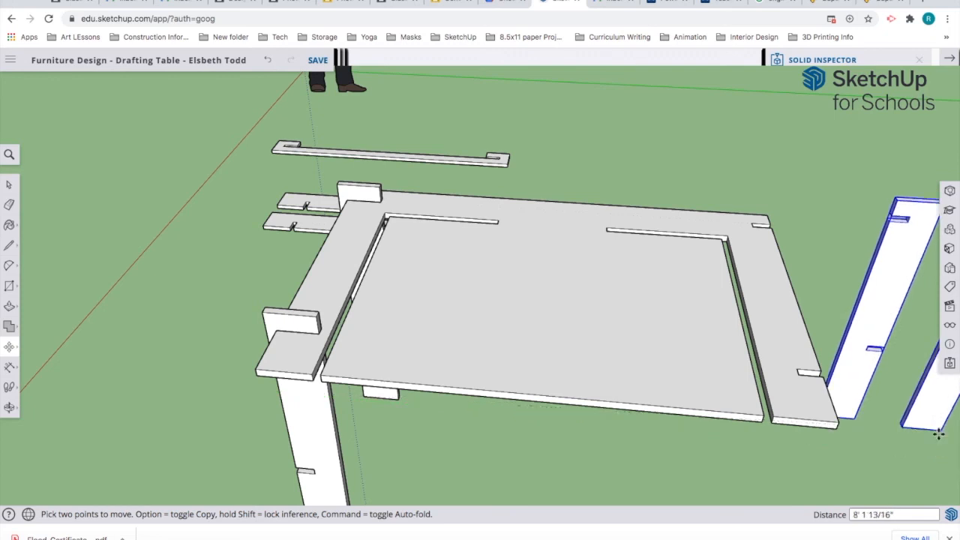
click(938, 434)
shift+middle_drag(820, 466, 521, 450)
key(m)
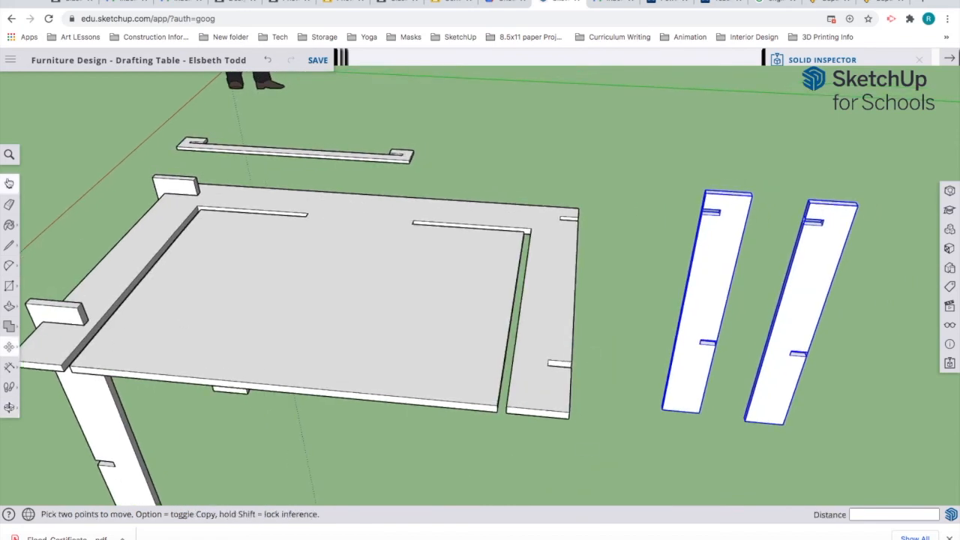
Step: Clear the selection and bring up Solid Inspector
key(space)
click(618, 139)
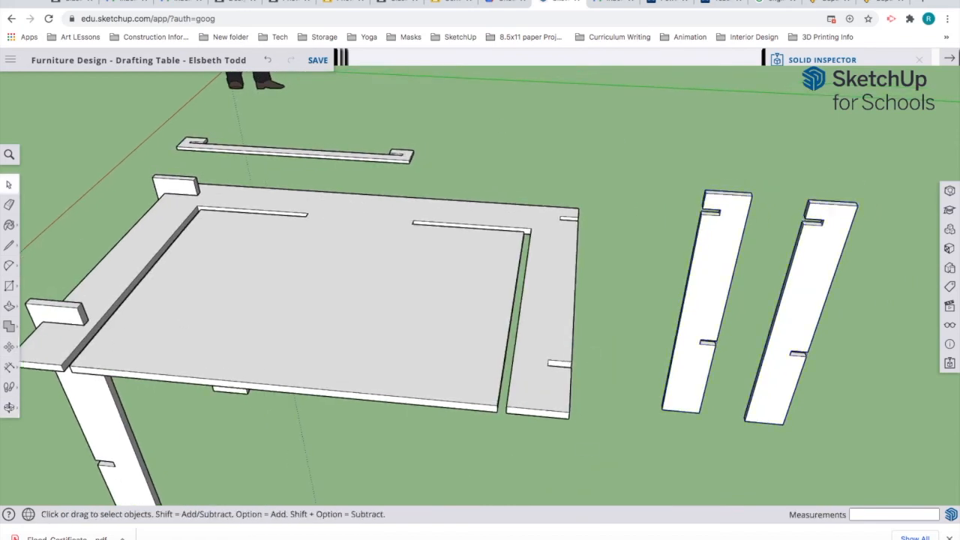
click(952, 366)
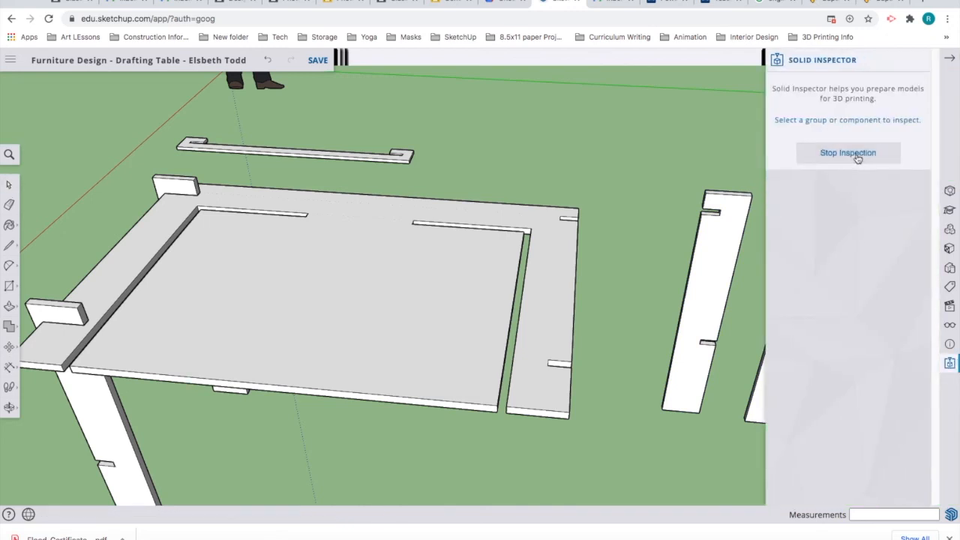
Step: Rerun Solid Inspector on the loose upright leg board to confirm it is solid, then enable X-ray
click(857, 156)
click(859, 166)
click(721, 276)
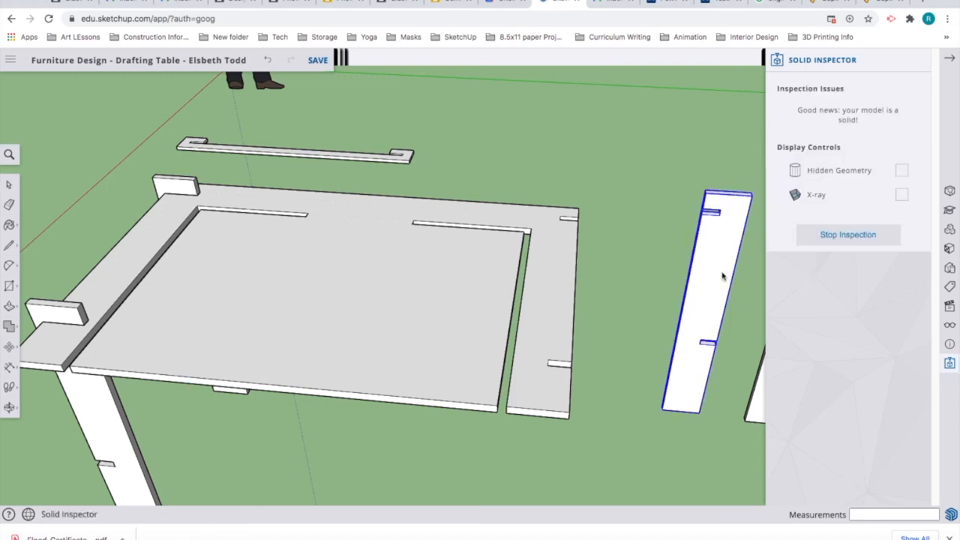
click(901, 195)
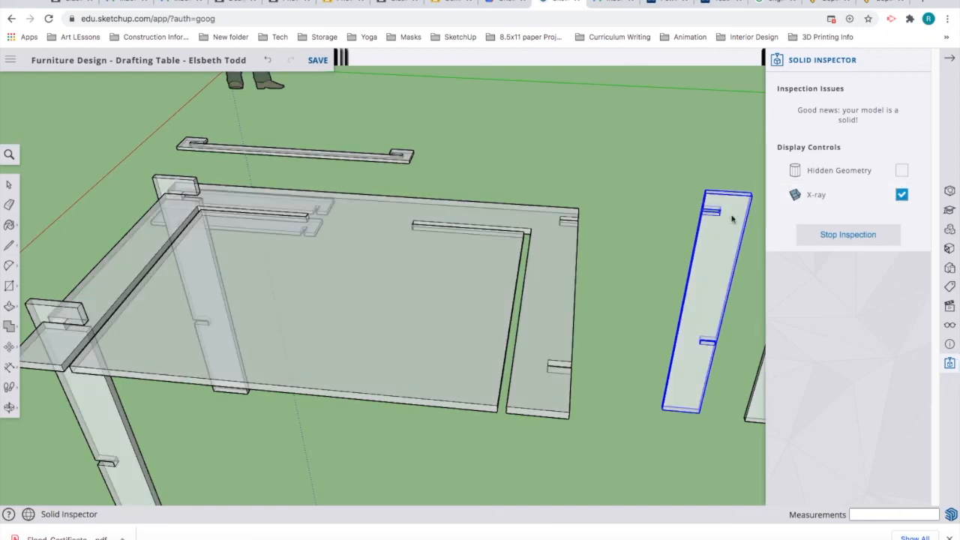
scroll(732, 218, up, 3)
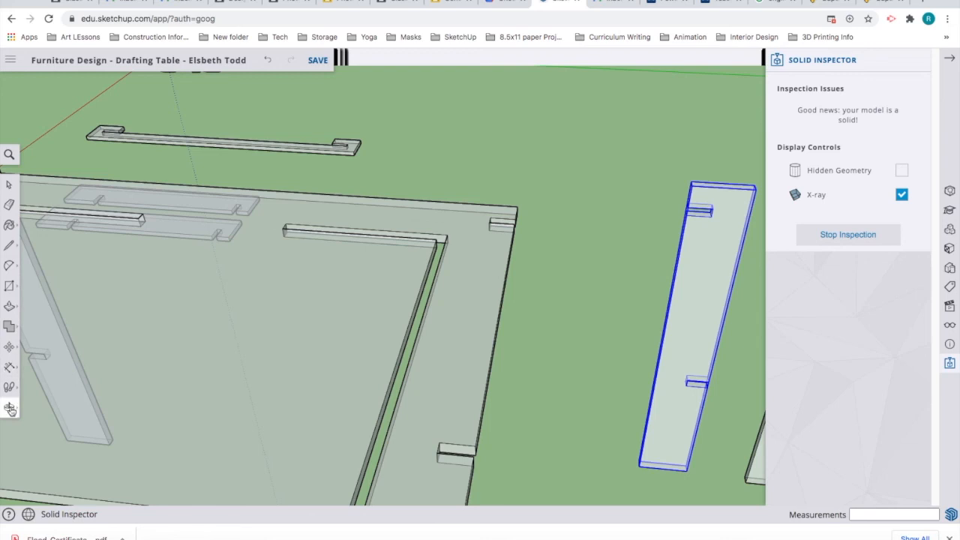
Step: Slot the first loose leg board by its top corner onto the tabletop's right-end notch
click(9, 350)
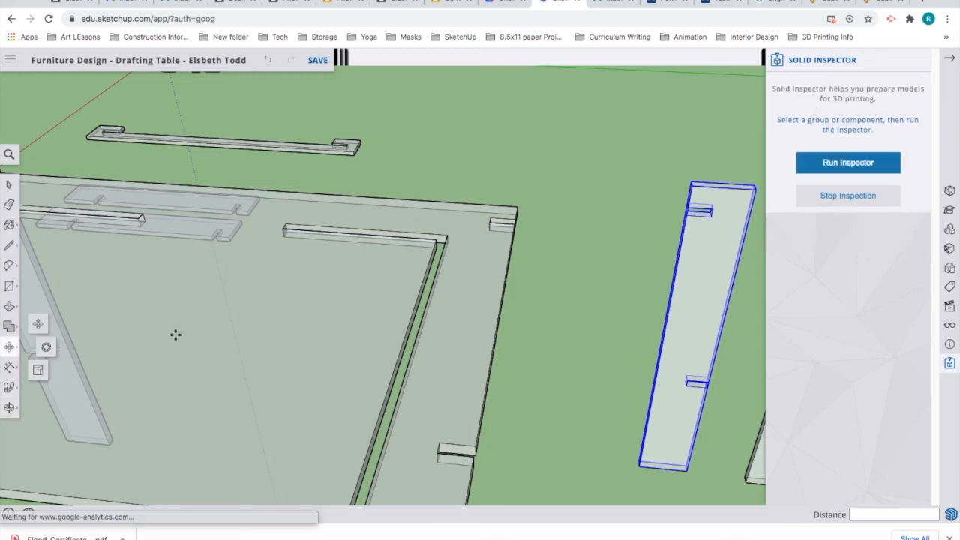
click(698, 220)
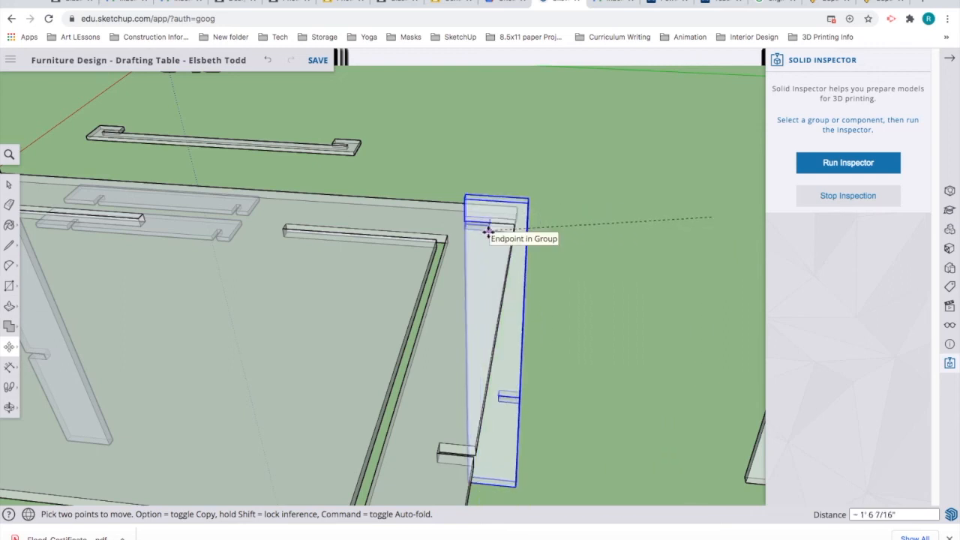
scroll(488, 231, up, 5)
click(489, 230)
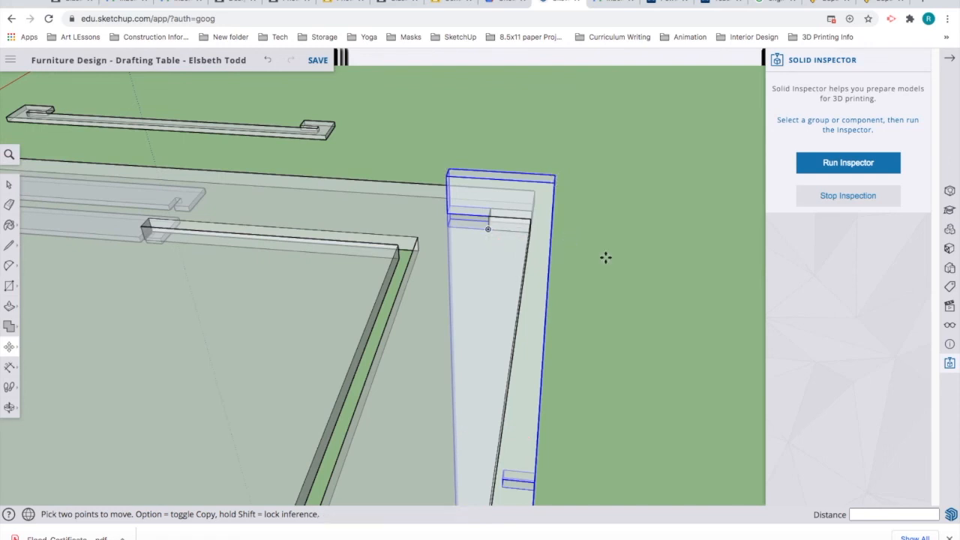
scroll(602, 257, down, 8)
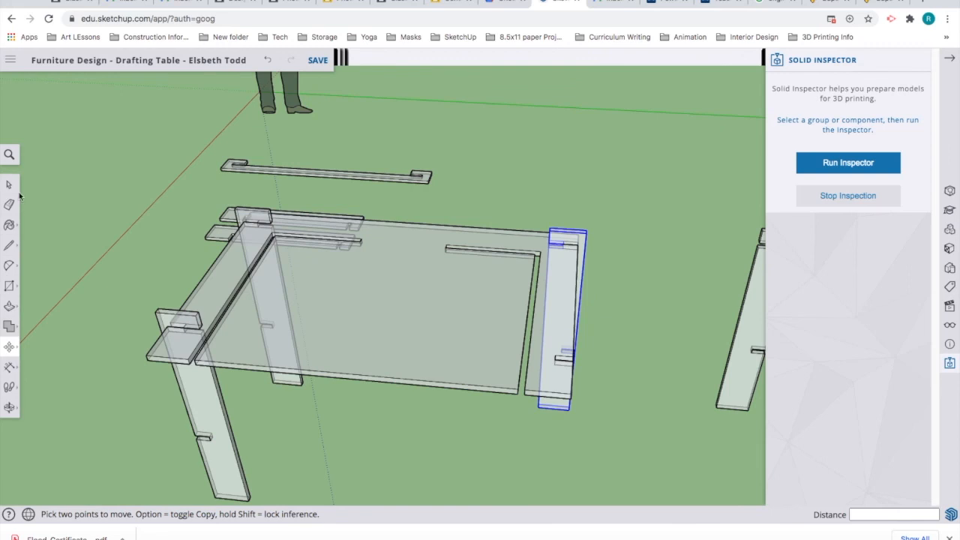
click(11, 186)
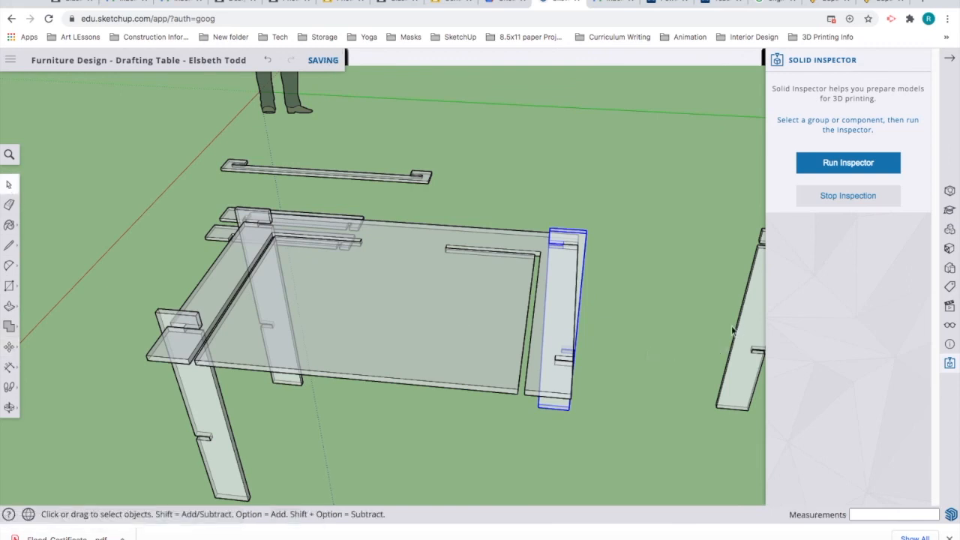
click(696, 325)
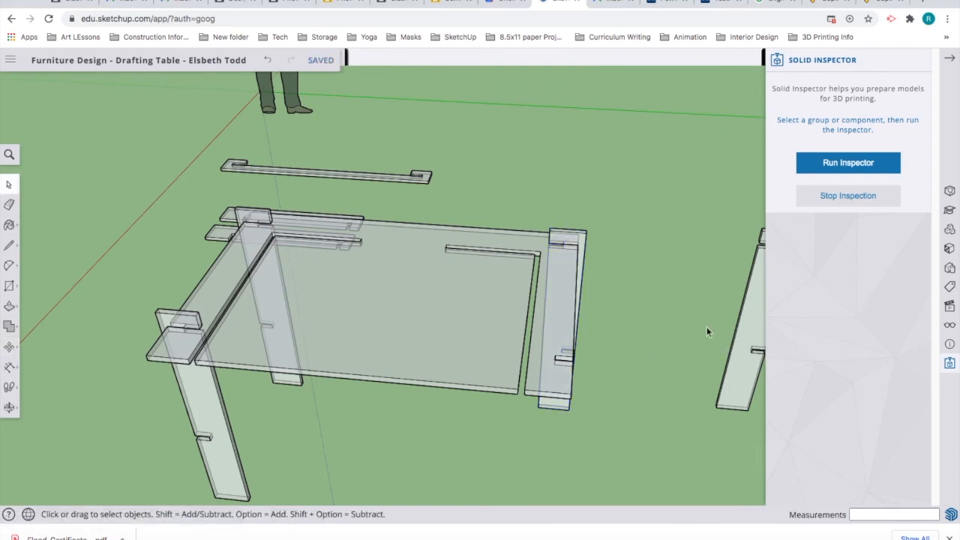
Step: Place the last loose leg board as the front right leg, then clear the selection
click(747, 342)
mouse_move(677, 362)
shift+middle_down()
mouse_move(598, 343)
mouse_move(594, 350)
shift+middle_up()
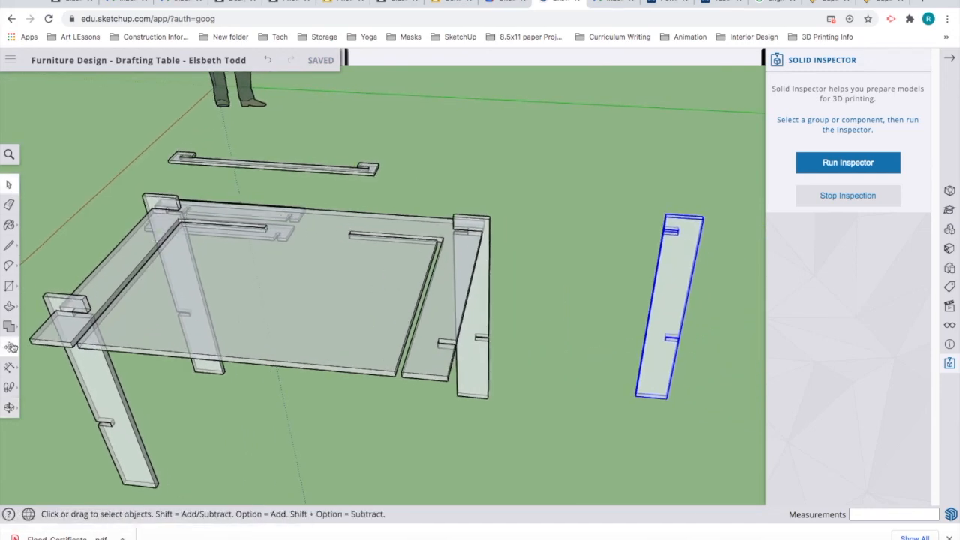
click(9, 346)
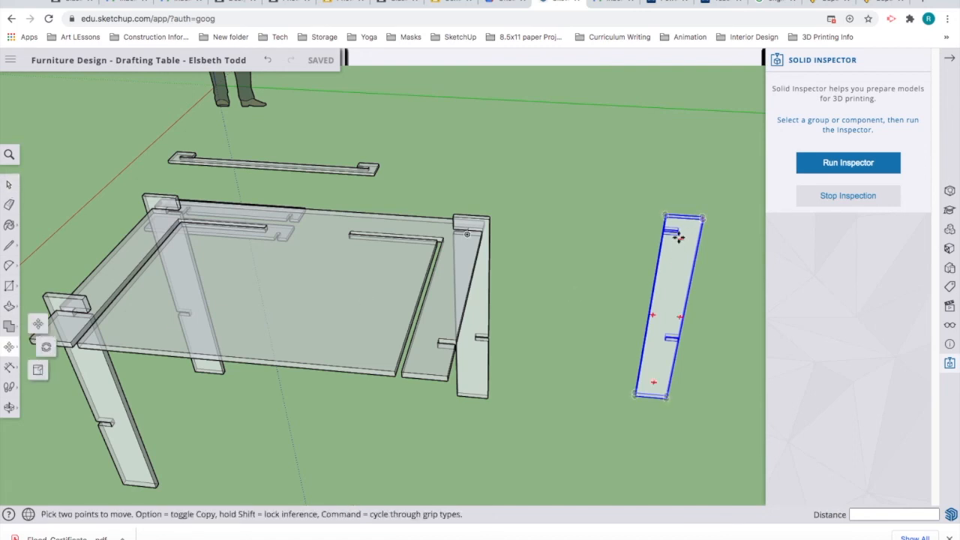
scroll(678, 235, up, 2)
scroll(678, 237, up, 1)
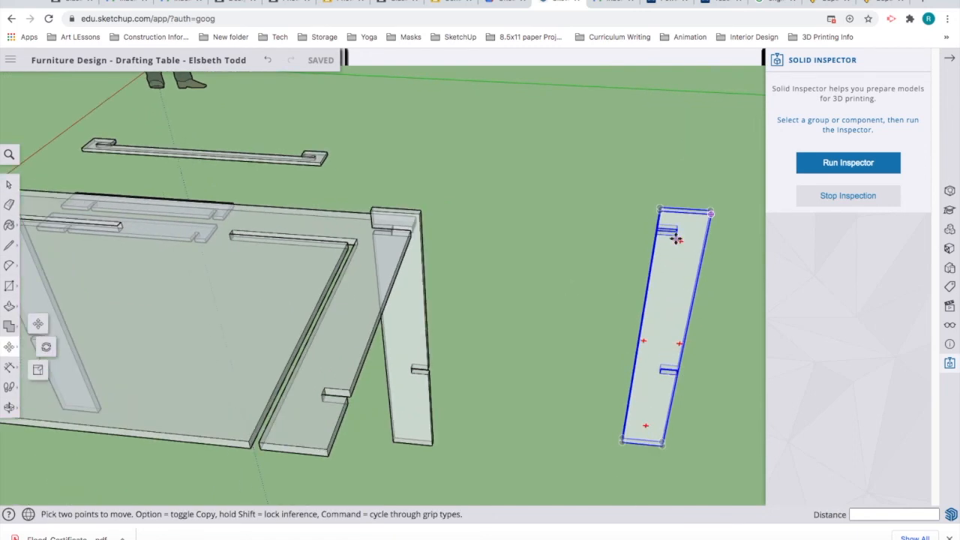
click(675, 237)
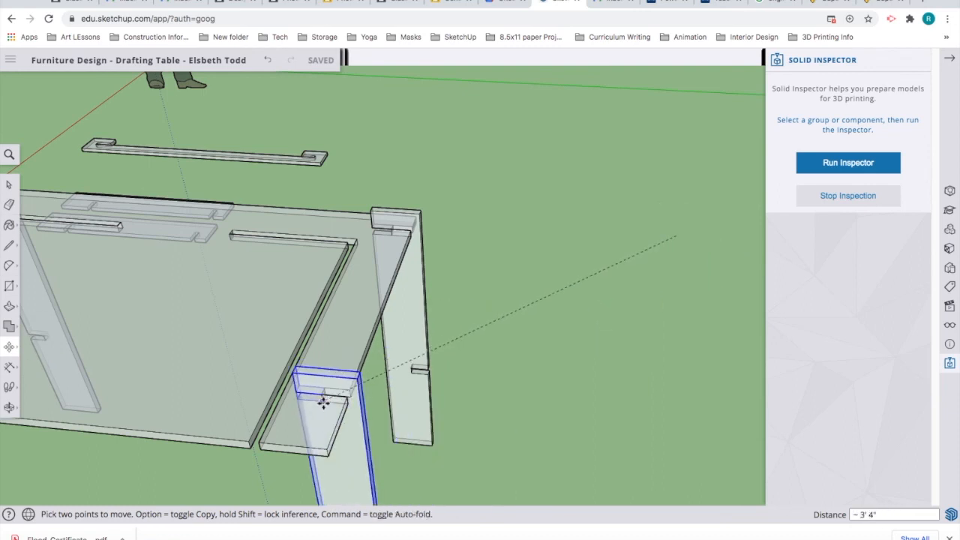
click(324, 403)
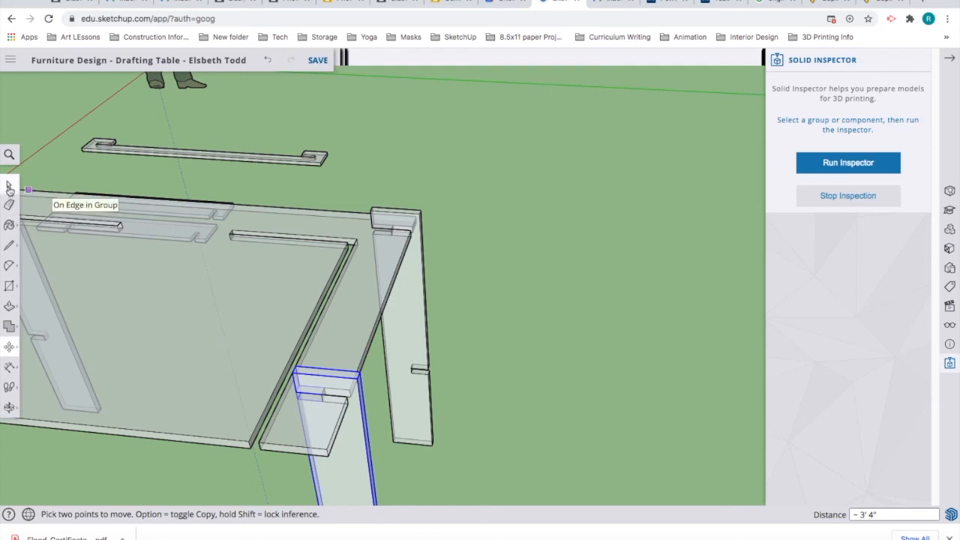
click(9, 185)
click(592, 288)
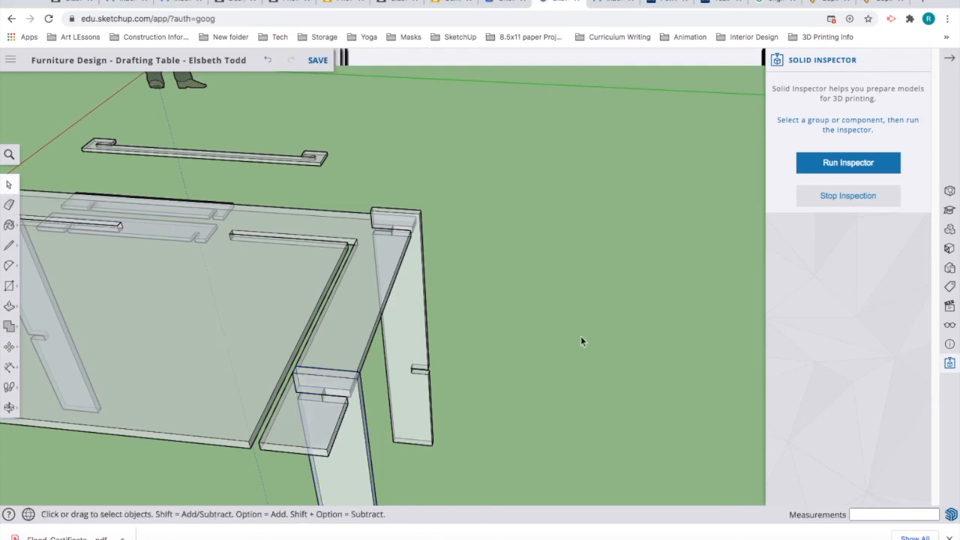
scroll(581, 342, down, 6)
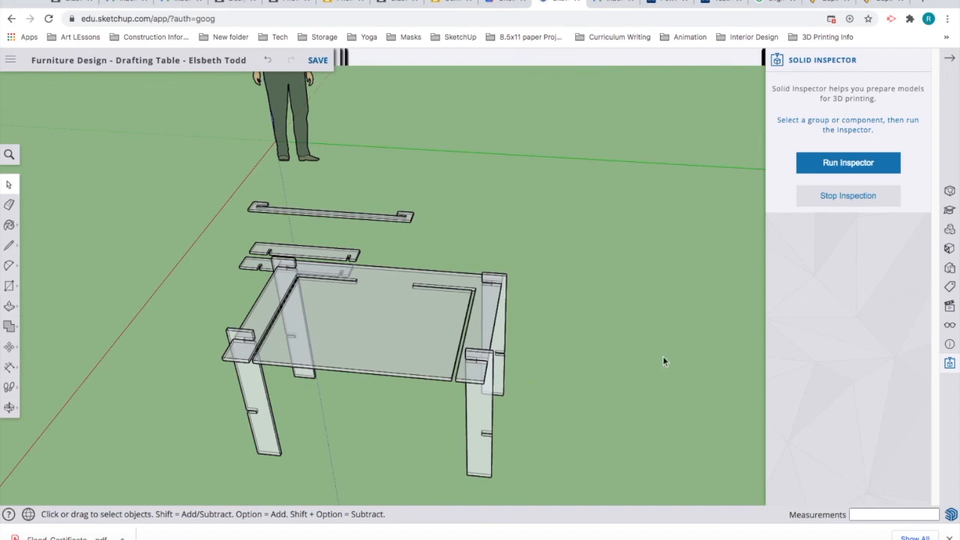
Step: Pan and orbit to look down on the four-legged table and the three flat stretcher boards
shift+middle_drag(657, 358, 548, 438)
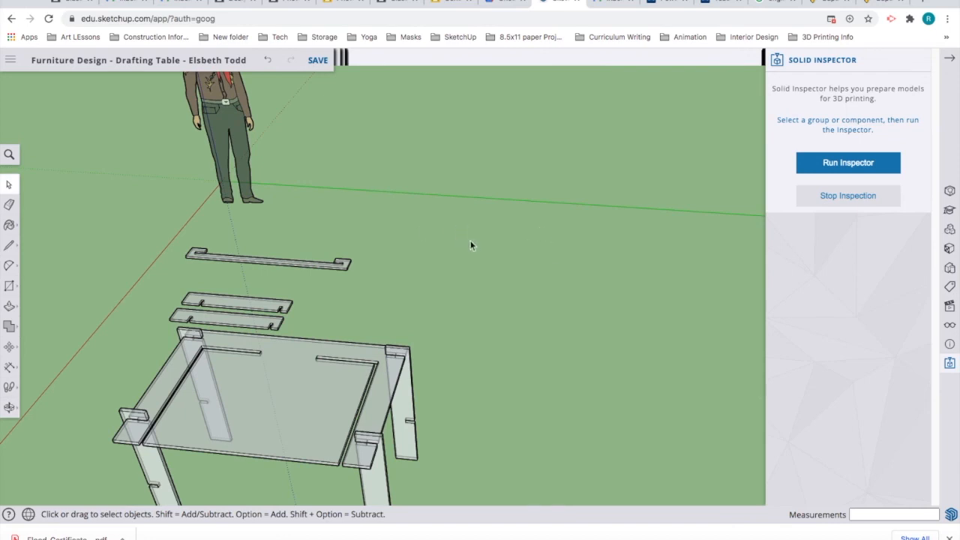
middle_drag(507, 272, 264, 339)
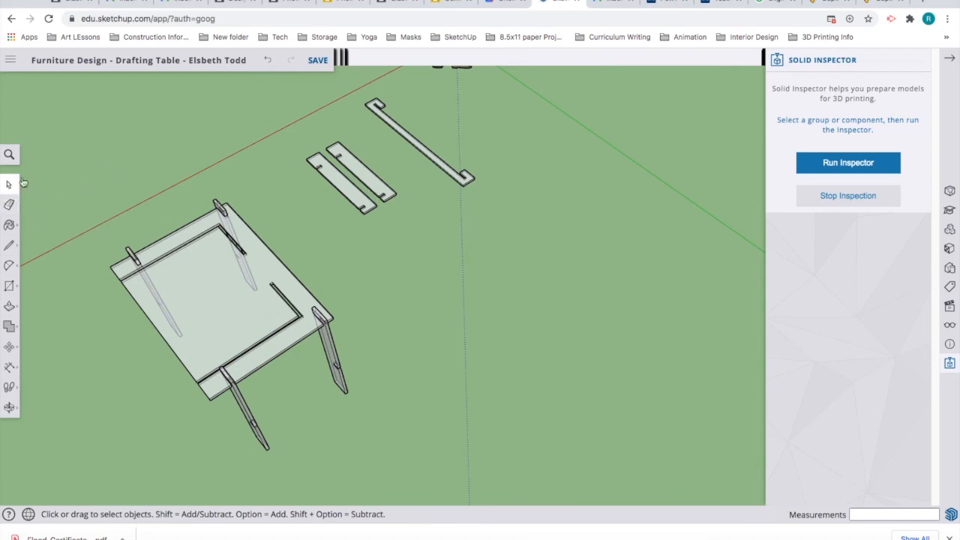
Step: Move the left stretcher alongside the other and zoom into a top-down view of both notched stretchers
click(364, 203)
click(9, 346)
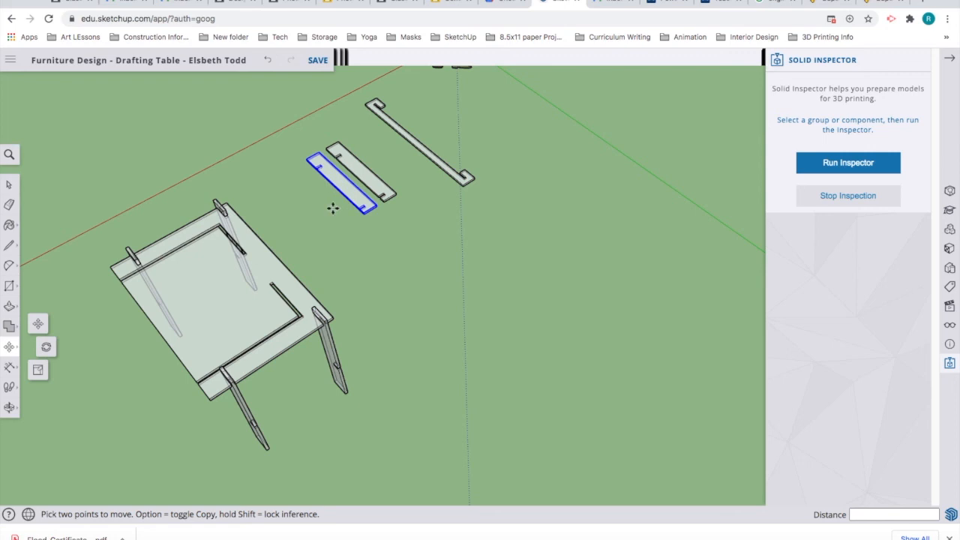
middle_drag(368, 228, 625, 383)
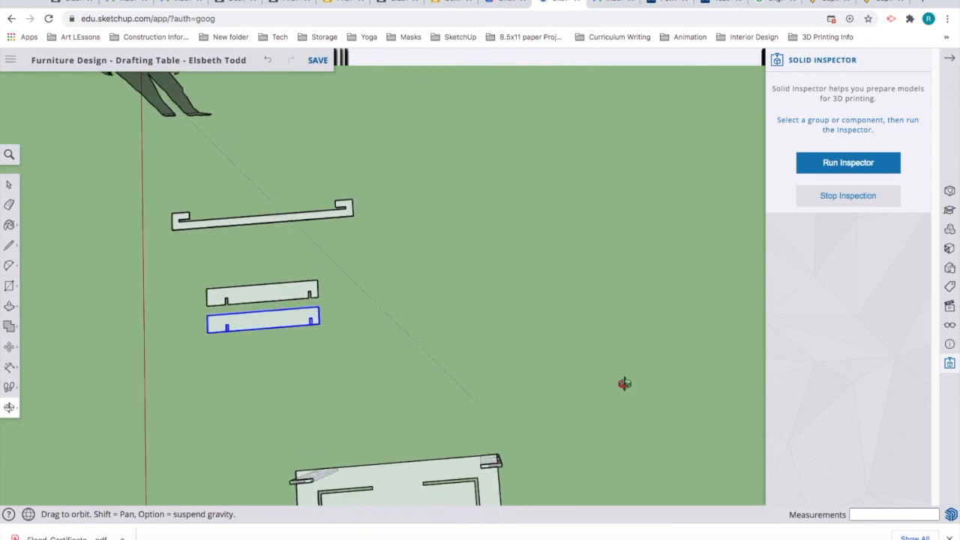
key(m)
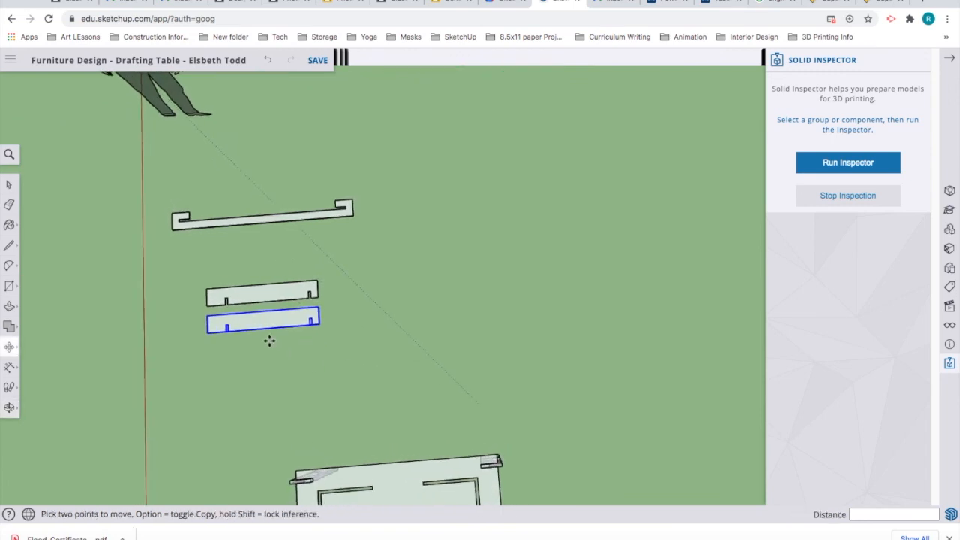
scroll(269, 341, up, 1)
scroll(270, 342, up, 6)
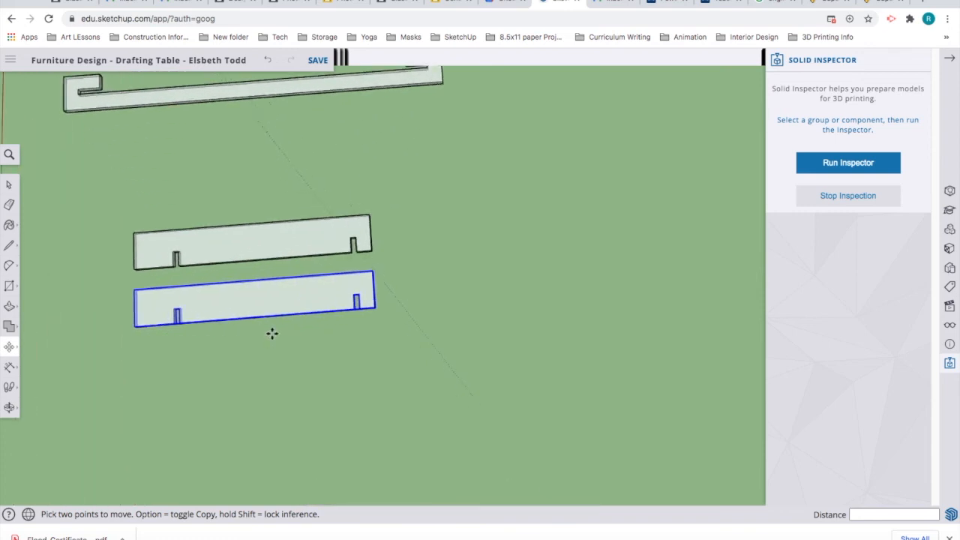
scroll(271, 333, up, 1)
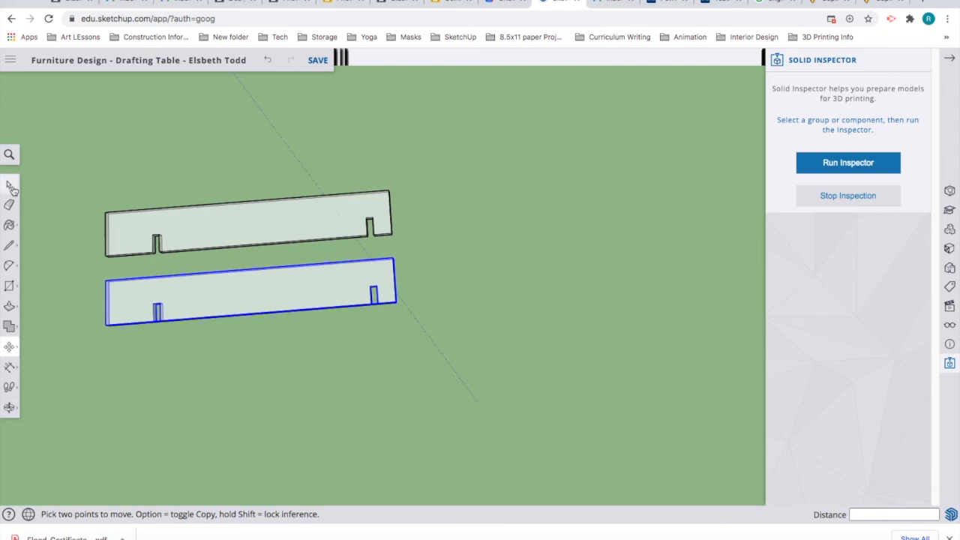
click(8, 186)
click(61, 281)
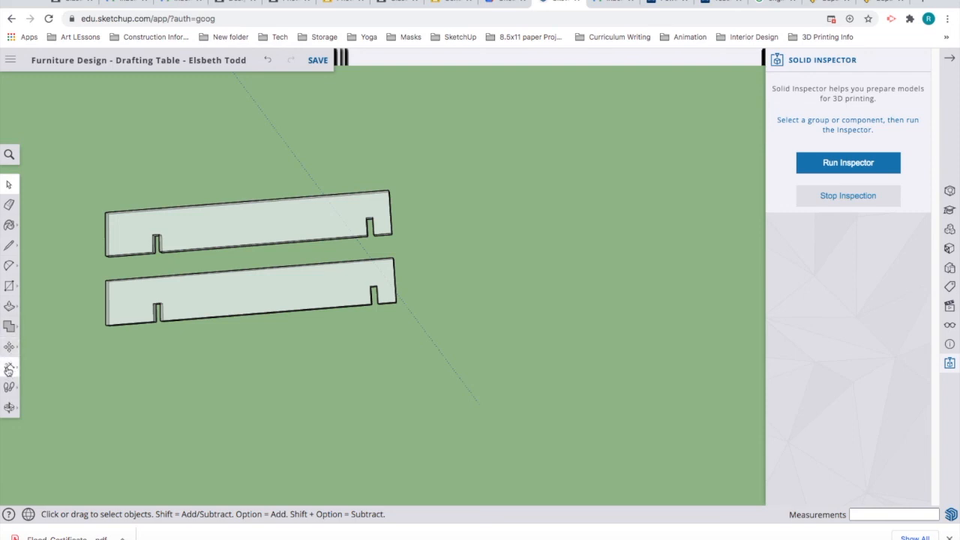
Step: Dimension the upper stretcher from its left corner to the first notch, placed just below the edge
click(9, 370)
click(57, 332)
click(105, 255)
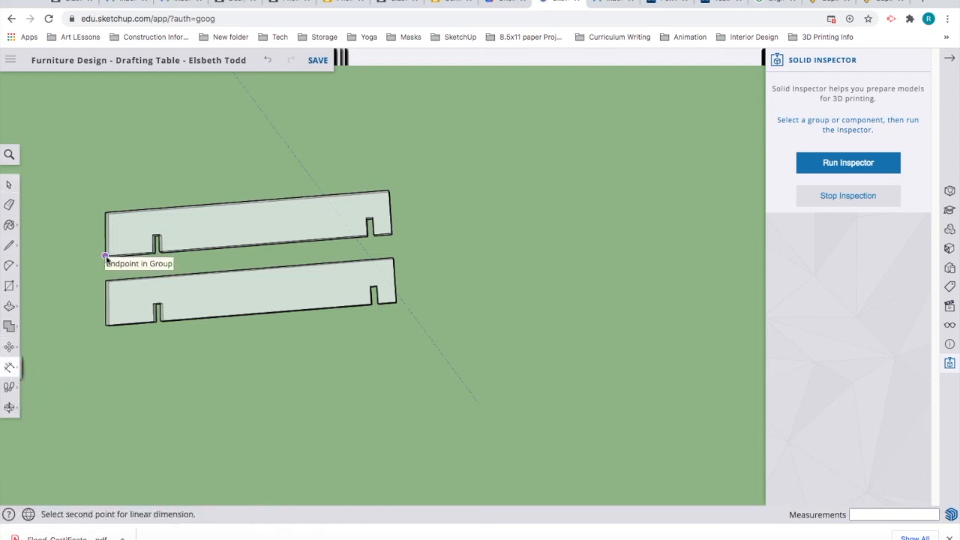
click(152, 252)
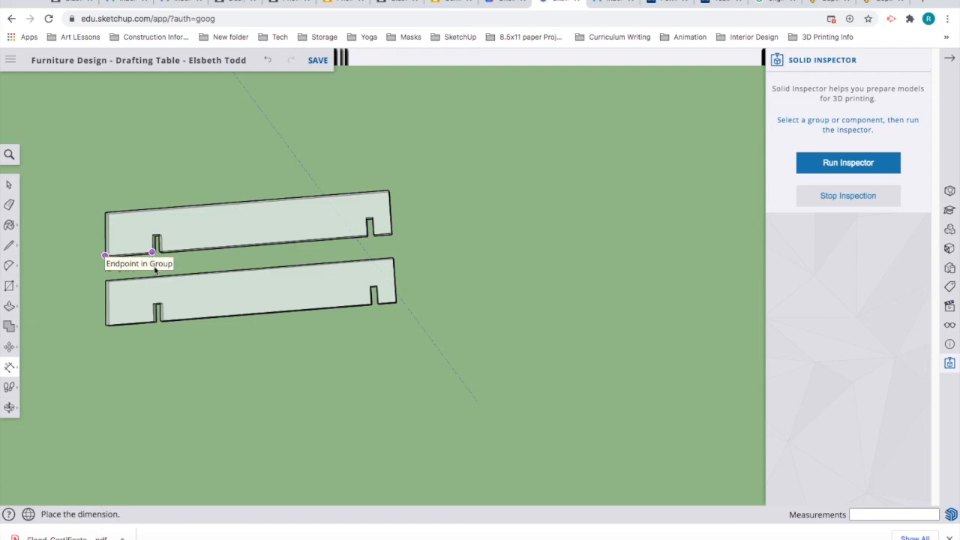
click(156, 269)
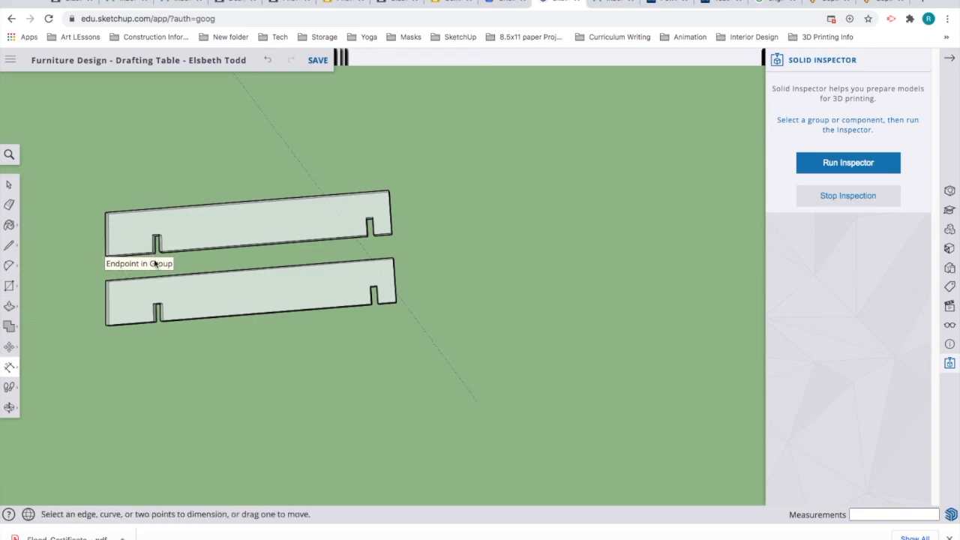
scroll(150, 262, up, 6)
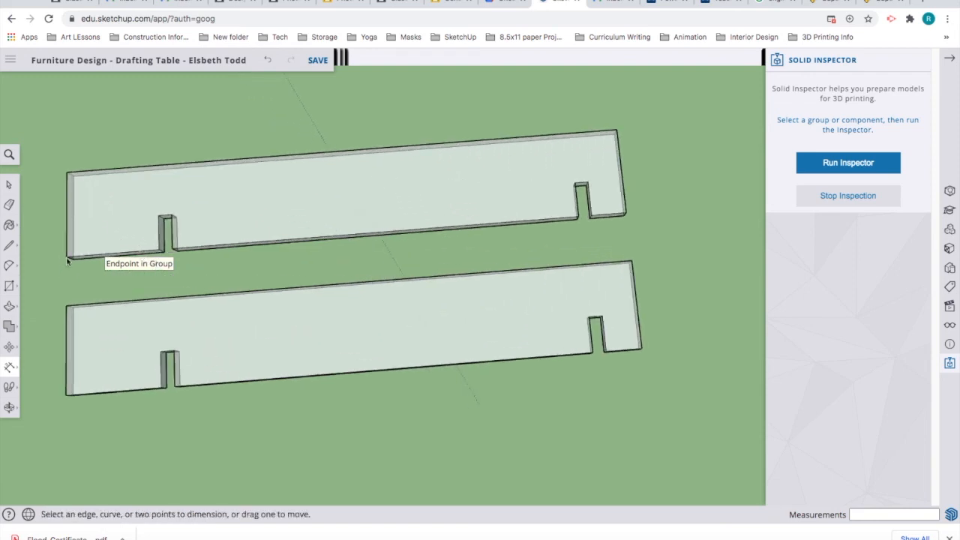
click(67, 257)
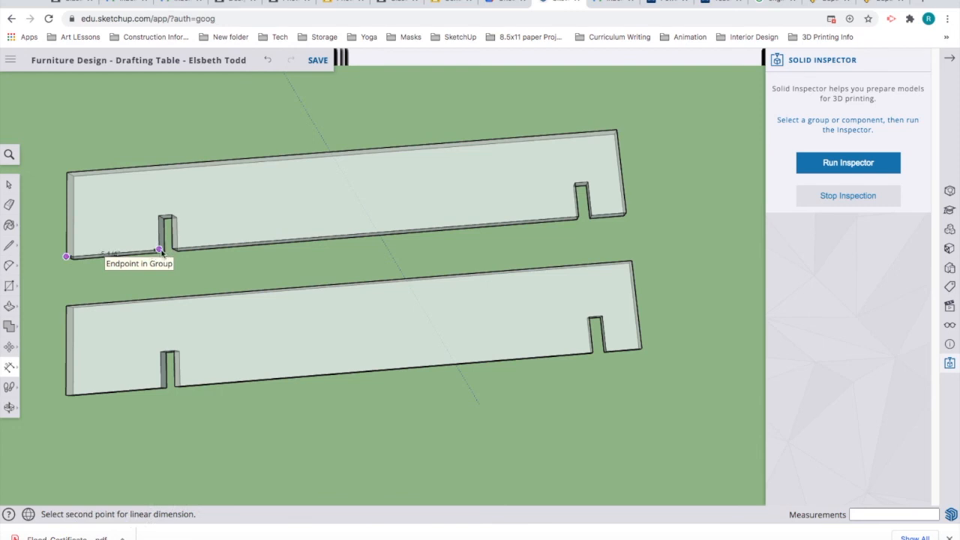
key(Escape)
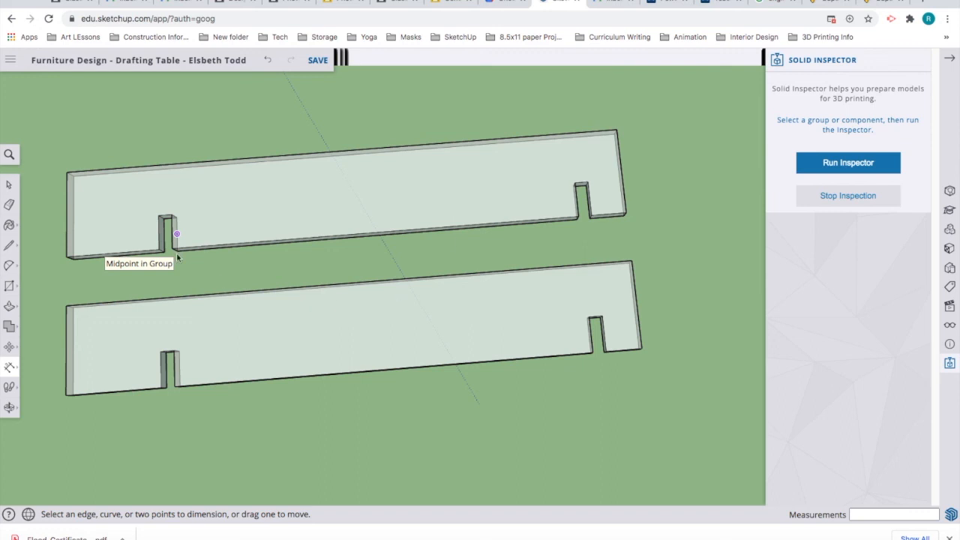
Step: Rotate both slotted boards 90° about a corner, aligned to the green axis
scroll(303, 288, down, 4)
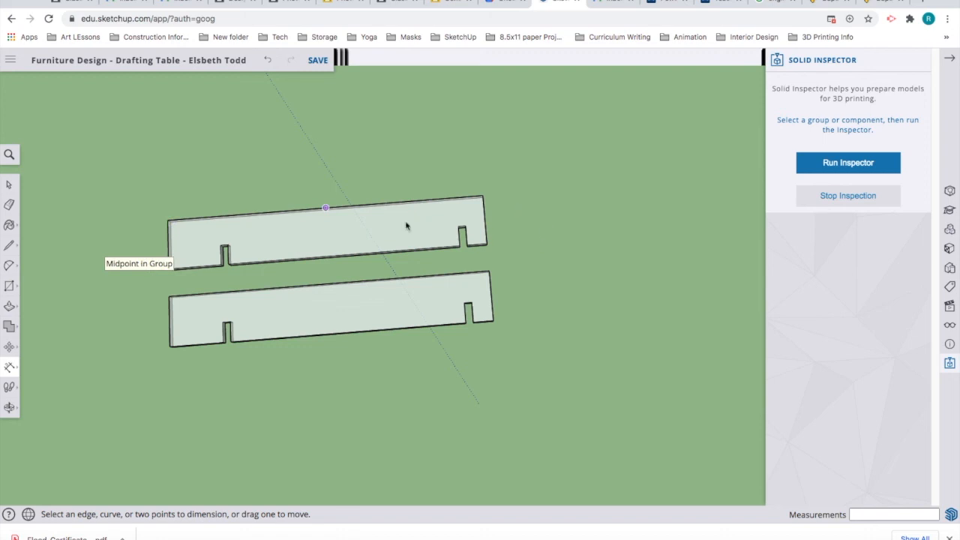
click(9, 184)
click(299, 243)
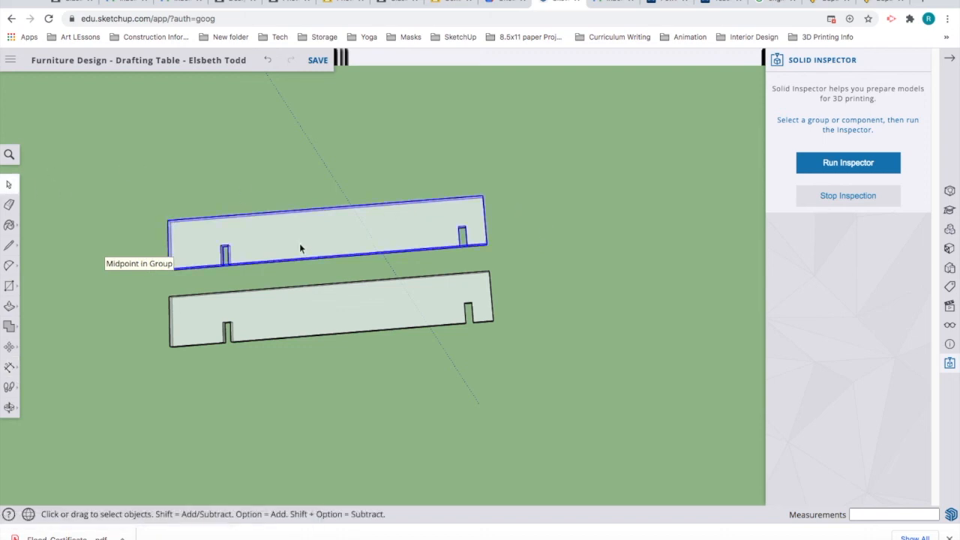
shift+click(312, 318)
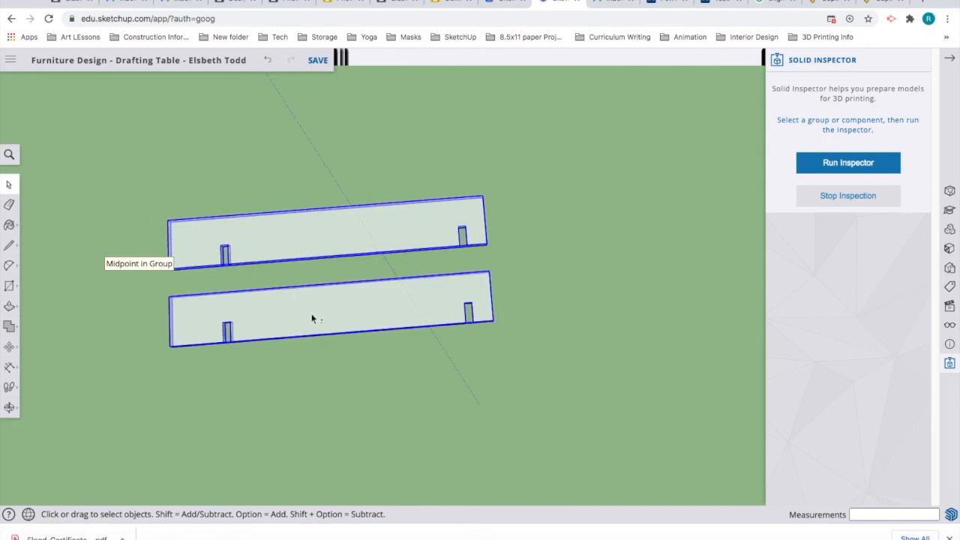
click(9, 347)
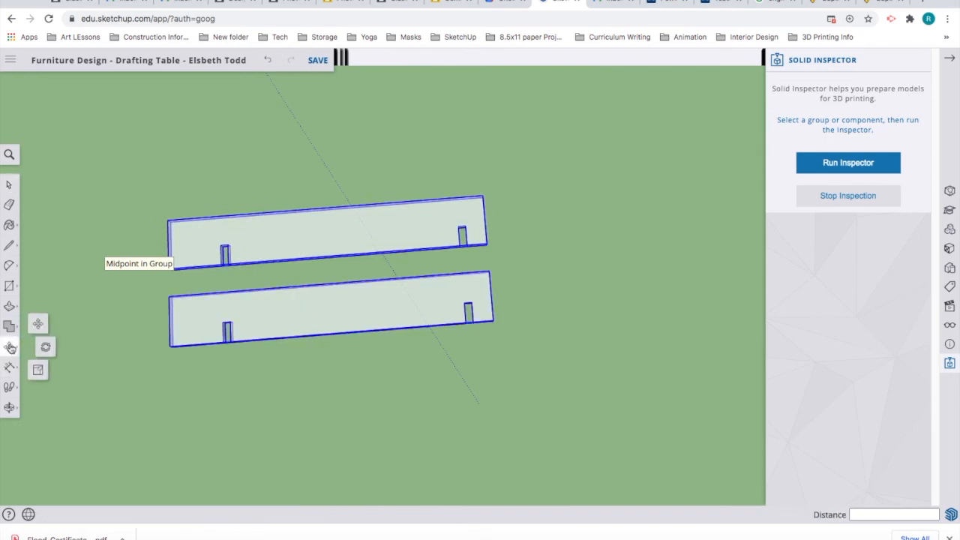
click(45, 348)
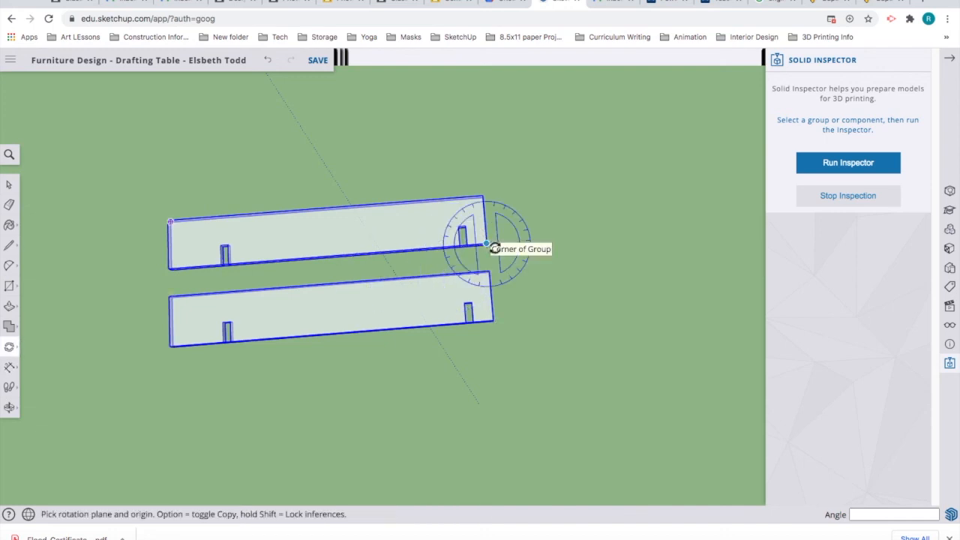
click(486, 242)
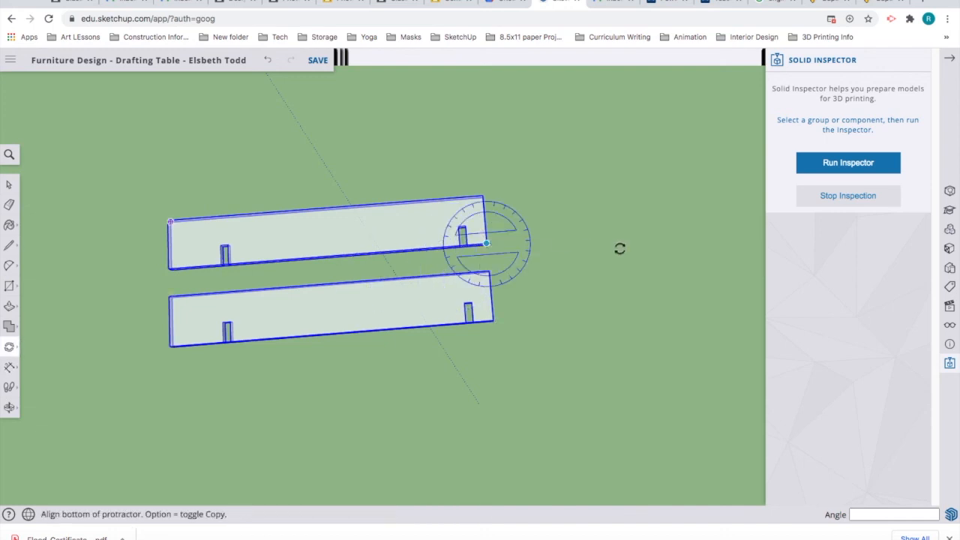
click(659, 227)
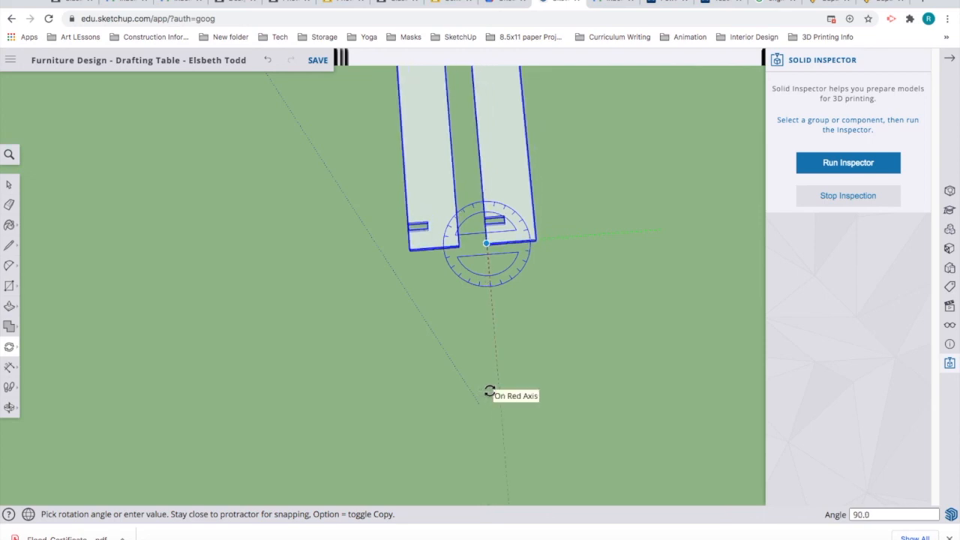
click(488, 391)
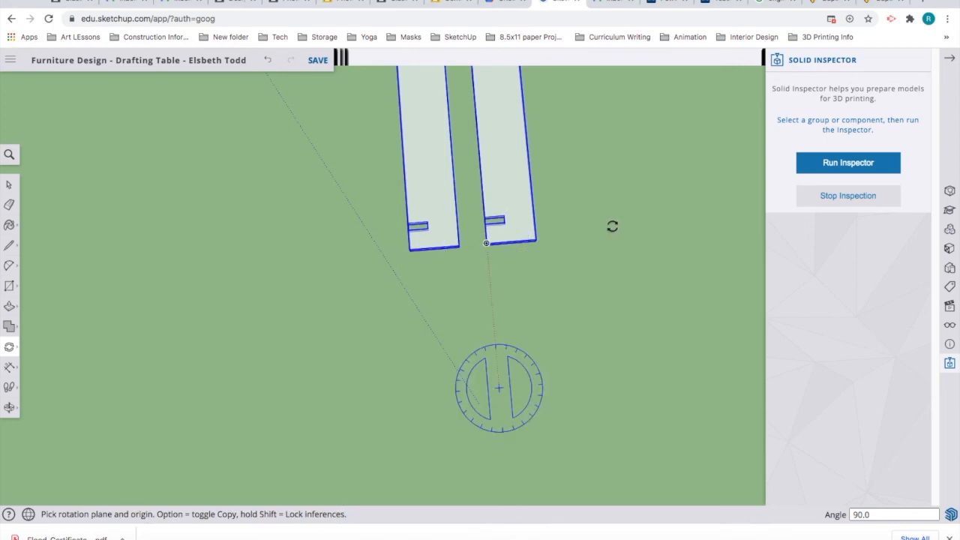
Step: Zoom and orbit to view the turned boards, then select the left upright board
scroll(588, 249, down, 1)
scroll(581, 255, down, 3)
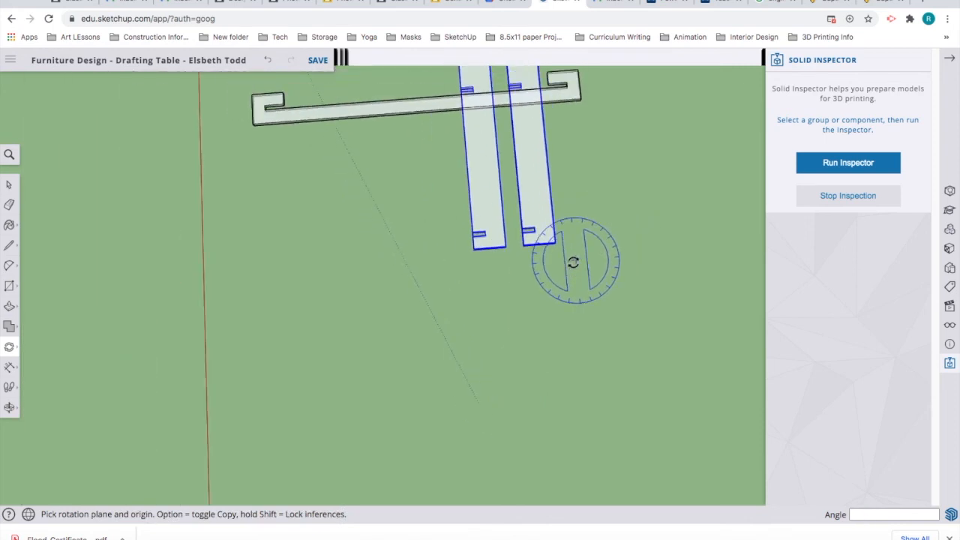
scroll(573, 263, down, 1)
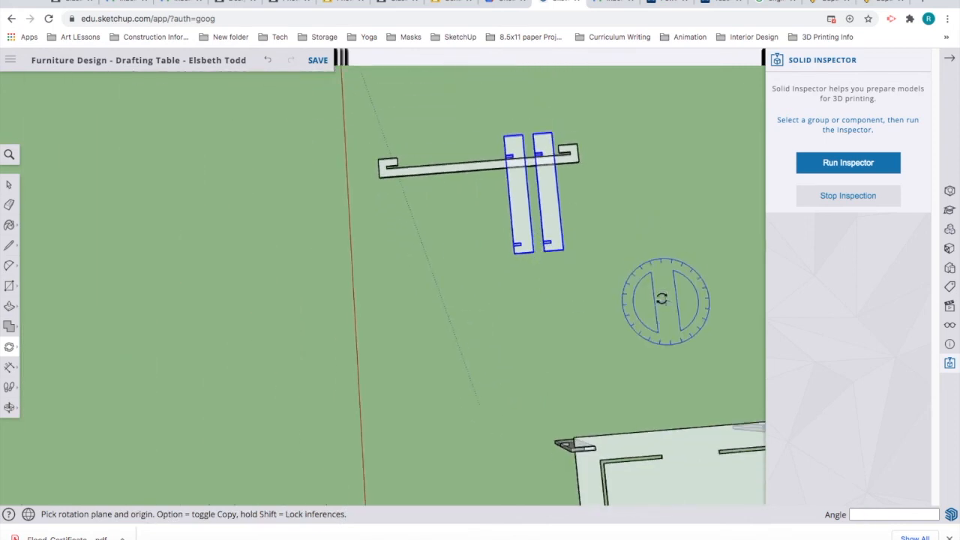
key(z)
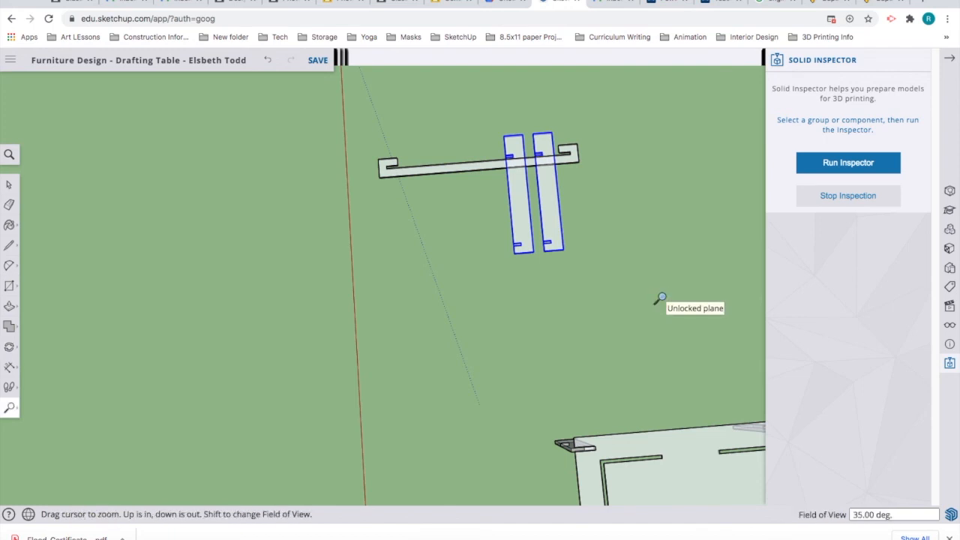
scroll(403, 274, up, 1)
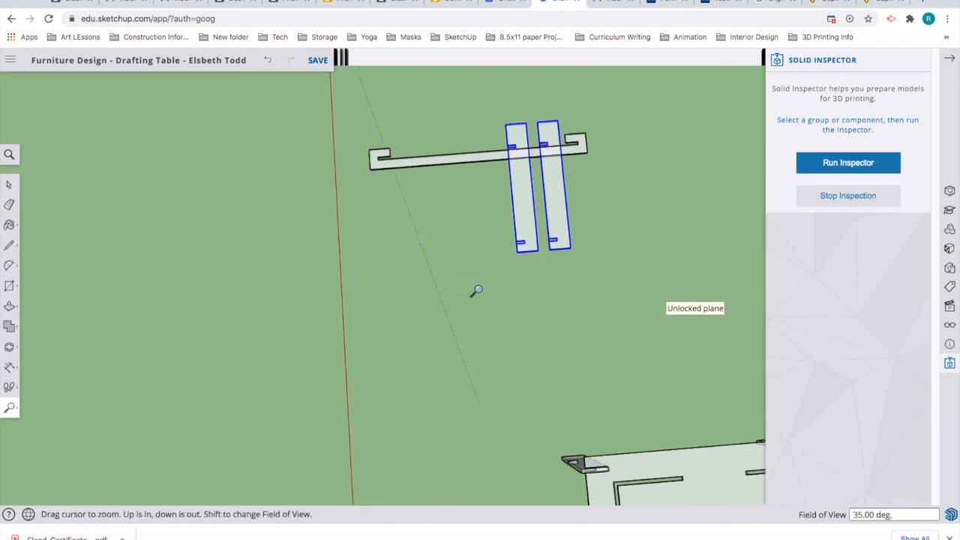
key(o)
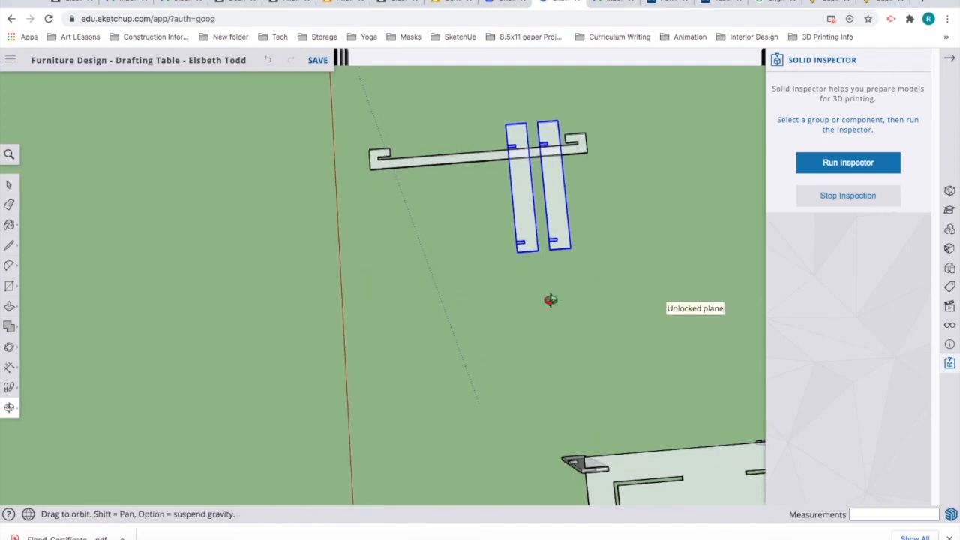
drag(491, 297, 66, 142)
key(z)
click(9, 185)
click(242, 155)
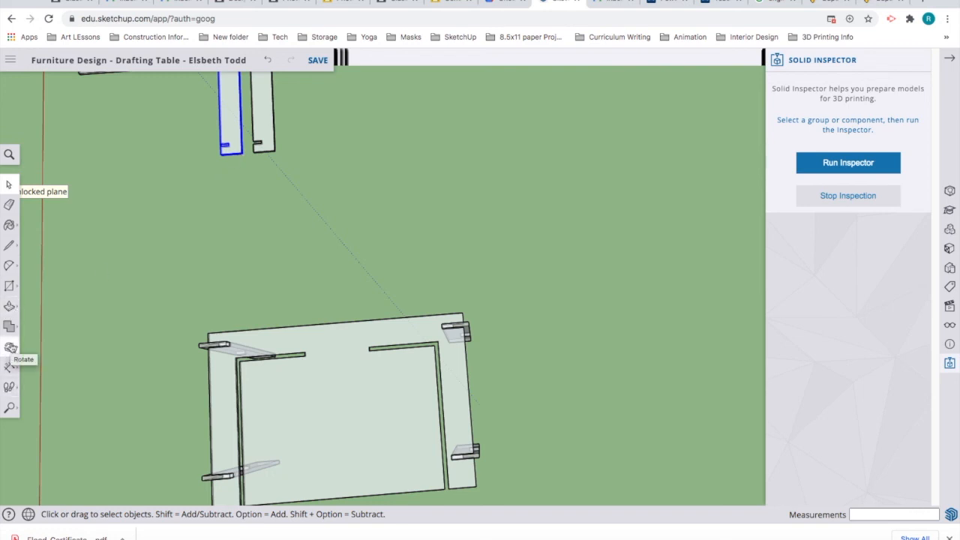
Step: Start rotating the left upright board from its corner, finishing without turning it
click(11, 347)
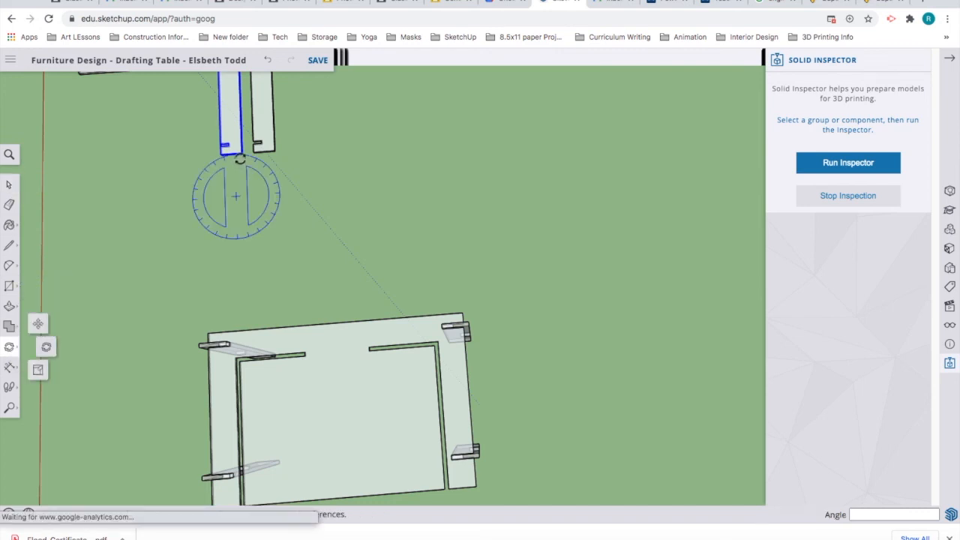
drag(239, 152, 448, 149)
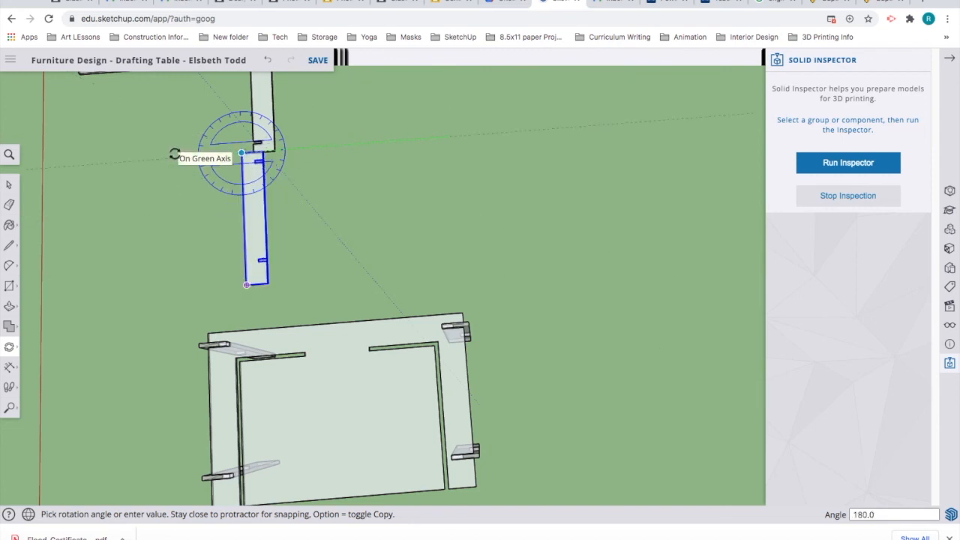
click(314, 146)
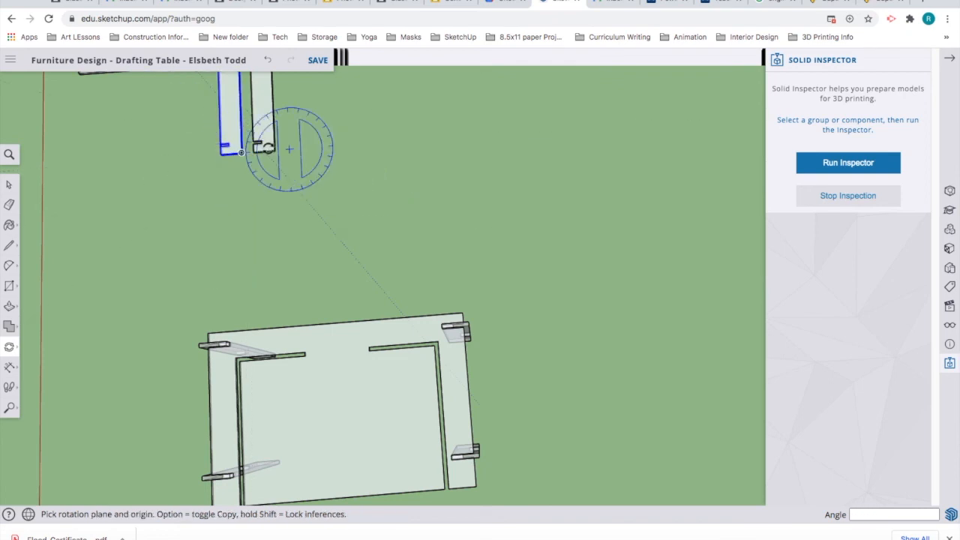
Step: Select the right upright board and begin moving it toward the table
click(9, 184)
click(273, 152)
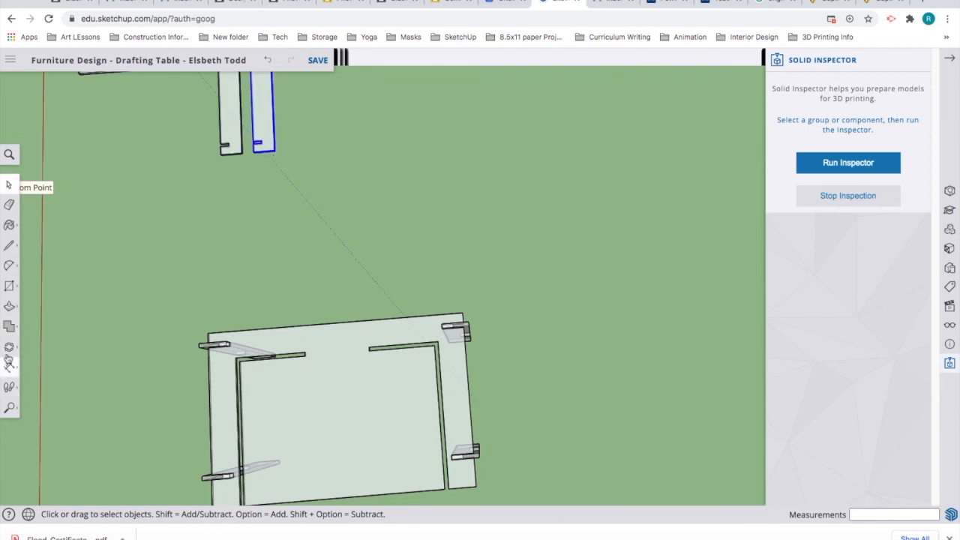
click(9, 350)
click(39, 324)
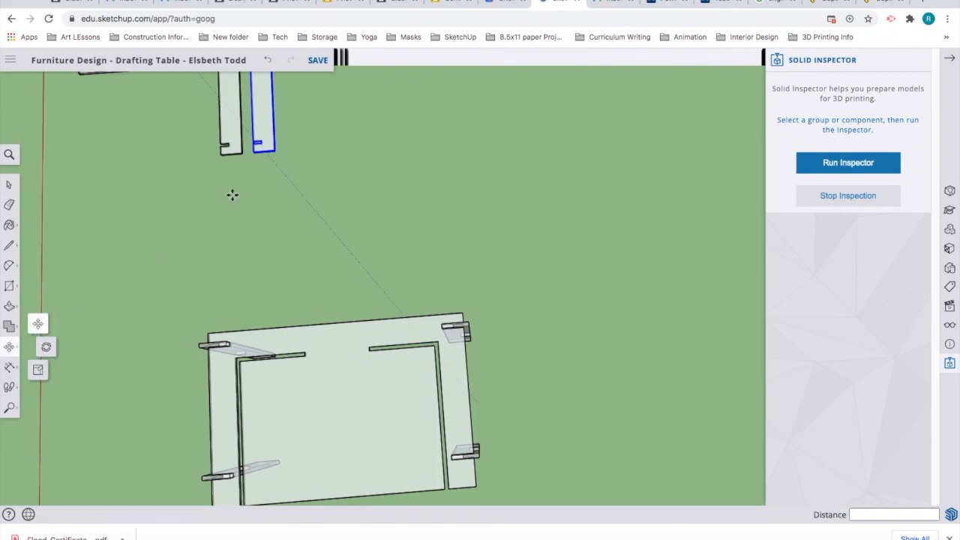
click(286, 152)
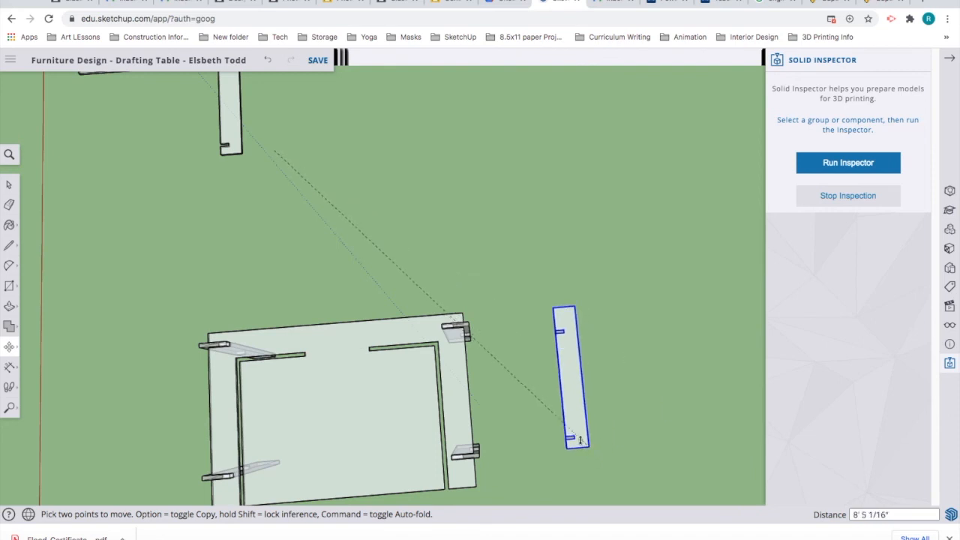
Step: Drop the board beside the legs, then seat it by its corner into the leg notches
middle_drag(579, 440, 402, 72)
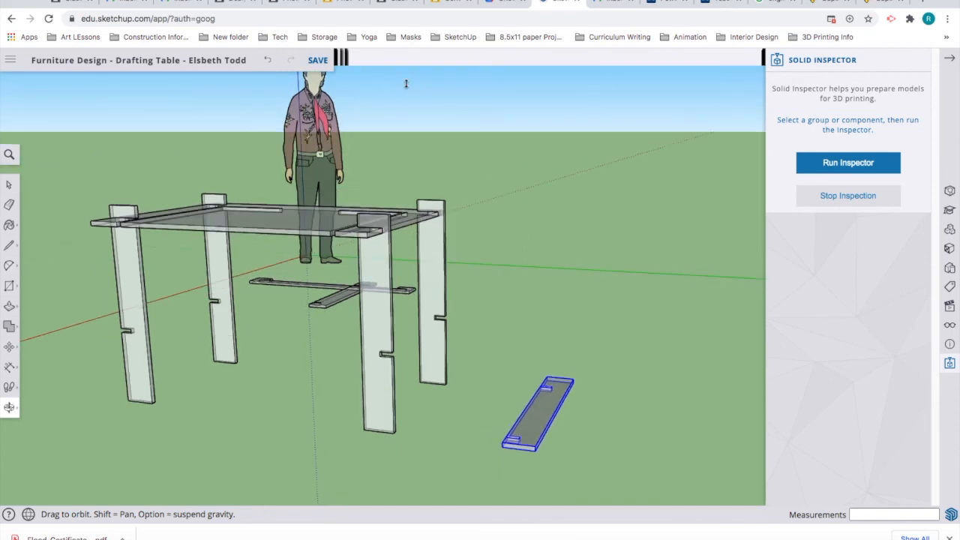
click(507, 422)
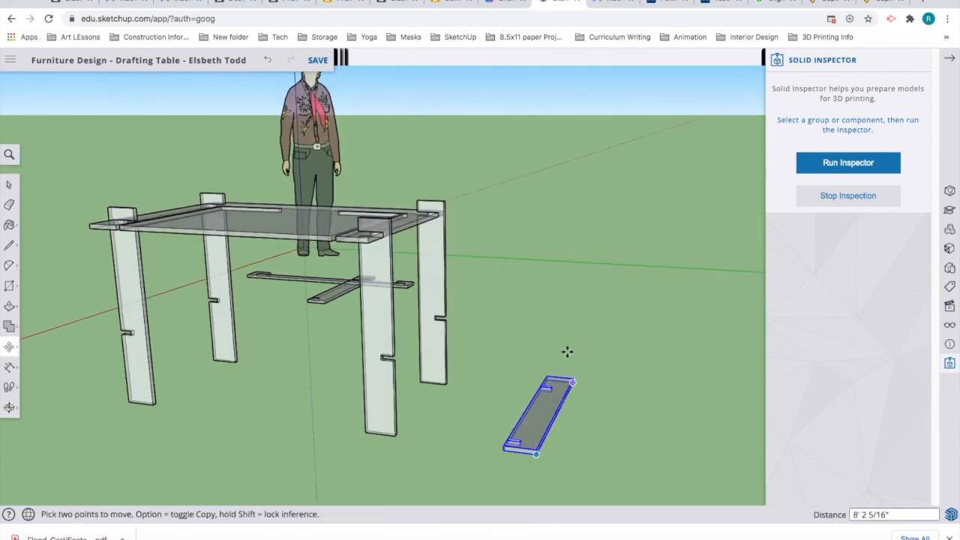
scroll(516, 418, up, 3)
scroll(516, 424, up, 2)
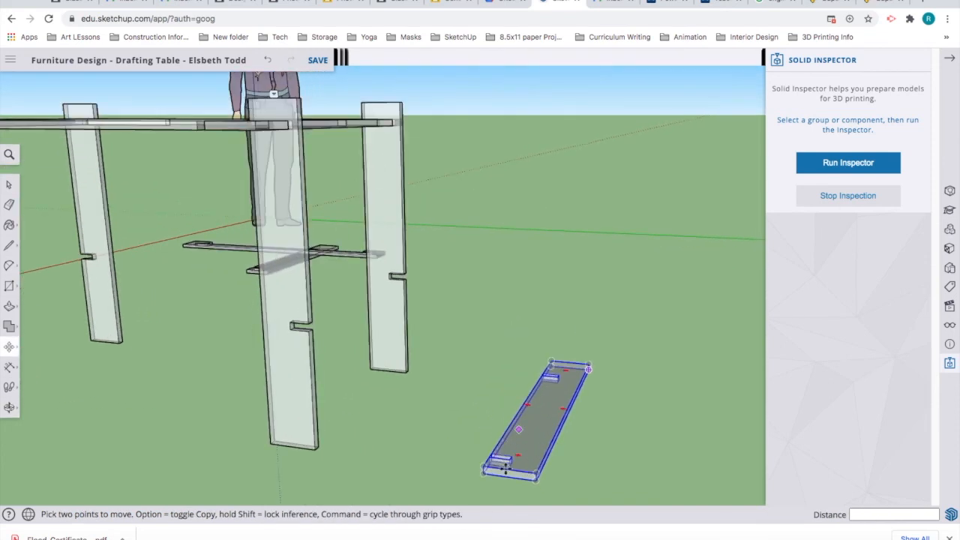
click(508, 466)
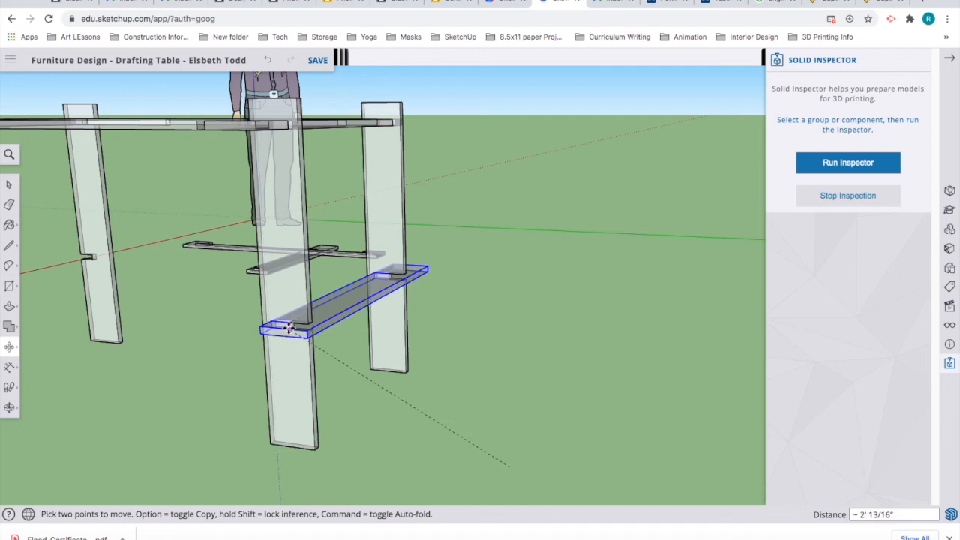
click(339, 333)
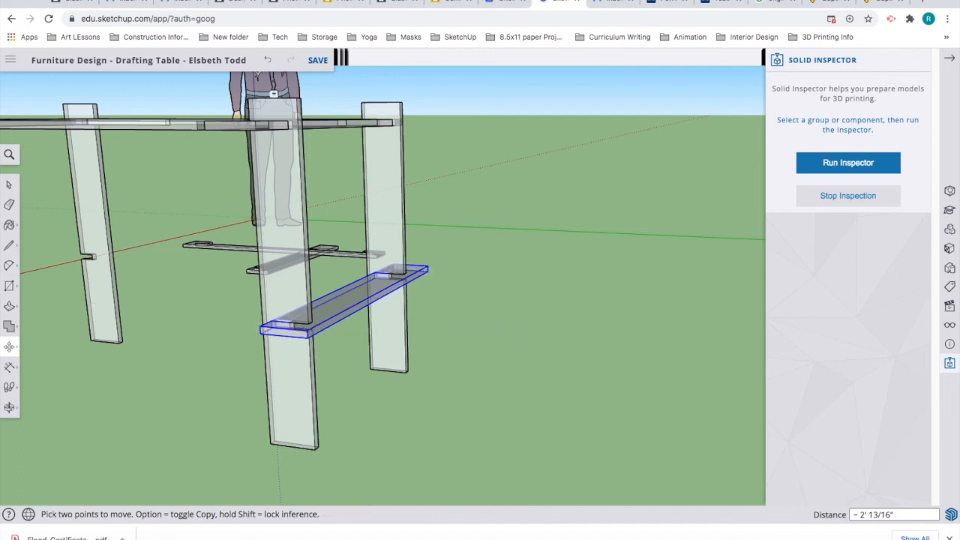
Step: Clear the selection and orbit around the table legs to check the new stretcher
click(9, 185)
click(493, 357)
key(o)
drag(390, 405, 594, 339)
middle_drag(594, 340, 505, 349)
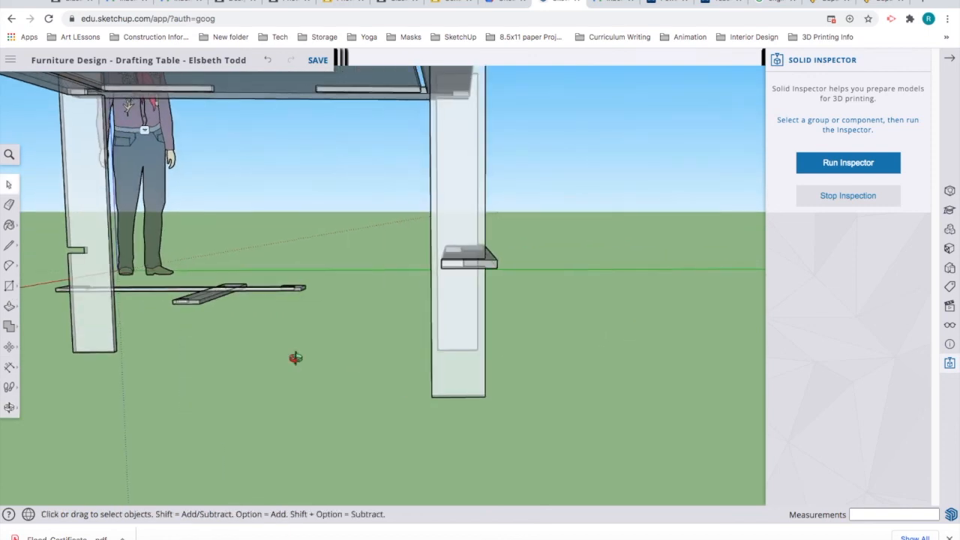
Step: Rotate the loose stretcher 180° about its corner from the green-axis direction
middle_drag(390, 352, 444, 352)
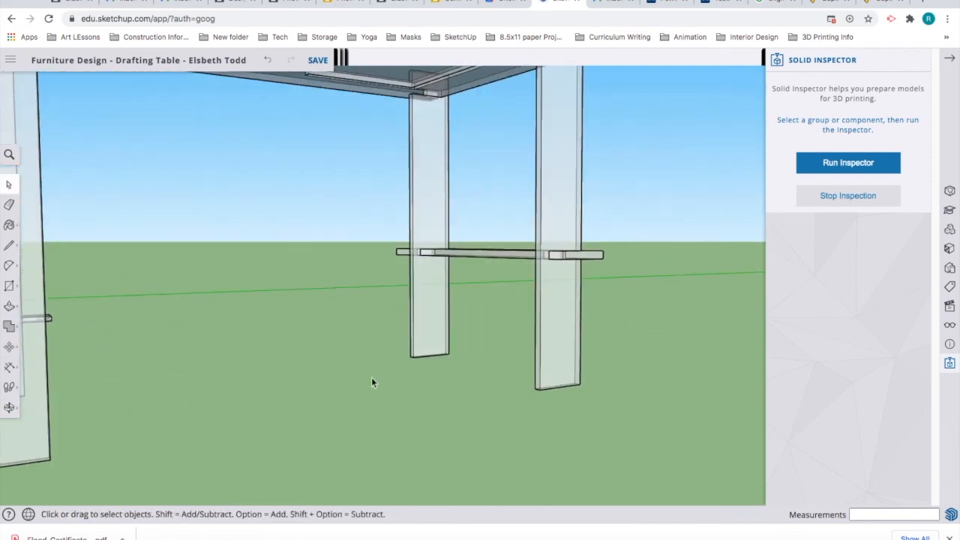
scroll(373, 377, down, 4)
scroll(376, 381, down, 3)
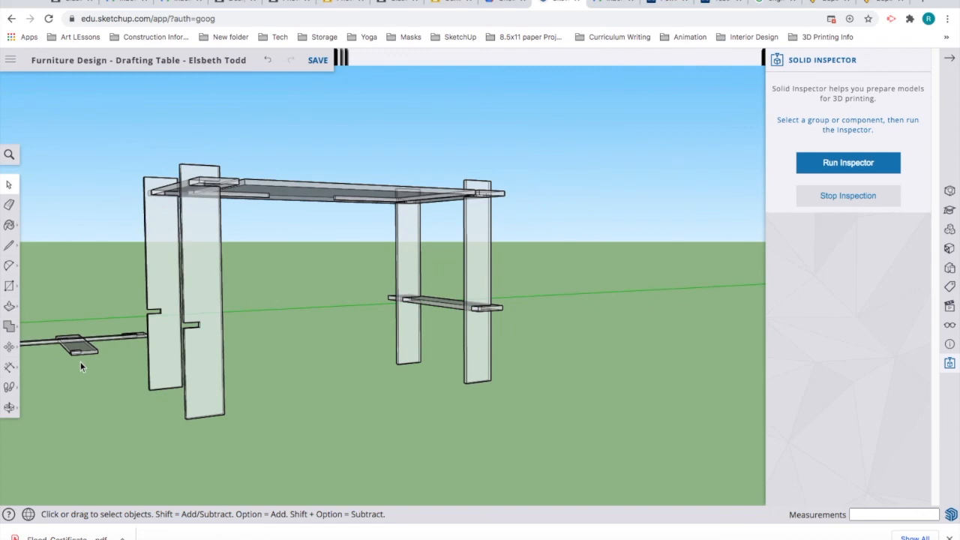
scroll(80, 362, up, 6)
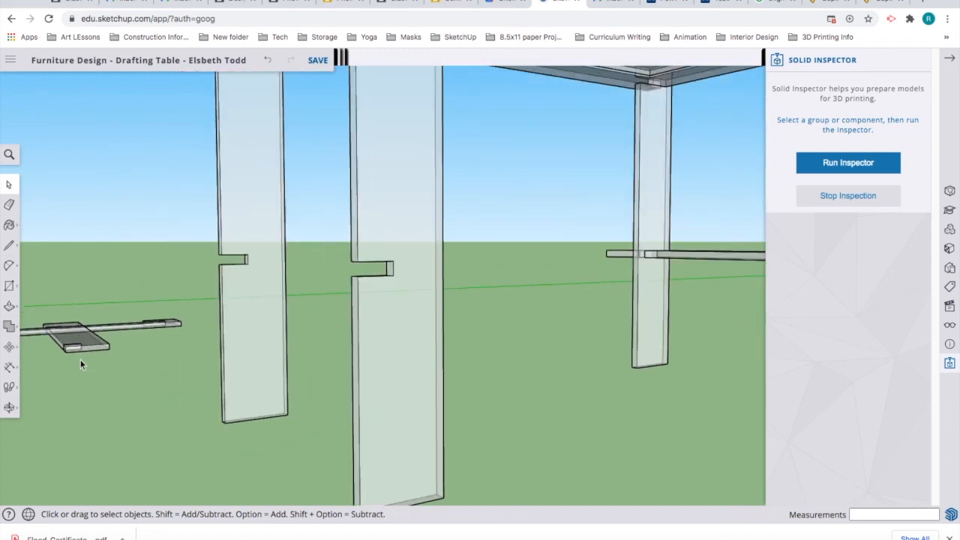
scroll(80, 360, up, 6)
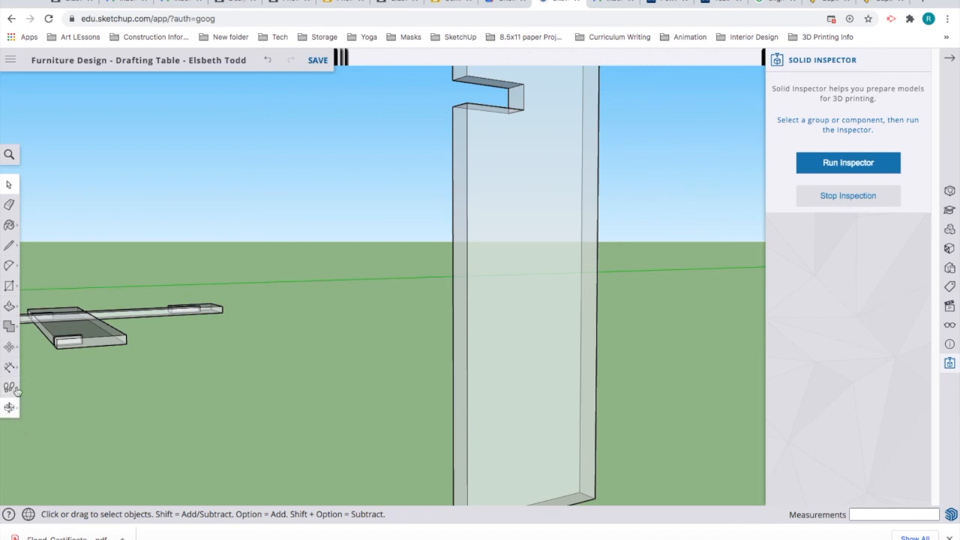
click(9, 347)
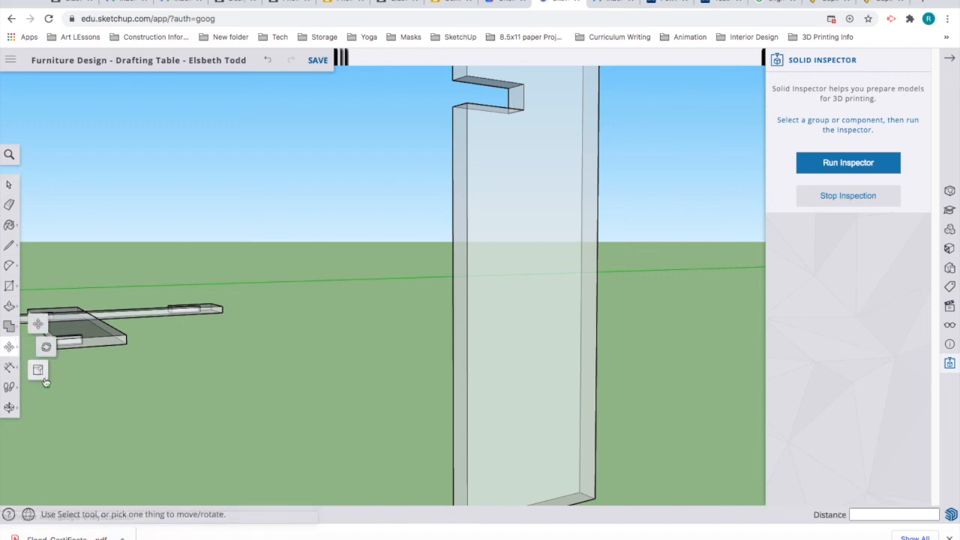
click(30, 346)
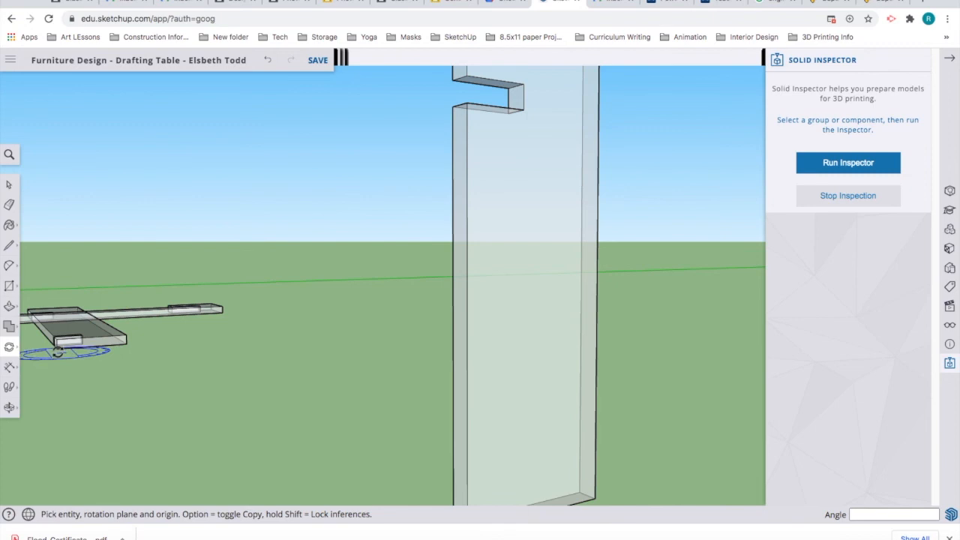
scroll(60, 353, up, 3)
scroll(61, 353, up, 2)
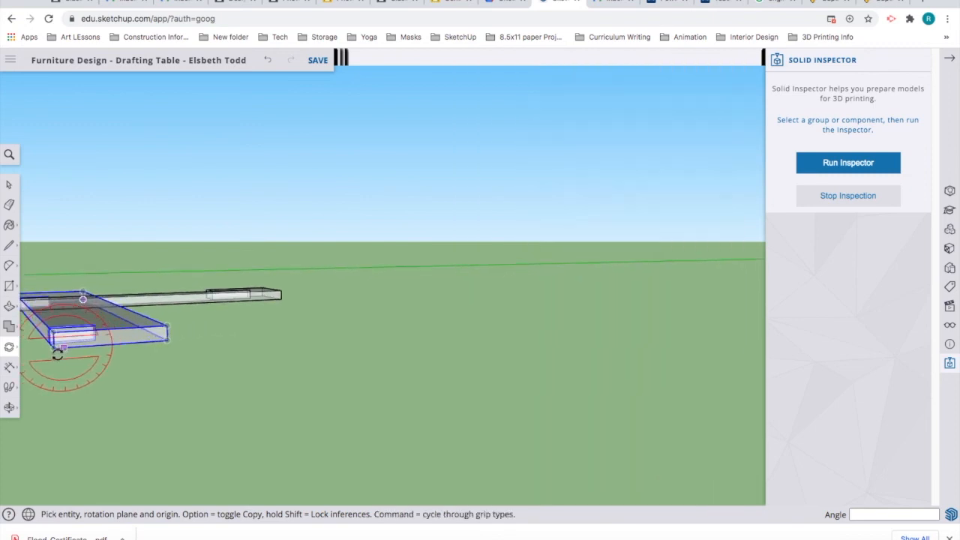
click(54, 349)
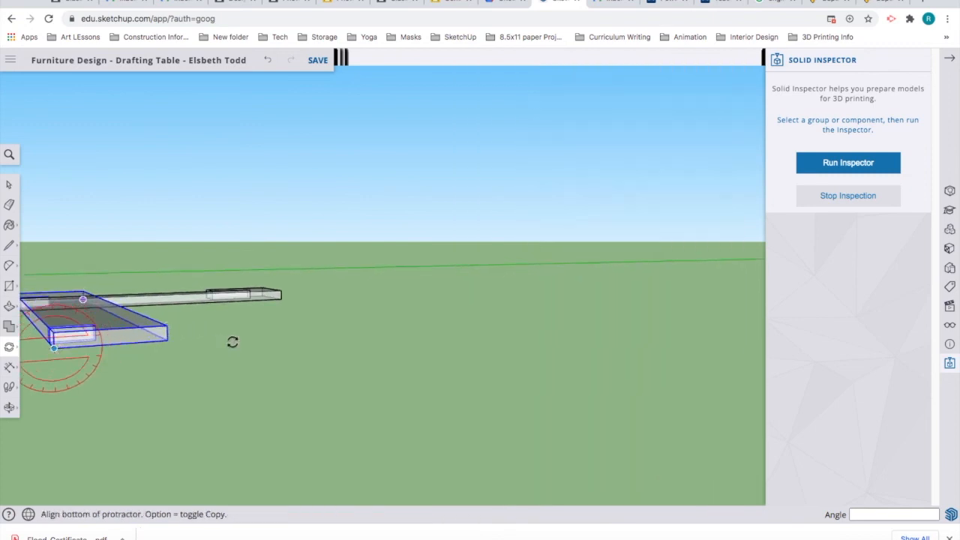
click(265, 332)
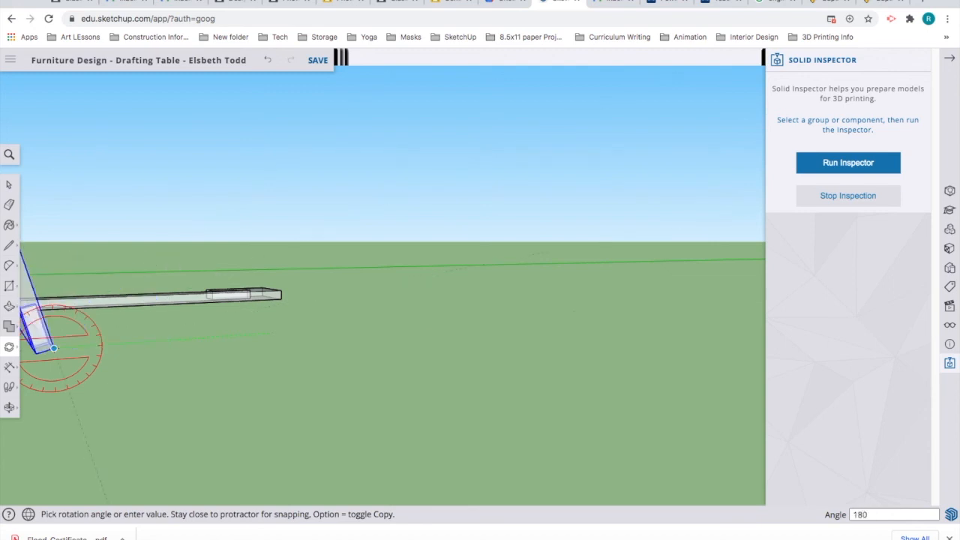
key(Return)
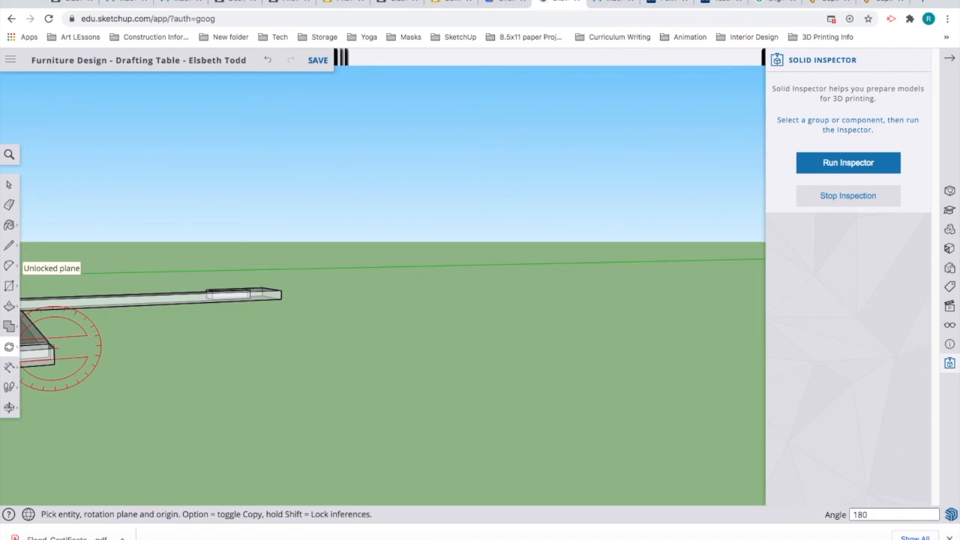
Step: Swing the view around the table, then start Rotate again and cancel it
click(7, 186)
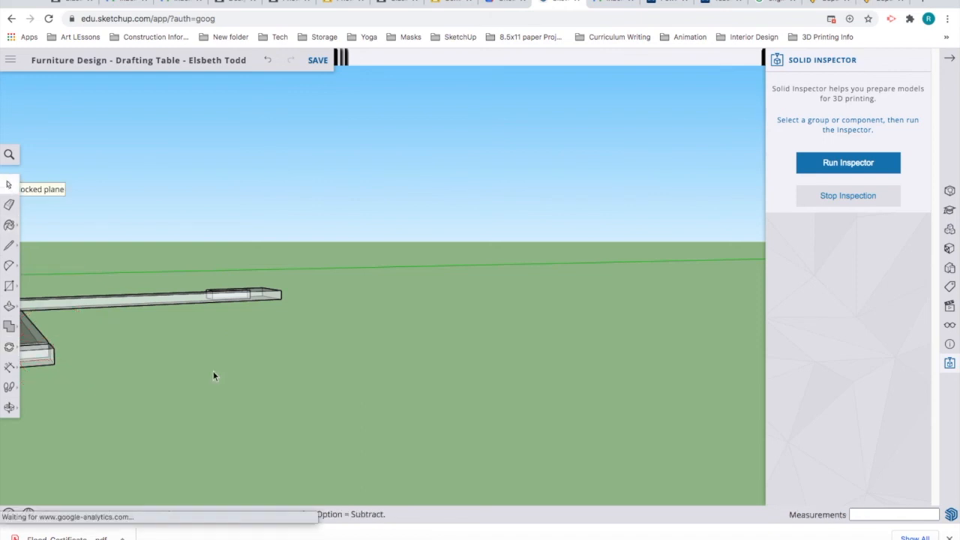
scroll(185, 395, down, 2)
scroll(189, 399, down, 5)
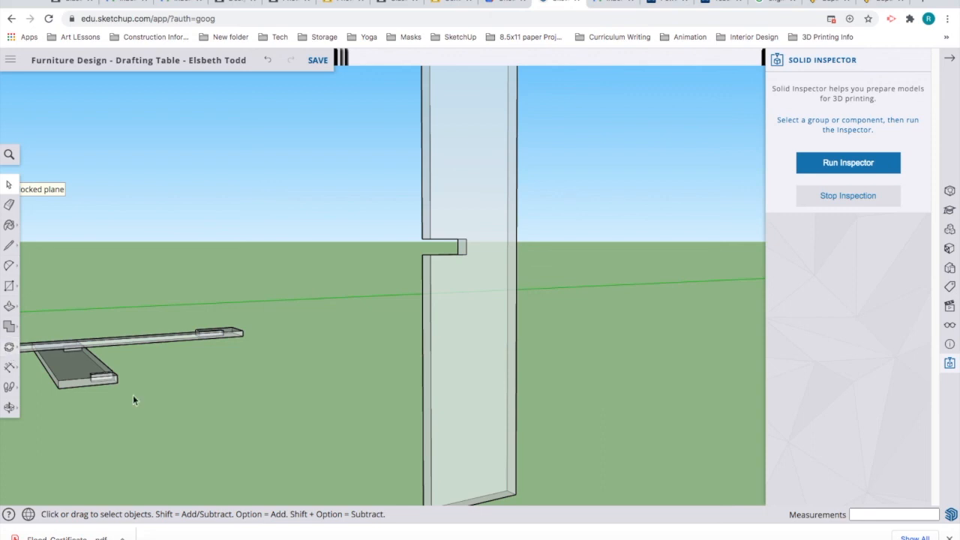
key(o)
drag(165, 435, 310, 411)
key(space)
scroll(313, 414, down, 6)
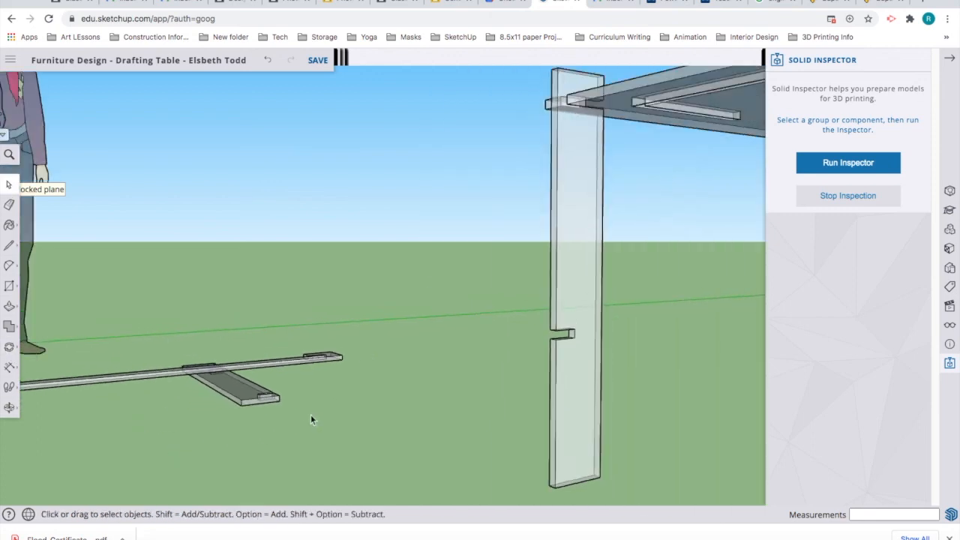
click(9, 349)
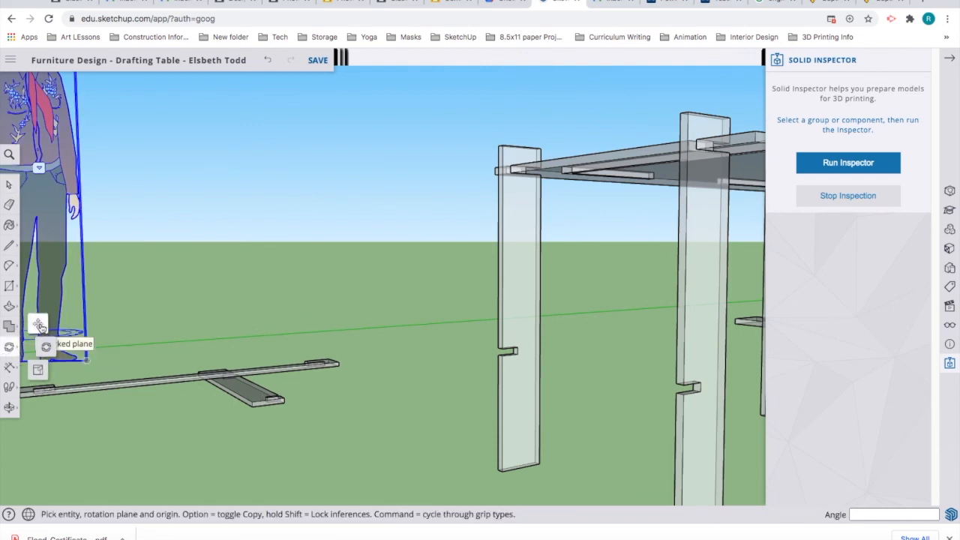
key(space)
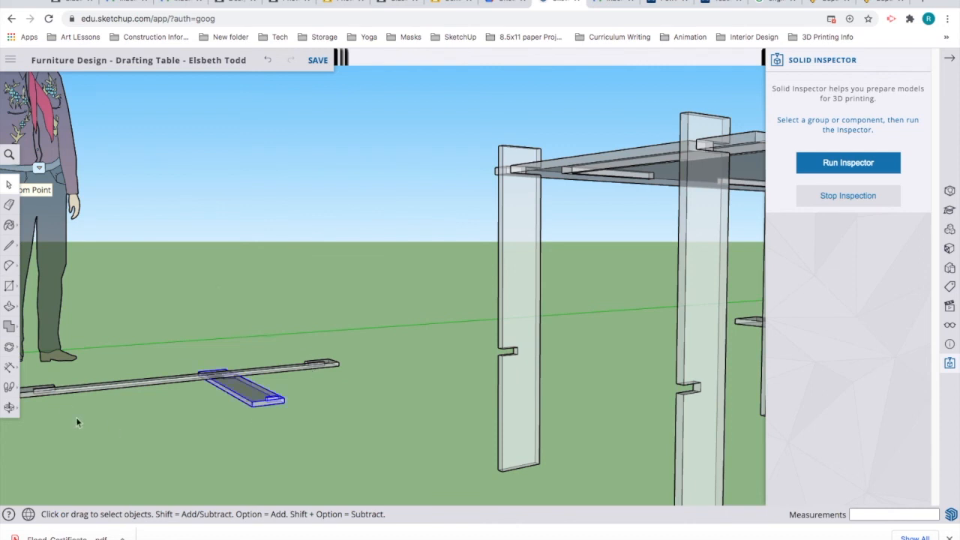
Step: Move the stretcher near the legs, then seat its slot endpoint in the front leg's notch
click(9, 348)
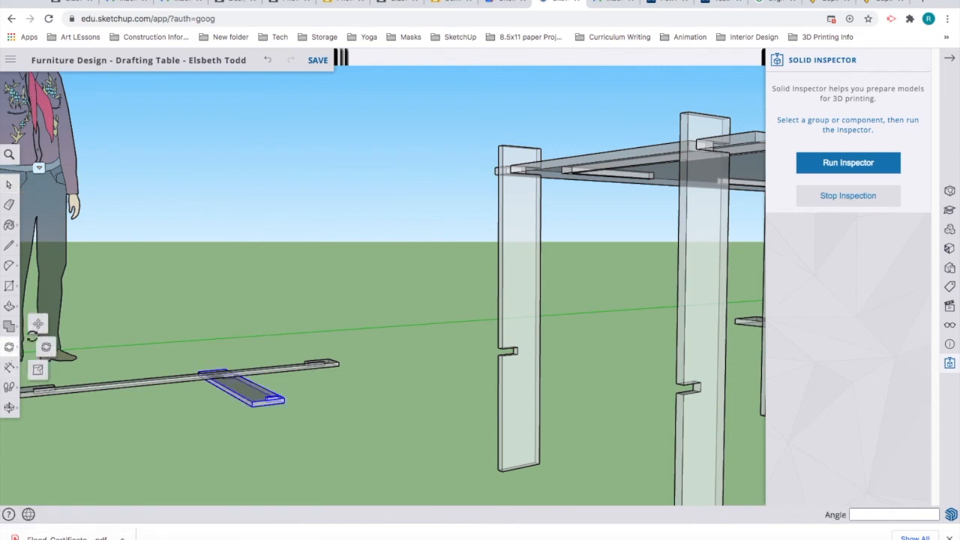
click(39, 324)
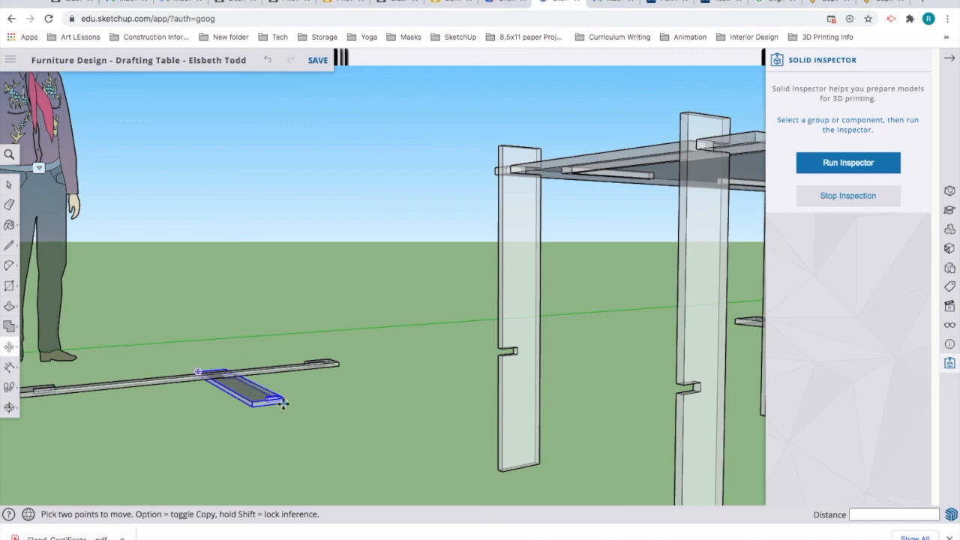
click(282, 403)
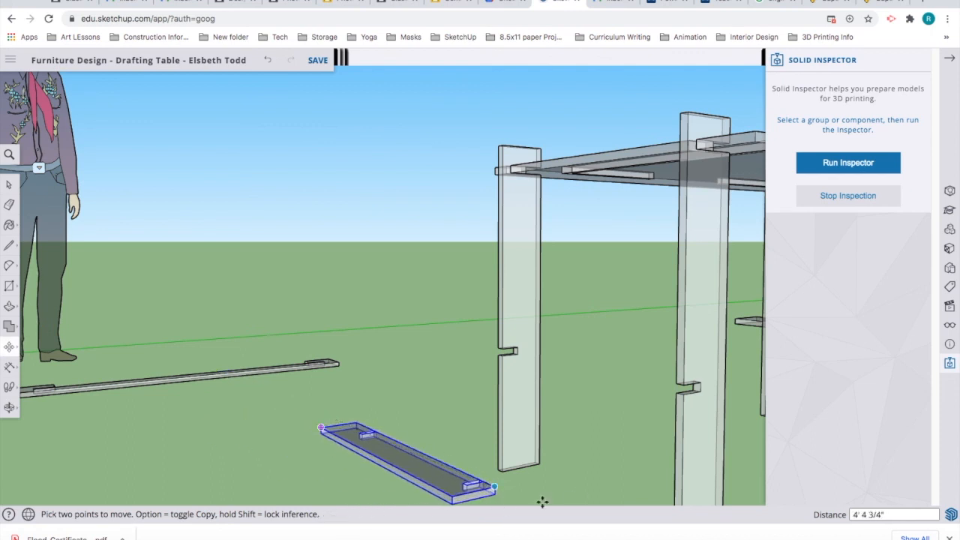
click(373, 441)
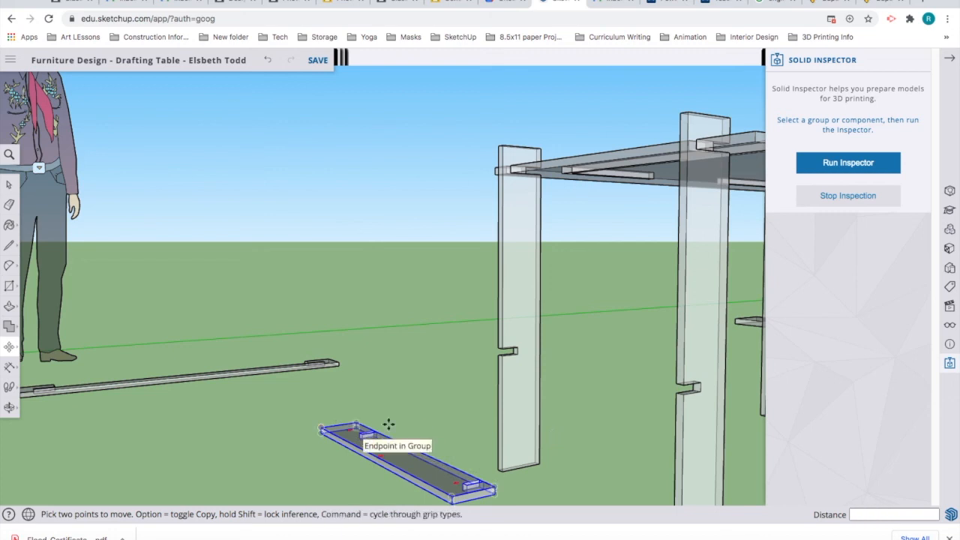
click(366, 435)
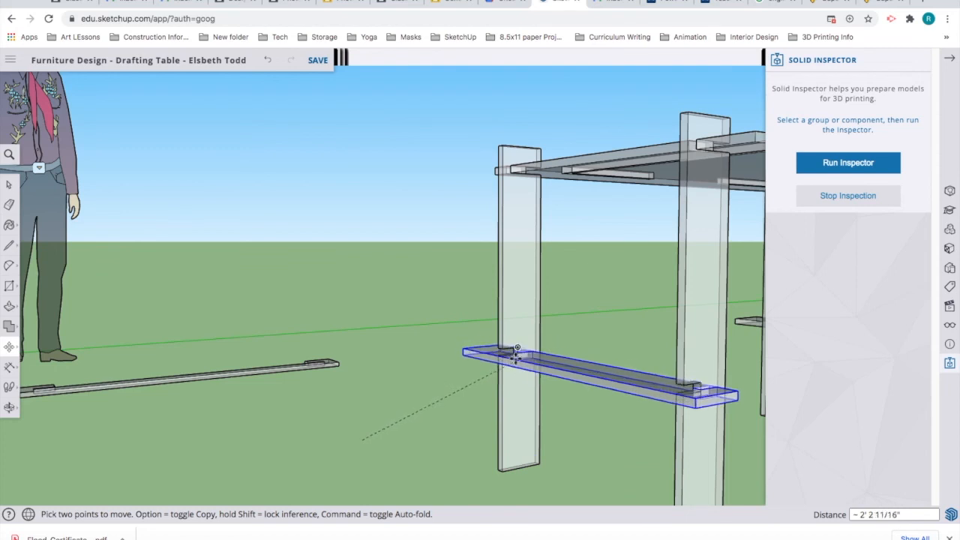
scroll(516, 359, up, 5)
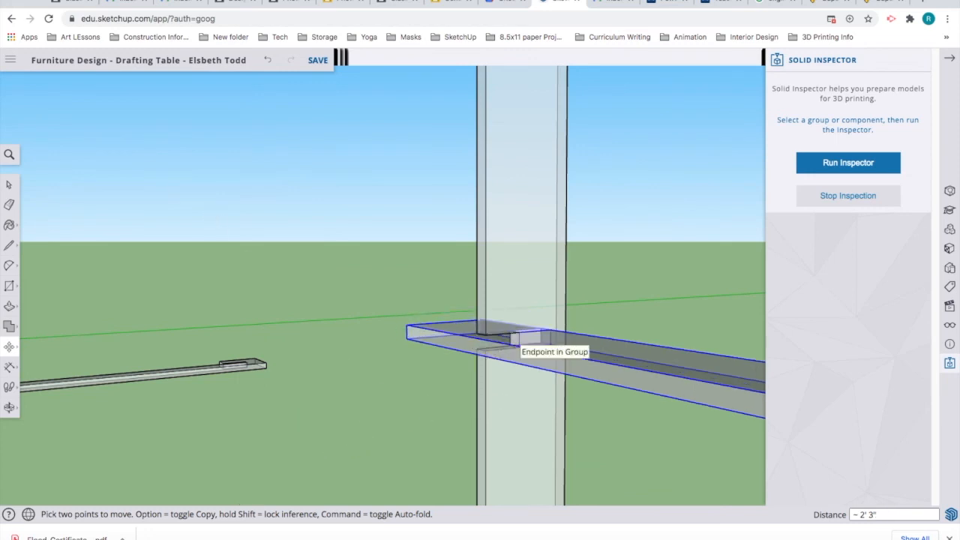
click(511, 334)
click(9, 186)
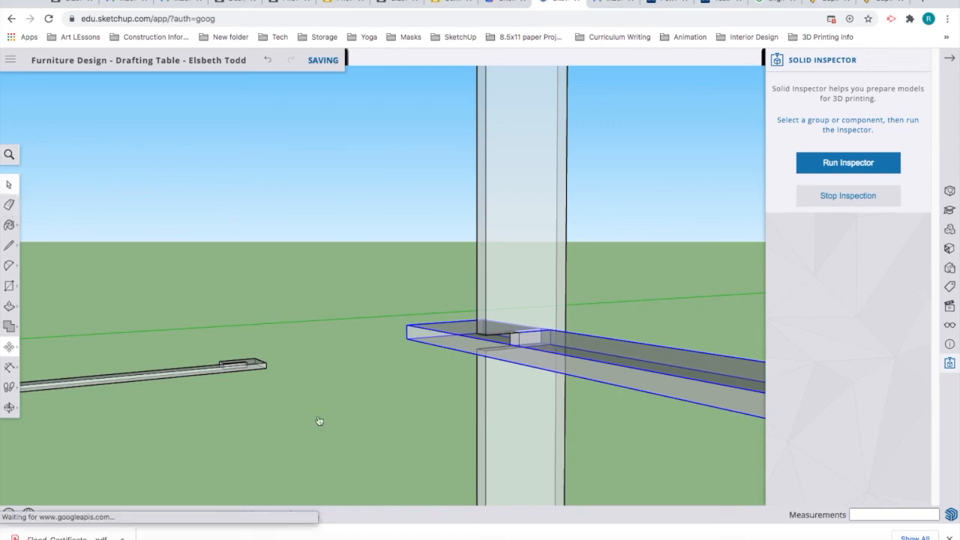
click(356, 435)
scroll(341, 435, down, 1)
scroll(325, 440, down, 5)
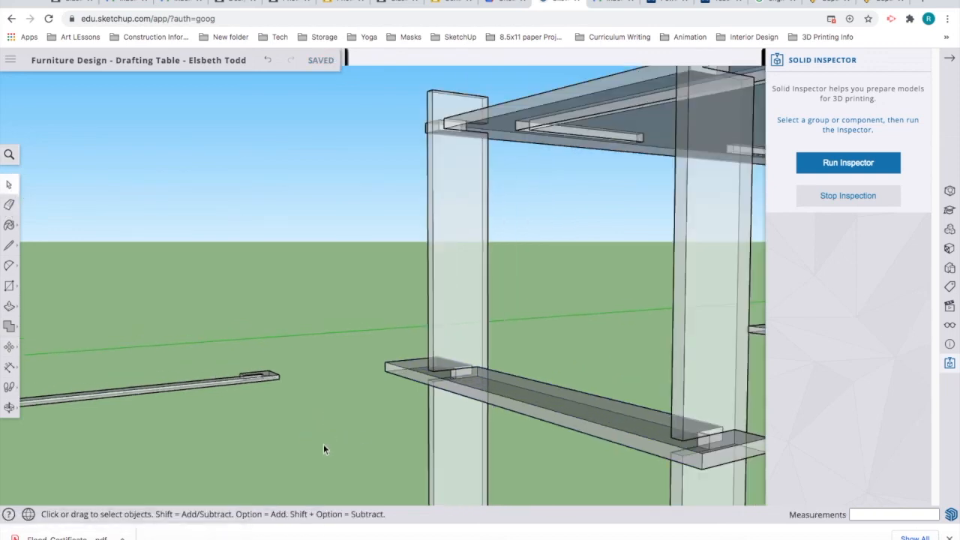
scroll(512, 438, up, 6)
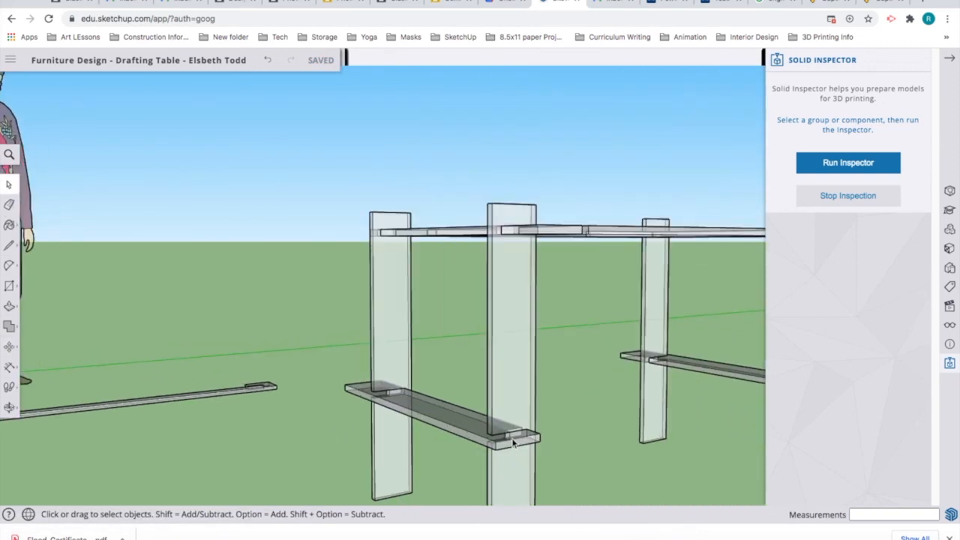
scroll(506, 437, up, 6)
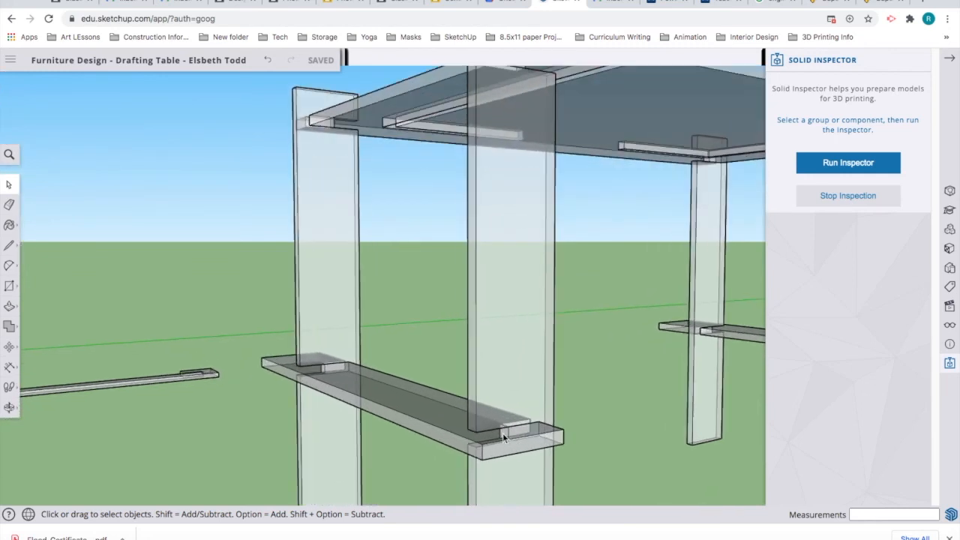
scroll(504, 439, up, 2)
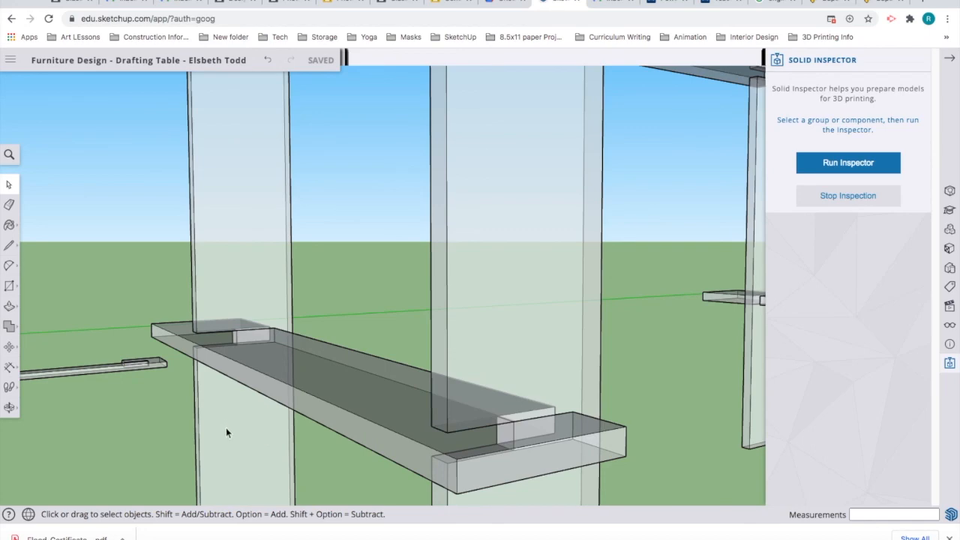
middle_drag(248, 413, 127, 287)
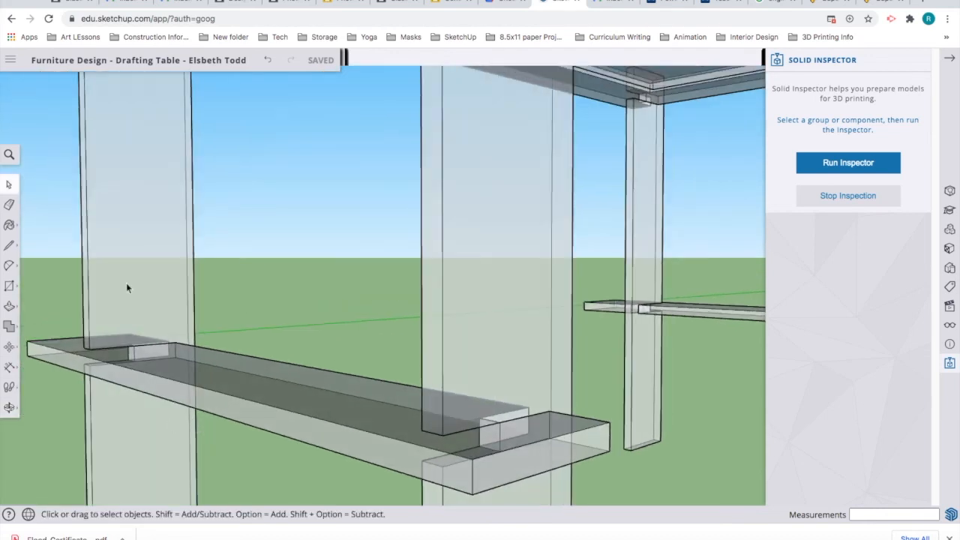
scroll(118, 343, down, 2)
scroll(129, 345, up, 5)
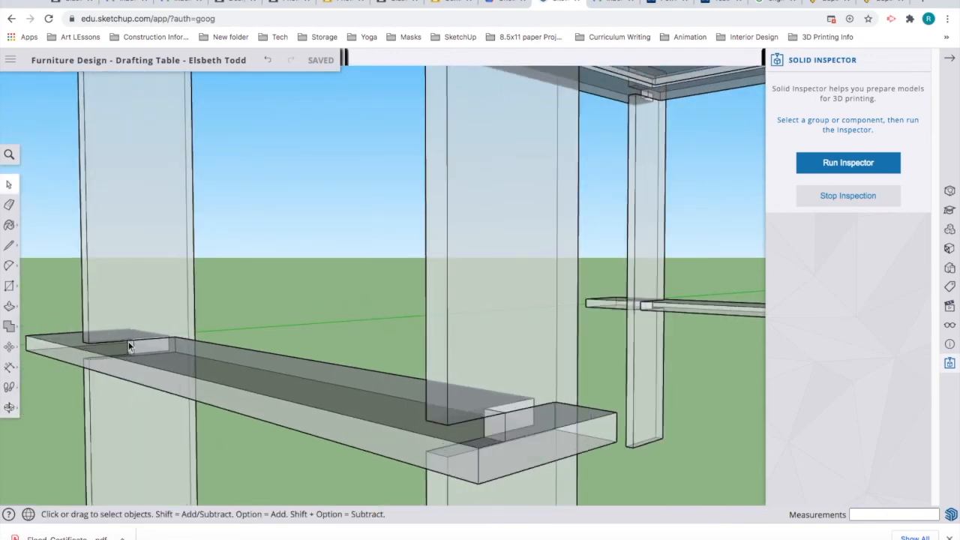
scroll(129, 346, up, 5)
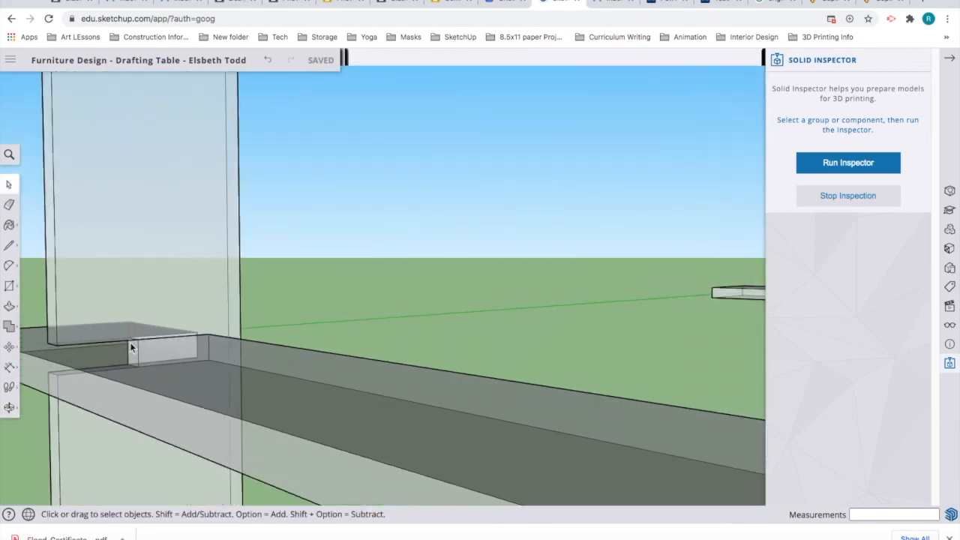
scroll(186, 338, up, 2)
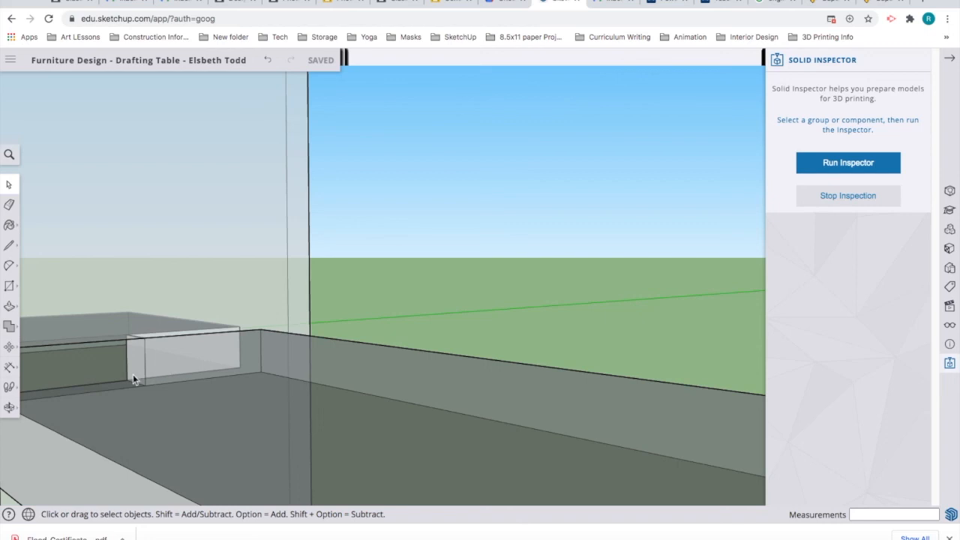
middle_drag(266, 337, 303, 387)
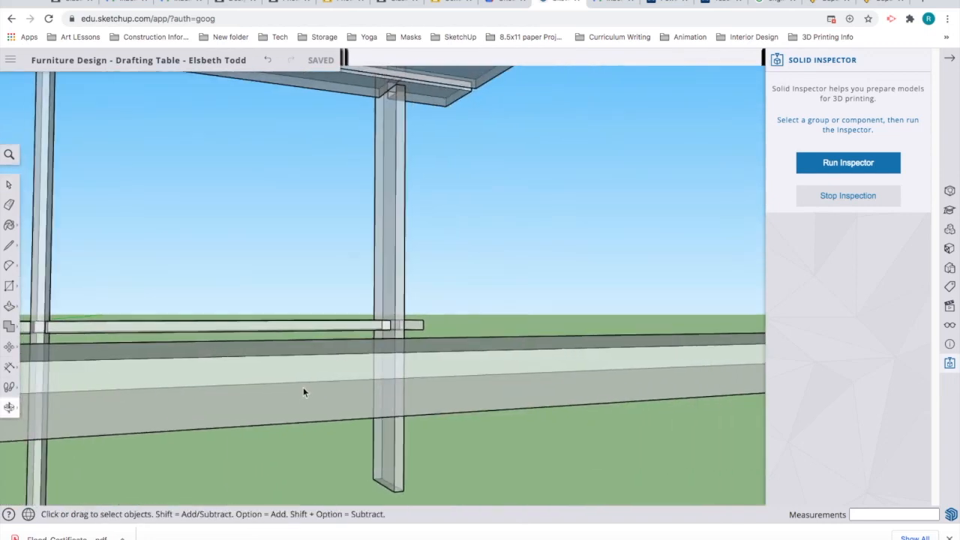
scroll(170, 403, down, 3)
scroll(79, 381, down, 5)
scroll(79, 385, down, 6)
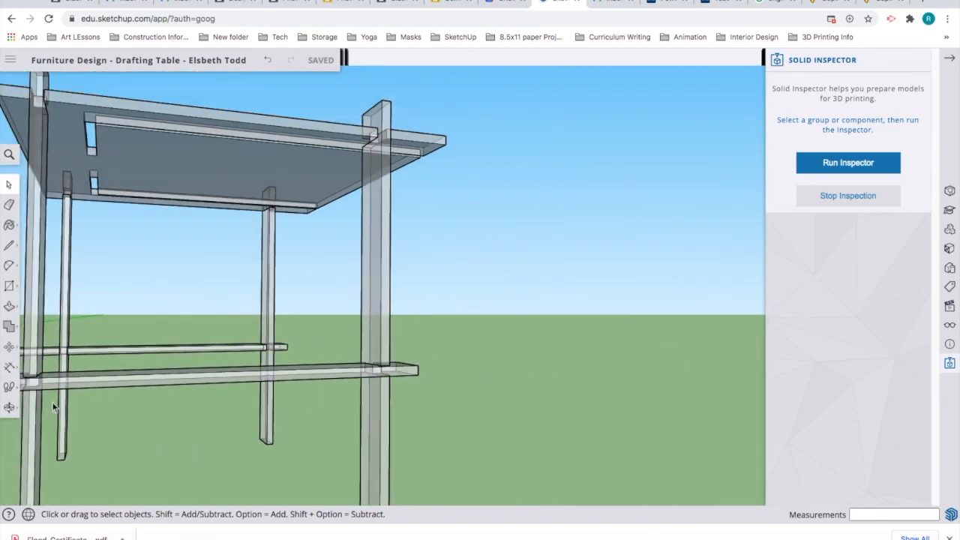
middle_drag(74, 396, 287, 409)
middle_drag(393, 380, 360, 438)
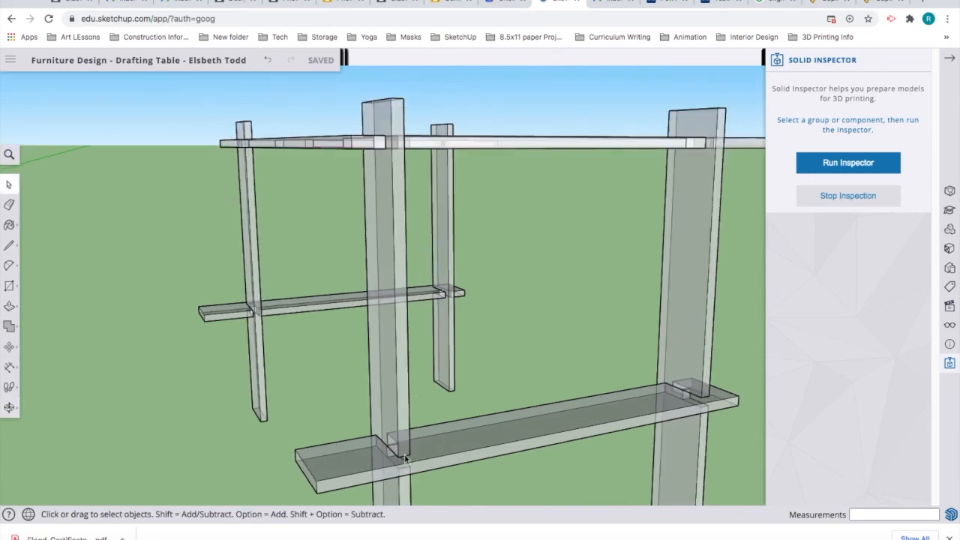
scroll(360, 439, up, 5)
scroll(360, 439, up, 4)
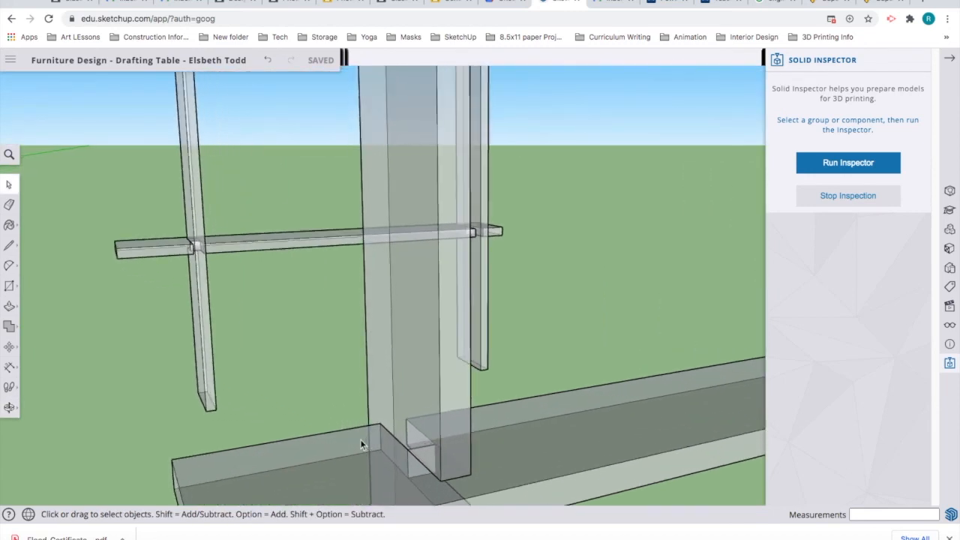
scroll(359, 441, down, 5)
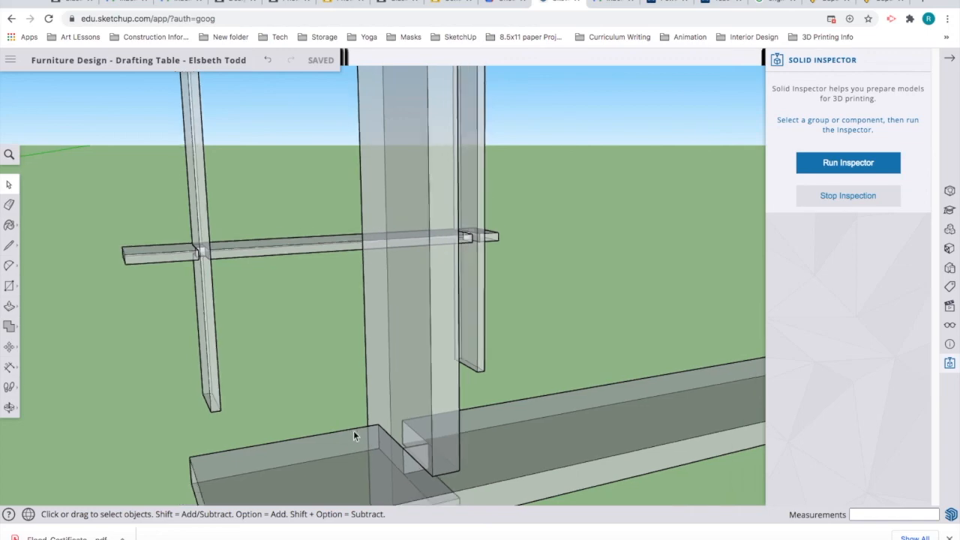
scroll(353, 431, down, 4)
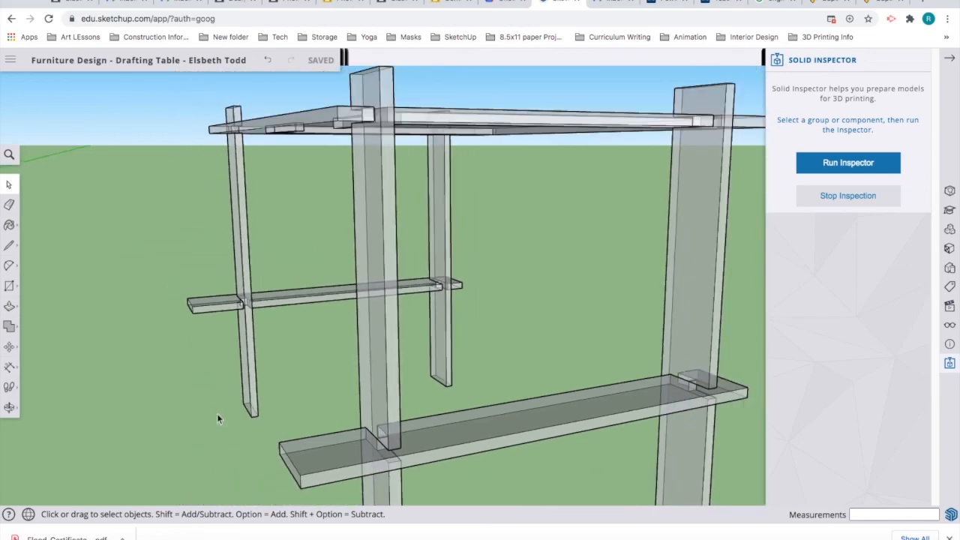
middle_drag(203, 413, 262, 487)
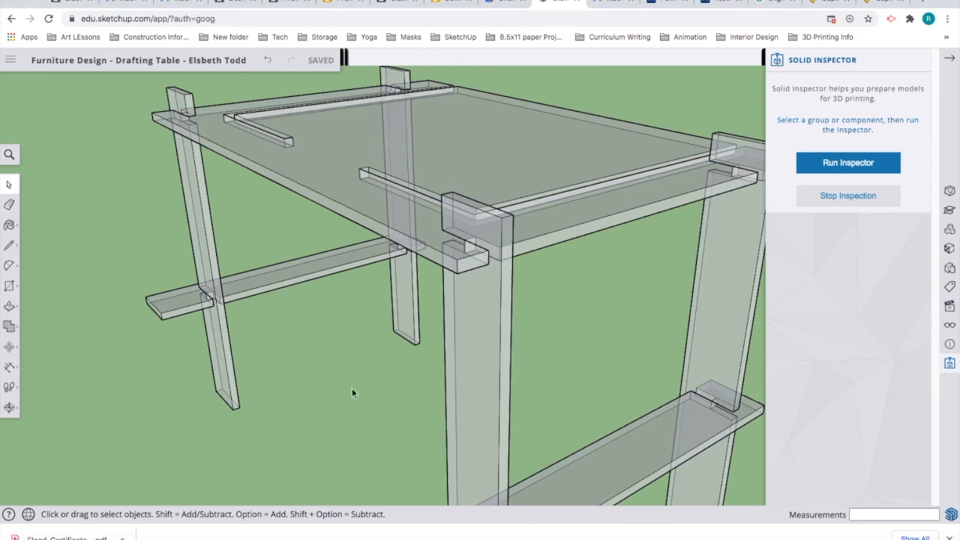
scroll(322, 367, down, 5)
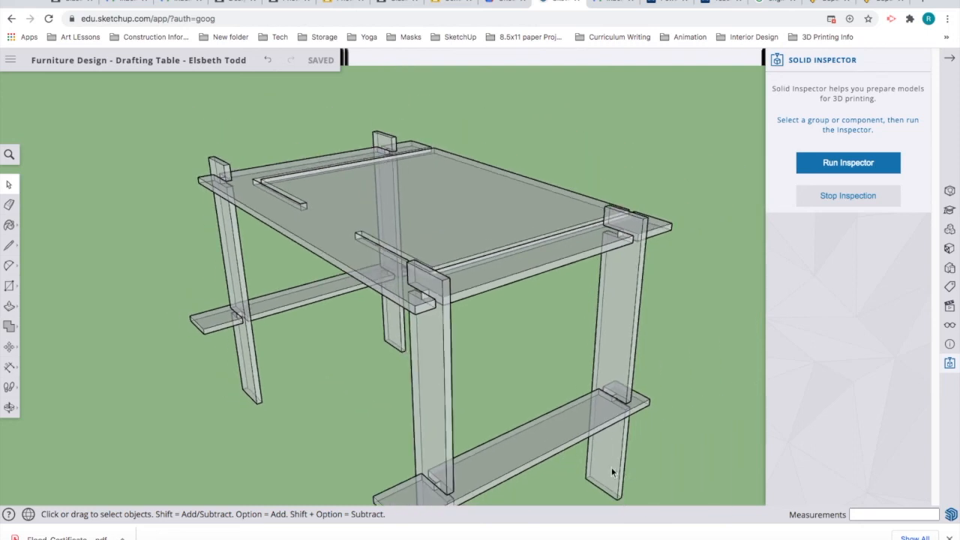
middle_drag(510, 445, 137, 437)
middle_drag(611, 377, 141, 450)
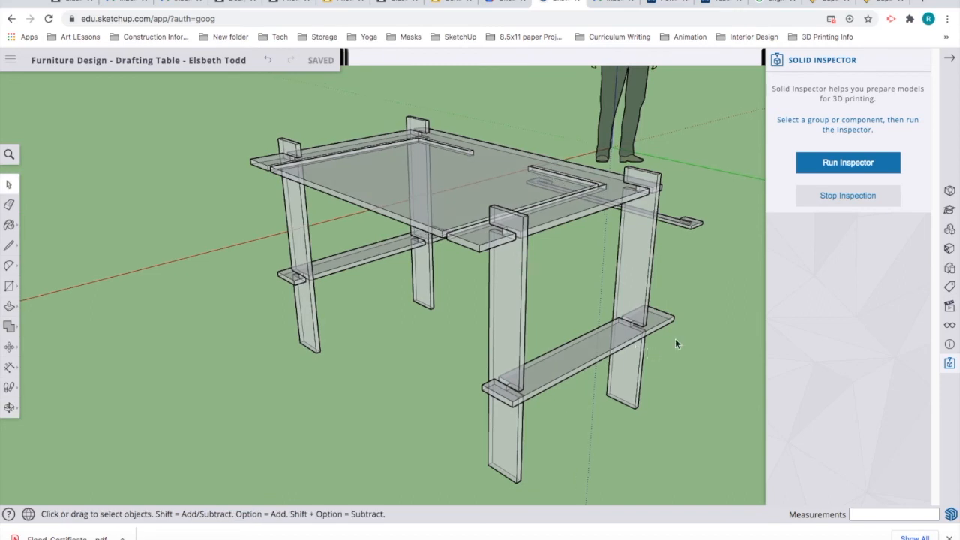
middle_drag(693, 333, 680, 375)
mouse_move(594, 366)
middle_down()
mouse_move(505, 342)
mouse_move(364, 360)
mouse_move(484, 342)
mouse_move(608, 353)
mouse_move(643, 384)
middle_up()
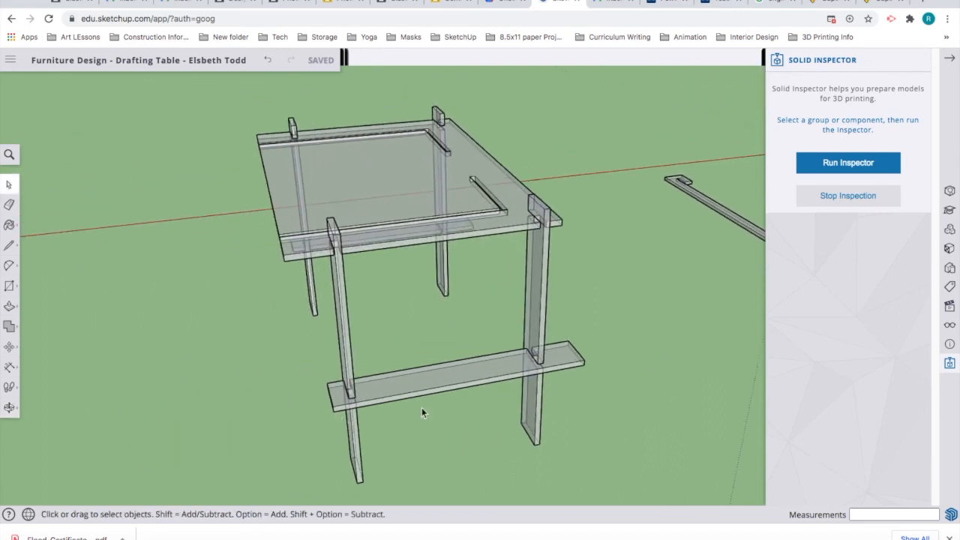
click(483, 383)
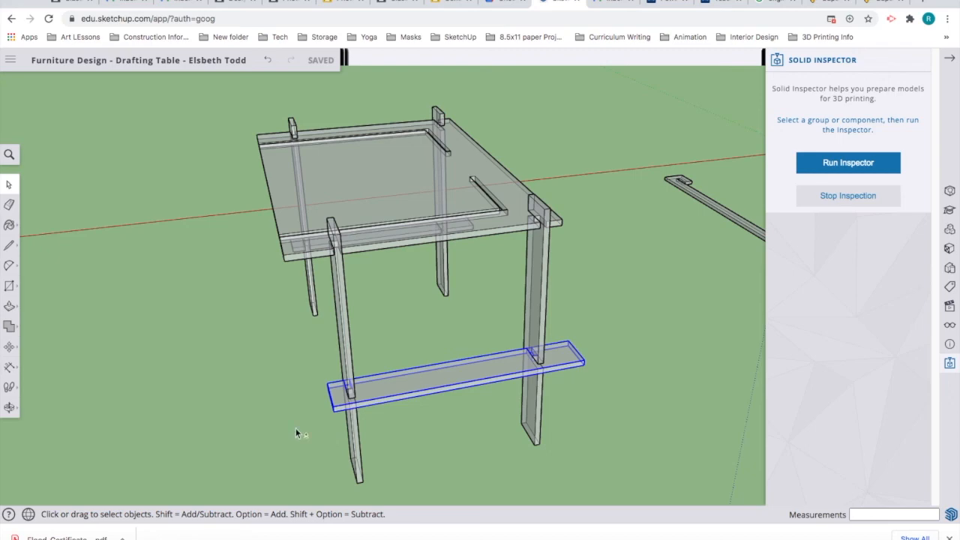
Step: Move the right-hand lower stretcher out of the leg notches down onto the ground
mouse_move(375, 405)
shift+middle_down()
mouse_move(521, 403)
mouse_move(472, 417)
mouse_move(381, 405)
shift+middle_up()
middle_drag(320, 412, 696, 401)
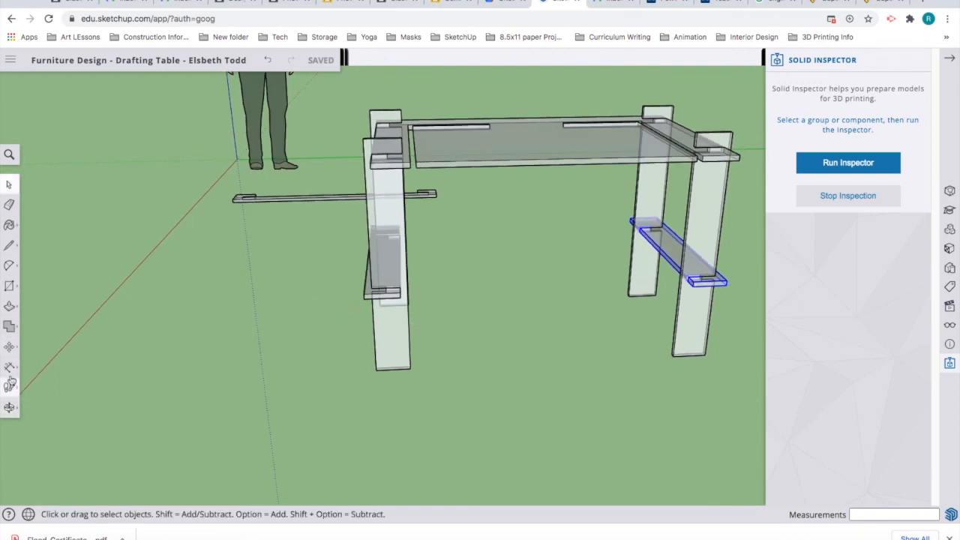
click(9, 348)
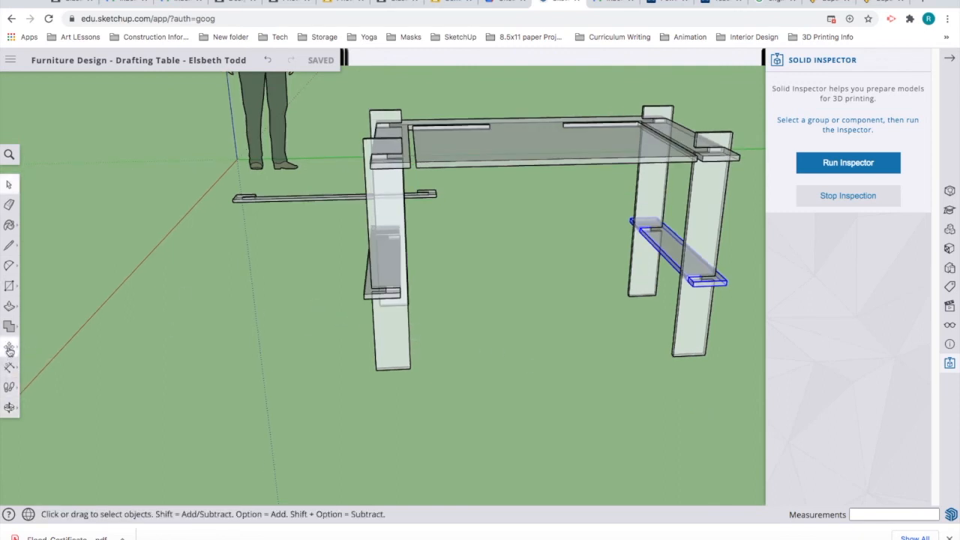
click(365, 298)
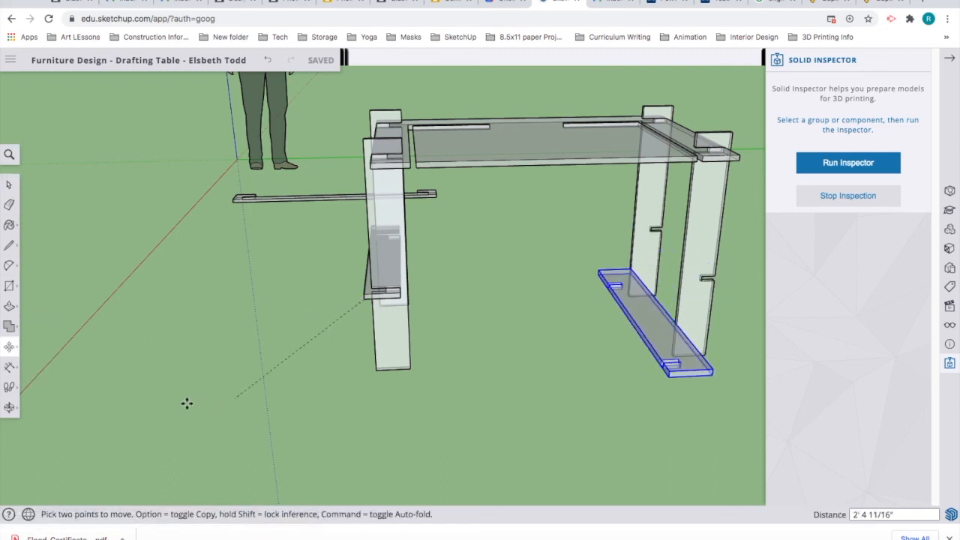
click(106, 441)
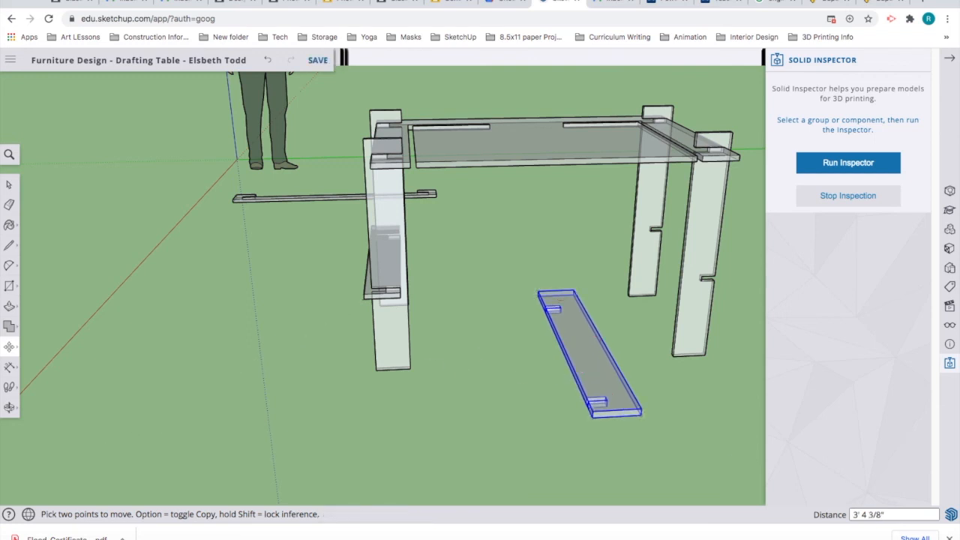
click(11, 349)
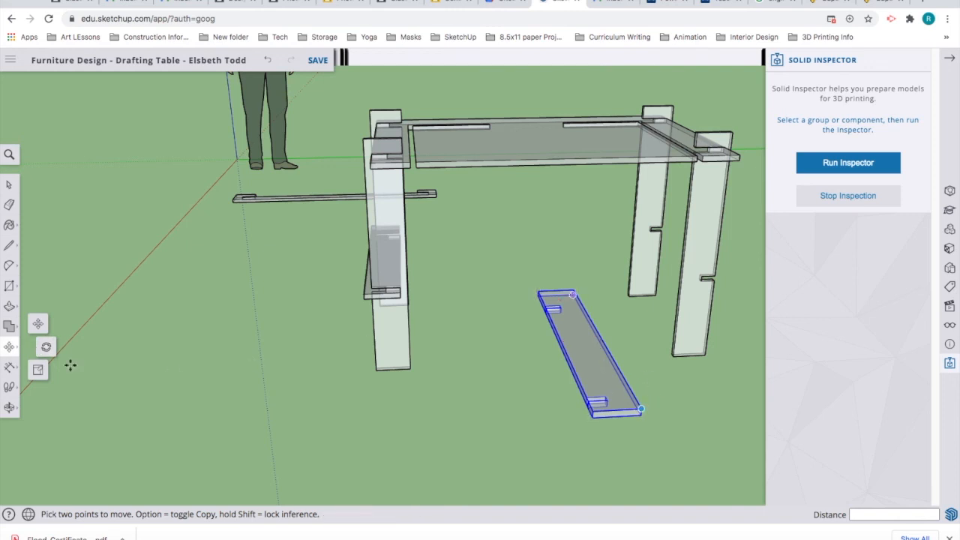
Step: Rotate the loose stretcher board 180° about its corner
click(46, 347)
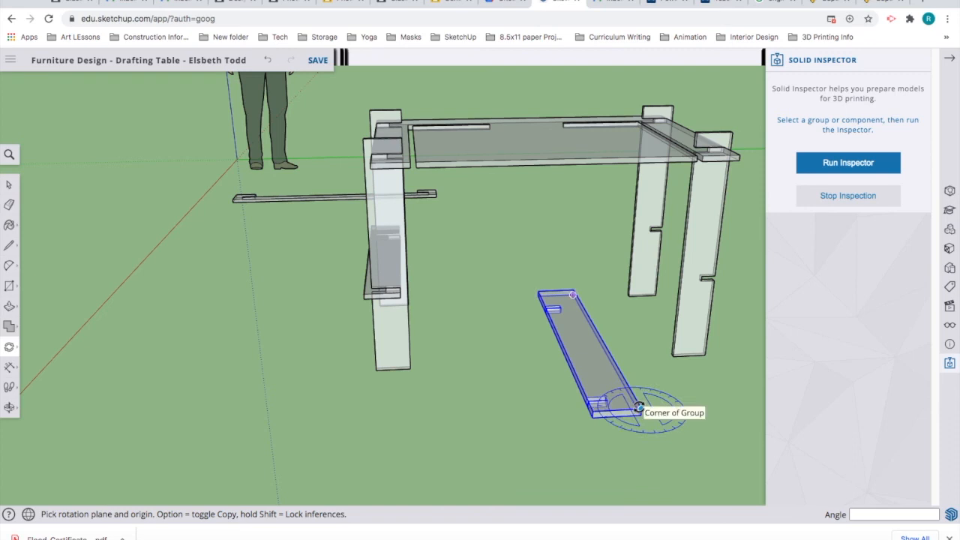
click(641, 409)
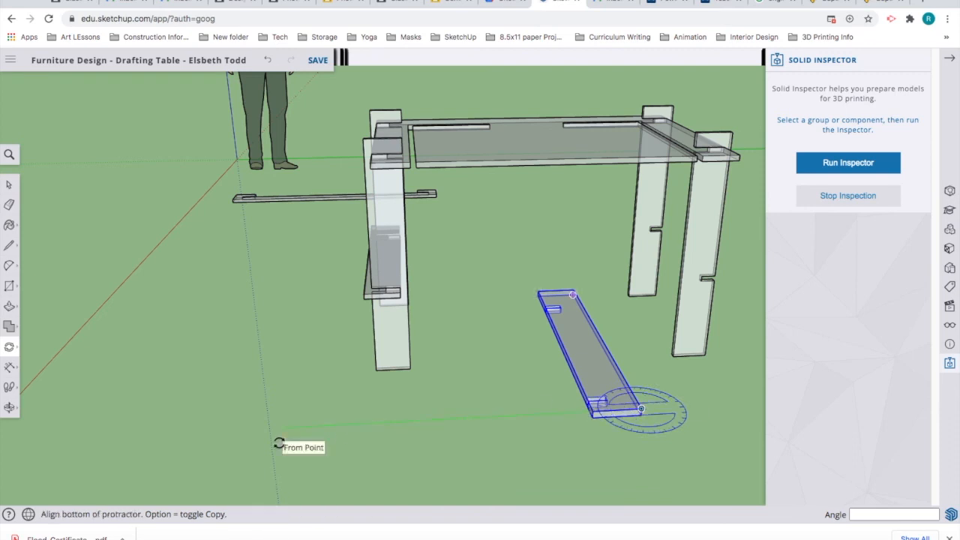
click(342, 368)
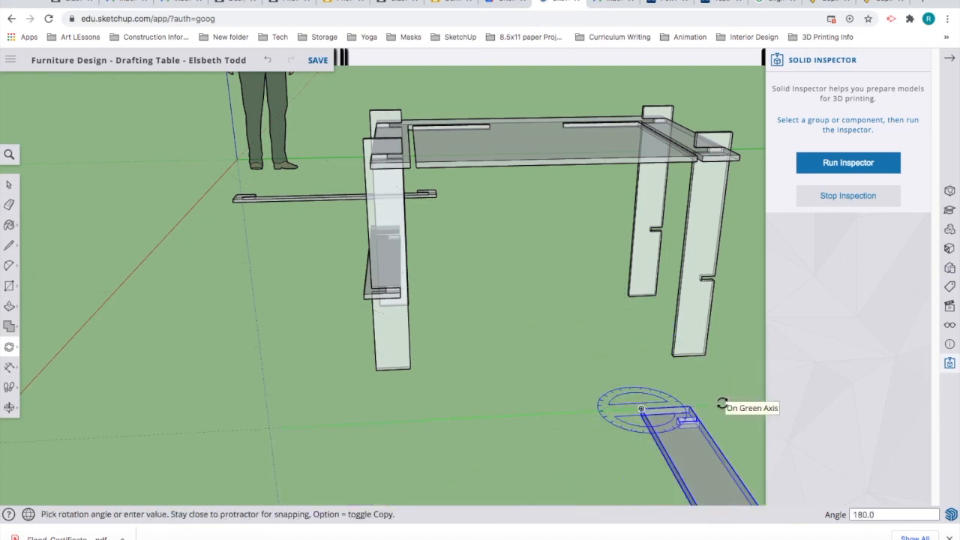
click(721, 404)
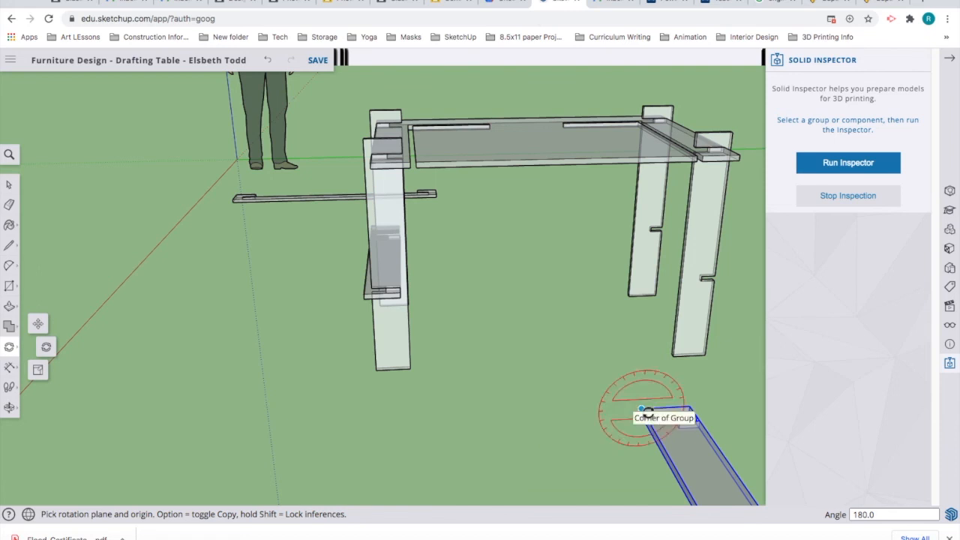
click(37, 324)
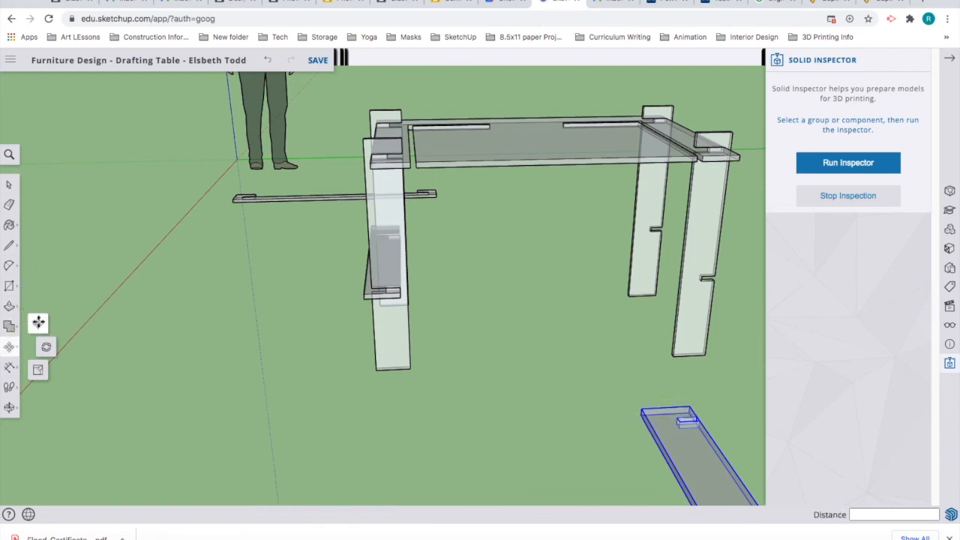
Step: Set the turned board left of the table (6' 7 1/4") and pick up the left lower stretcher
click(641, 409)
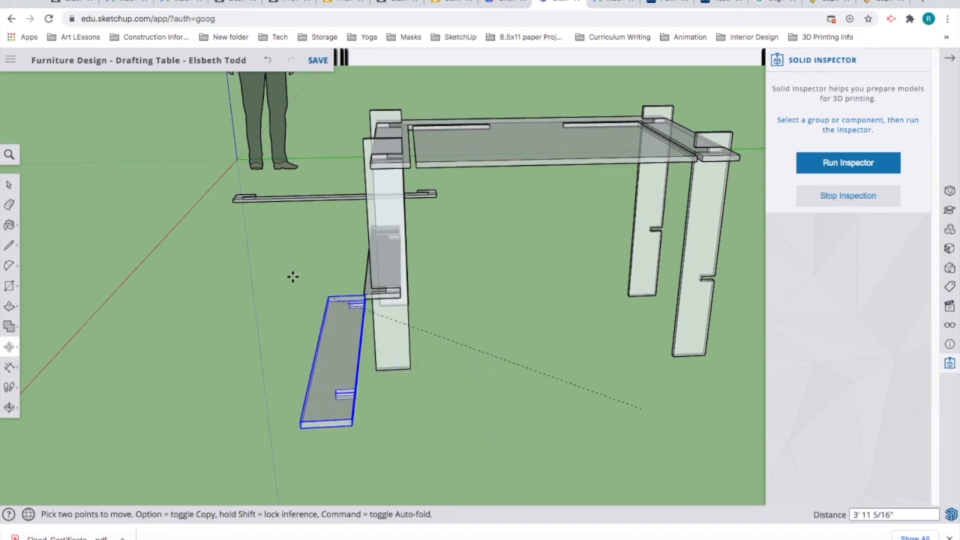
click(237, 237)
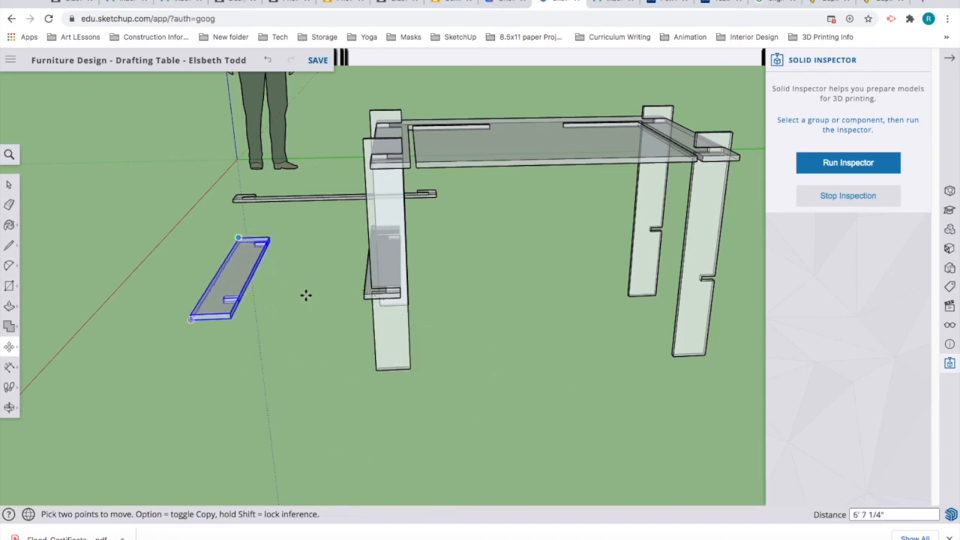
key(space)
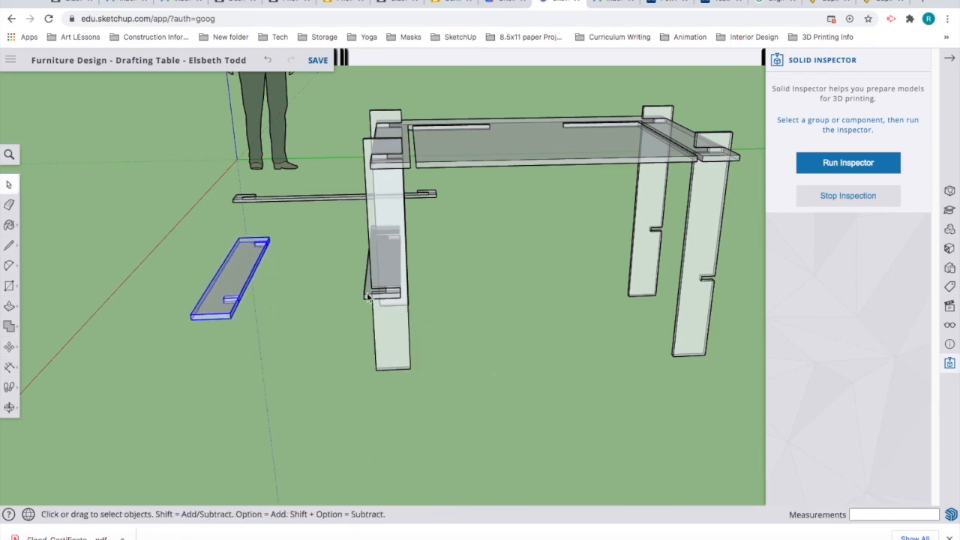
click(384, 297)
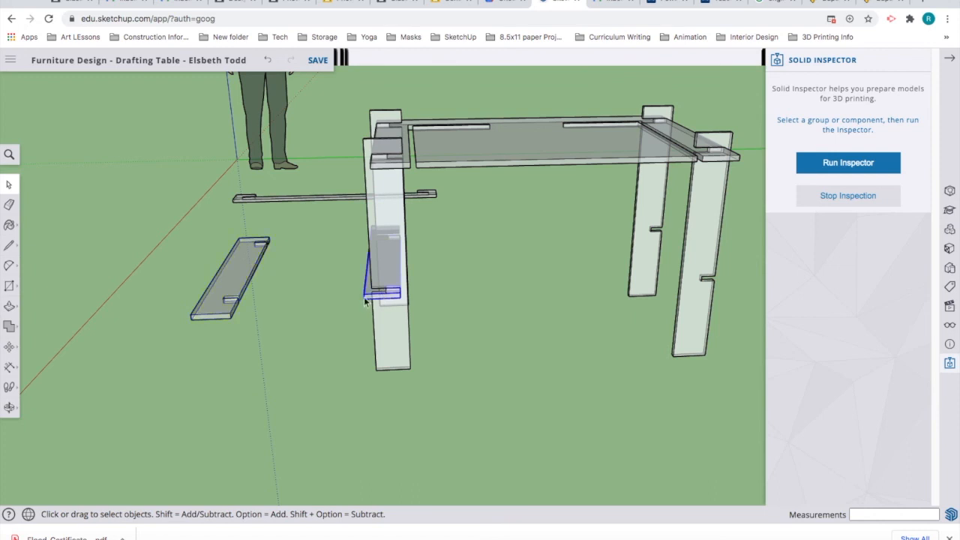
key(m)
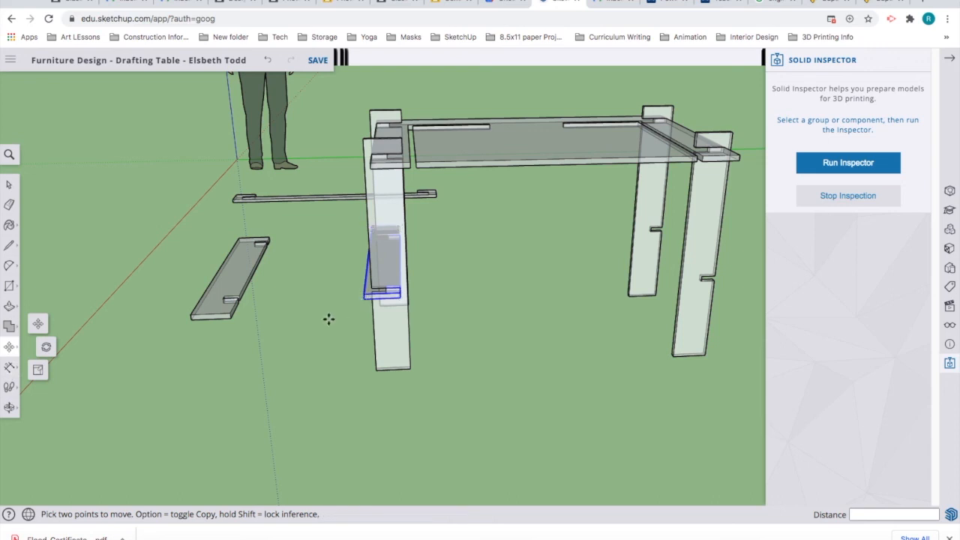
click(364, 298)
Step: Place the left stretcher beside the other loose board and turn it 180° about its corner
click(249, 360)
click(9, 347)
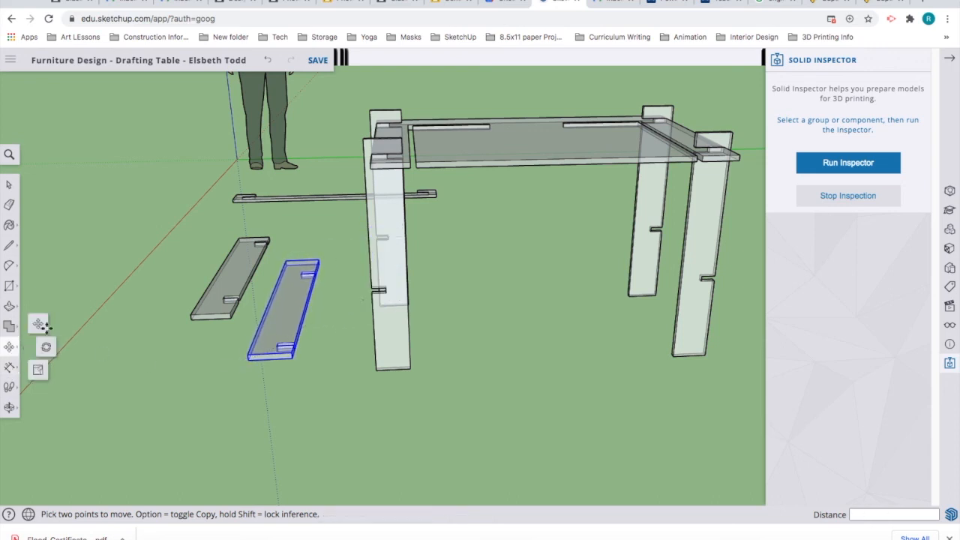
click(46, 347)
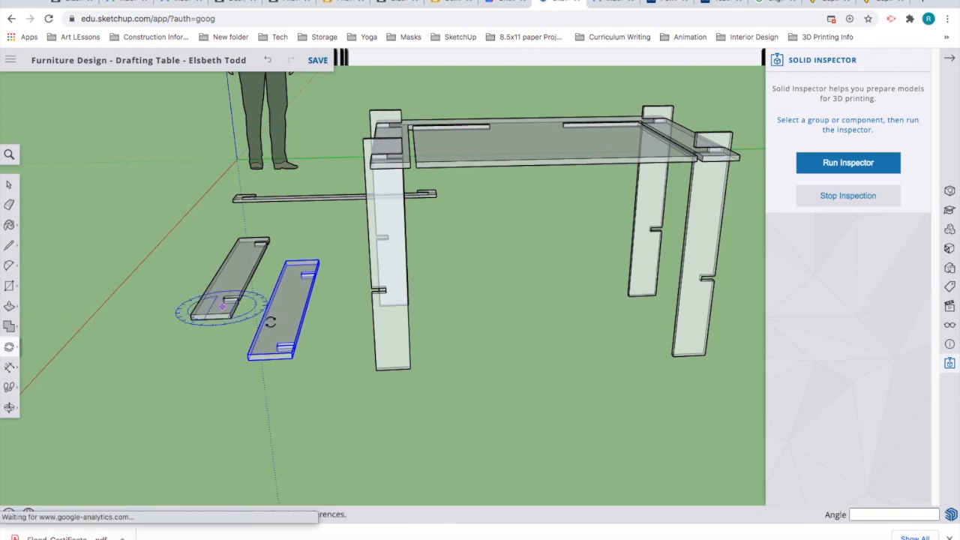
click(294, 350)
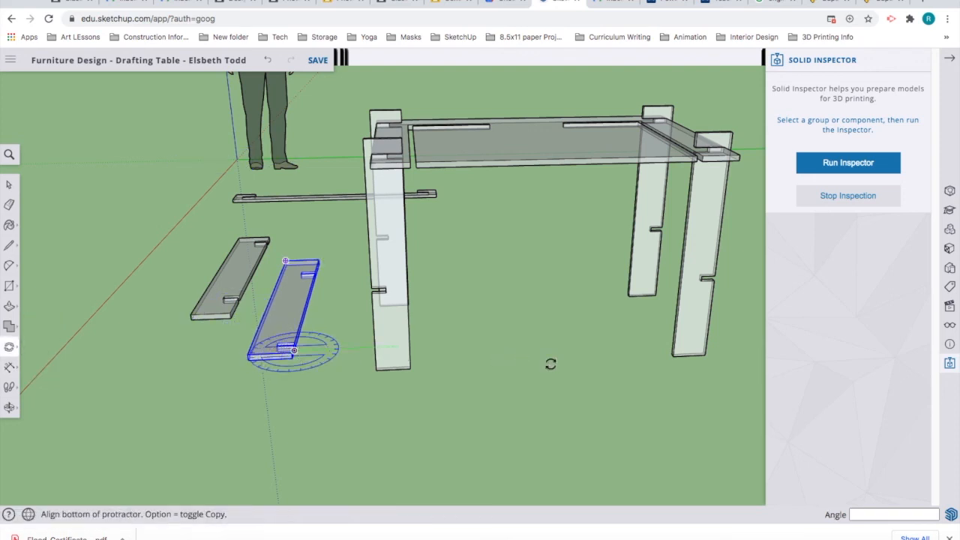
click(594, 330)
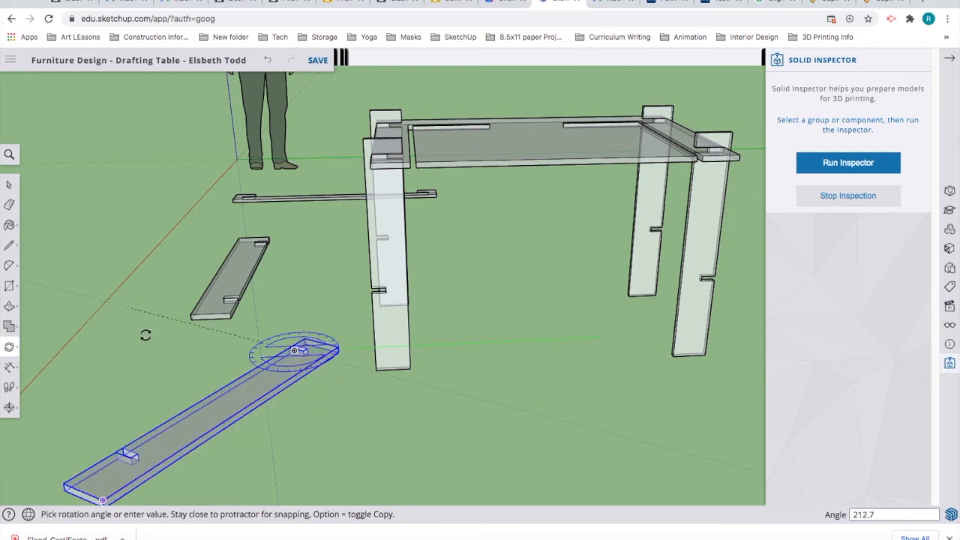
click(176, 363)
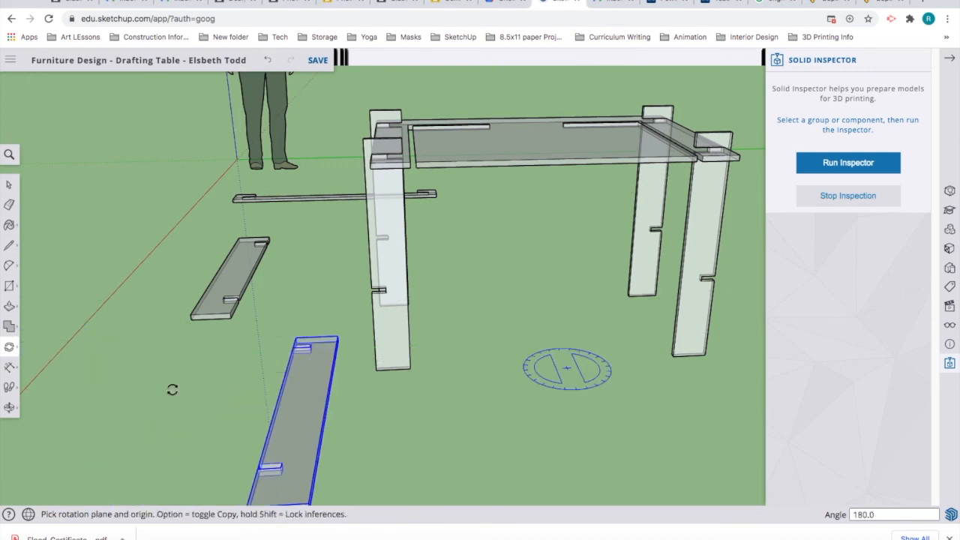
mouse_move(9, 348)
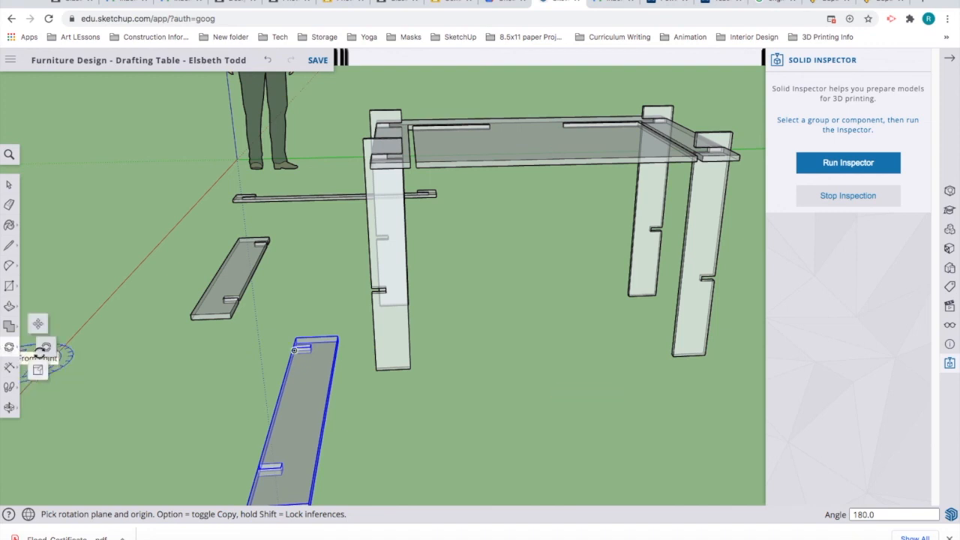
Step: Move the stretcher by its lower corner into the right-hand legs' notches
click(38, 325)
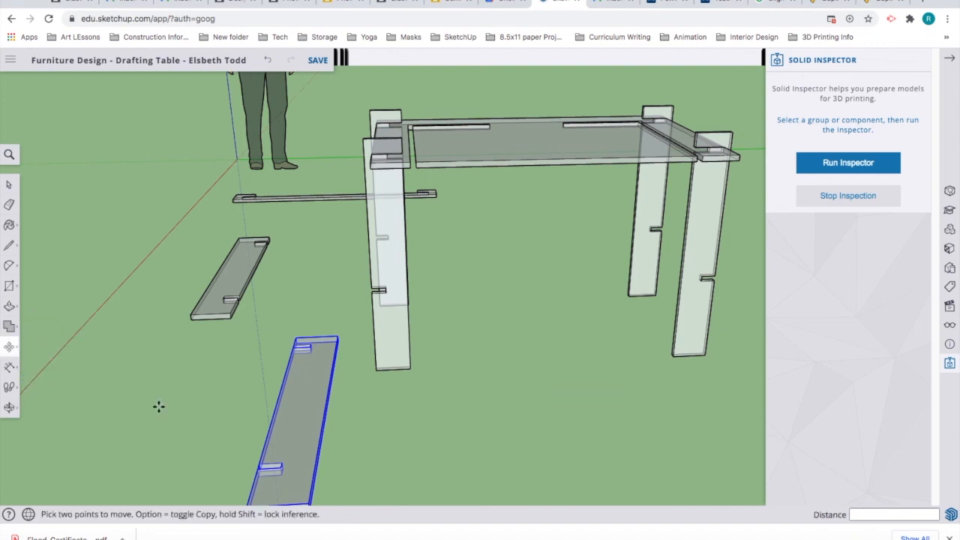
click(282, 476)
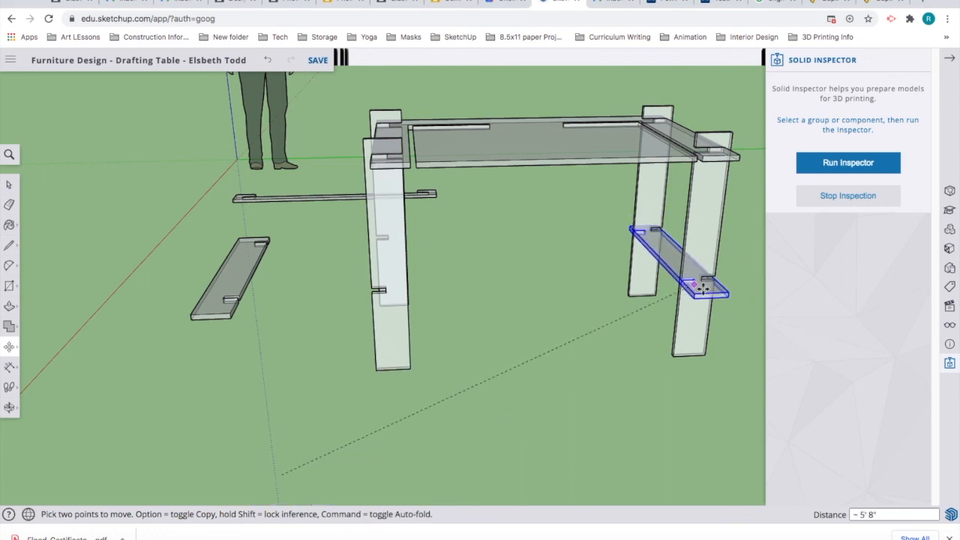
scroll(707, 281, up, 6)
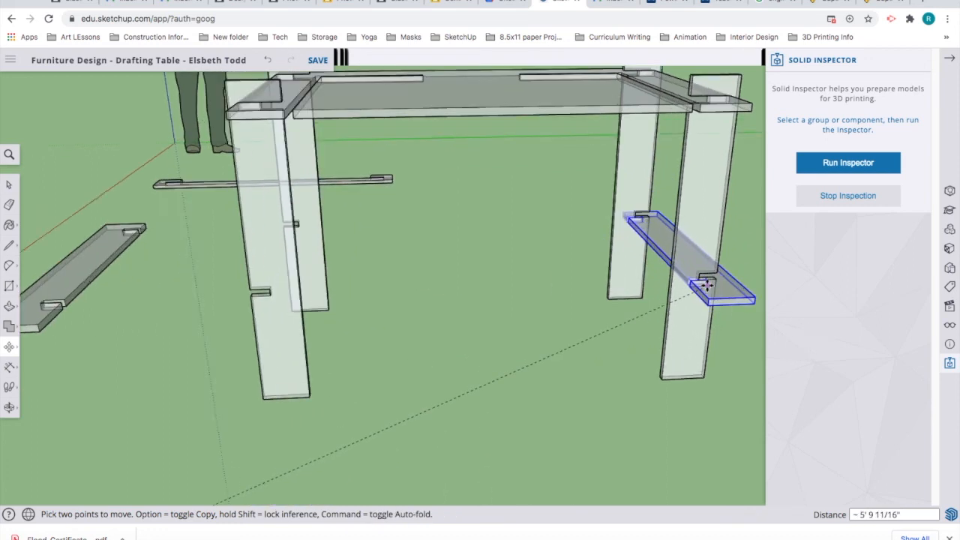
scroll(707, 283, up, 4)
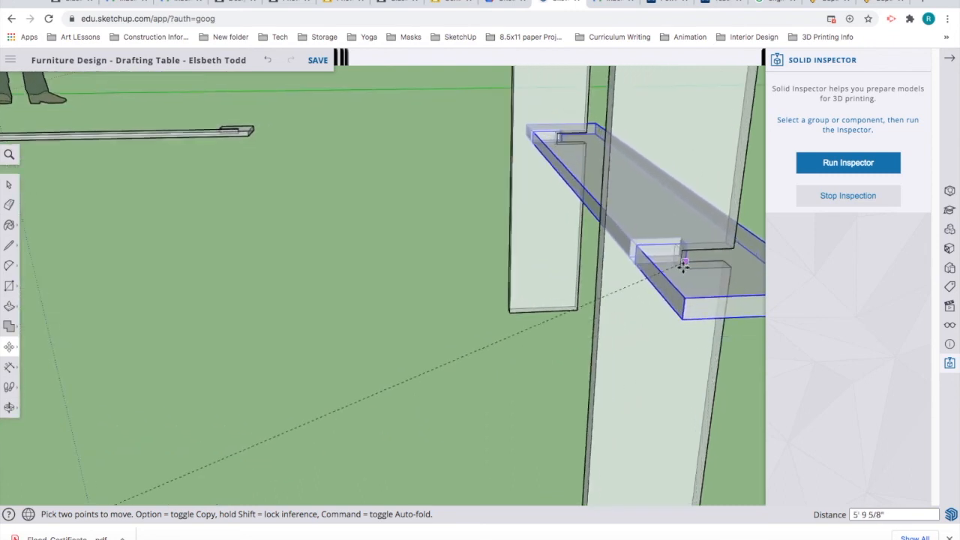
click(374, 380)
middle_drag(330, 355, 385, 363)
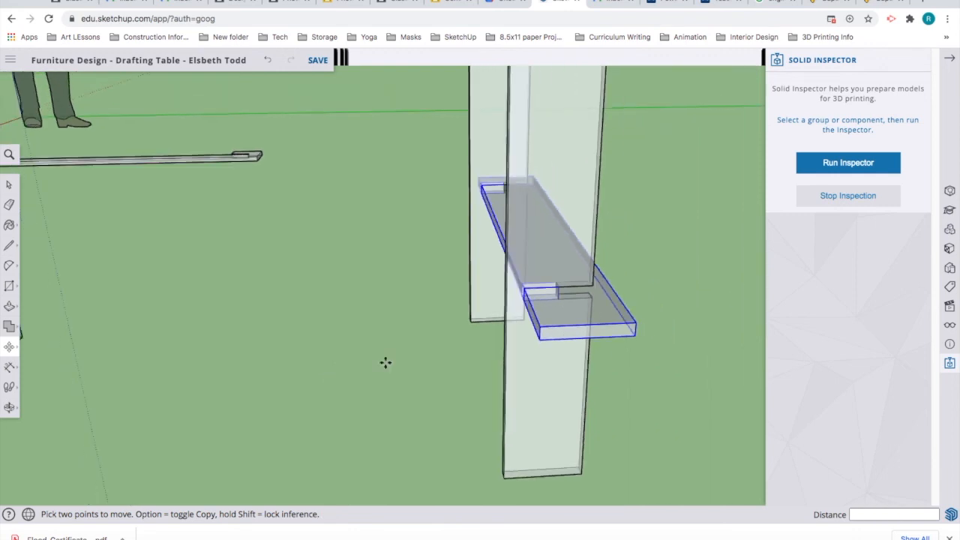
scroll(386, 360, down, 6)
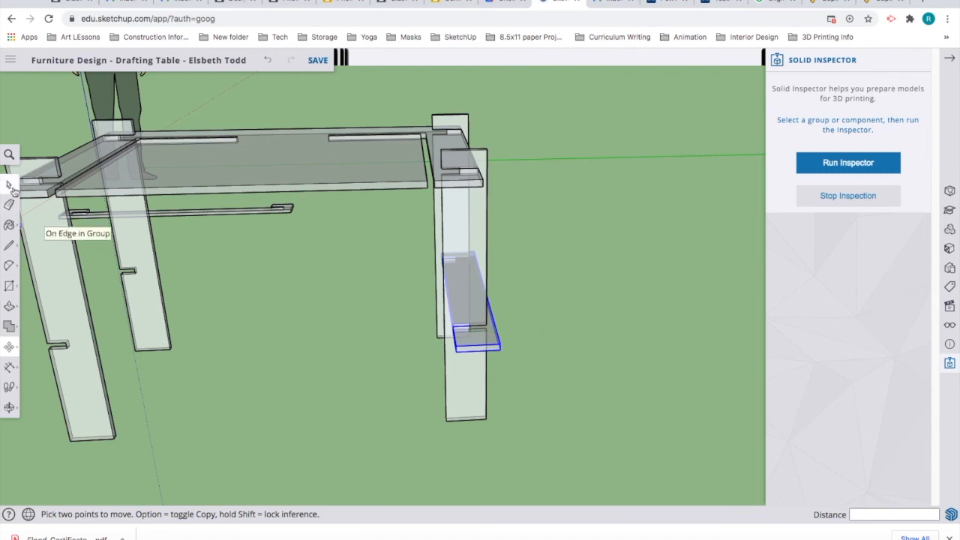
Step: Orbit and zoom out around the drafting table, tilting down to ground level
click(10, 186)
middle_drag(626, 405, 210, 428)
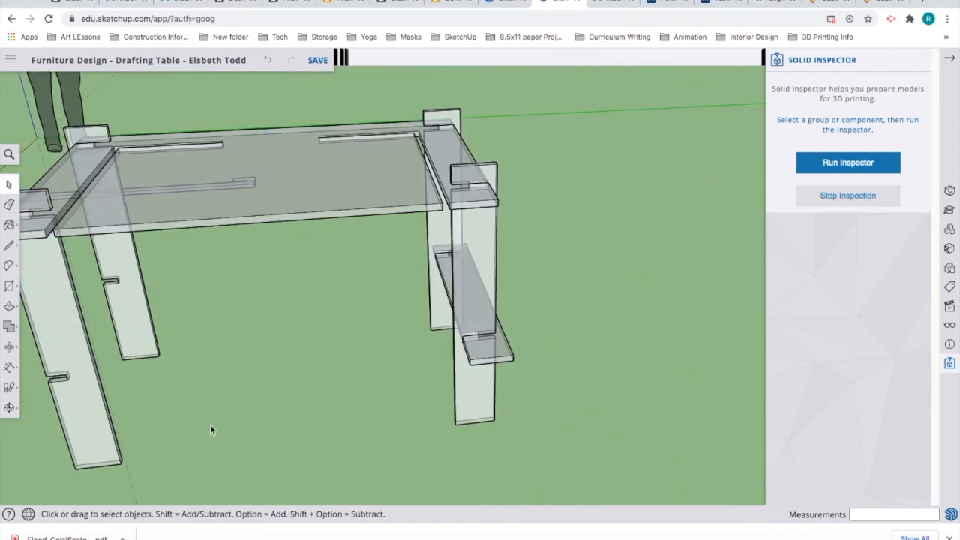
middle_drag(156, 413, 281, 403)
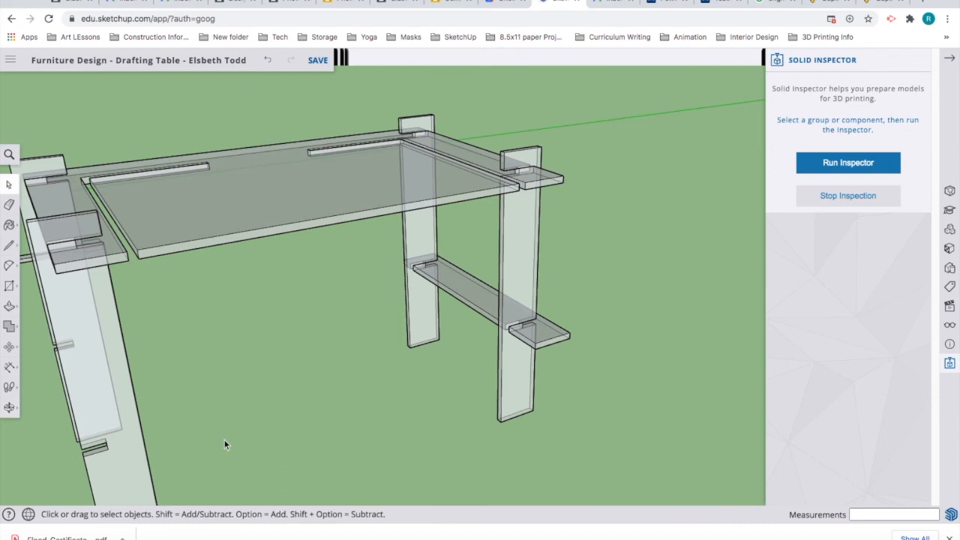
middle_drag(225, 444, 230, 442)
scroll(233, 442, down, 6)
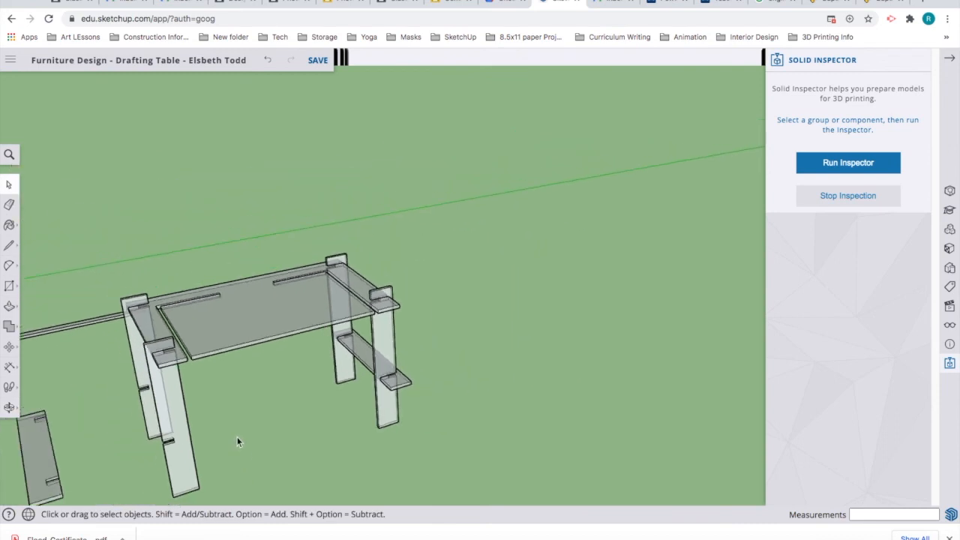
scroll(230, 446, down, 2)
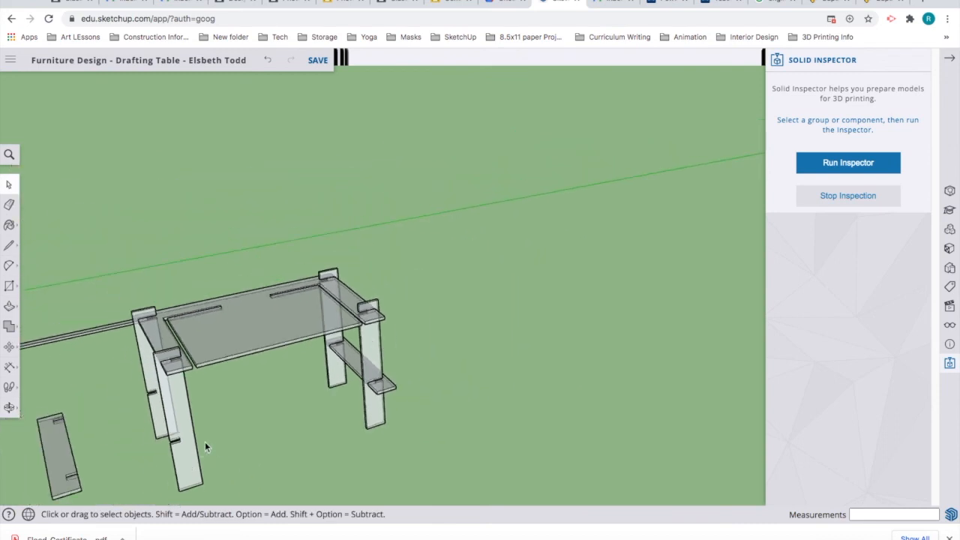
middle_drag(107, 460, 98, 424)
Step: Move the remaining stretcher by its endpoint into the left pair of legs' notches
scroll(47, 425, up, 5)
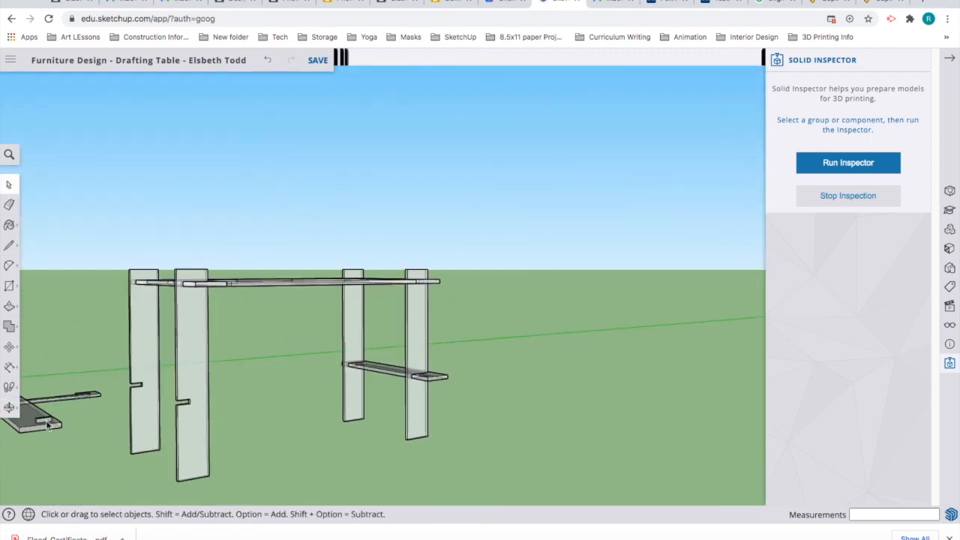
scroll(47, 425, up, 2)
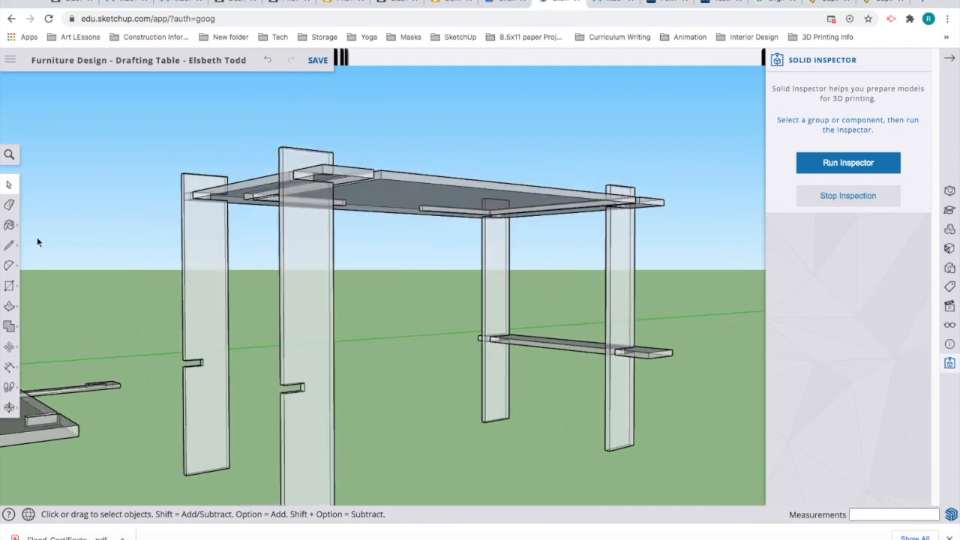
click(9, 347)
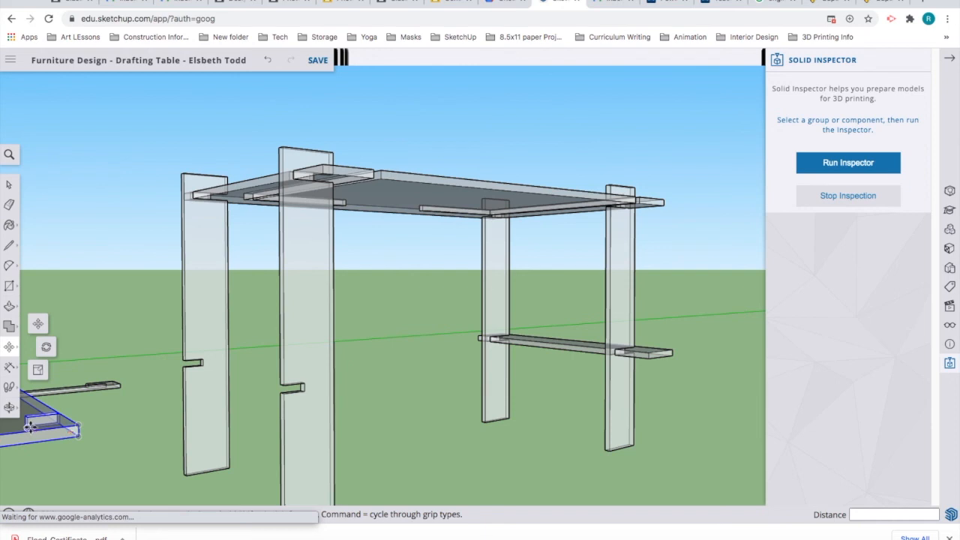
scroll(28, 425, up, 3)
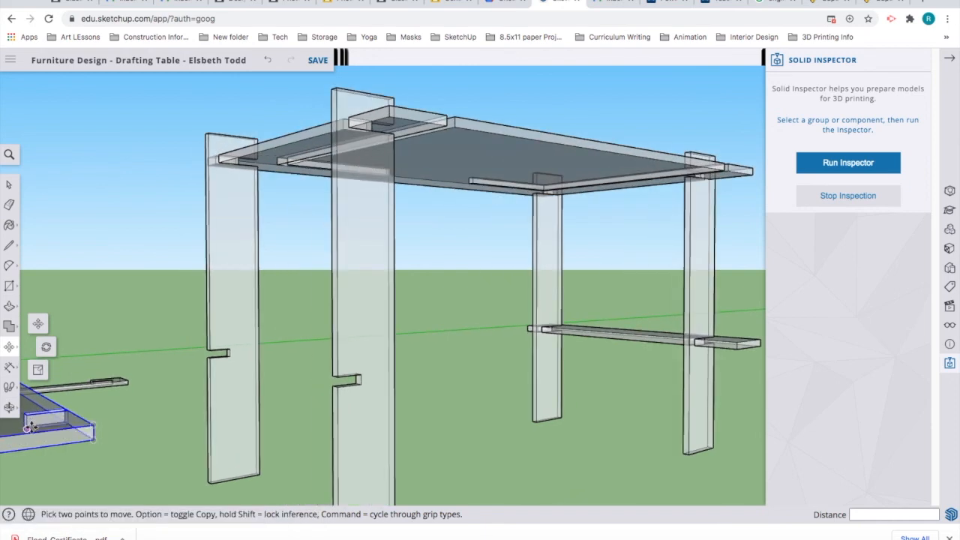
click(28, 425)
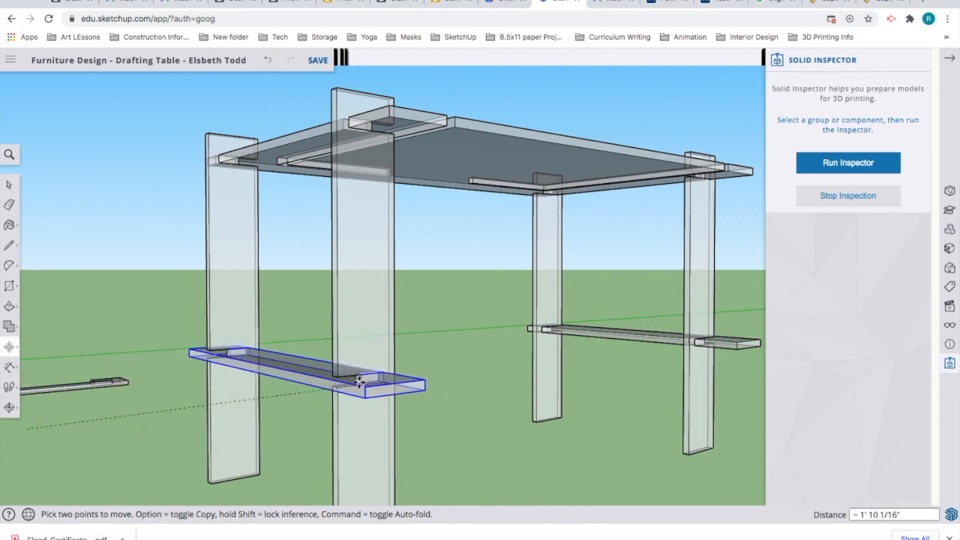
scroll(360, 382, up, 5)
scroll(358, 381, up, 4)
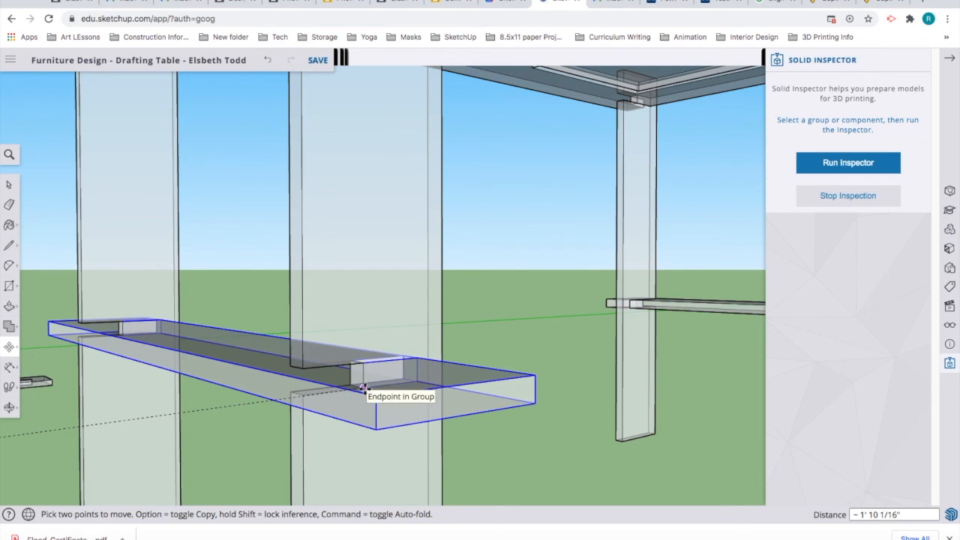
click(413, 415)
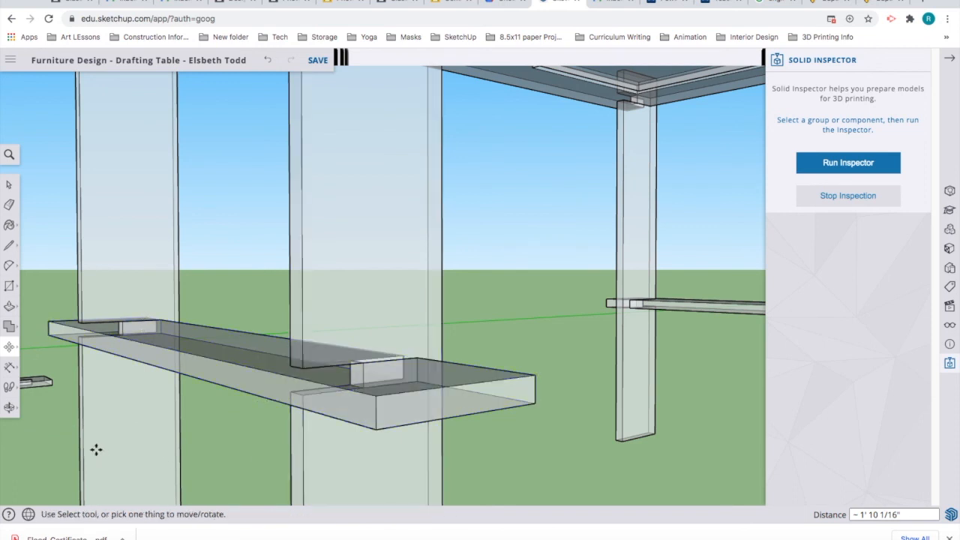
scroll(37, 417, down, 10)
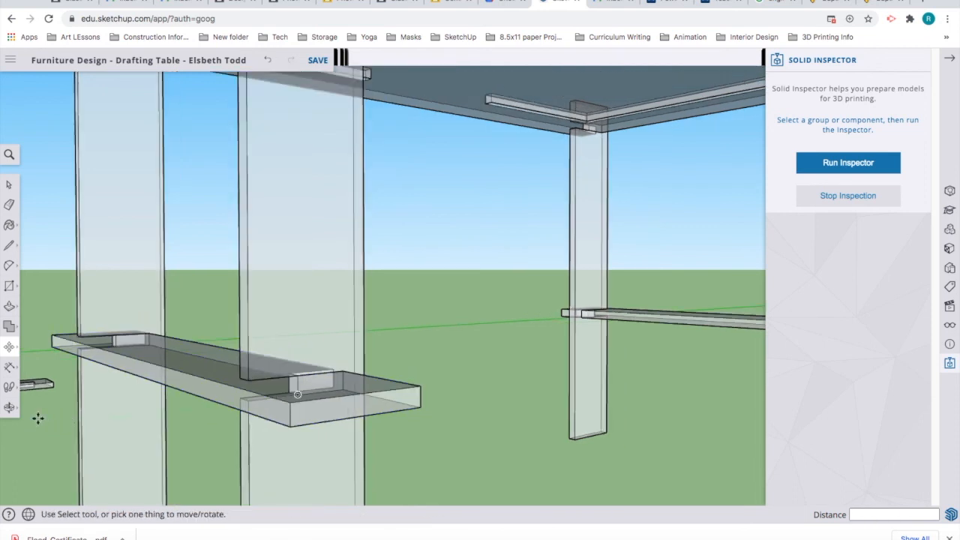
scroll(30, 425, down, 3)
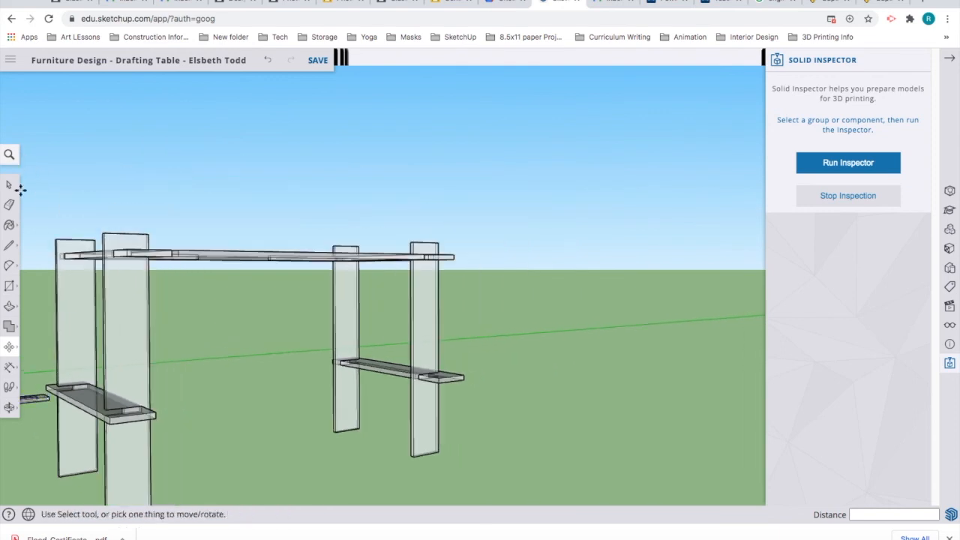
click(9, 186)
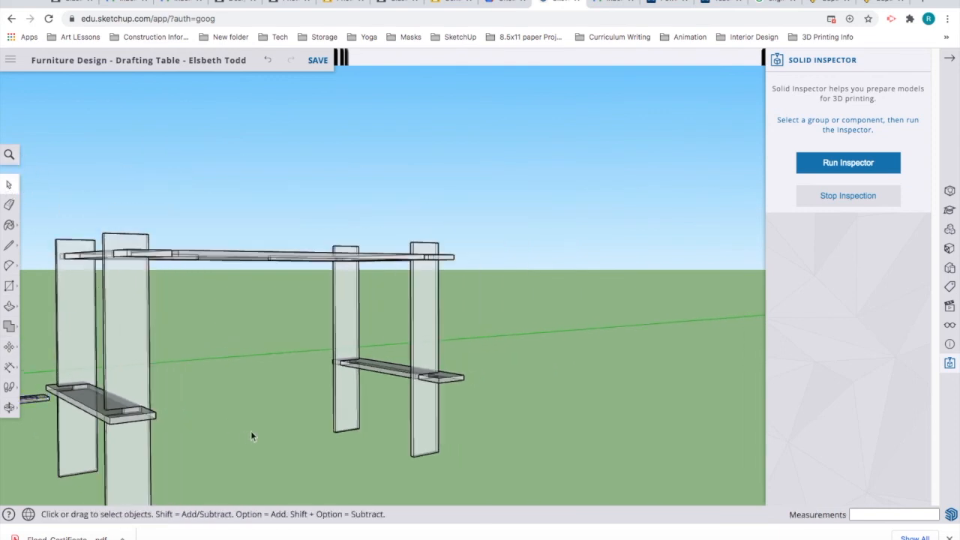
Step: Stop Solid Inspector's see-through display and orbit around and beneath the drafting table
click(840, 202)
click(847, 203)
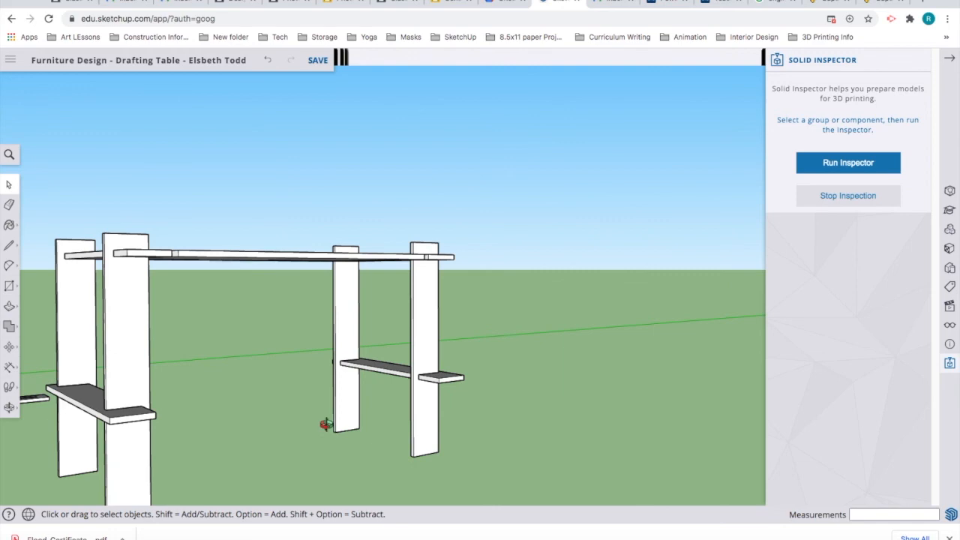
key(o)
drag(449, 402, 698, 396)
key(space)
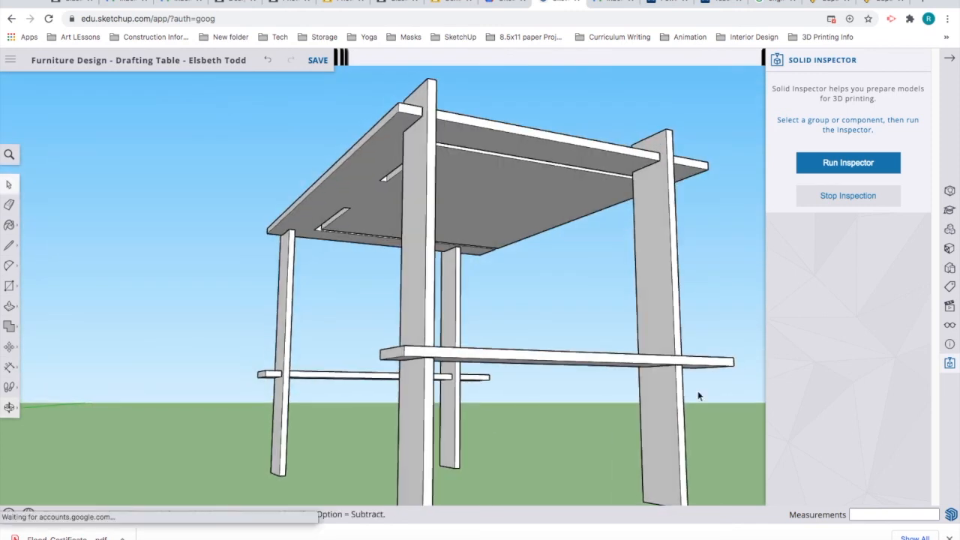
drag(368, 402, 328, 338)
key(space)
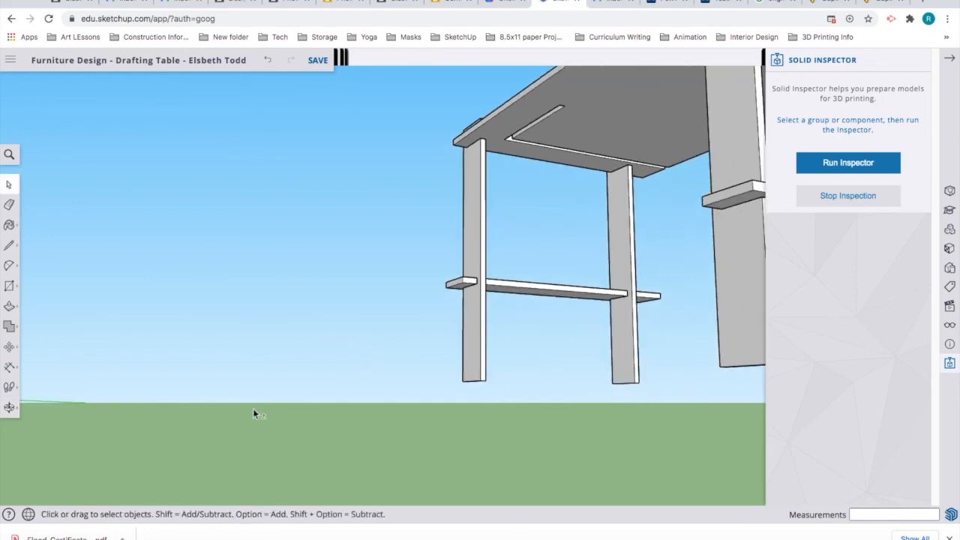
key(o)
drag(231, 463, 76, 501)
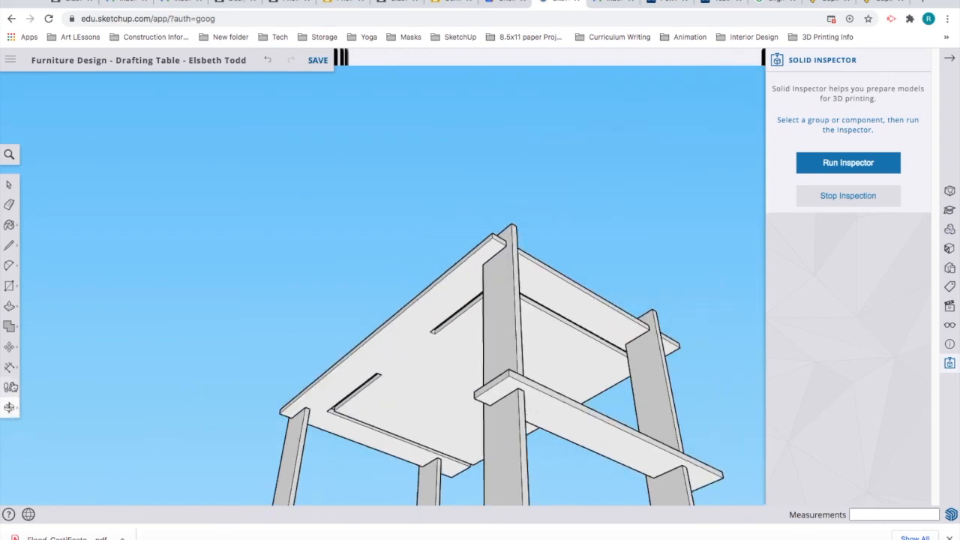
Step: Zoom Extents so the whole model, scale figure included, fits in view
click(10, 409)
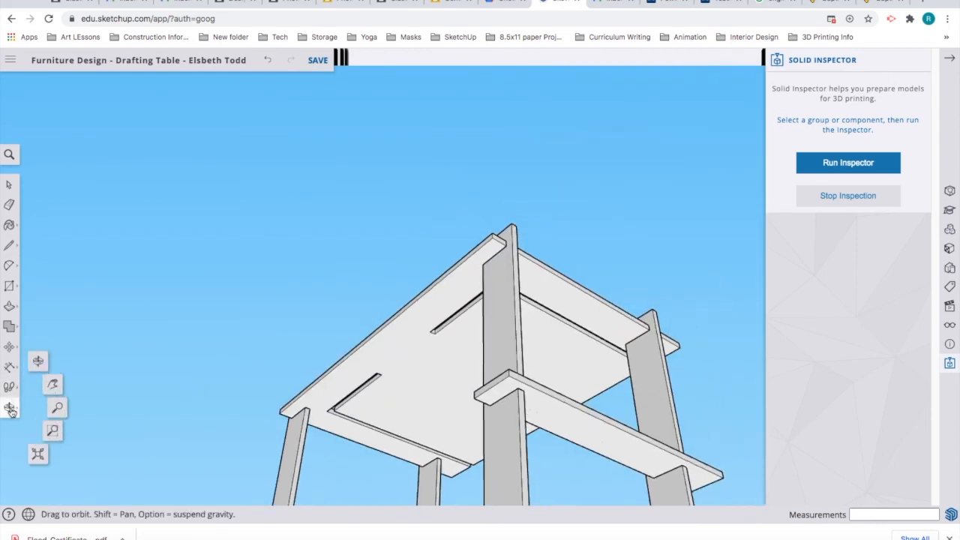
click(52, 433)
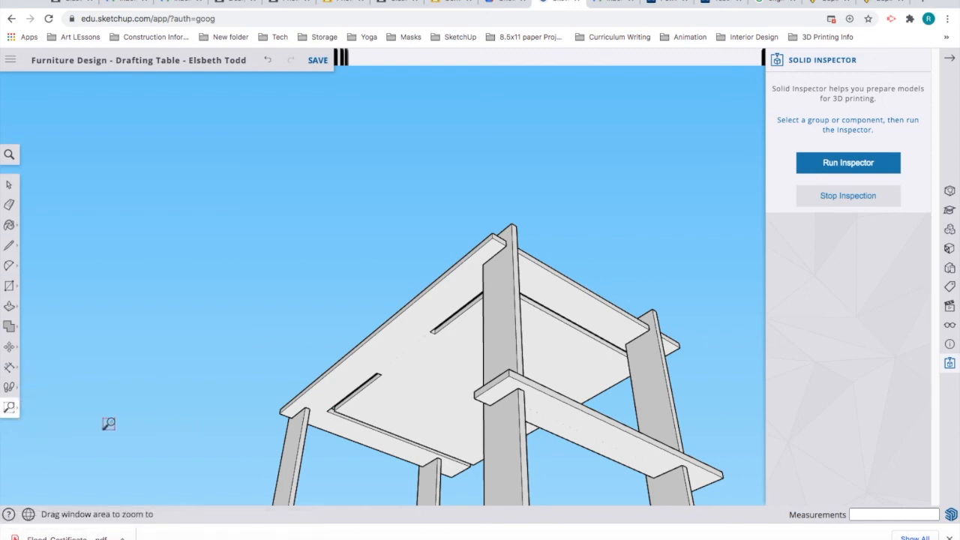
click(12, 408)
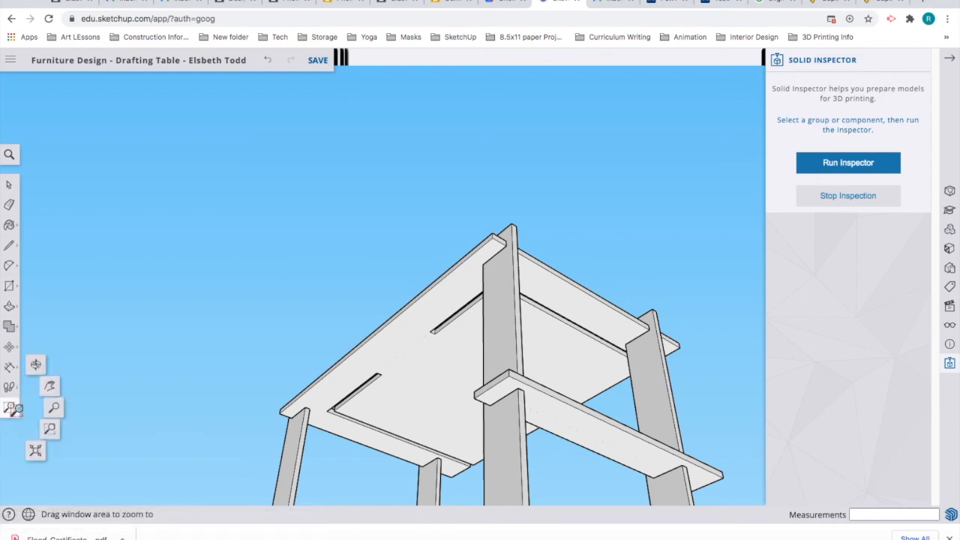
click(39, 454)
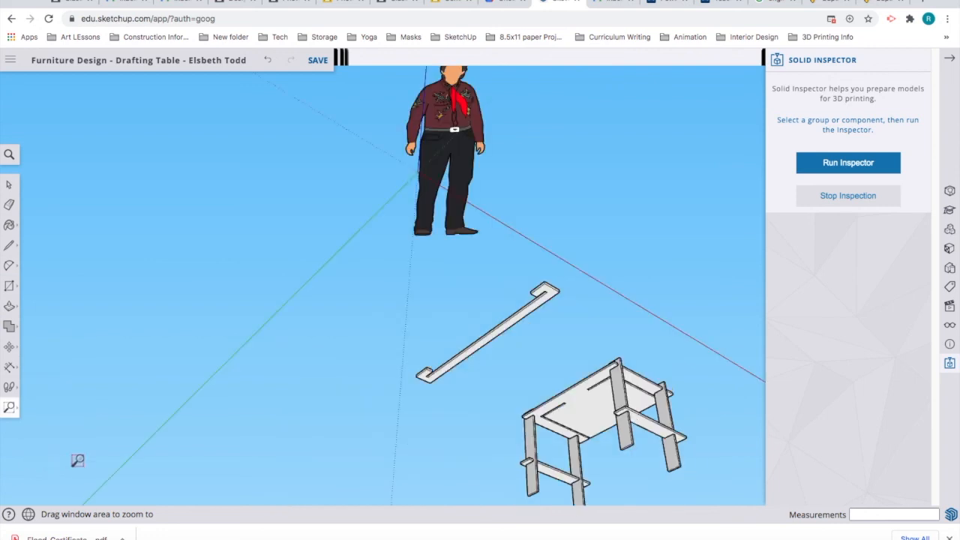
Step: Orbit down to ground level and select the loose slotted rail
key(o)
drag(566, 325, 214, 506)
key(z)
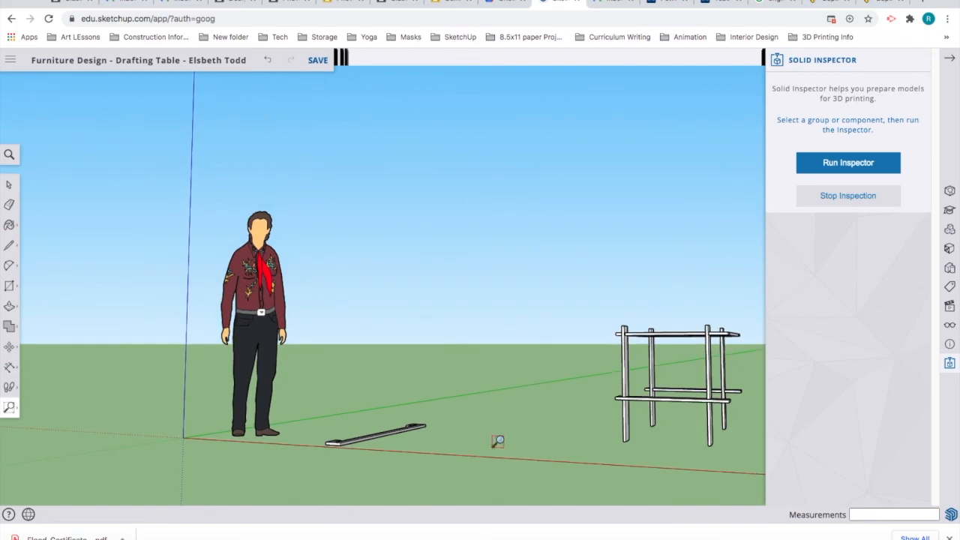
key(o)
drag(616, 422, 697, 518)
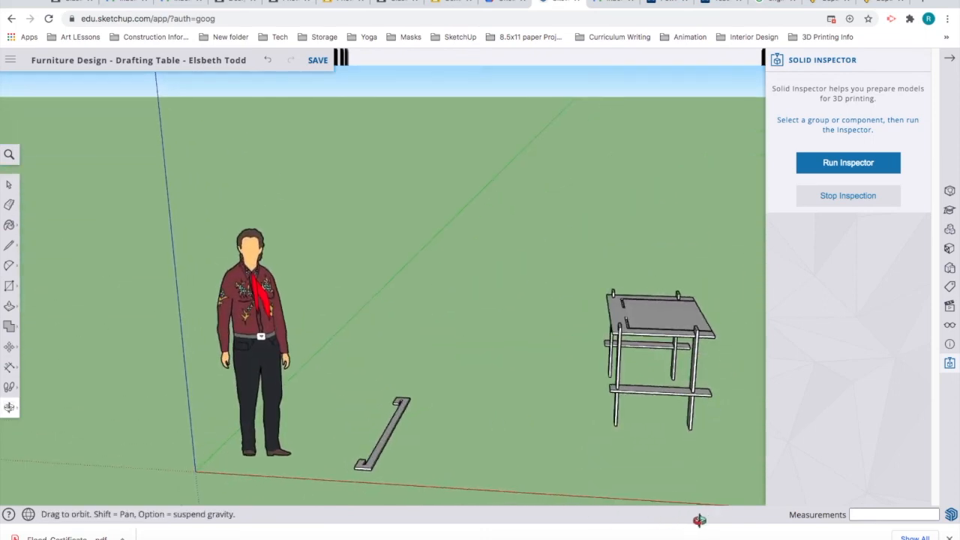
key(z)
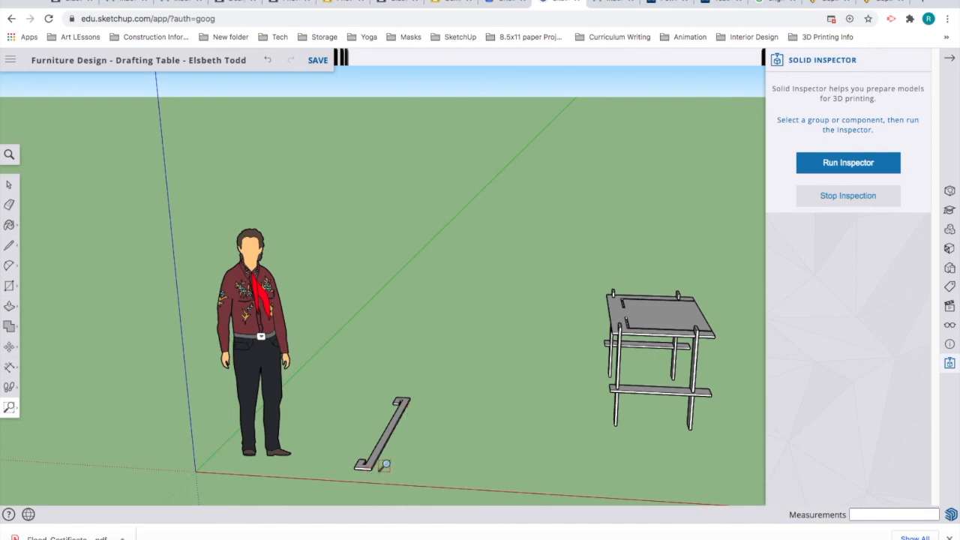
scroll(384, 465, up, 8)
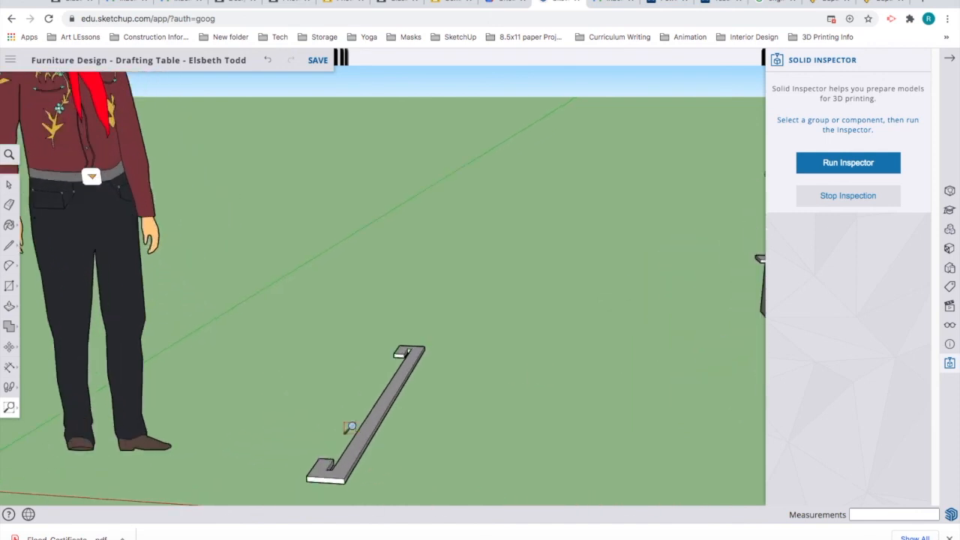
click(9, 184)
click(347, 475)
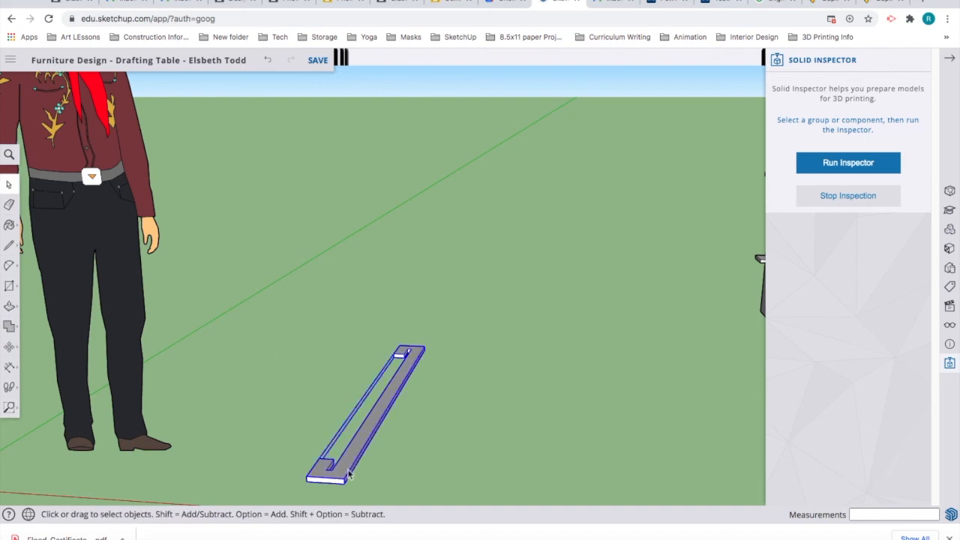
Step: Rotate the rail about its corner, then undo the imprecise 182° result
click(9, 346)
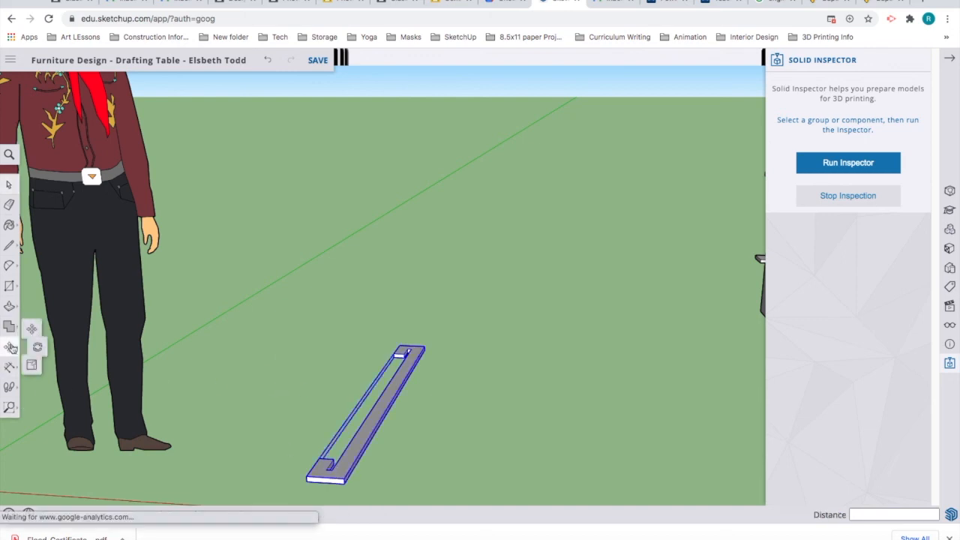
click(46, 348)
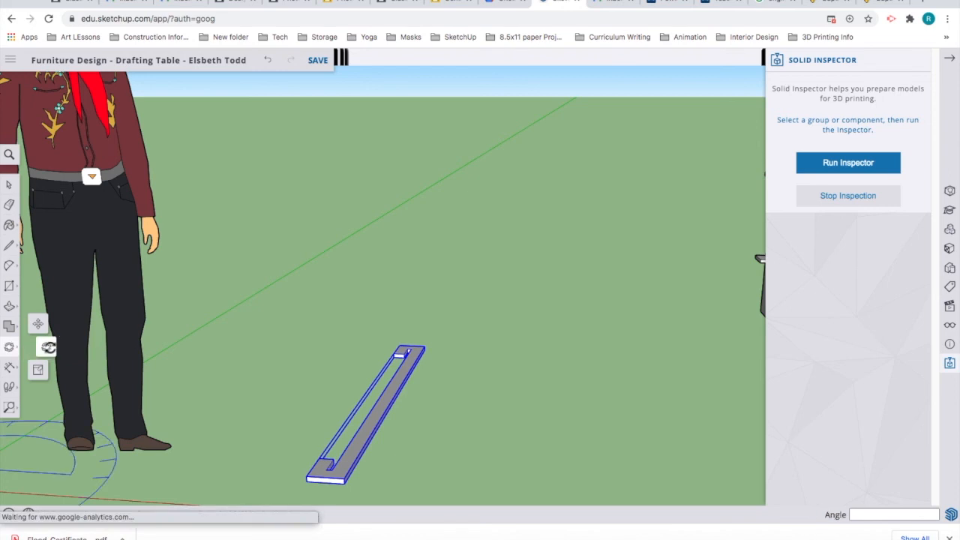
click(344, 484)
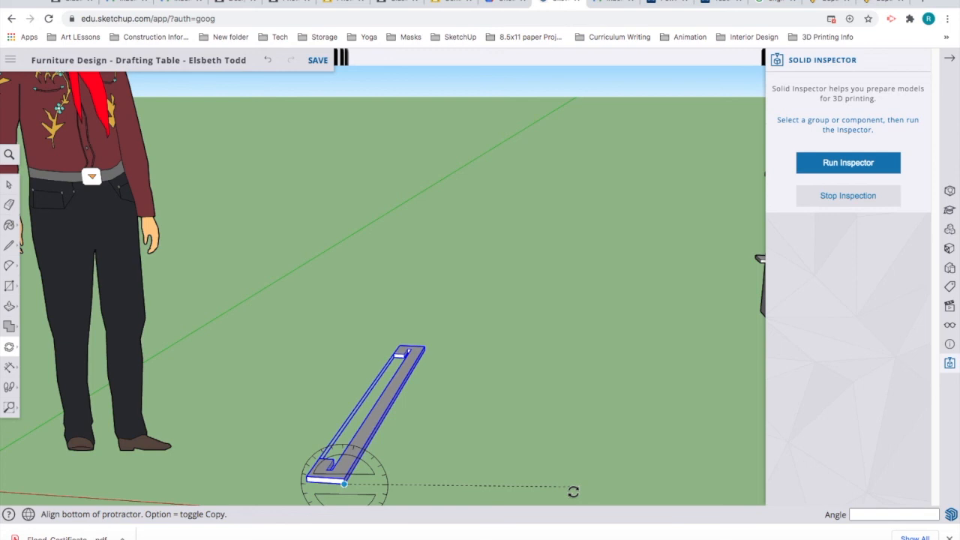
click(573, 489)
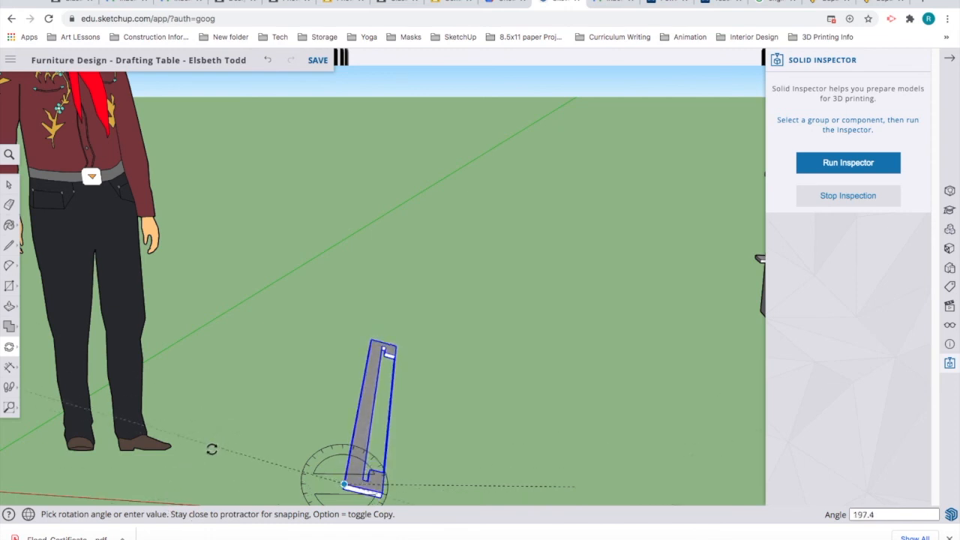
click(201, 480)
key(super+z)
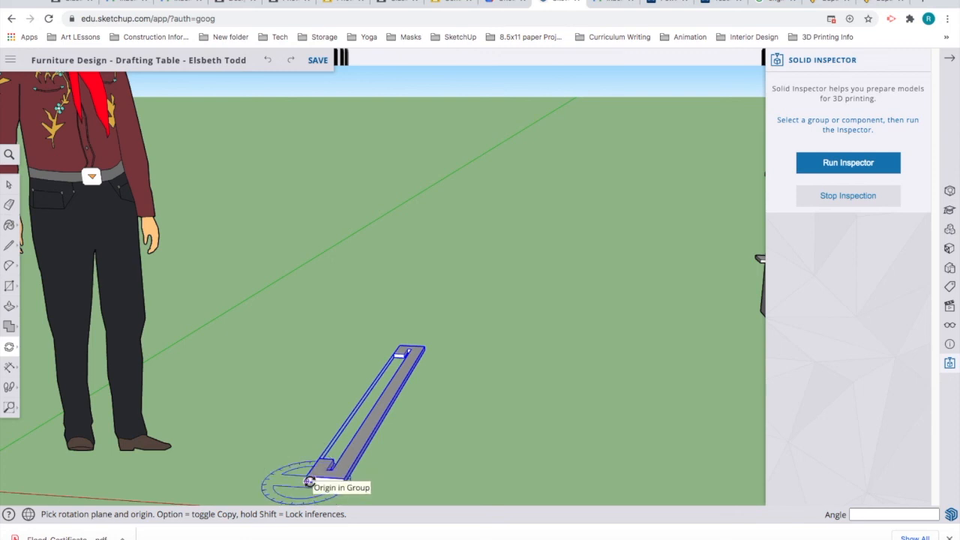
Step: Rotate the rail exactly 180 degrees about its end
click(307, 478)
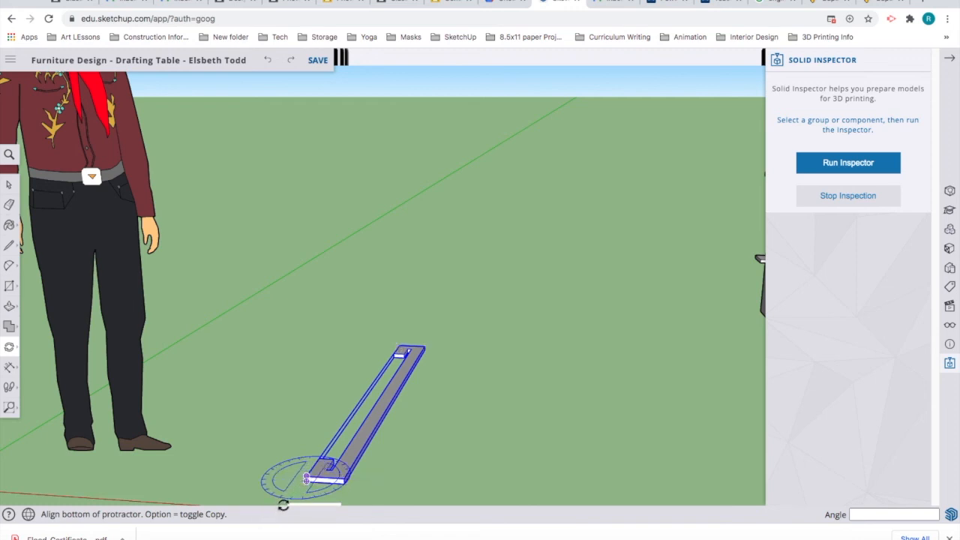
click(283, 504)
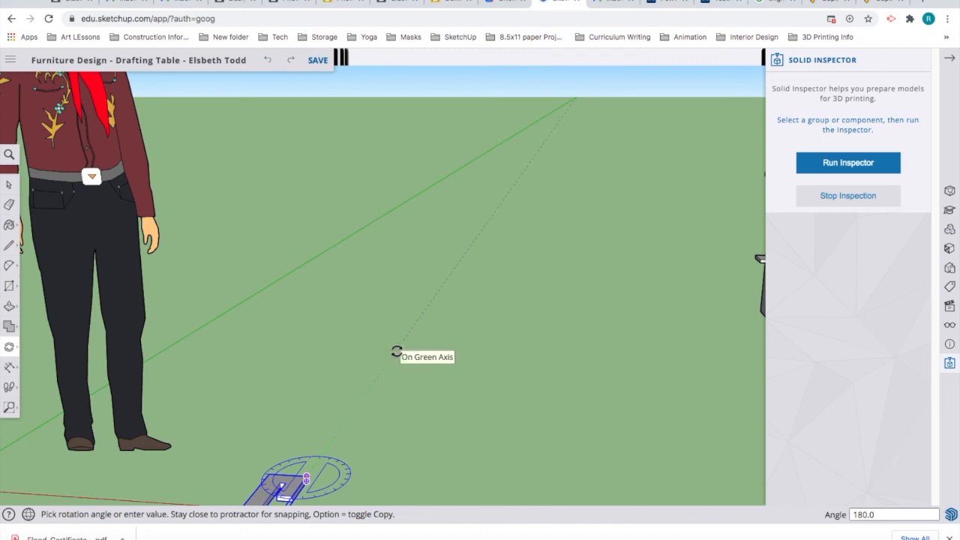
click(396, 351)
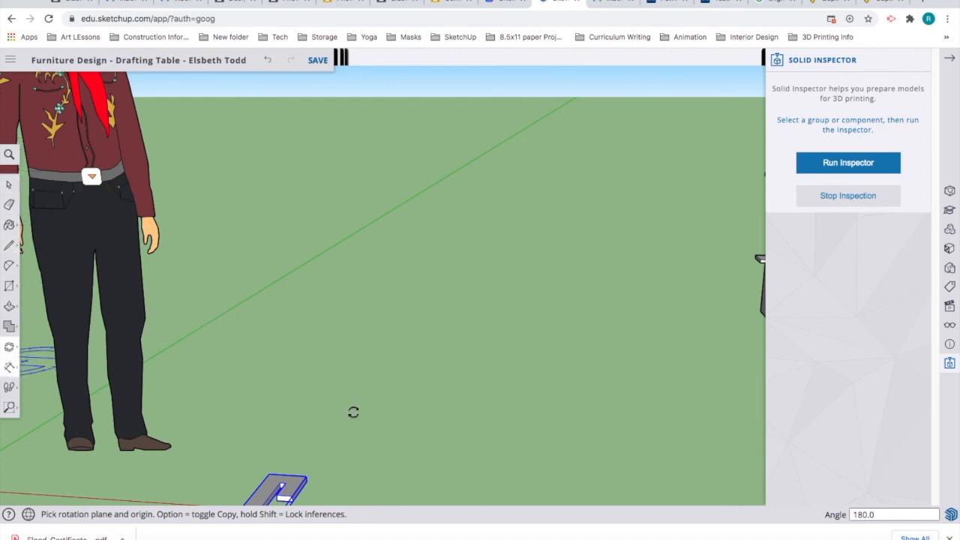
scroll(354, 412, down, 5)
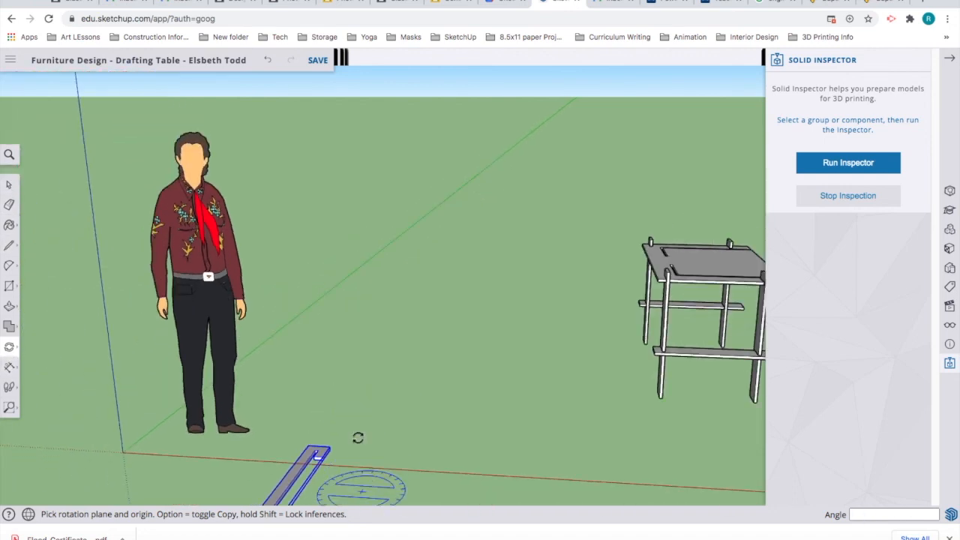
scroll(364, 444, down, 5)
scroll(379, 454, down, 5)
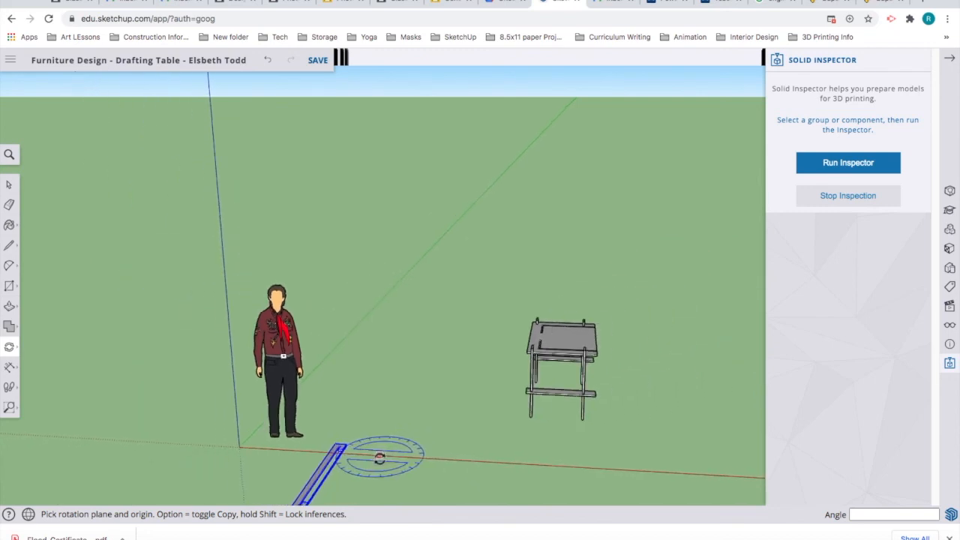
Step: Move the turned rail by its end to lie beside the drafting table
click(20, 348)
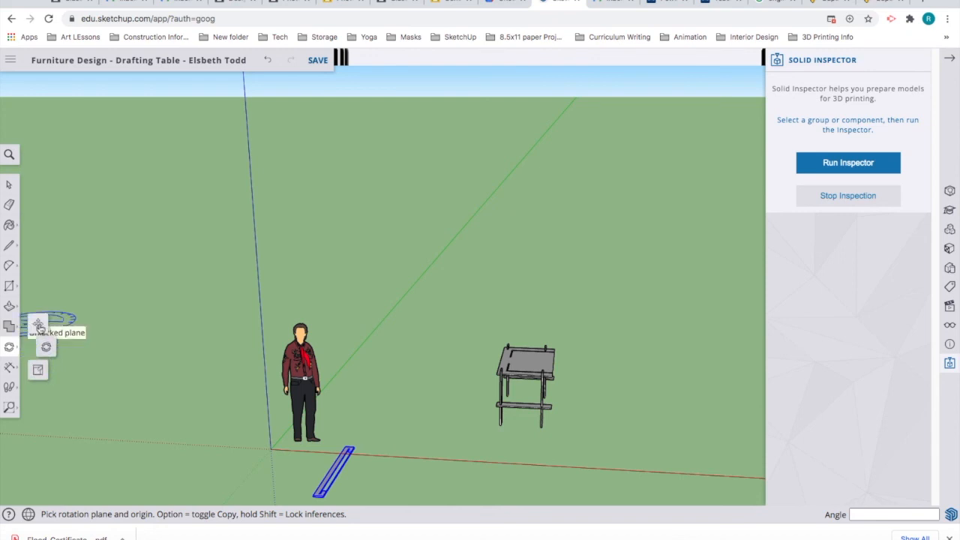
click(39, 325)
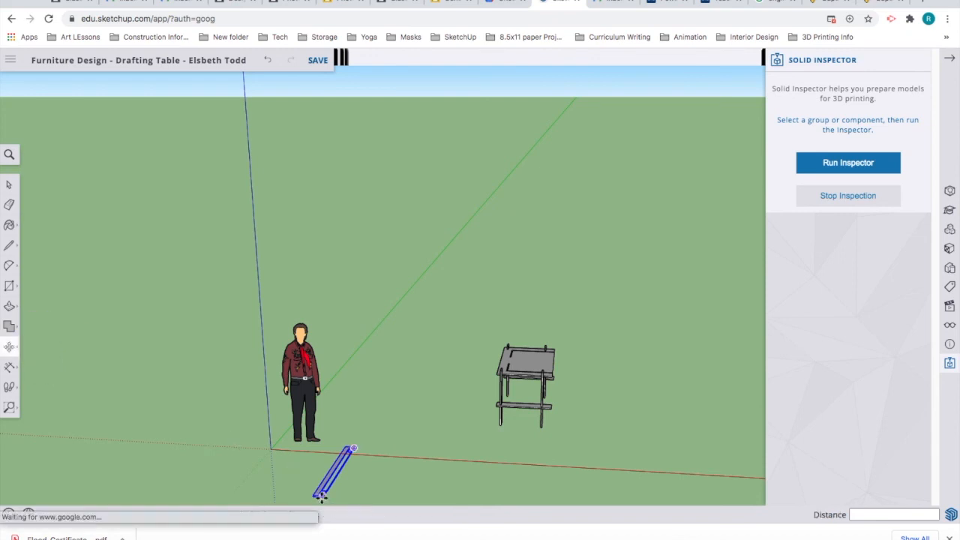
click(321, 496)
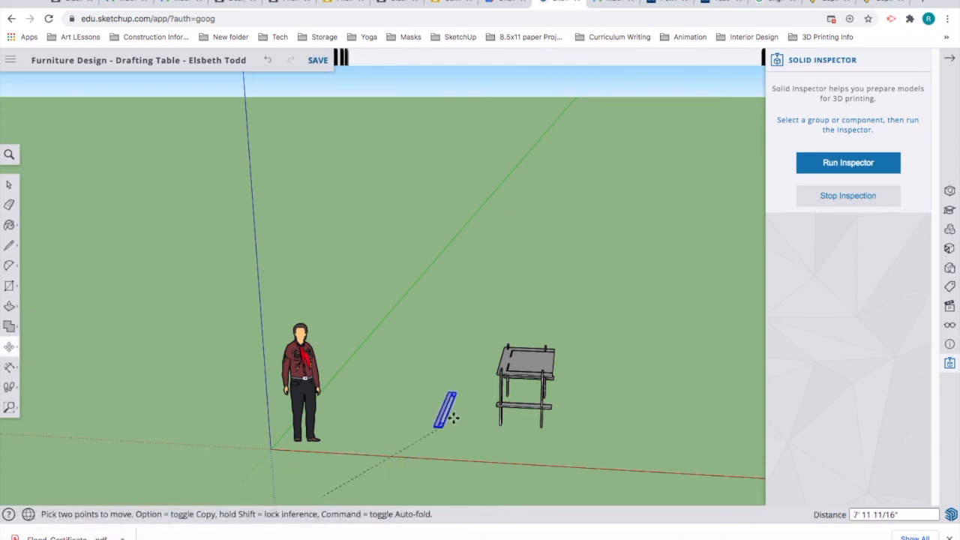
click(477, 426)
scroll(478, 421, up, 5)
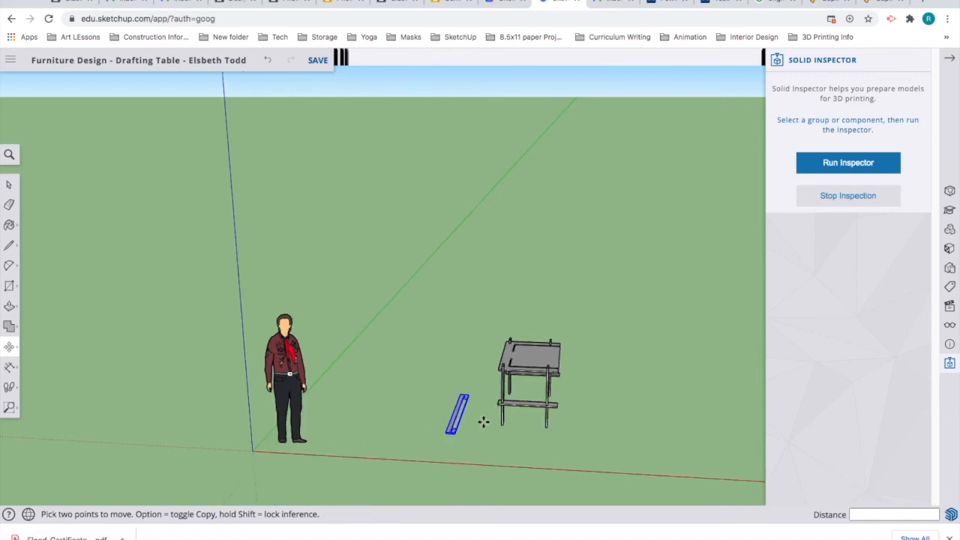
scroll(481, 416, up, 3)
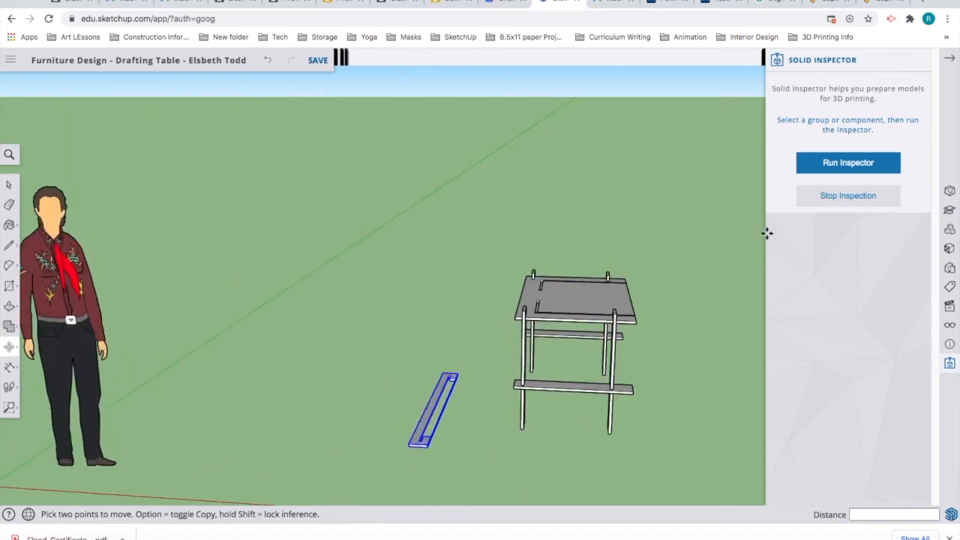
Step: Run Solid Inspector to confirm the model is a solid in X-ray view
click(834, 169)
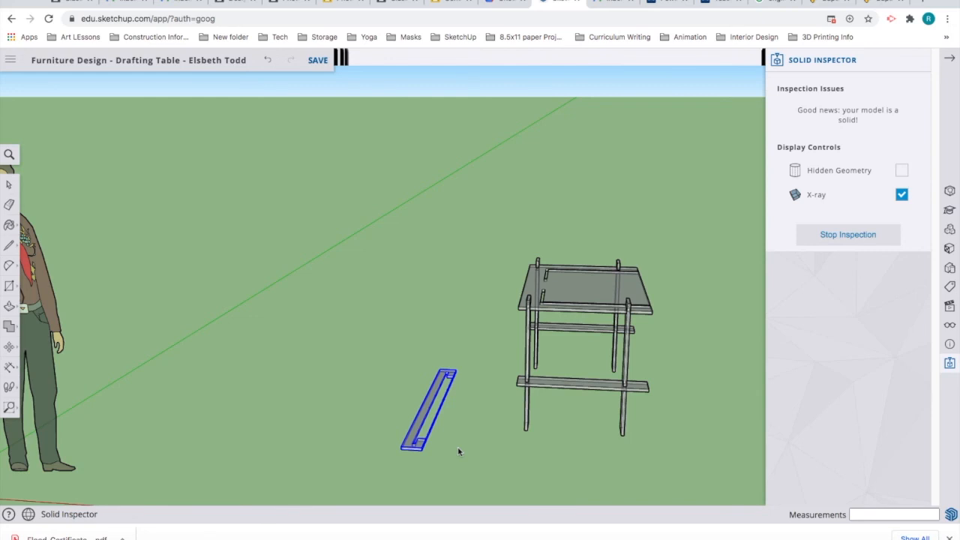
scroll(456, 450, up, 5)
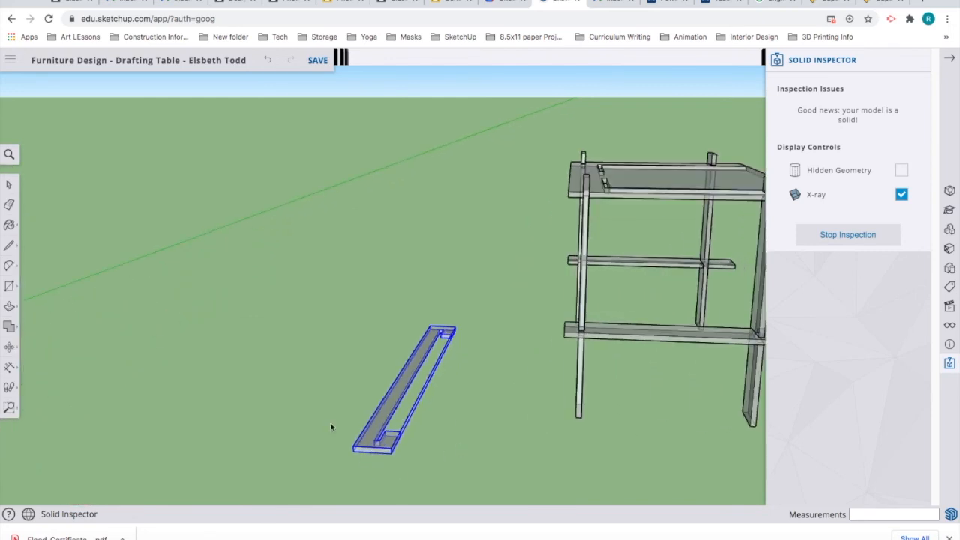
scroll(453, 443, up, 5)
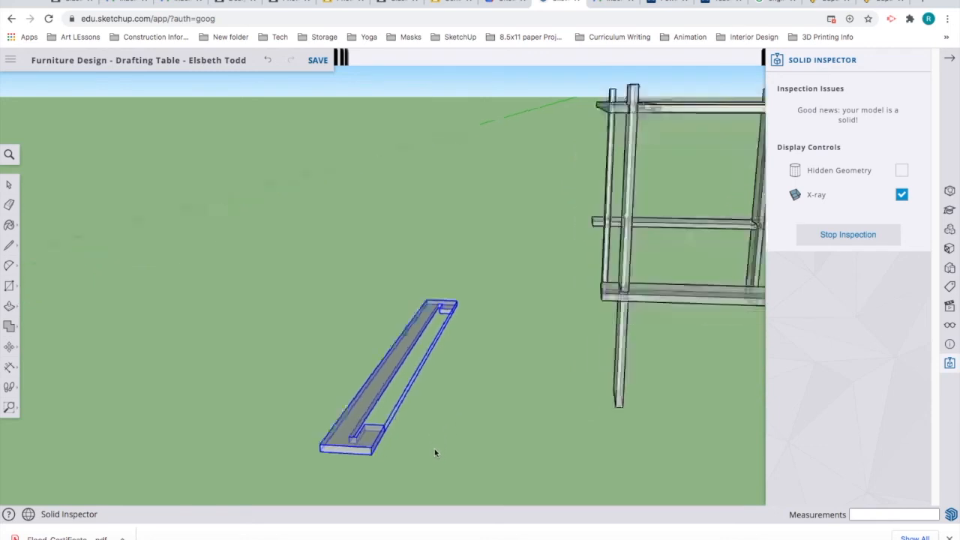
click(9, 347)
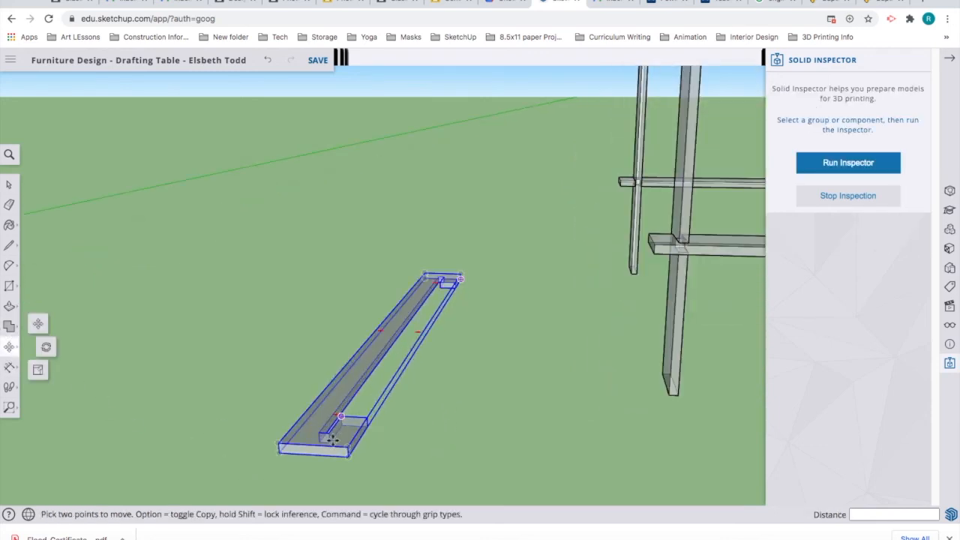
click(358, 435)
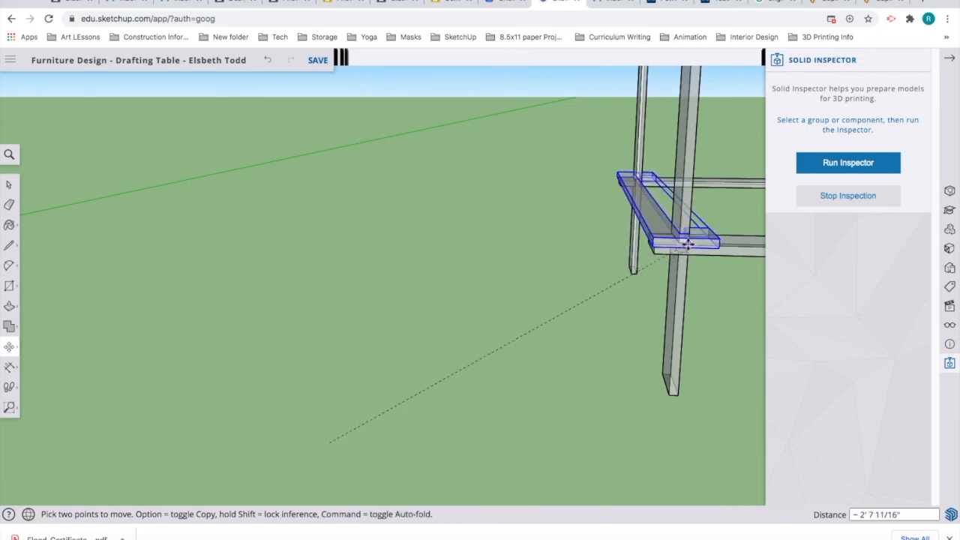
scroll(687, 244, up, 5)
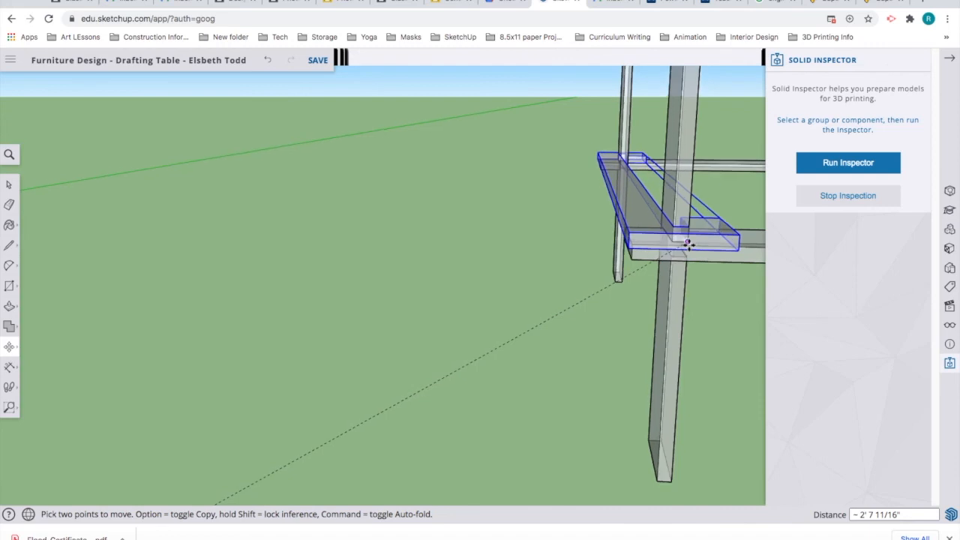
scroll(687, 244, up, 3)
middle_drag(682, 251, 487, 260)
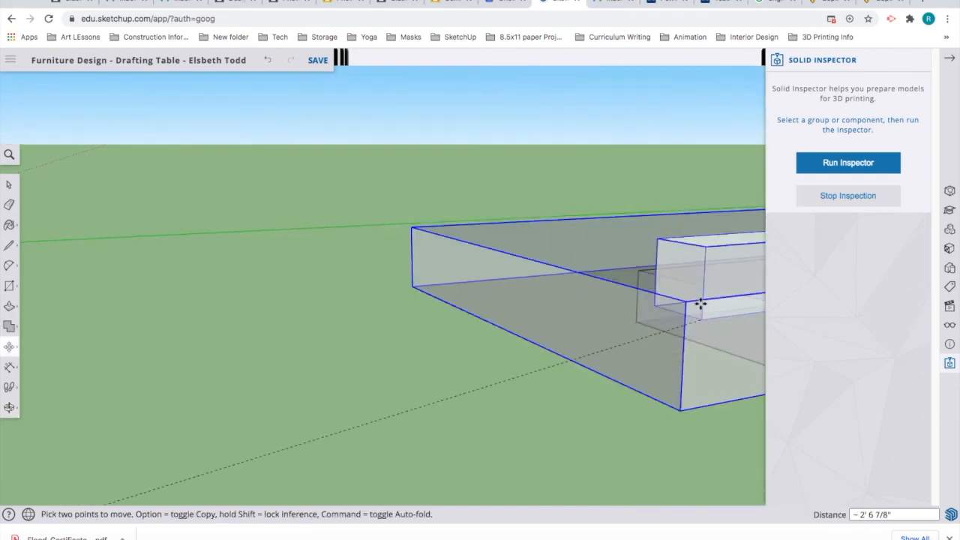
scroll(691, 294, down, 5)
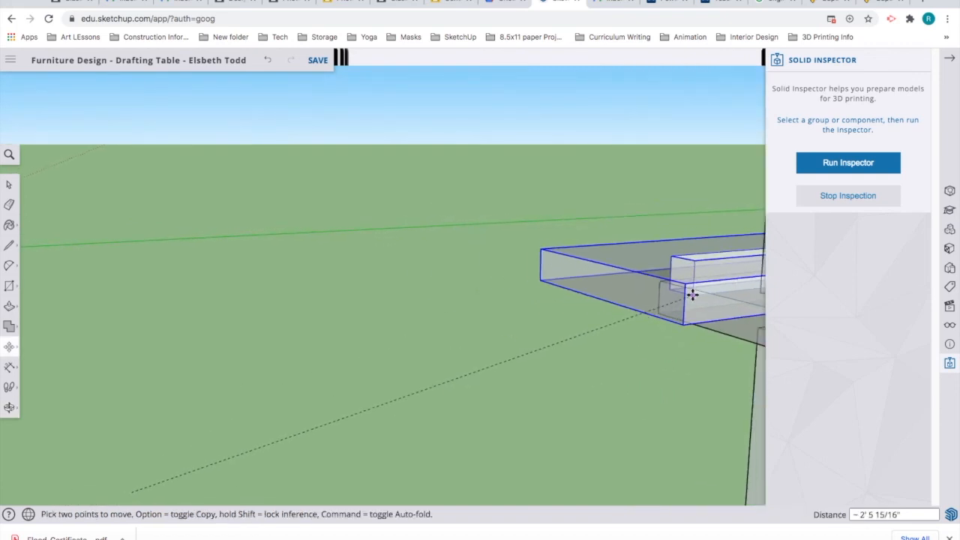
middle_drag(691, 295, 322, 257)
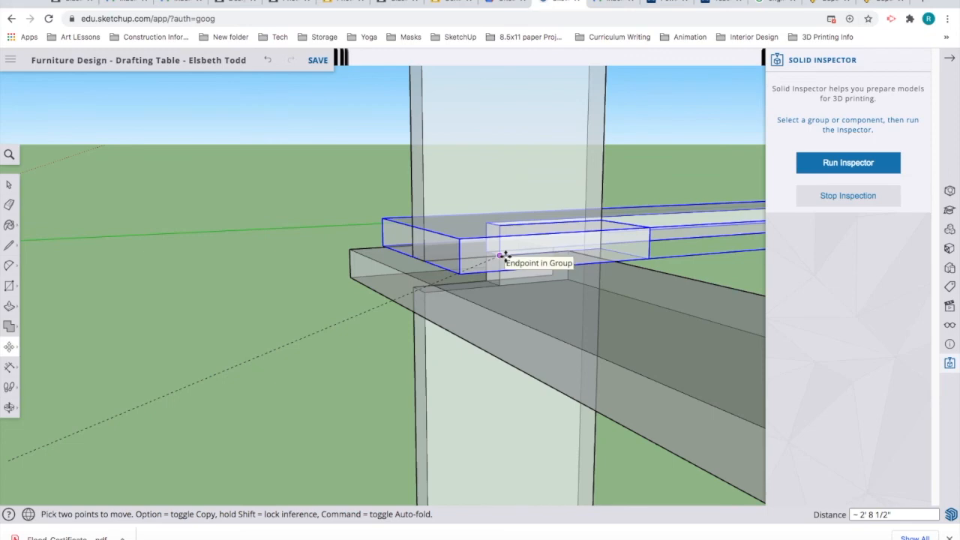
click(148, 265)
middle_drag(172, 270, 100, 264)
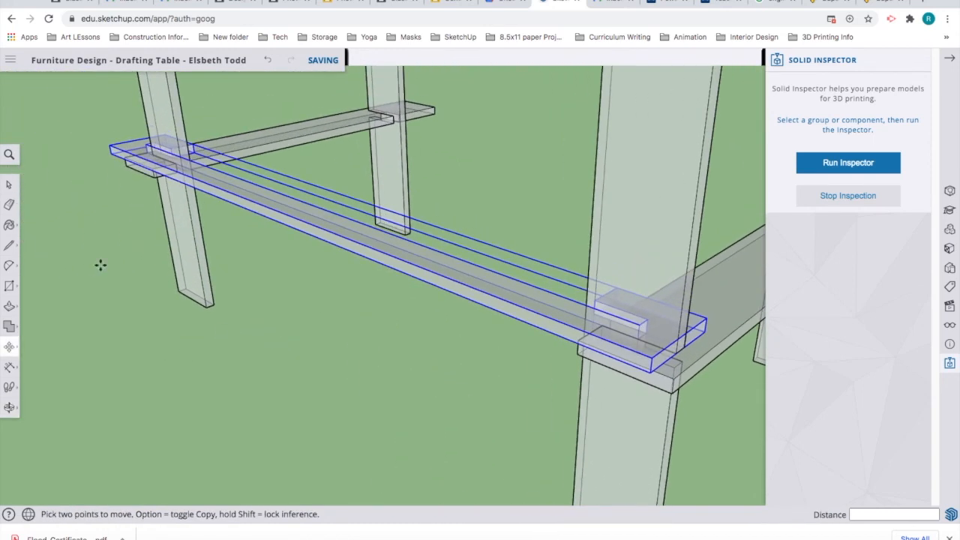
middle_drag(144, 329, 534, 243)
middle_drag(291, 273, 292, 267)
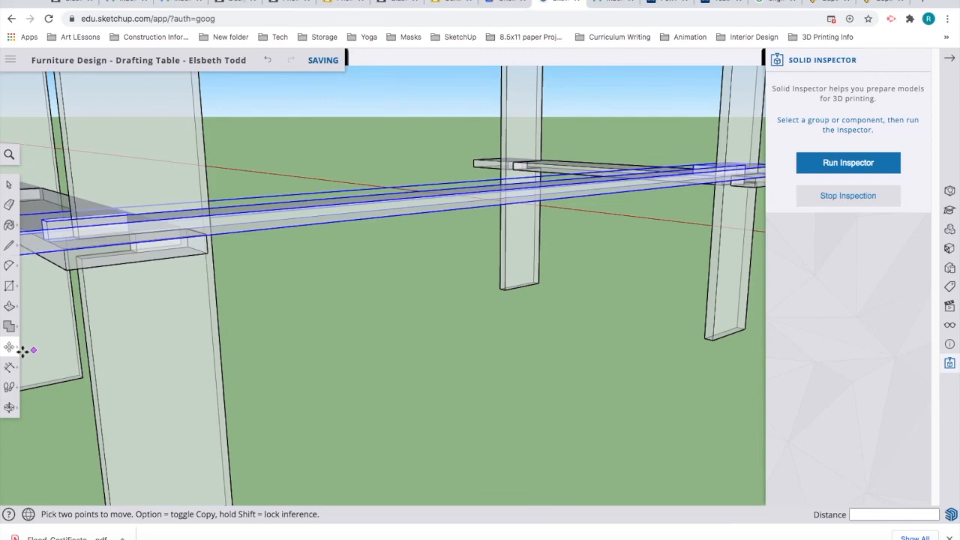
middle_drag(92, 363, 85, 405)
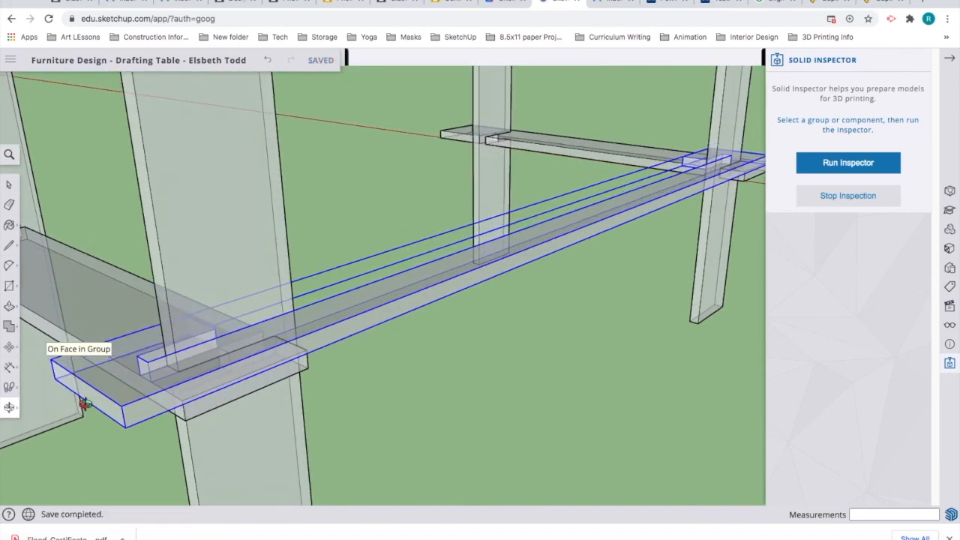
key(m)
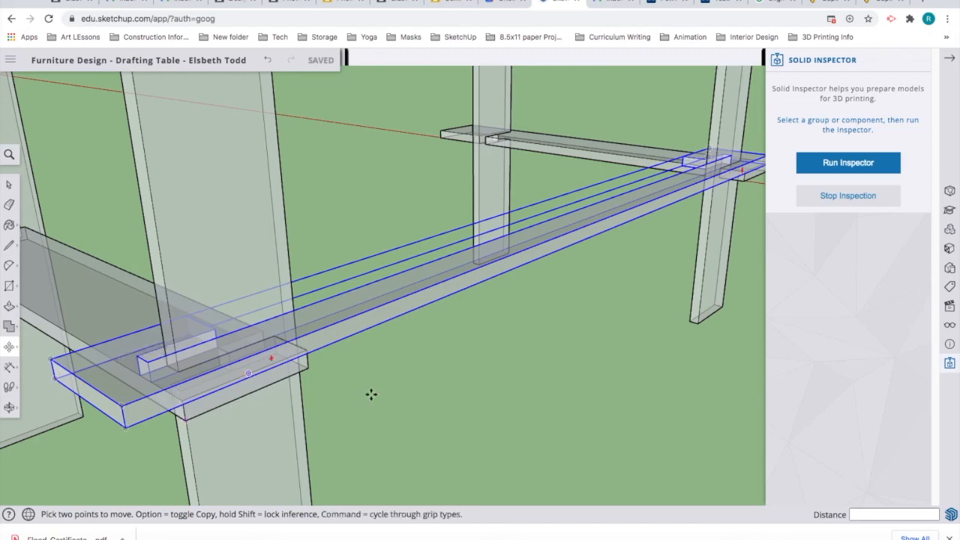
Step: Move the selected long stretcher rails 1 inch to seat them at the leg joints
middle_drag(423, 390, 267, 463)
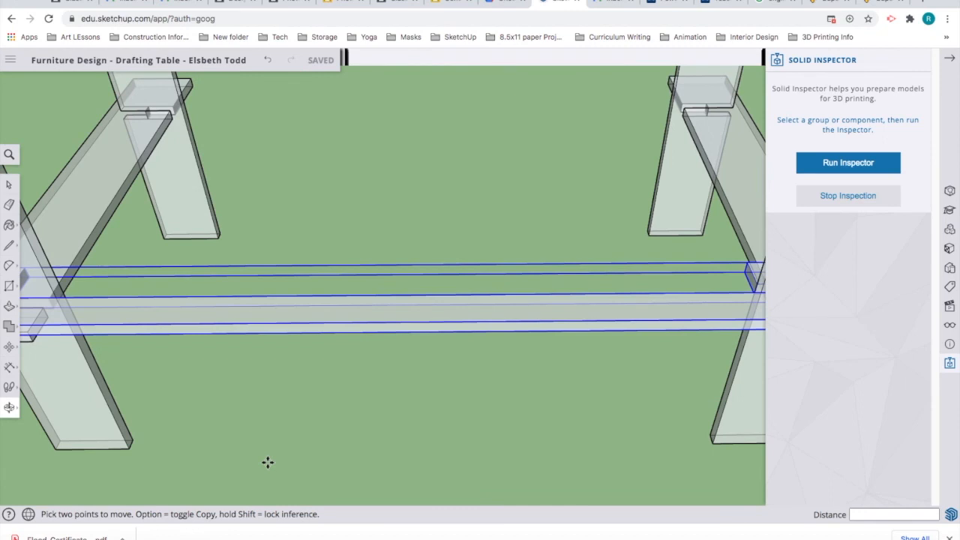
scroll(268, 463, down, 5)
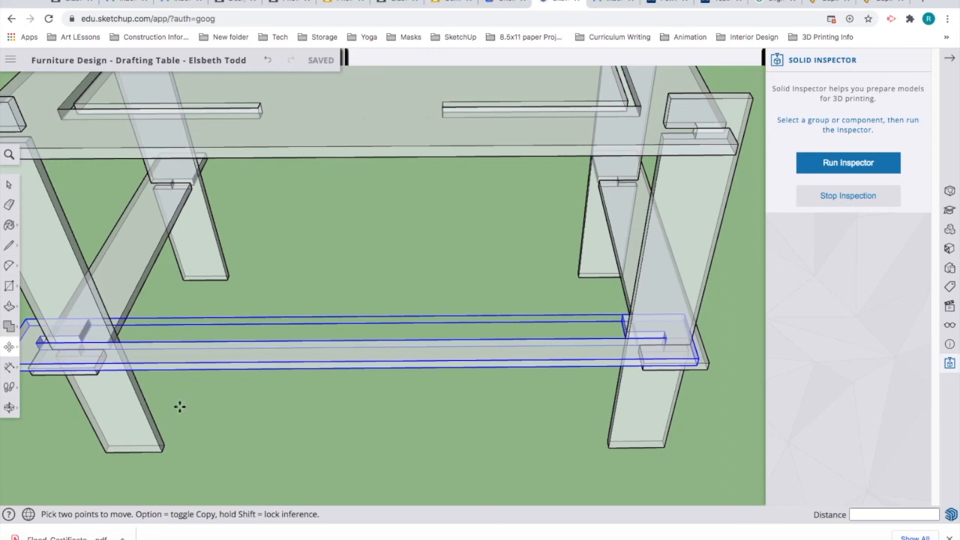
click(37, 341)
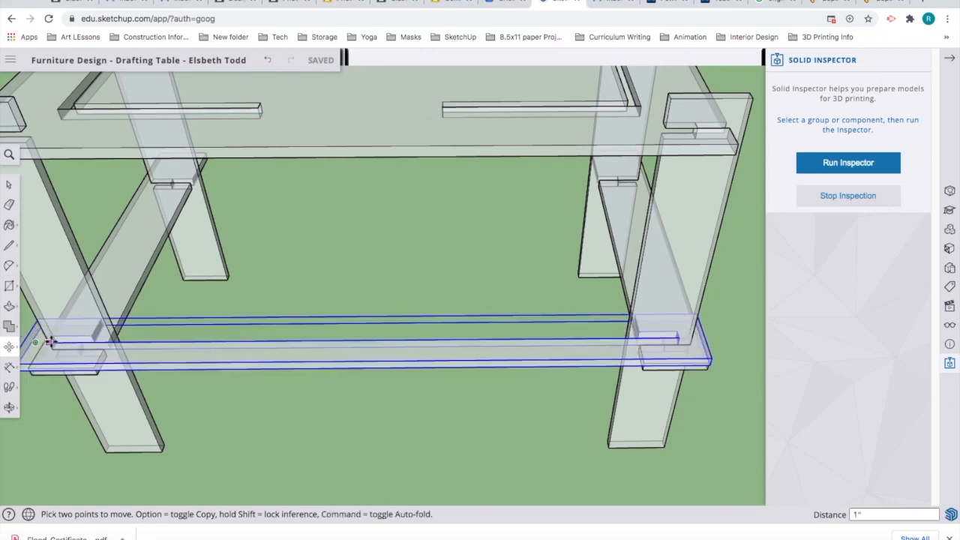
click(245, 443)
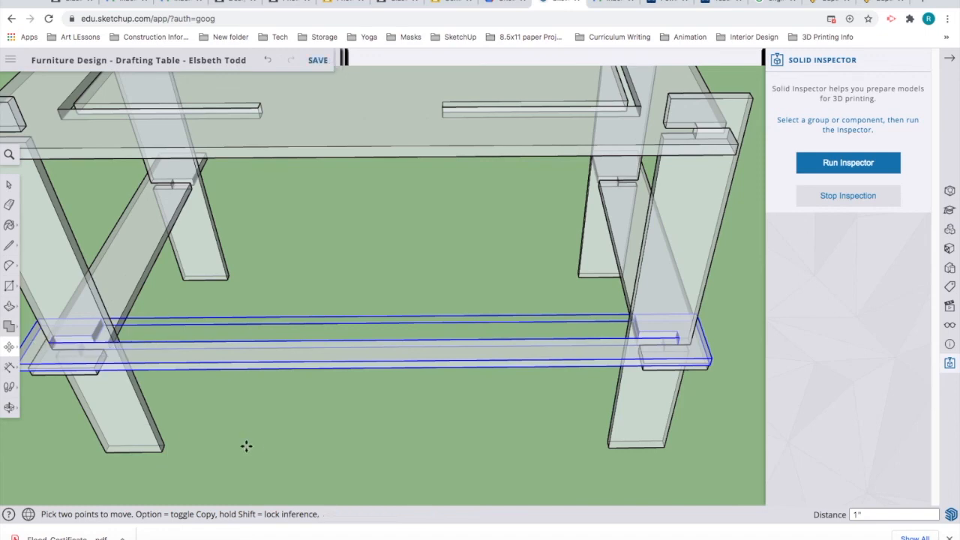
Step: Orbit around the table to check how the rails fit at the joints
middle_drag(433, 434, 428, 280)
drag(443, 253, 418, 415)
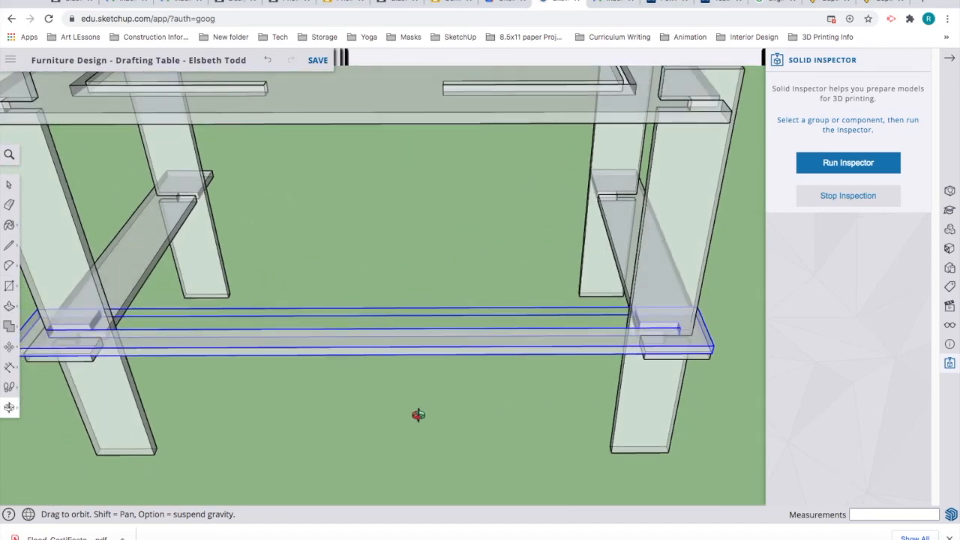
key(m)
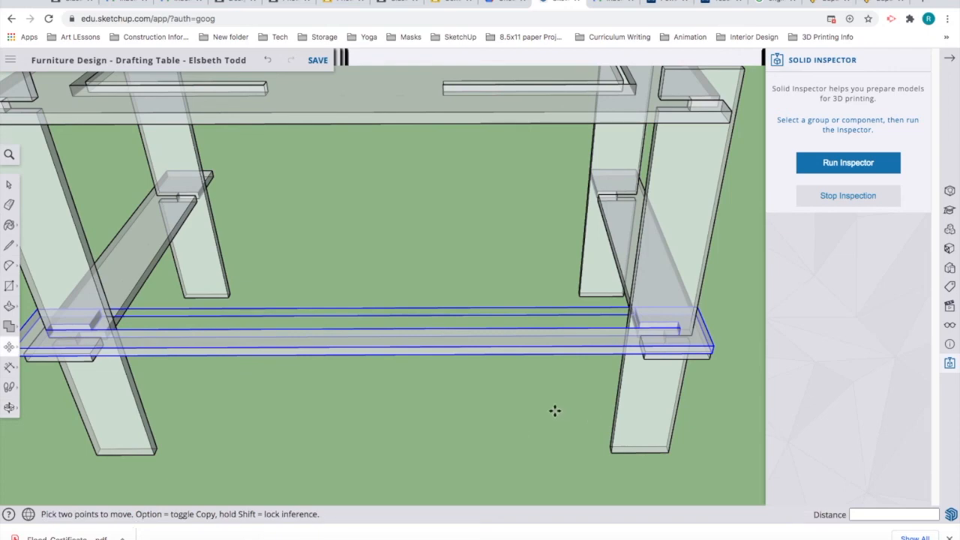
middle_drag(552, 409, 302, 412)
key(m)
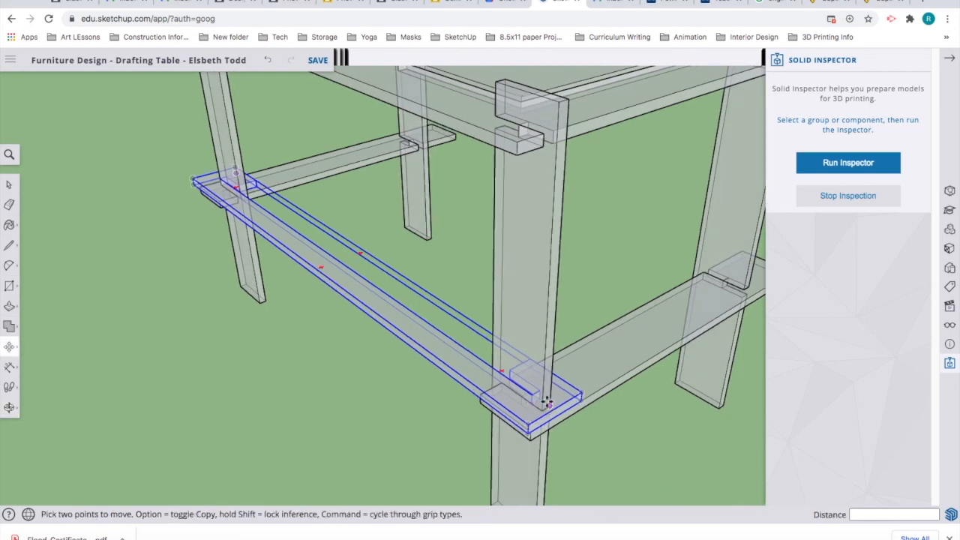
mouse_move(357, 406)
middle_down()
mouse_move(612, 425)
mouse_move(370, 403)
middle_up()
middle_drag(467, 366, 554, 346)
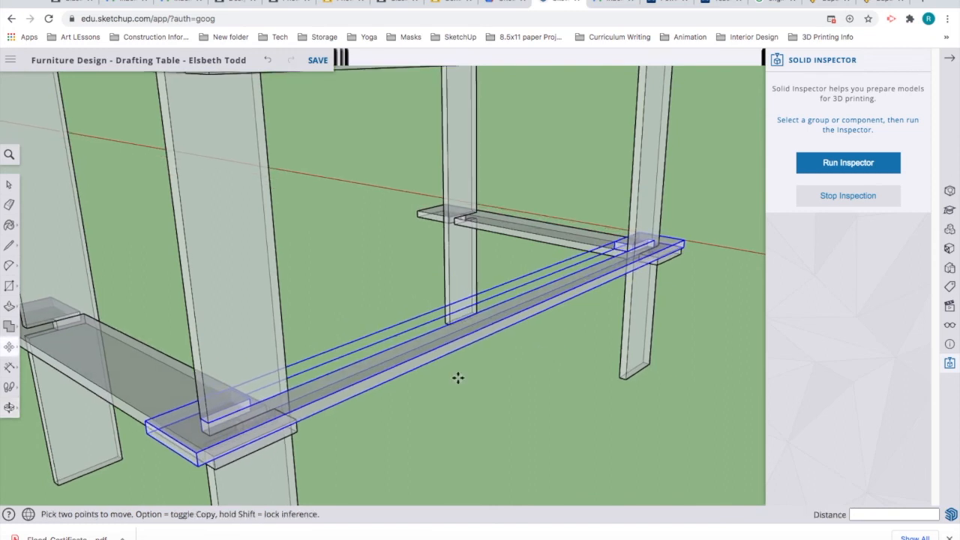
Step: Orbit beneath the table and open the stretcher beam group for editing
click(9, 186)
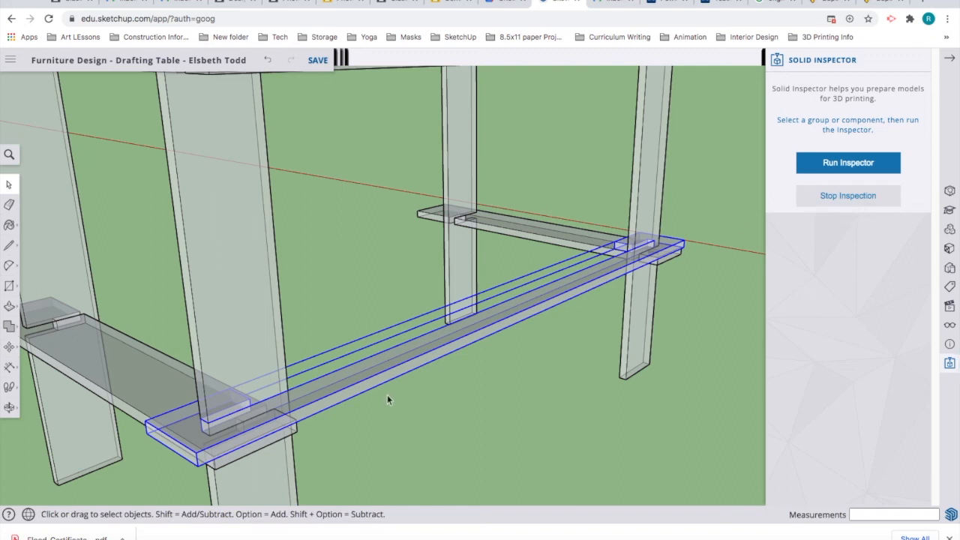
middle_drag(461, 408, 505, 375)
scroll(716, 247, up, 2)
scroll(717, 248, up, 5)
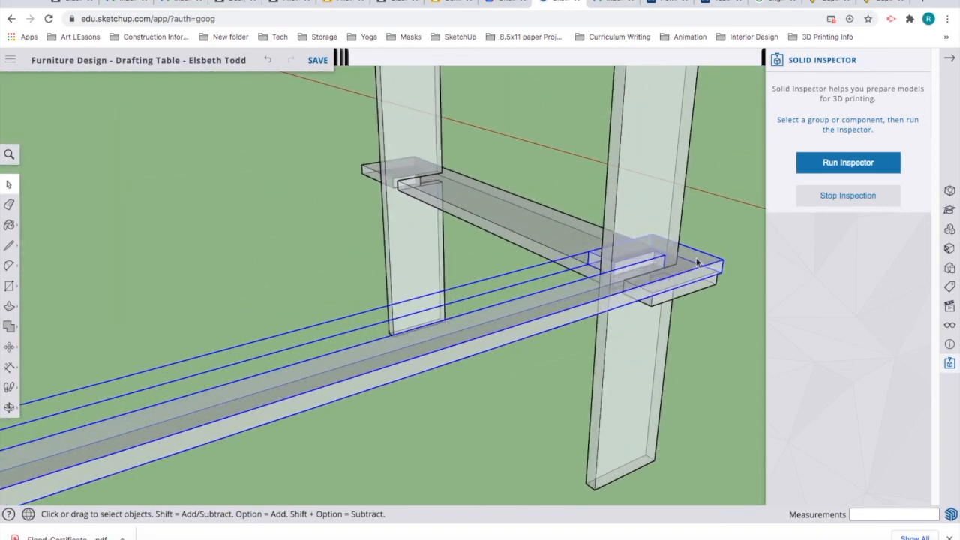
scroll(669, 271, up, 5)
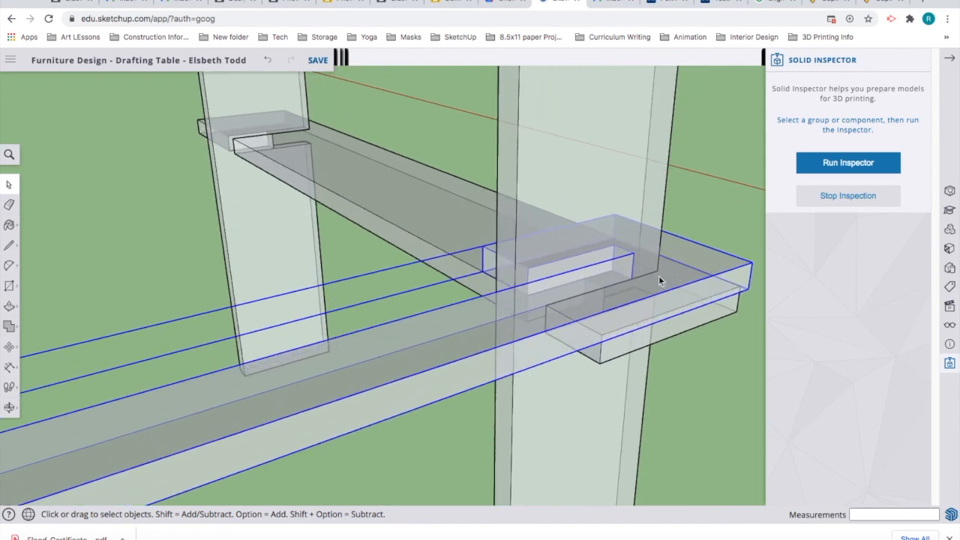
scroll(601, 273, up, 2)
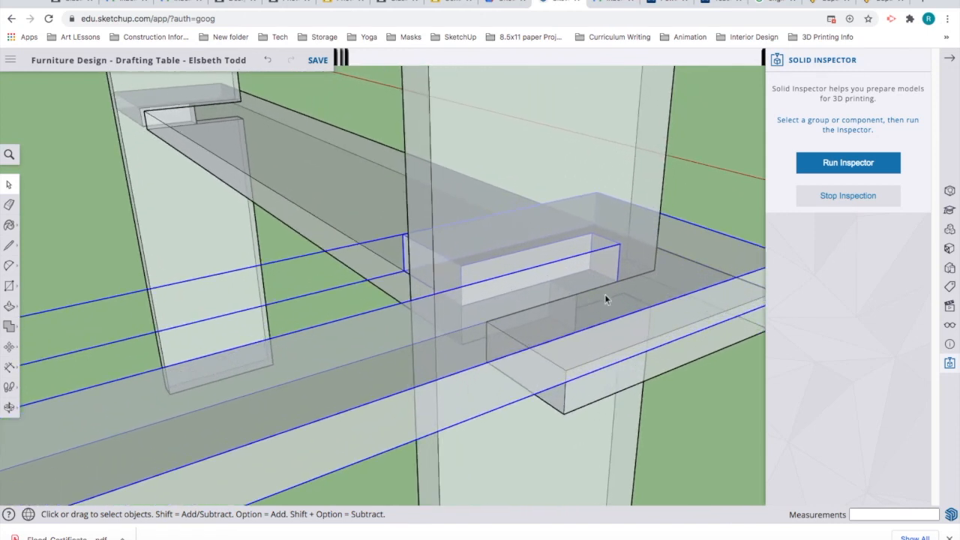
key(p)
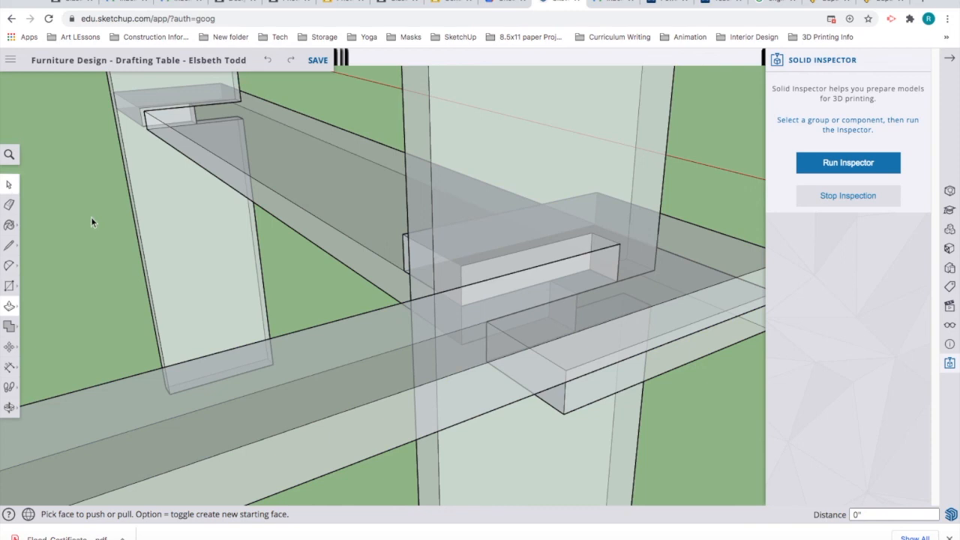
key(space)
double_click(395, 379)
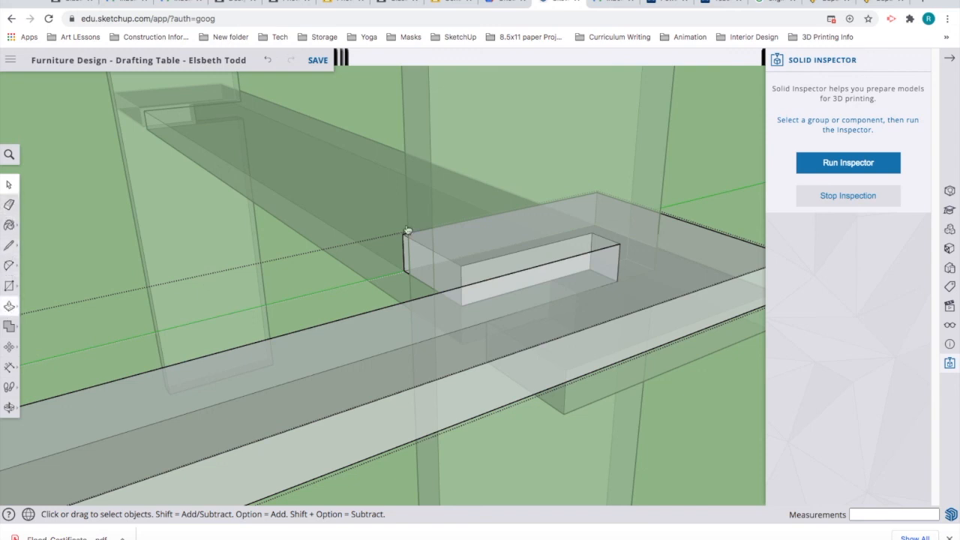
Step: Push/Pull the slot's end face outward by 1 inch
click(10, 308)
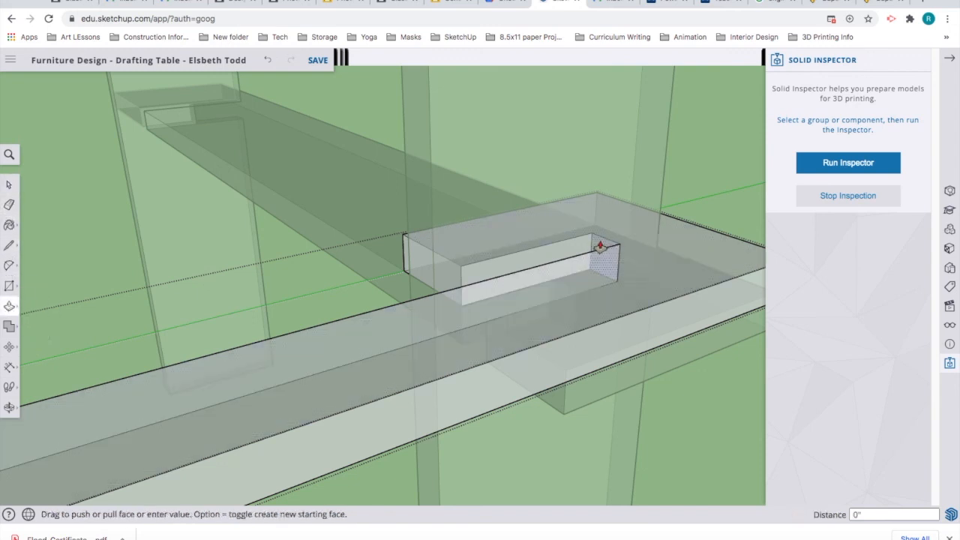
drag(623, 238, 654, 272)
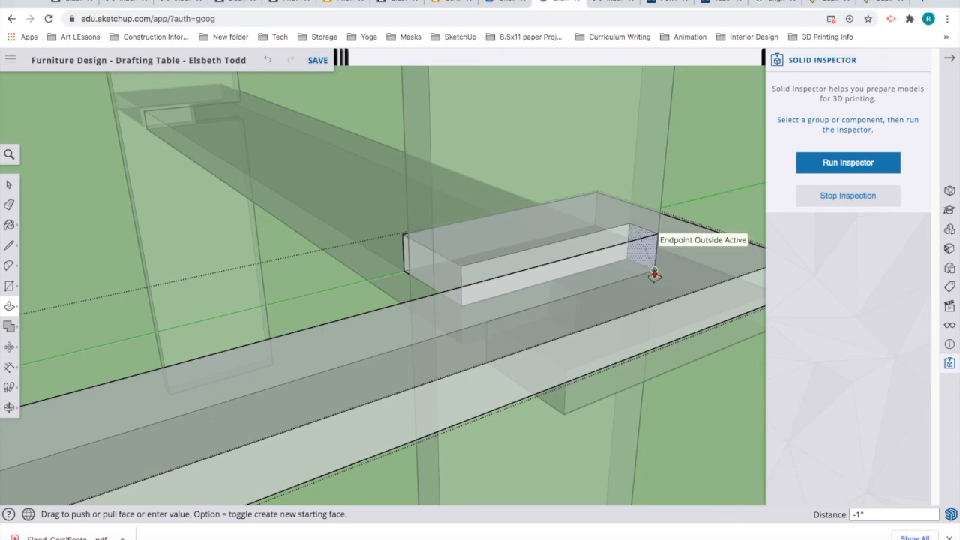
click(654, 270)
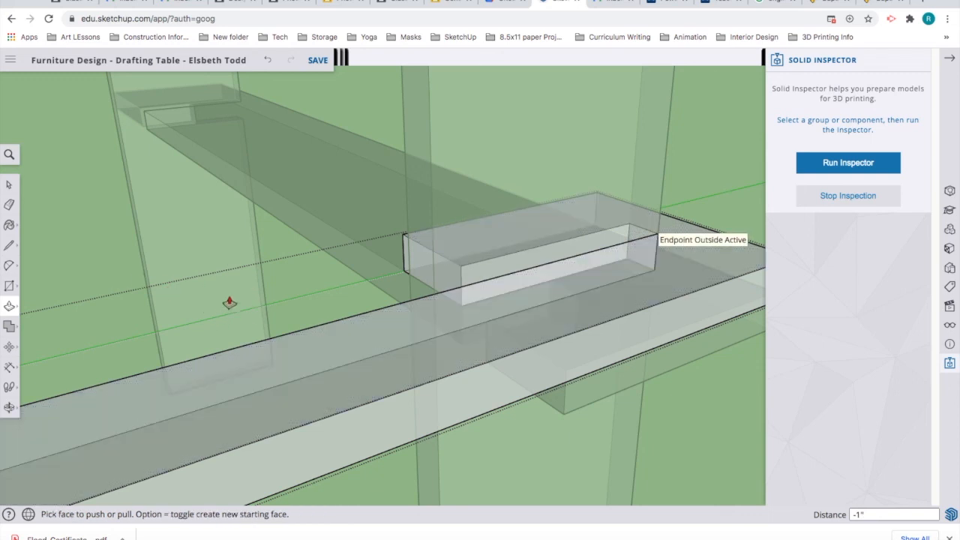
scroll(111, 237, down, 4)
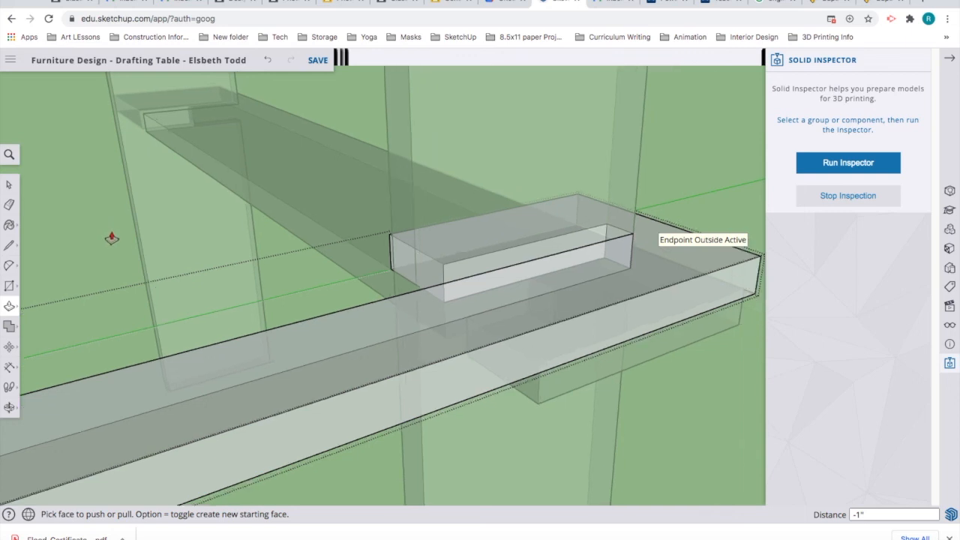
scroll(118, 258, down, 2)
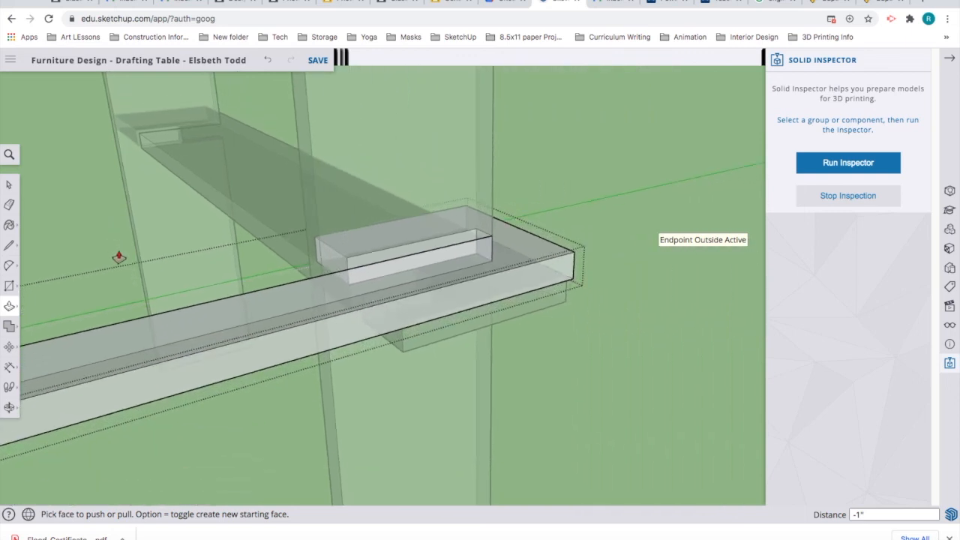
scroll(185, 425, down, 2)
Step: Orbit around the shelf end to inspect the lengthened slot
middle_drag(180, 419, 5, 474)
middle_drag(36, 302, 4, 320)
drag(65, 317, 93, 439)
middle_drag(92, 440, 92, 466)
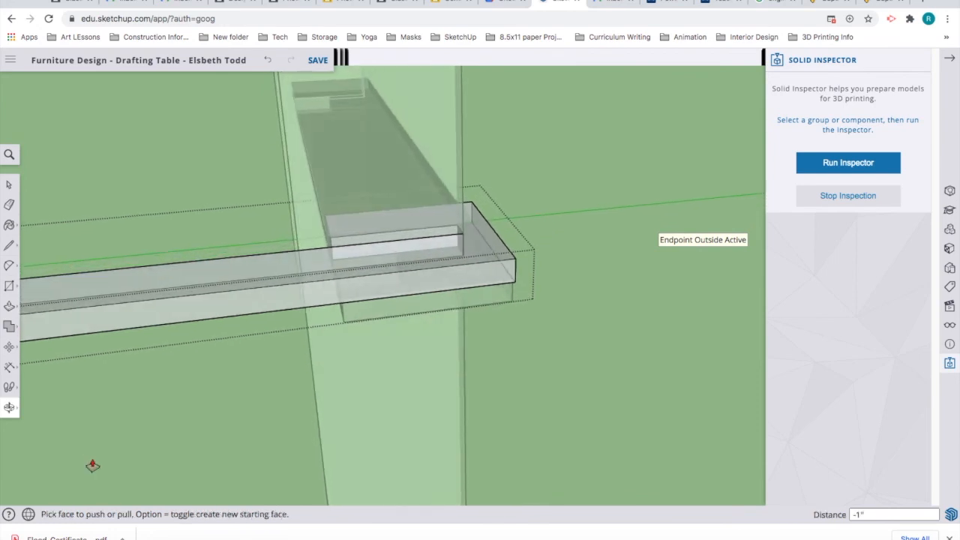
middle_drag(132, 419, 195, 337)
middle_drag(260, 326, 243, 358)
middle_drag(154, 368, 487, 348)
key(p)
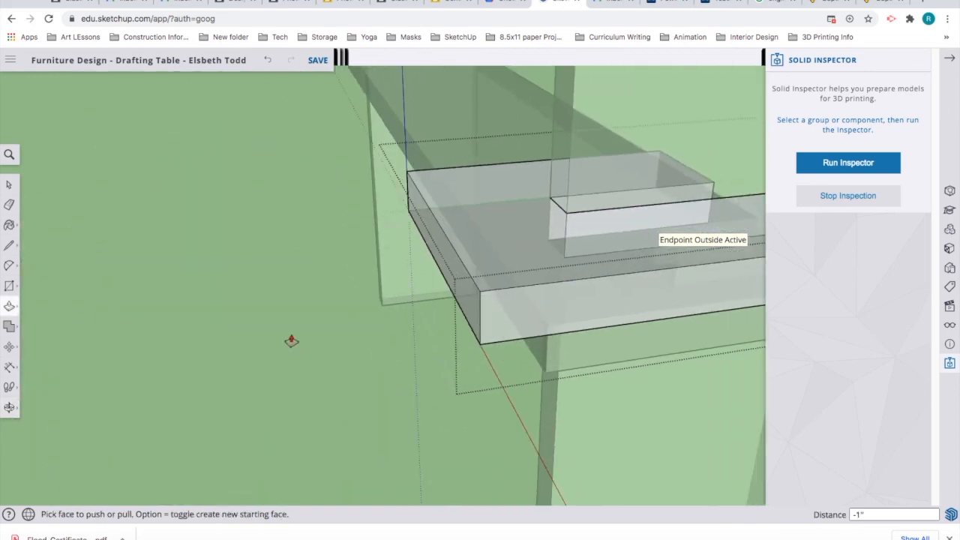
Step: Push the shelf end box's end face and side face 1 inch each, then return to Select
click(470, 311)
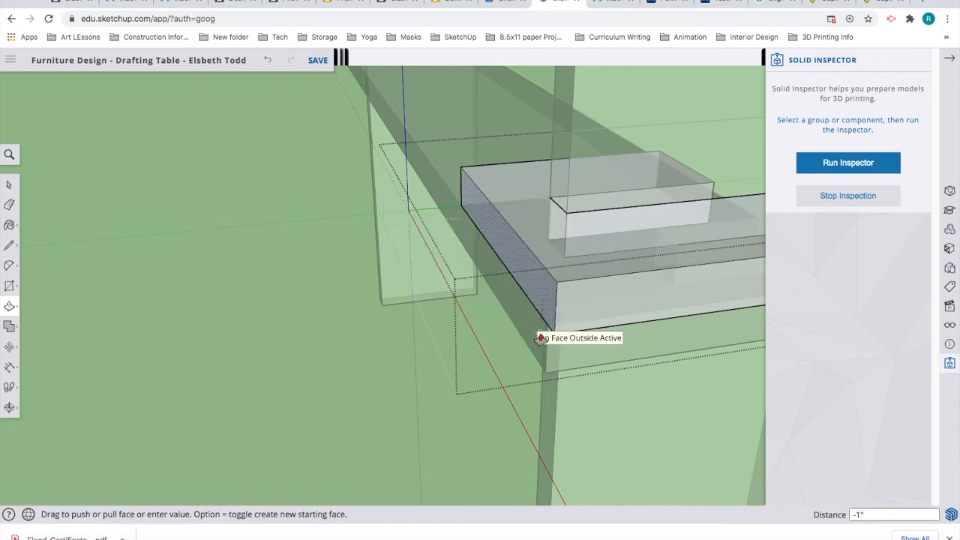
click(537, 335)
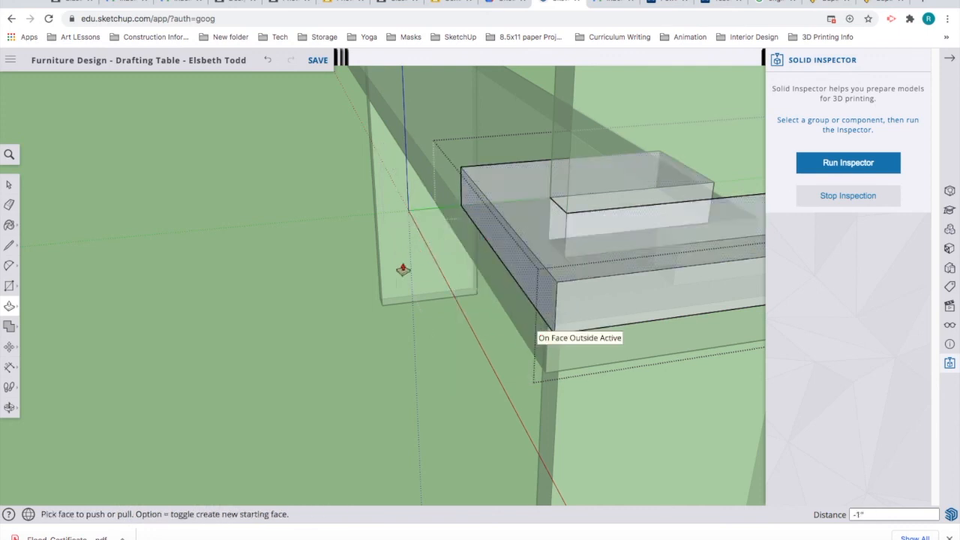
middle_drag(365, 280, 268, 285)
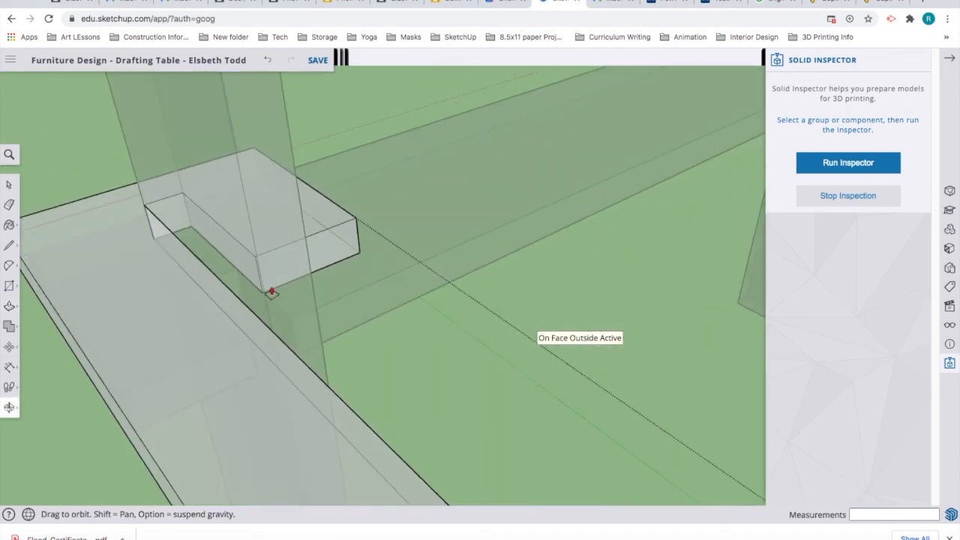
click(334, 261)
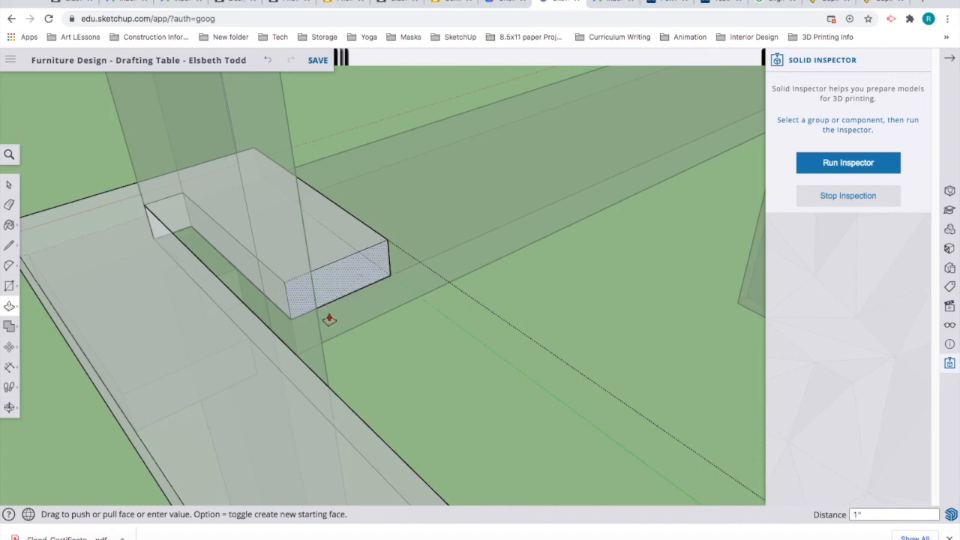
text(1/16)
key(Return)
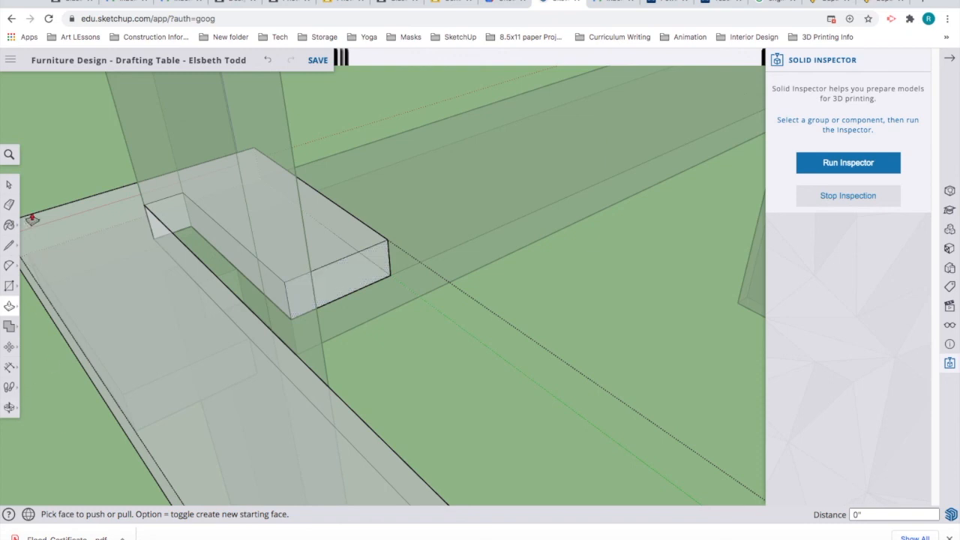
key(space)
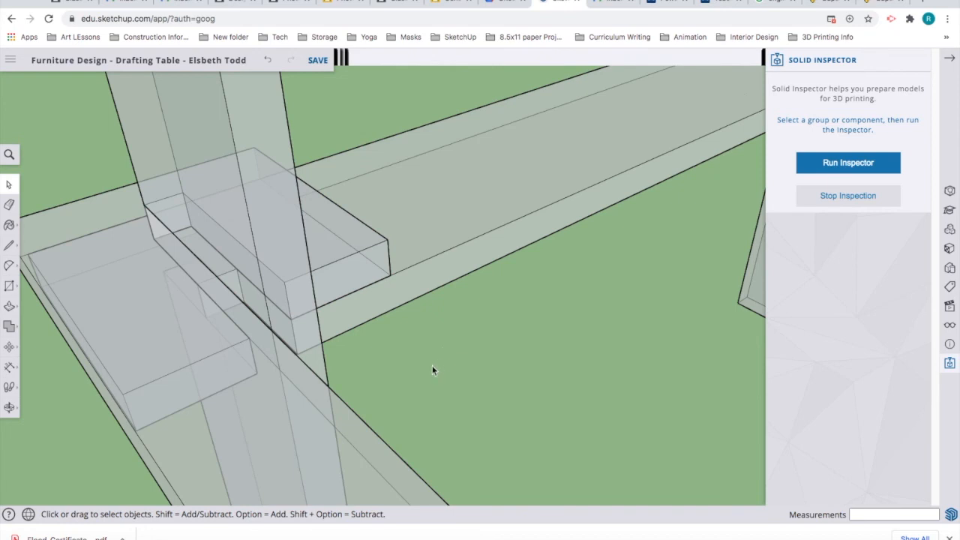
Step: Orbit and zoom beneath the table to inspect the legs and rails from below
middle_drag(429, 367, 401, 361)
scroll(371, 335, down, 8)
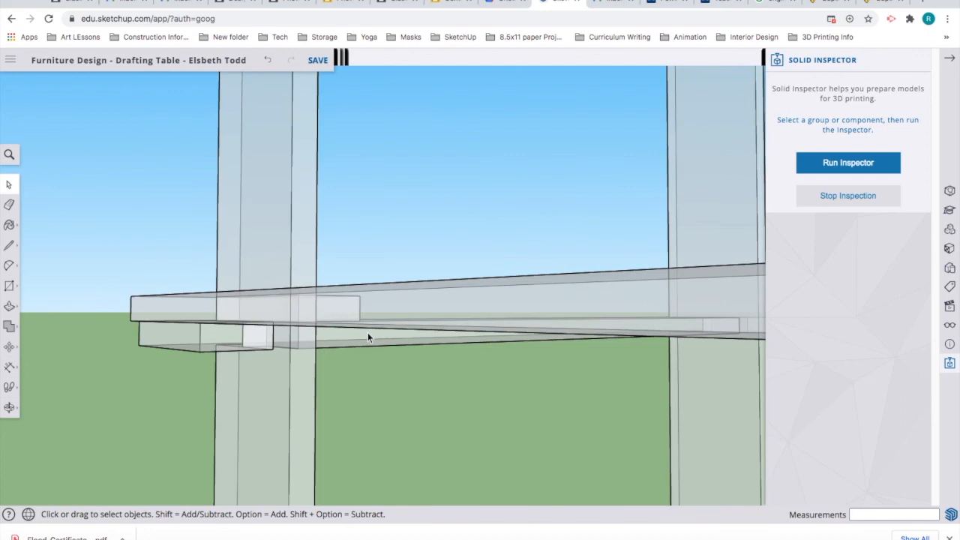
scroll(368, 338, down, 1)
middle_drag(452, 345, 263, 150)
scroll(371, 325, down, 5)
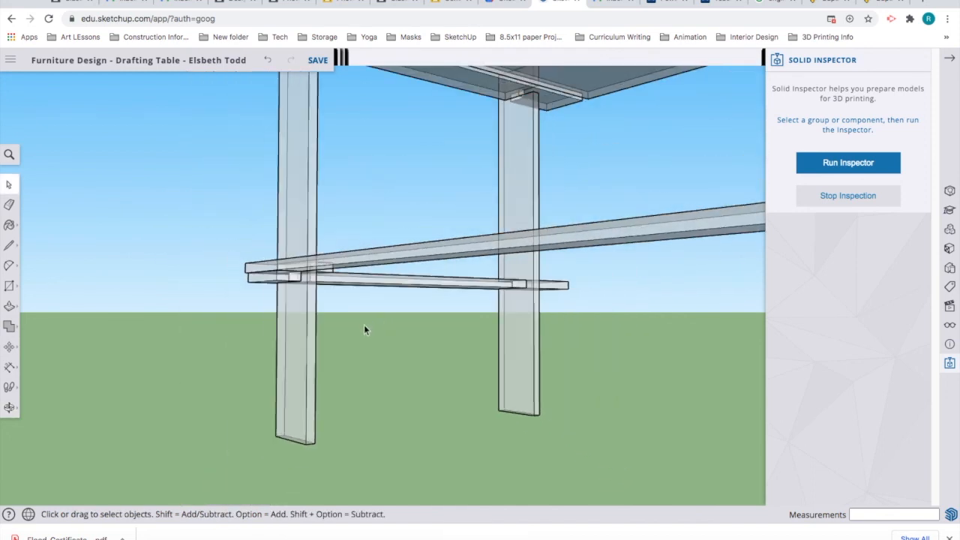
scroll(364, 328, down, 2)
scroll(559, 309, down, 3)
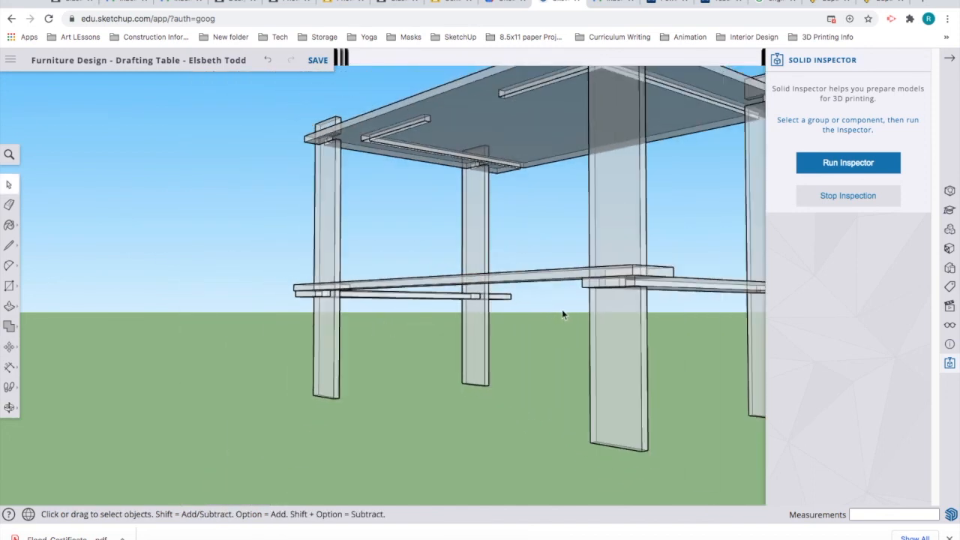
middle_drag(564, 315, 314, 489)
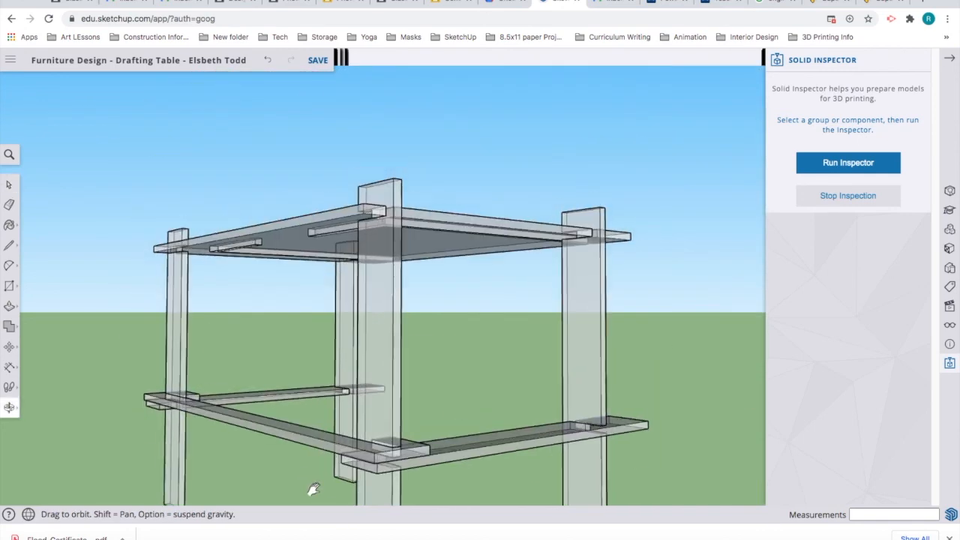
middle_drag(393, 448, 387, 457)
Step: Stop Solid Inspector so the table renders with opaque faces
click(832, 199)
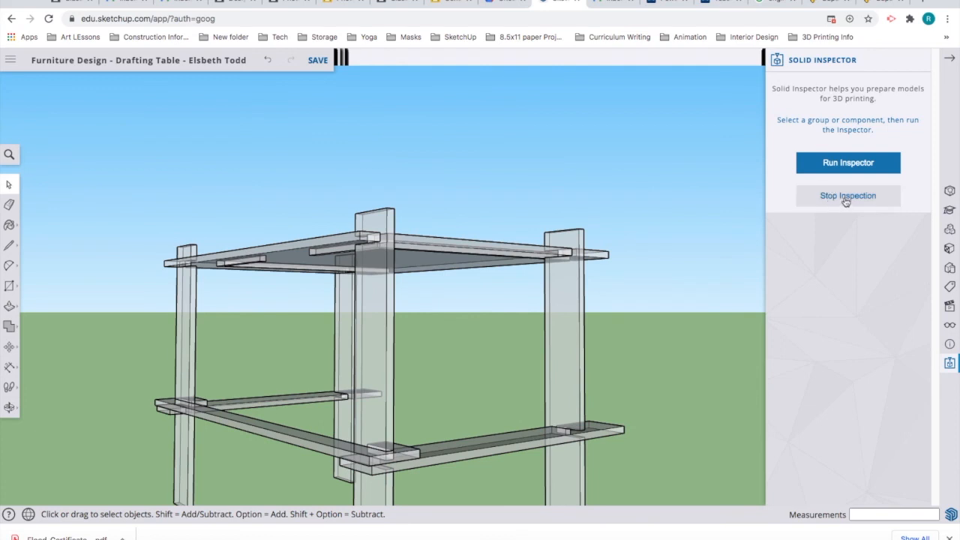
click(846, 196)
scroll(283, 481, down, 1)
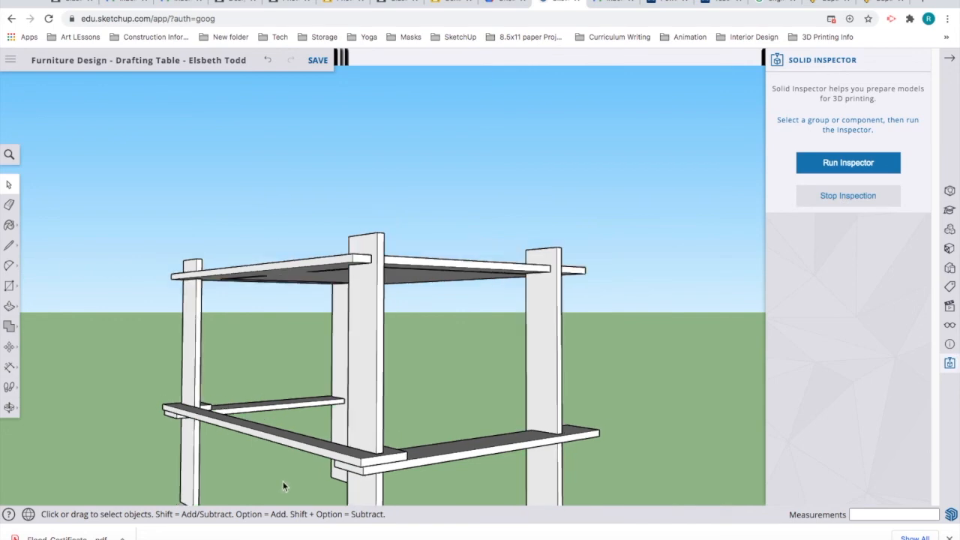
scroll(283, 481, up, 1)
scroll(283, 480, up, 3)
middle_drag(283, 480, 360, 279)
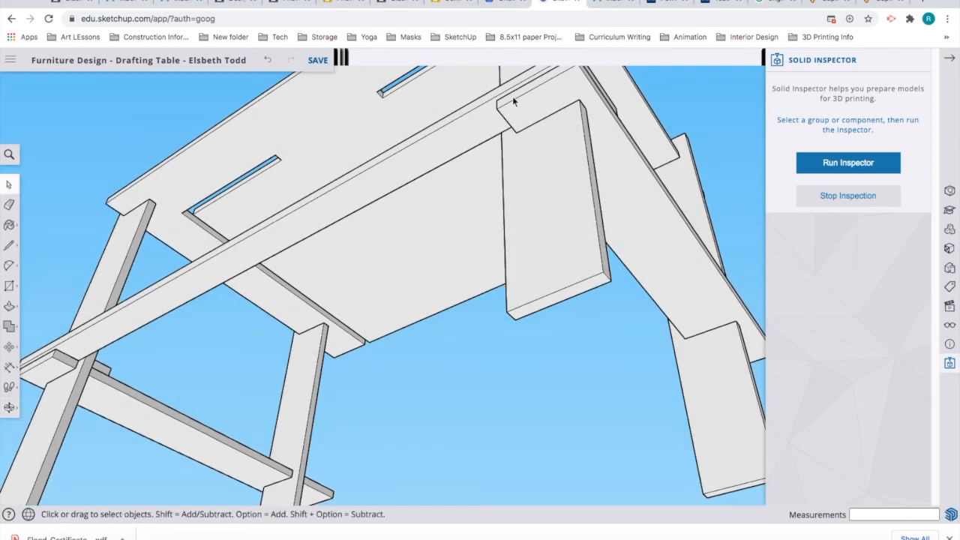
Step: Push the long support rail's top face in 1/4 inch inside its group, then orbit to check
click(454, 150)
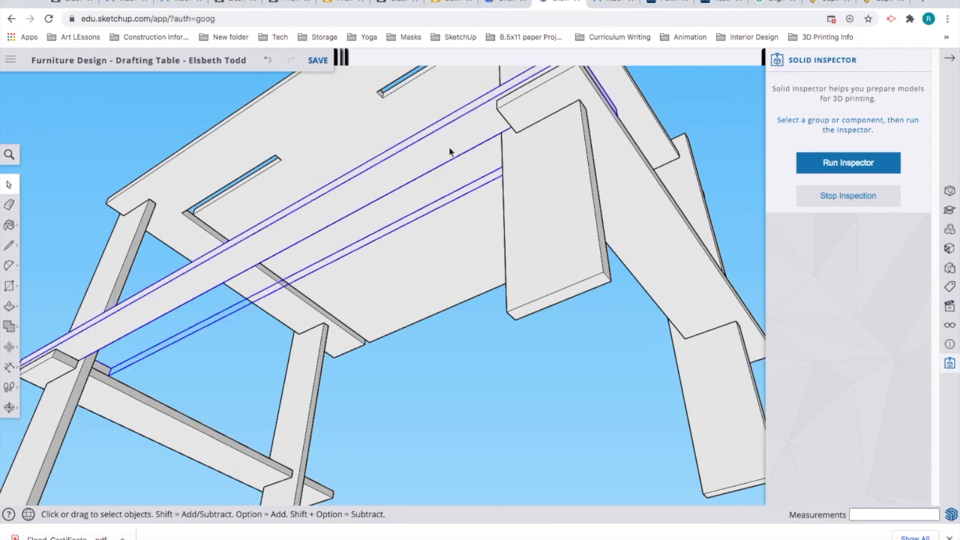
double_click(450, 152)
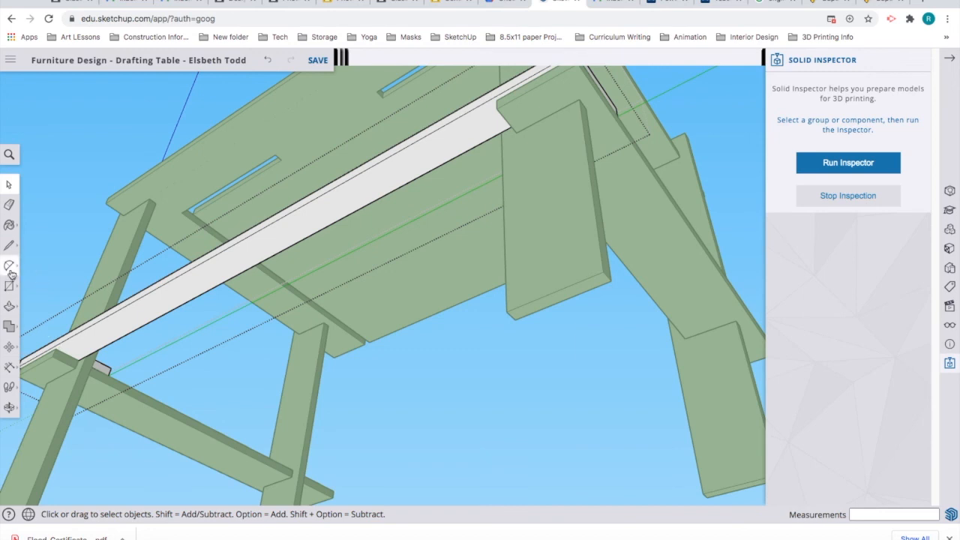
click(496, 95)
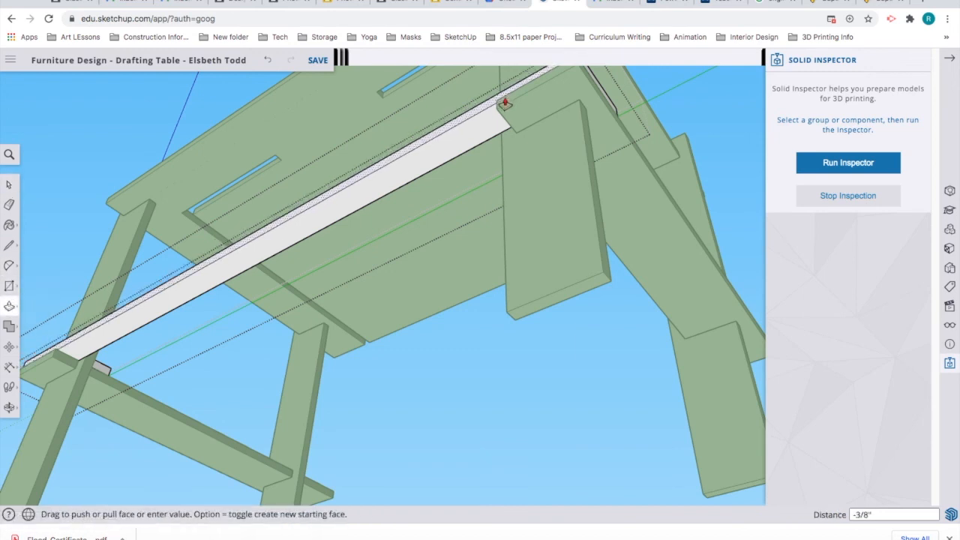
click(503, 102)
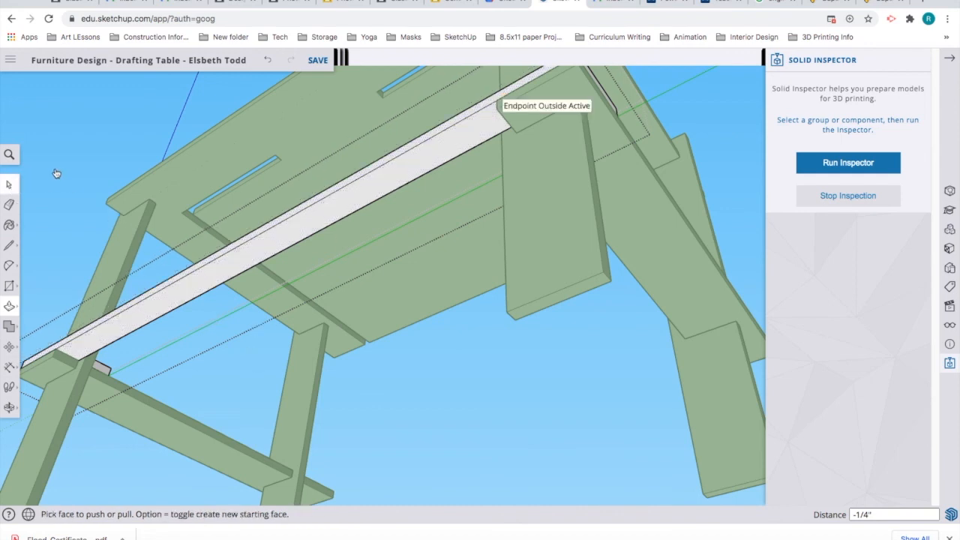
click(17, 185)
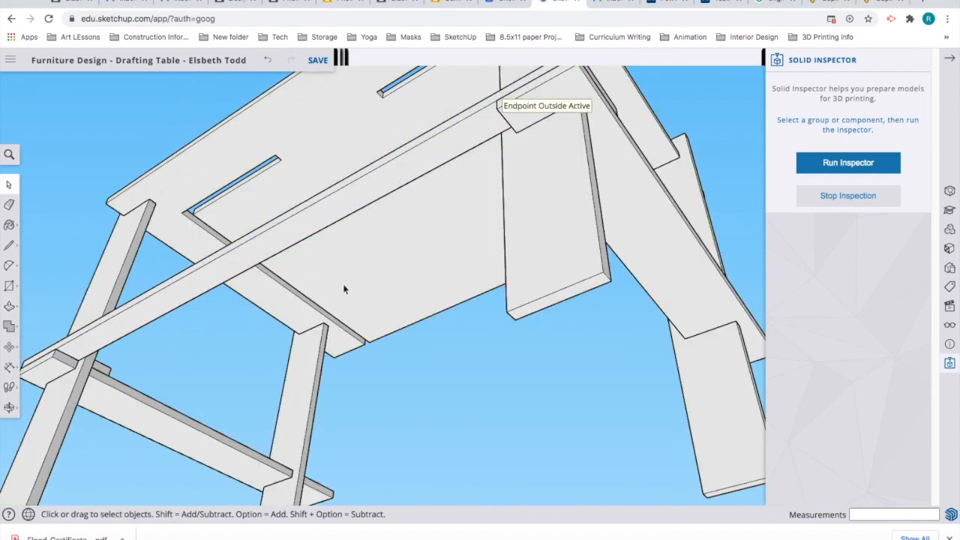
scroll(398, 292, down, 1)
middle_drag(359, 343, 328, 473)
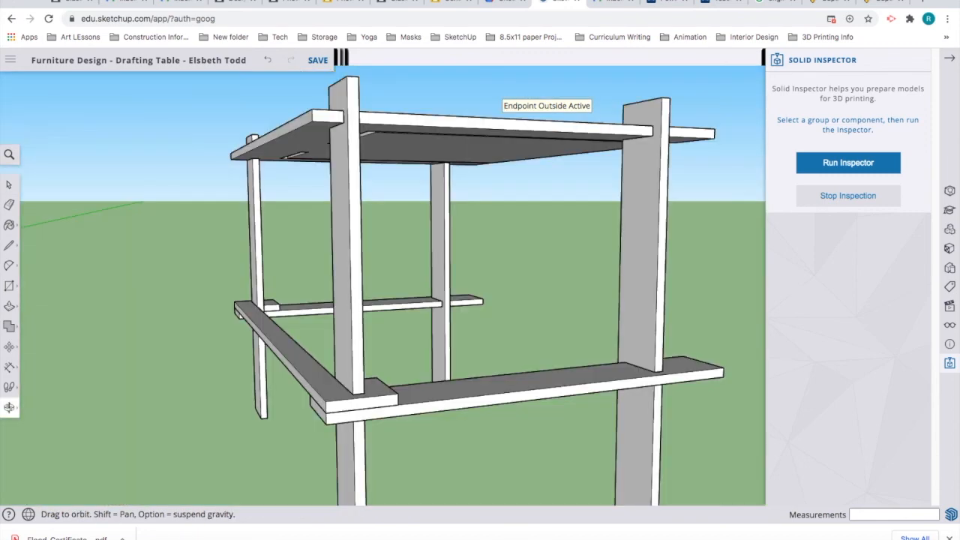
middle_drag(430, 353, 512, 315)
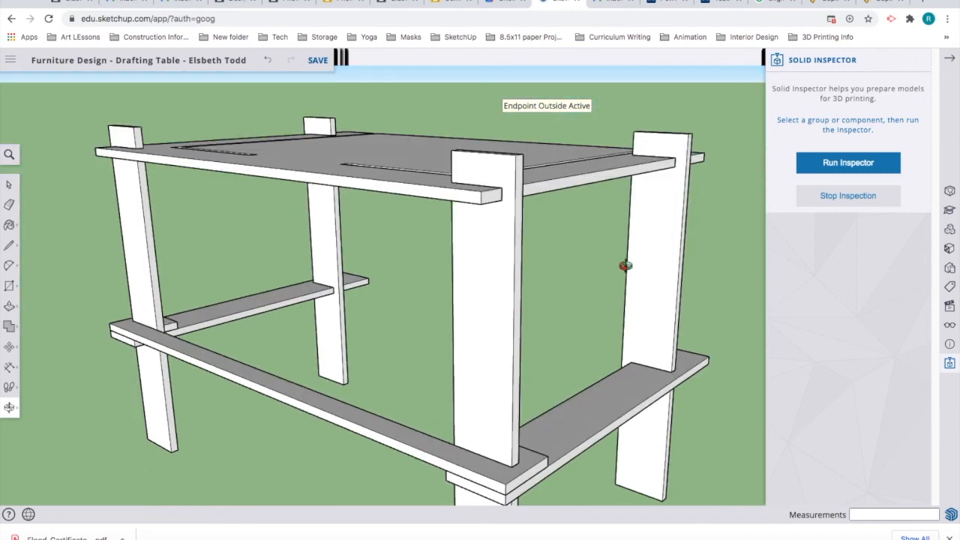
middle_drag(488, 347, 415, 300)
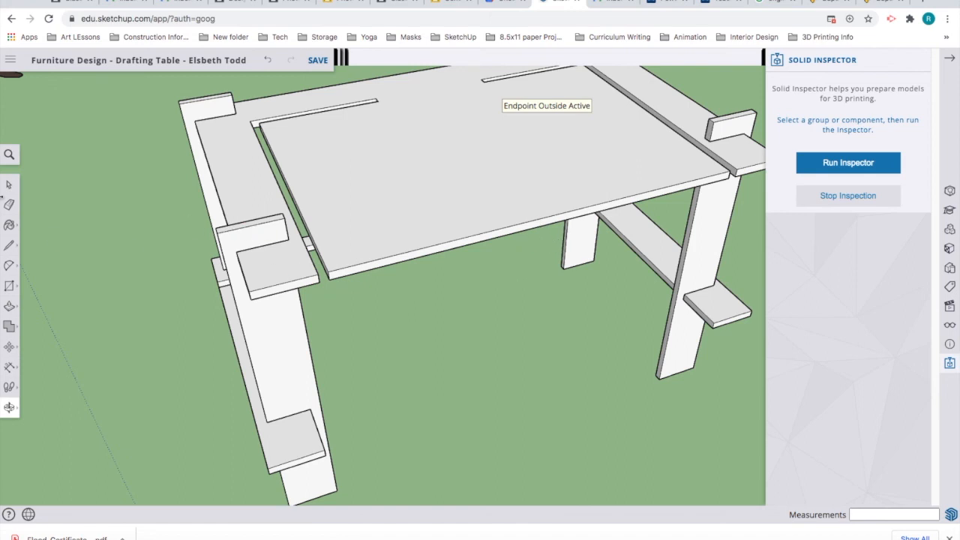
Step: Move the tabletop's long front edge 4" inside its group, then exit the group
click(9, 184)
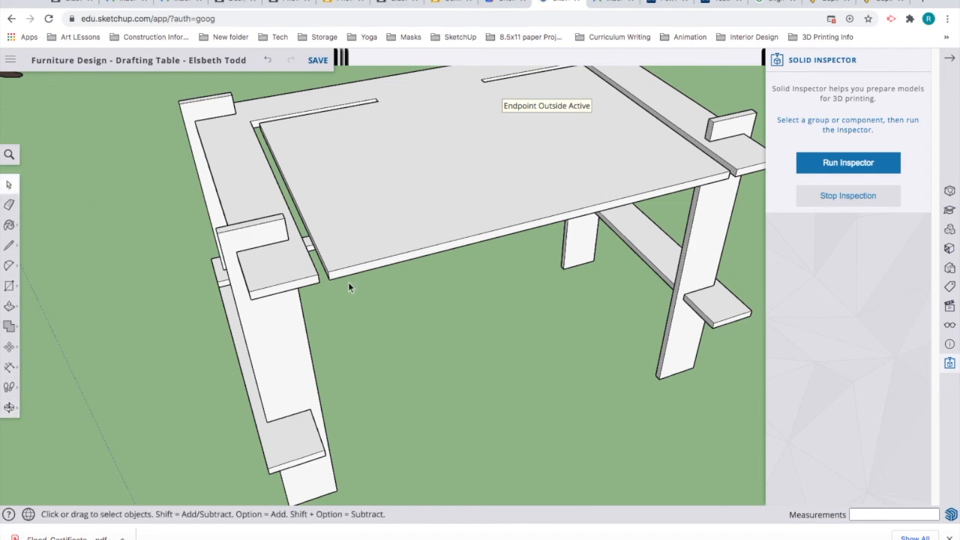
double_click(454, 243)
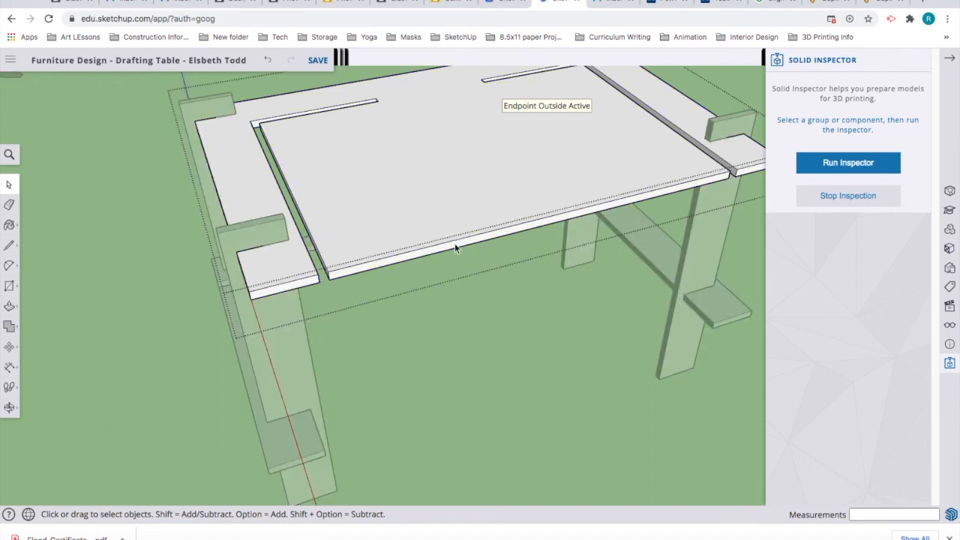
click(409, 258)
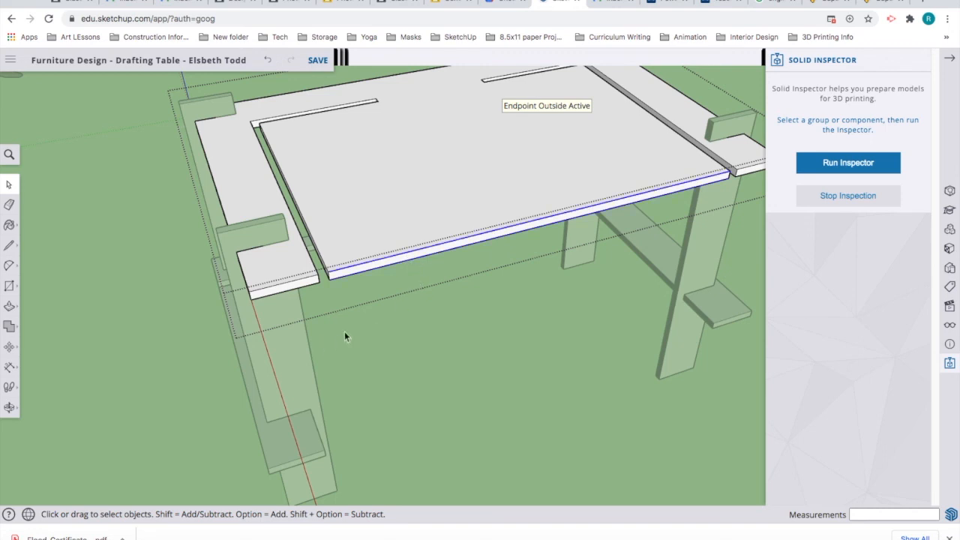
click(9, 346)
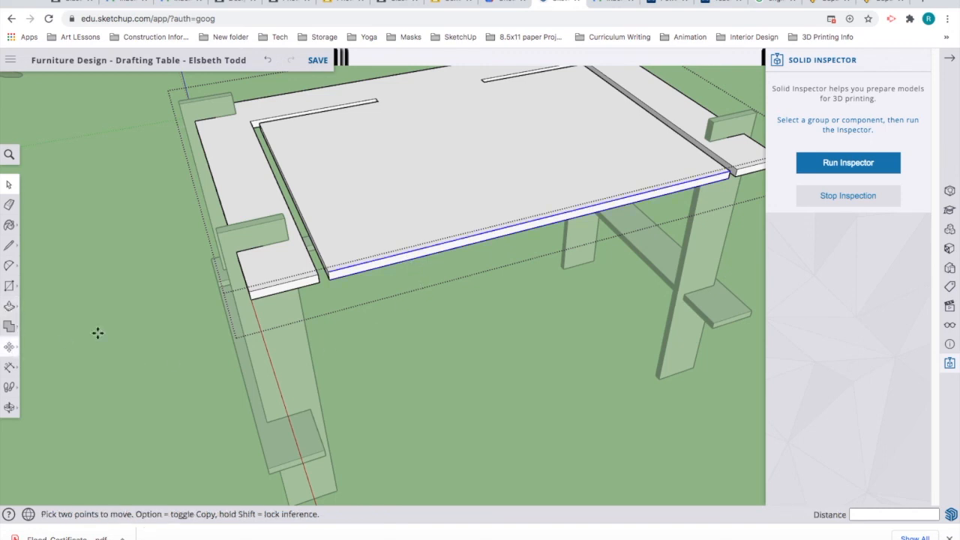
click(486, 242)
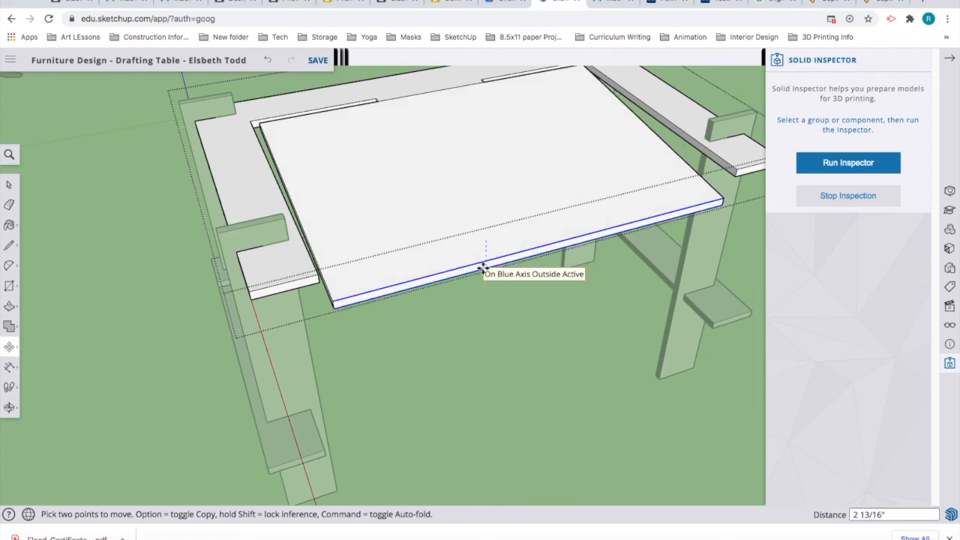
text(4)
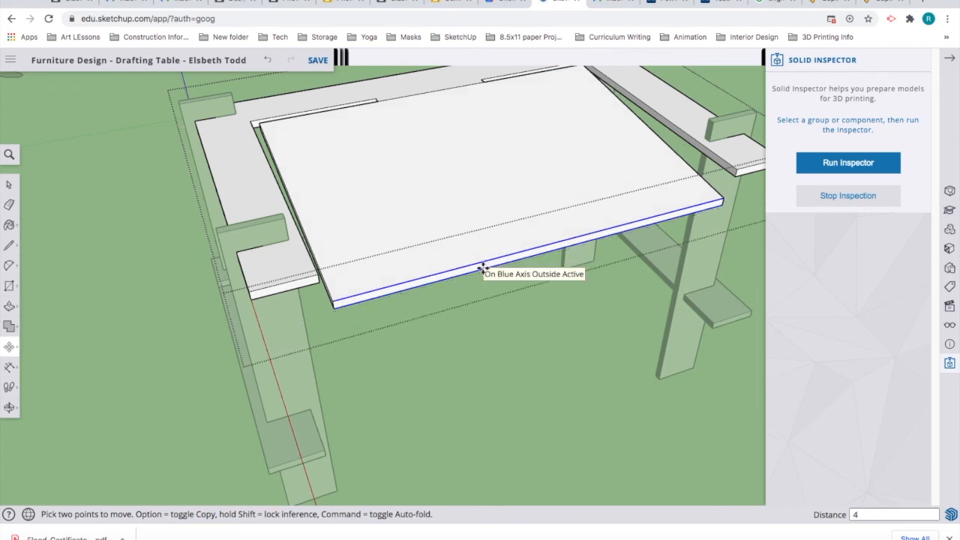
key(Return)
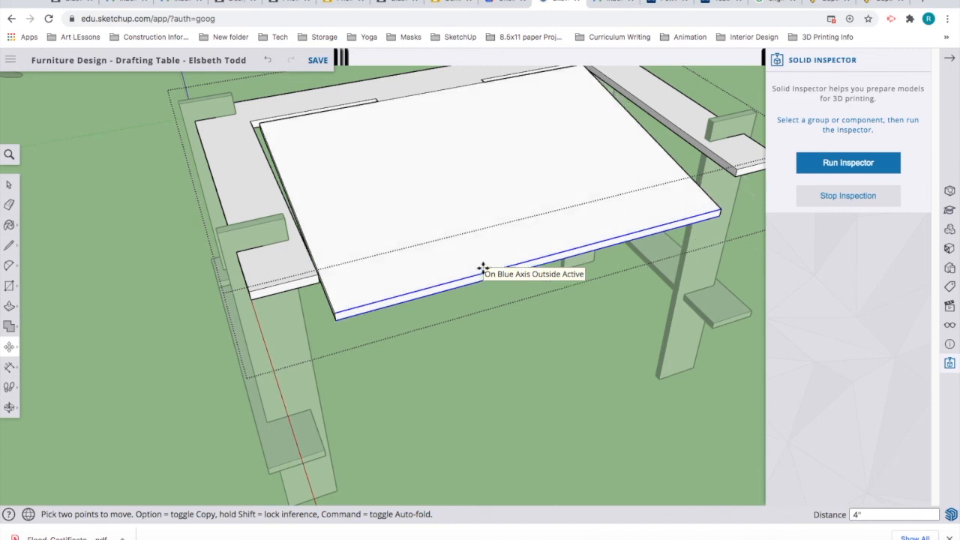
click(9, 186)
click(86, 300)
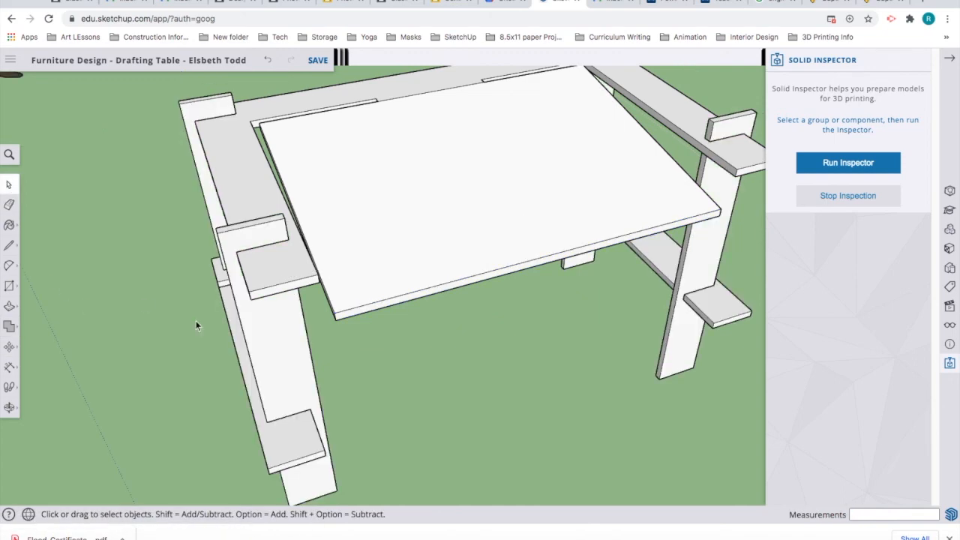
Step: Orbit sideways around the slanted drafting table, then zoom out to frame it beside the scale figure
key(o)
drag(619, 403, 239, 354)
key(space)
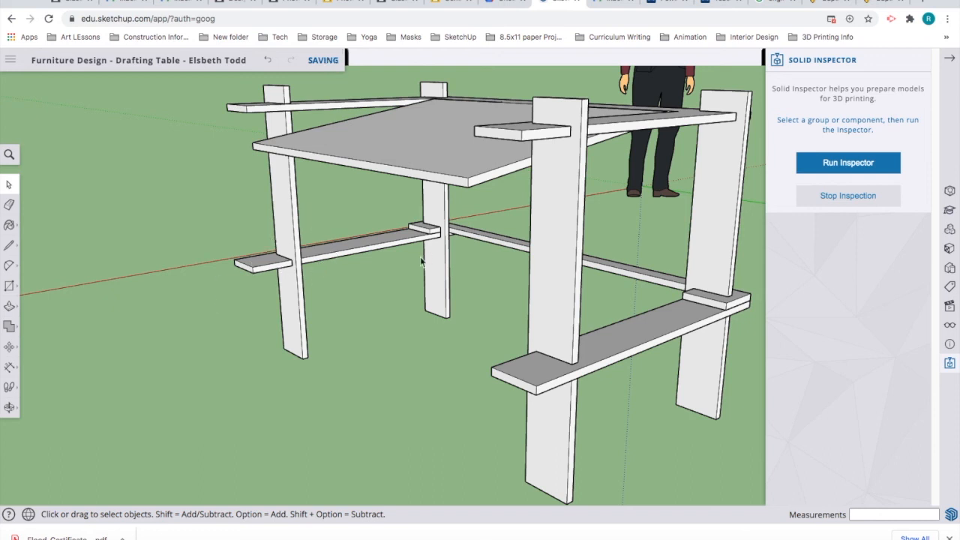
scroll(411, 279, down, 6)
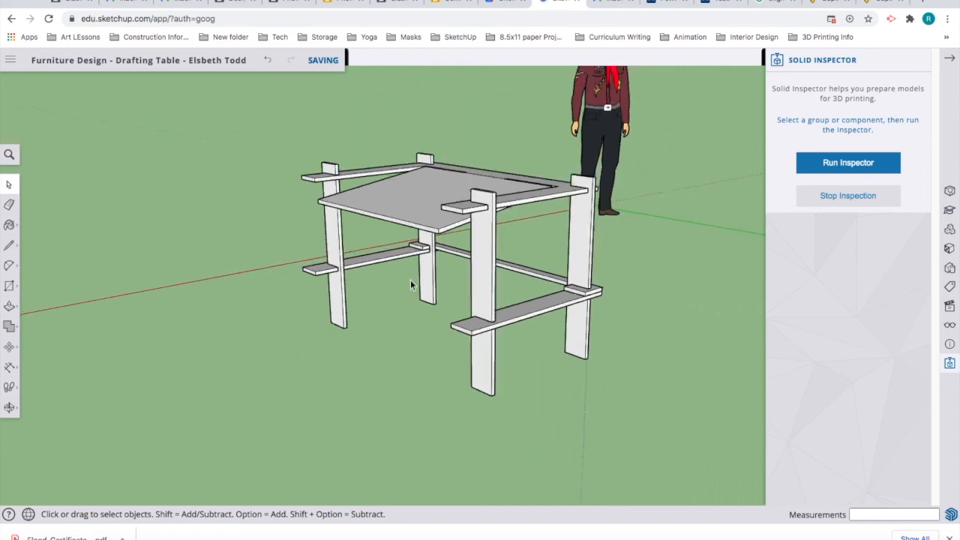